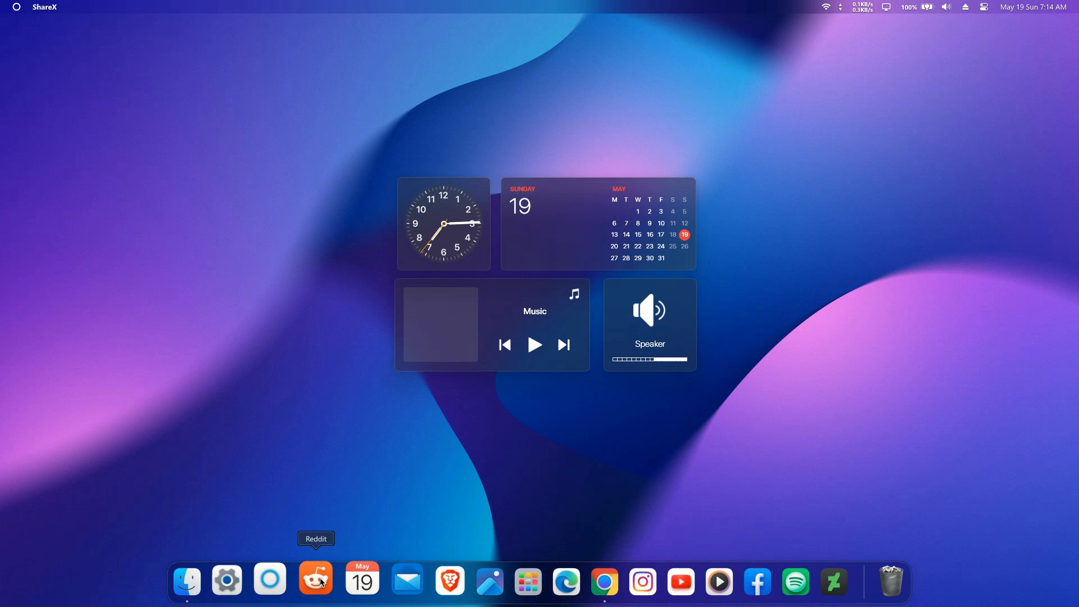
Open Finder, browse into Local Disk (C:), and demonstrate maximizing and restoring the window.
{"action": "left_click", "coordinate": [208, 580]}
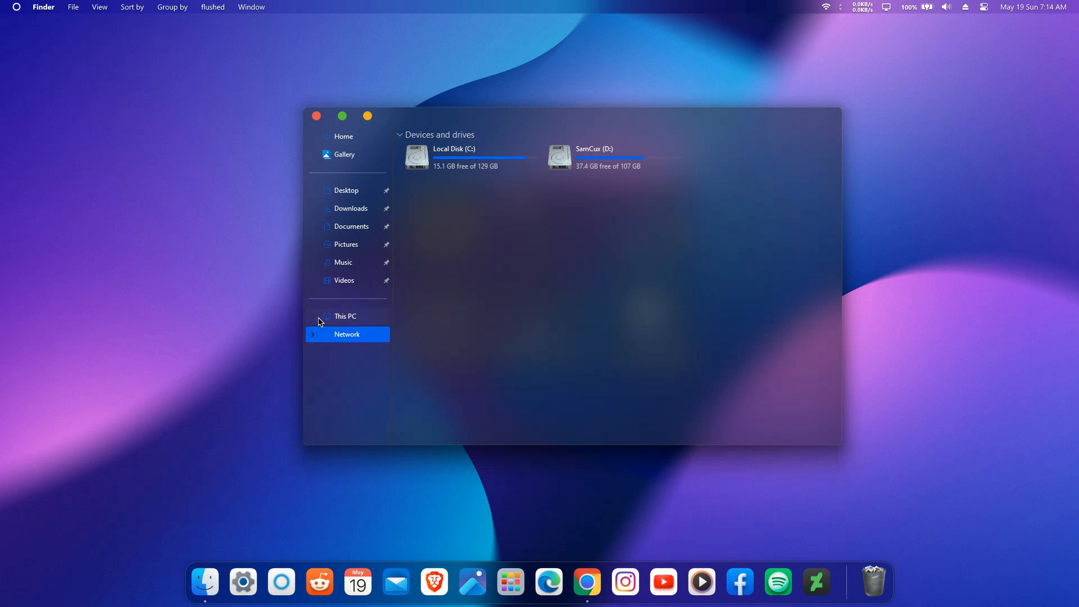
{"action": "double_click", "coordinate": [512, 154]}
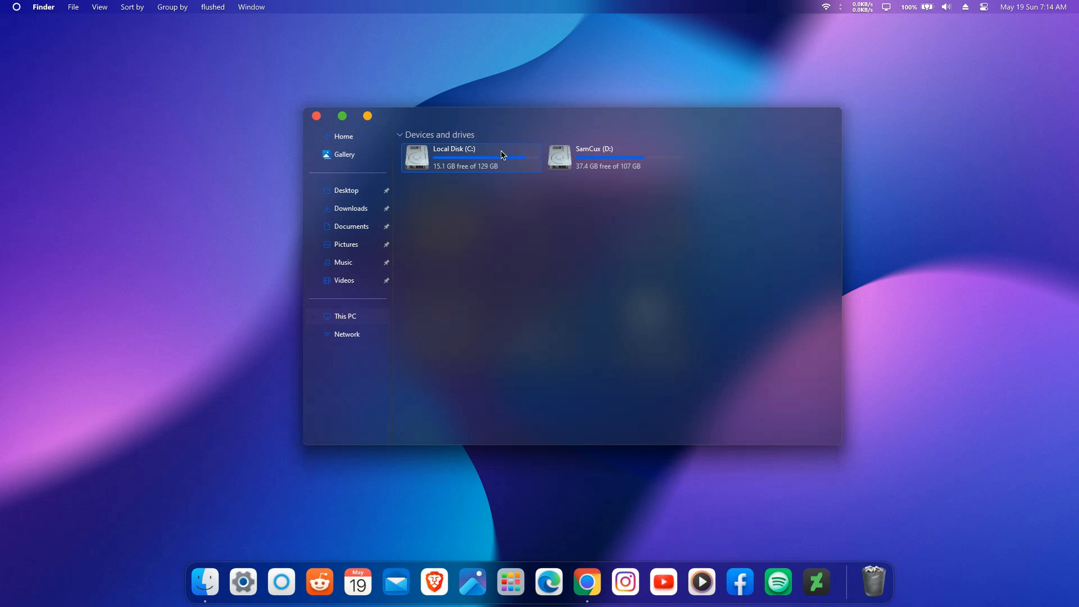
{"action": "left_click", "coordinate": [343, 116]}
{"action": "left_click", "coordinate": [40, 24]}
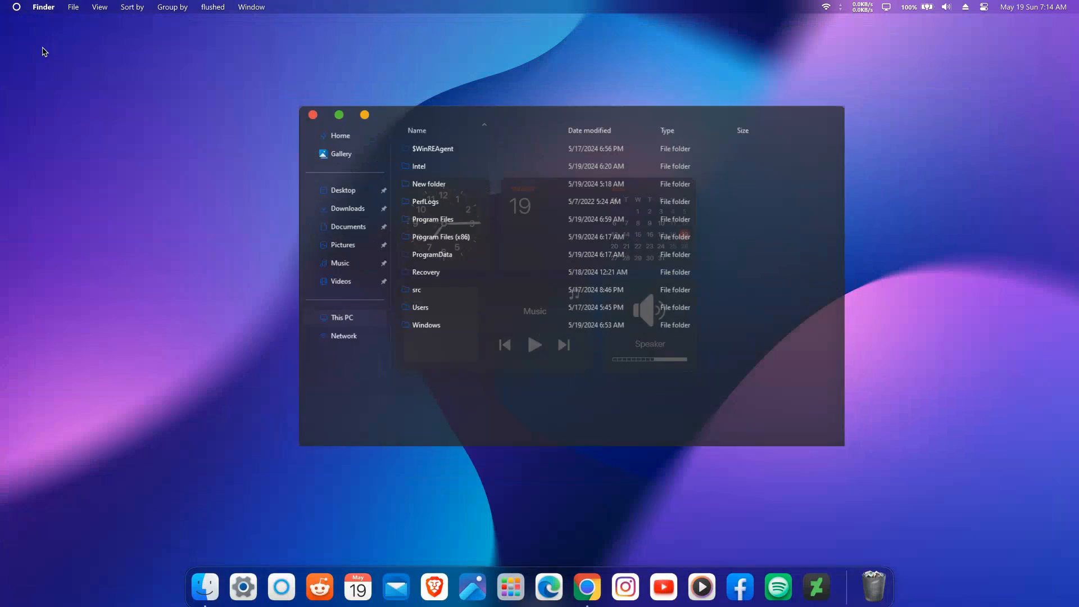
Minimize and reopen the Finder window, and close it after moving it aside.
{"action": "left_click", "coordinate": [367, 115]}
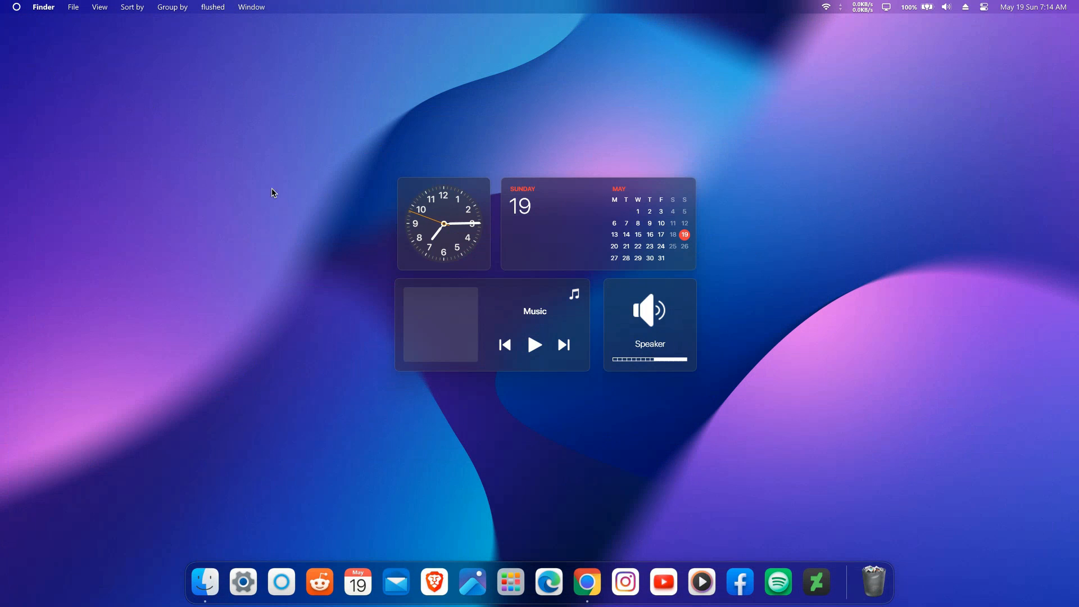
{"action": "left_click", "coordinate": [205, 581]}
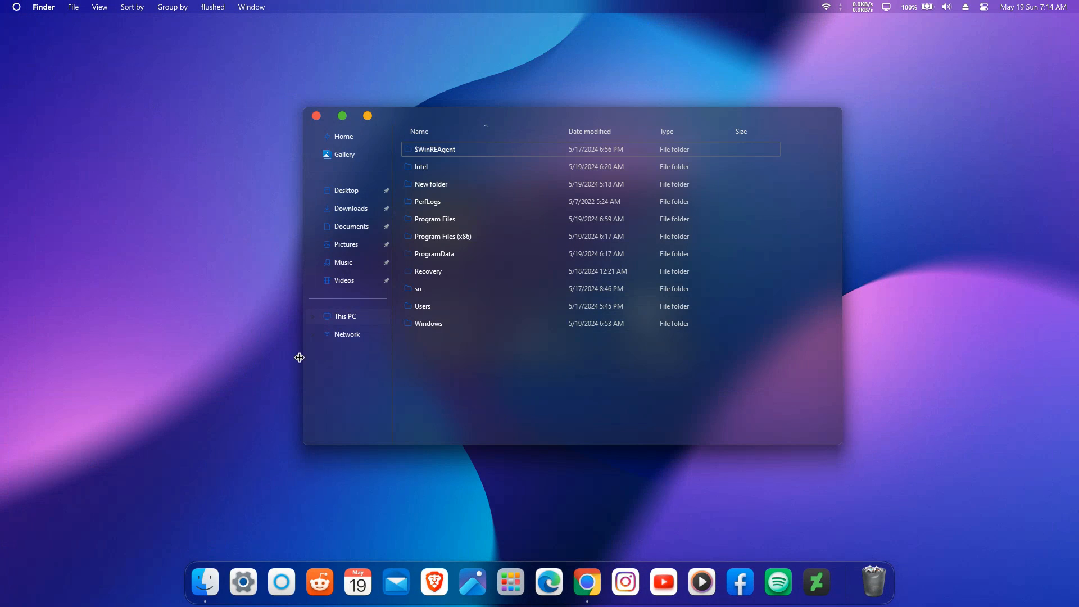
{"action": "left_click_drag", "start_coordinate": [441, 113], "coordinate": [273, 148]}
{"action": "left_click", "coordinate": [249, 144]}
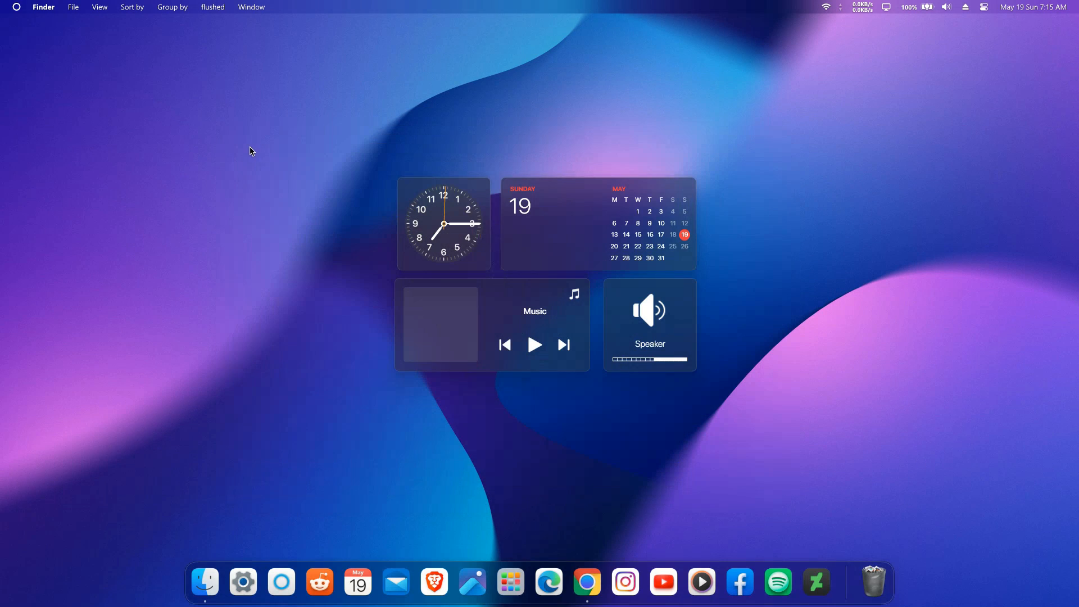
Look through the system menu and the list of background apps in the menu bar.
{"action": "left_click", "coordinate": [19, 8]}
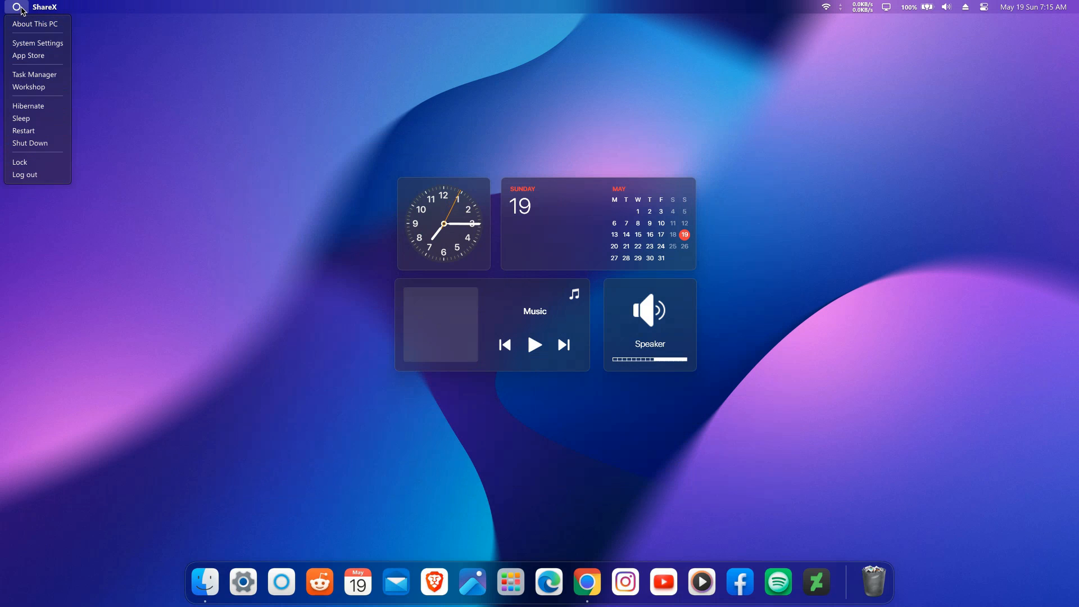
{"action": "left_click", "coordinate": [25, 11]}
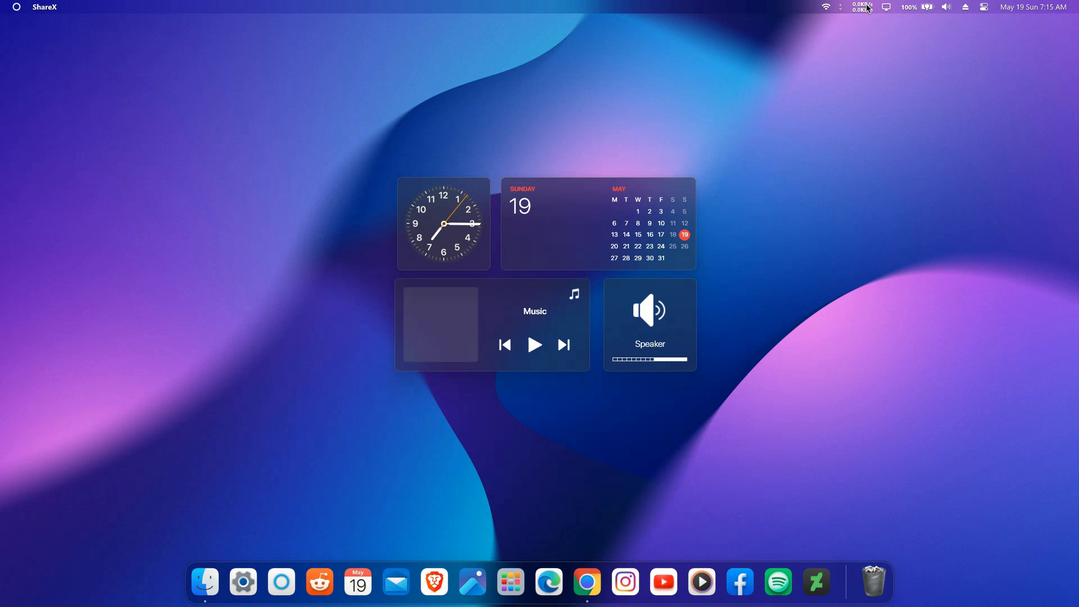
{"action": "left_click", "coordinate": [965, 9]}
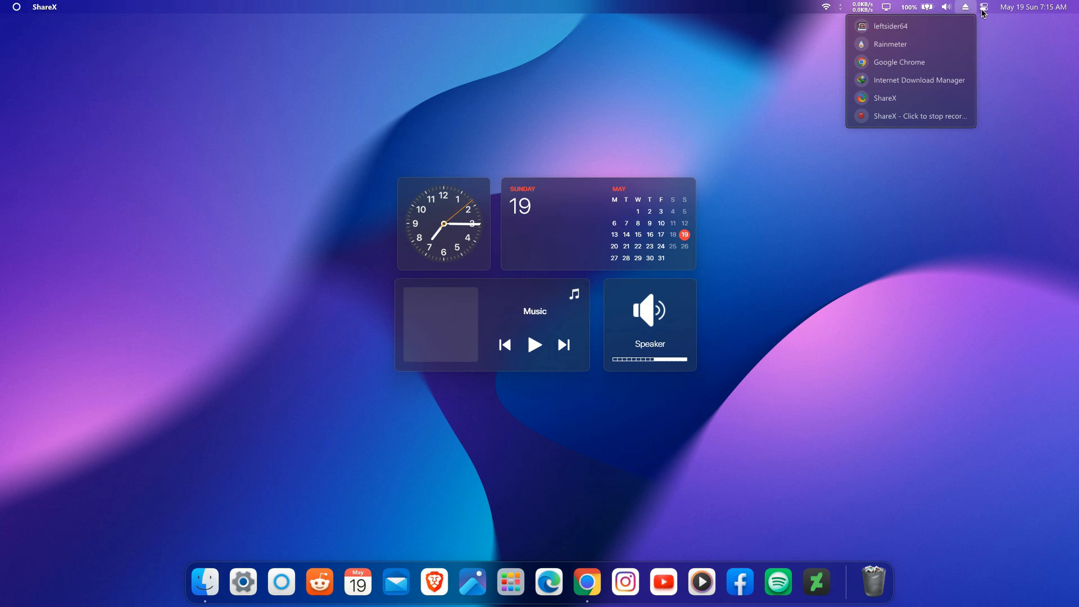
Set the sound level to 83 and the display brightness to 100 in the control center.
{"action": "left_click", "coordinate": [984, 9]}
{"action": "left_click", "coordinate": [985, 8]}
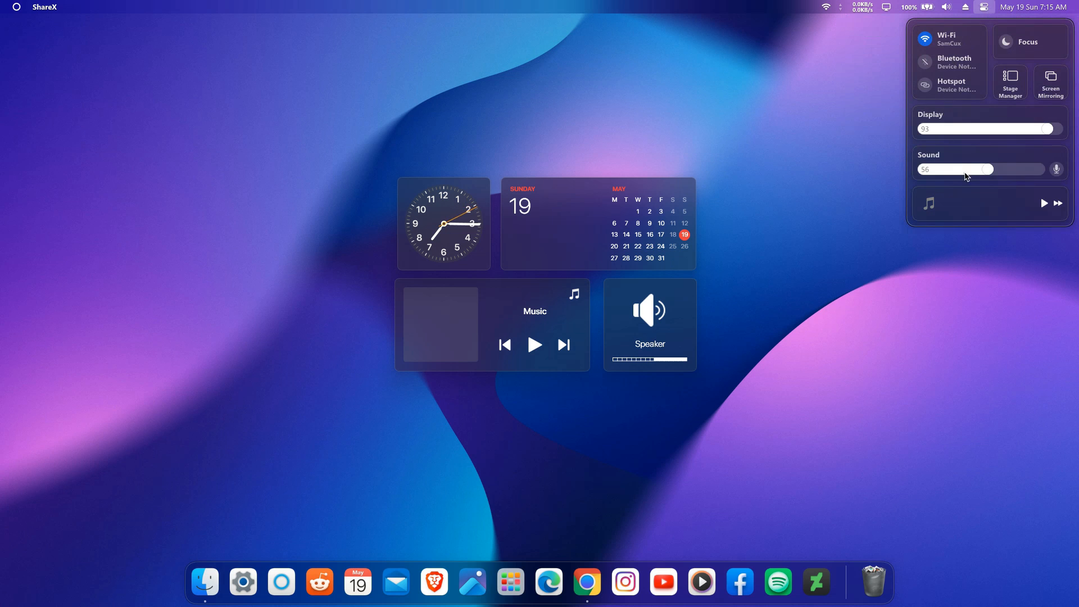
{"action": "left_click", "coordinate": [1012, 169]}
{"action": "left_click_drag", "start_coordinate": [1014, 174], "coordinate": [1075, 111]}
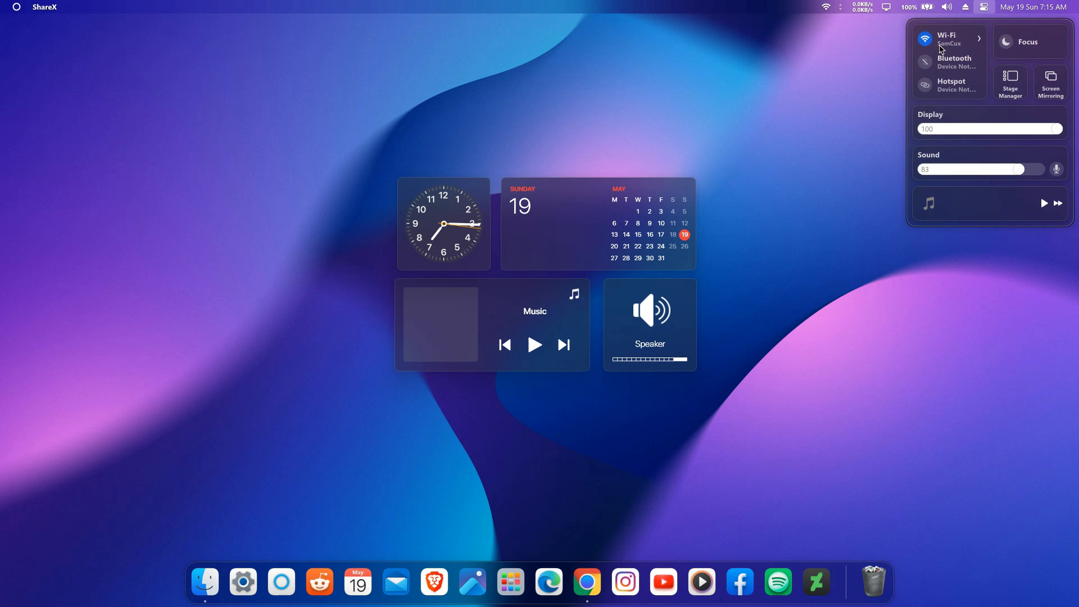
Turn Wi-Fi off and back on from the control center, and dismiss it.
{"action": "left_click", "coordinate": [927, 40]}
{"action": "left_click", "coordinate": [965, 45]}
{"action": "left_click", "coordinate": [1056, 34]}
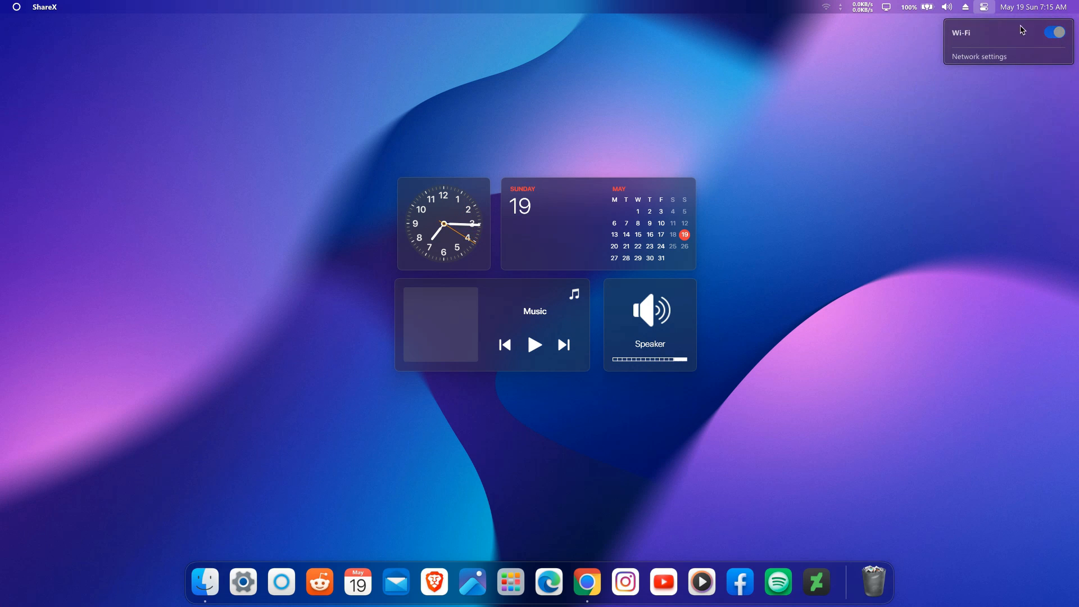
{"action": "left_click", "coordinate": [916, 106]}
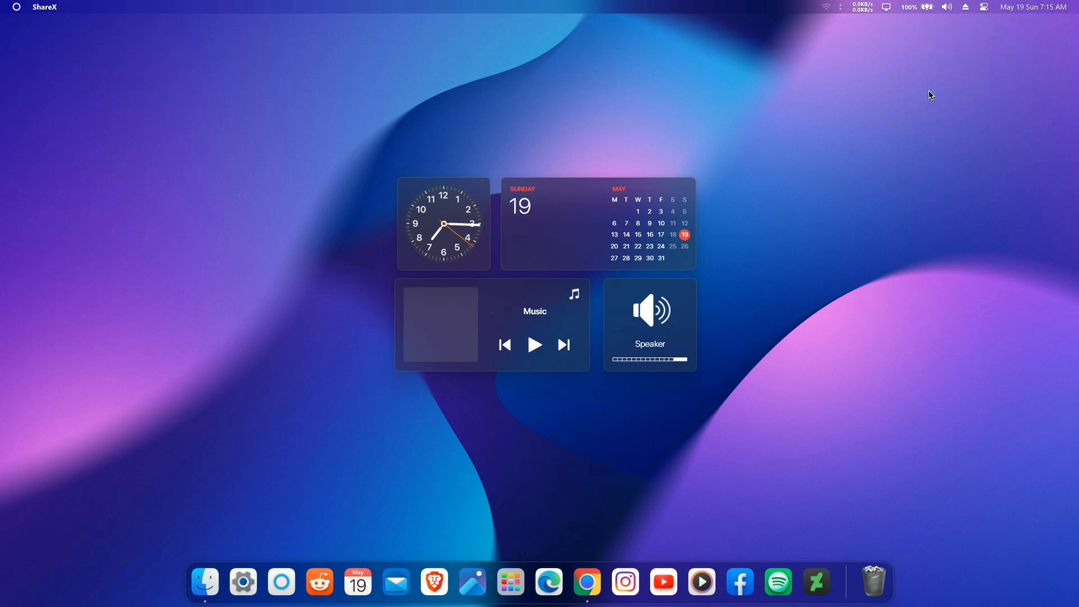
Lower the volume slightly with the desktop Speaker widget, and mute and unmute the speaker.
{"action": "left_click", "coordinate": [890, 8]}
{"action": "left_click", "coordinate": [845, 240]}
{"action": "left_click_drag", "start_coordinate": [530, 347], "coordinate": [530, 348]}
{"action": "mouse_move", "coordinate": [671, 359]}
{"action": "left_mouse_down"}
{"action": "mouse_move", "coordinate": [635, 362]}
{"action": "mouse_move", "coordinate": [668, 360]}
{"action": "left_mouse_up"}
{"action": "left_click", "coordinate": [654, 316]}
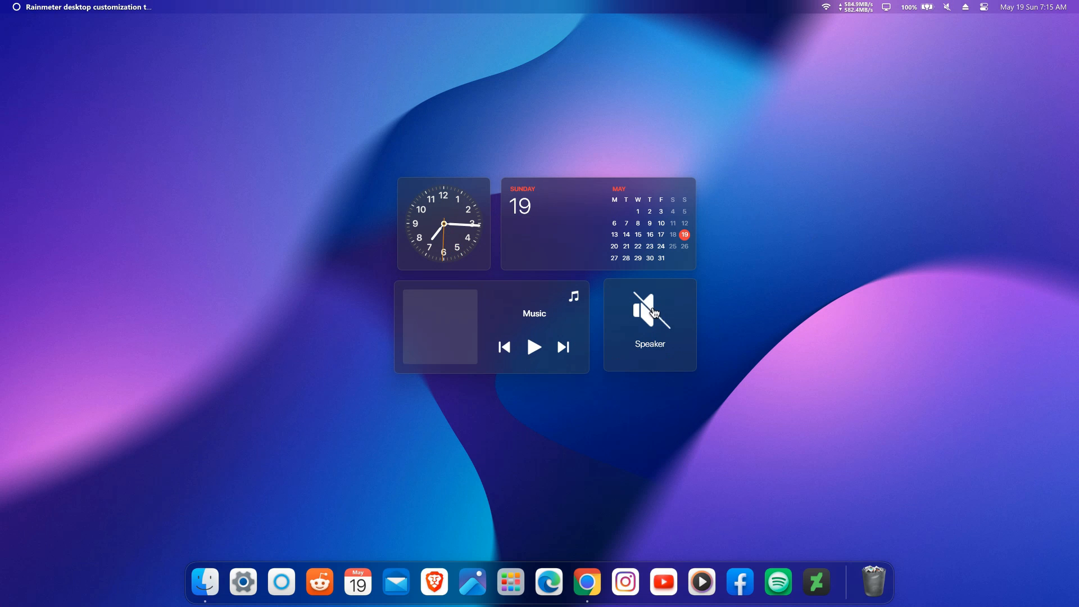
{"action": "left_click", "coordinate": [654, 318]}
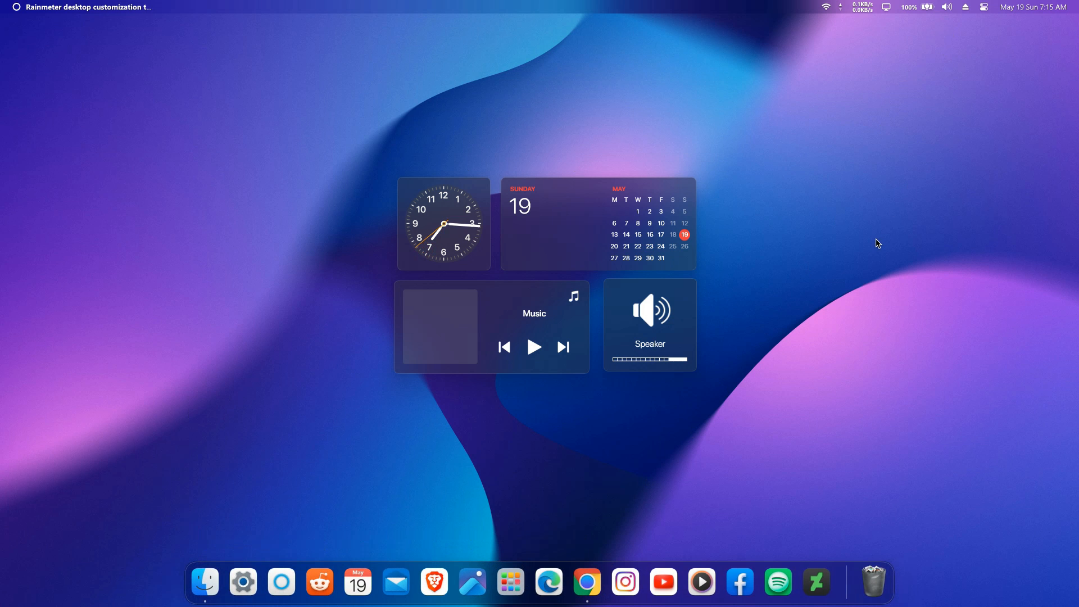
{"action": "left_click", "coordinate": [968, 7]}
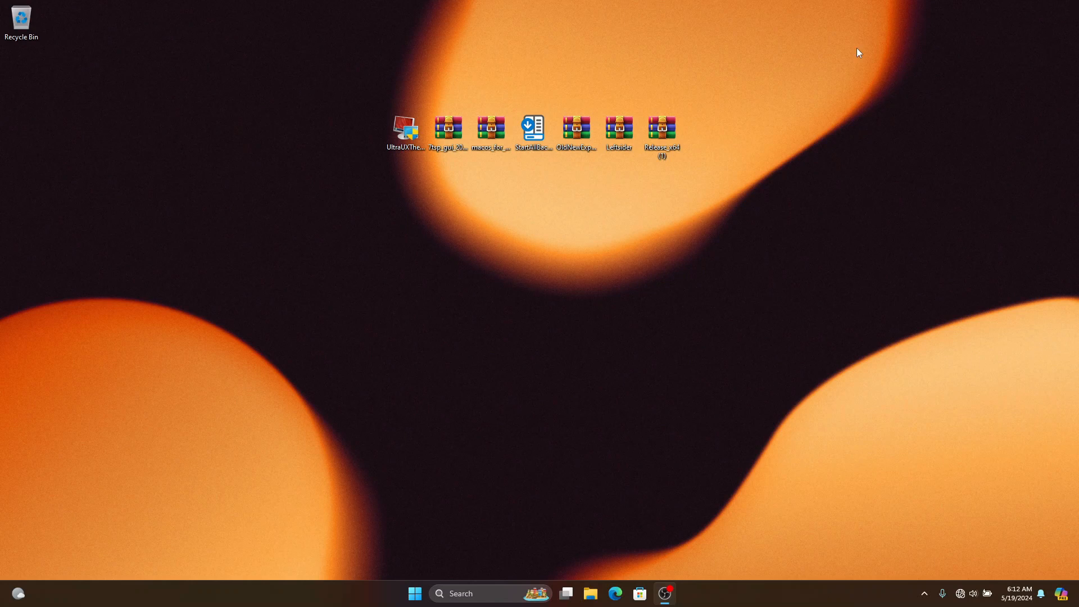
Move the UltraUXThemePatcher installer below the row of setup files on the desktop.
{"action": "left_click_drag", "start_coordinate": [715, 59], "coordinate": [396, 150]}
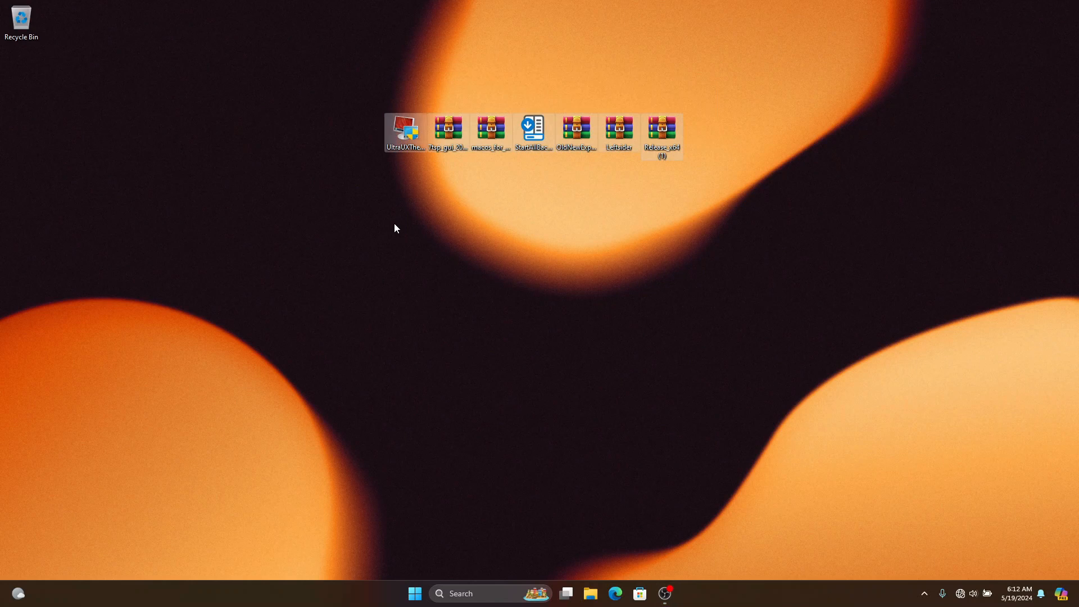
{"action": "left_click", "coordinate": [391, 227]}
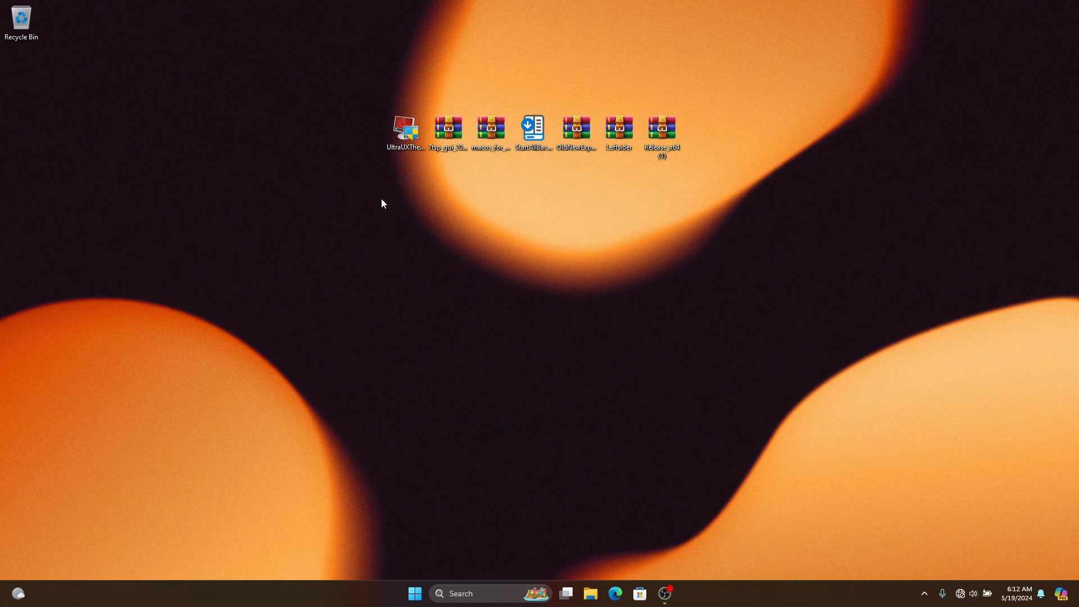
{"action": "left_click_drag", "start_coordinate": [407, 145], "coordinate": [531, 252]}
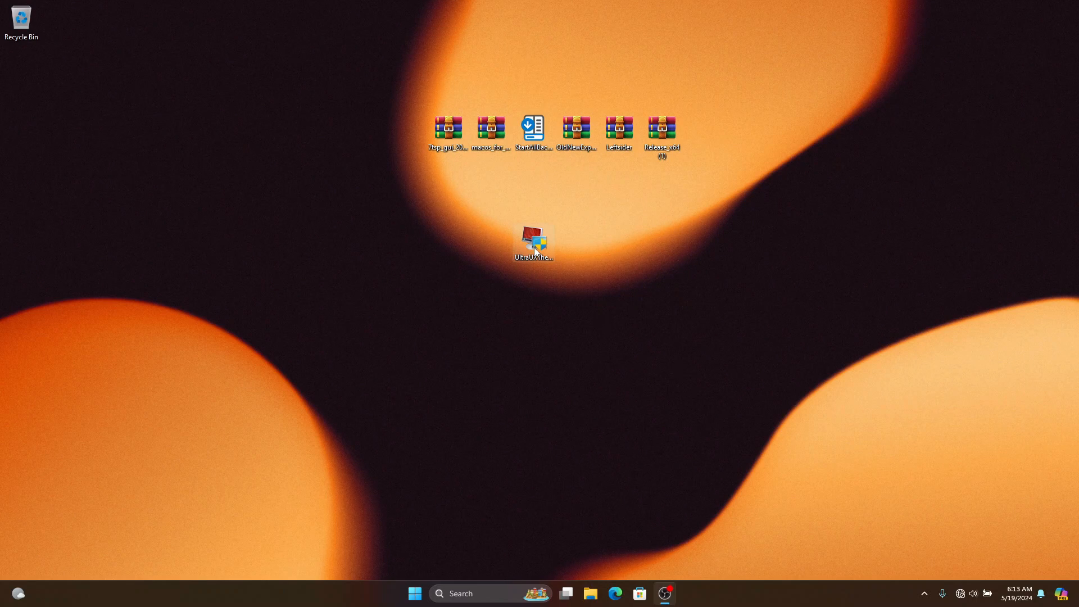
{"action": "left_click", "coordinate": [534, 247]}
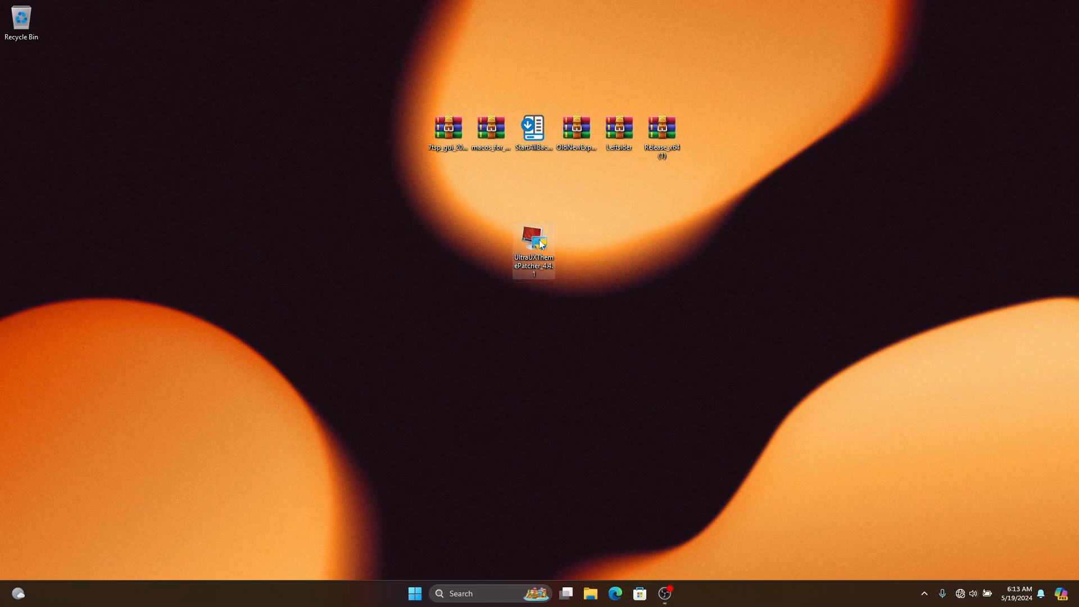
Run the UltraUXThemePatcher 4.4.1 installer, accept both license pages, and install the theme patch.
{"action": "double_click", "coordinate": [539, 240]}
{"action": "left_click", "coordinate": [609, 385]}
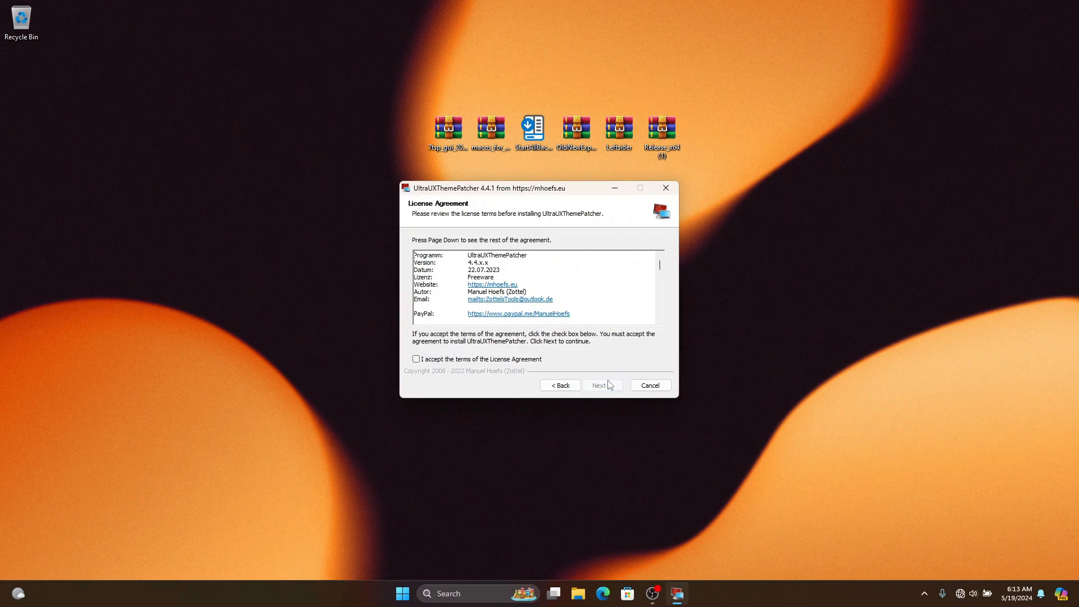
{"action": "left_click", "coordinate": [536, 361]}
{"action": "left_click", "coordinate": [612, 387]}
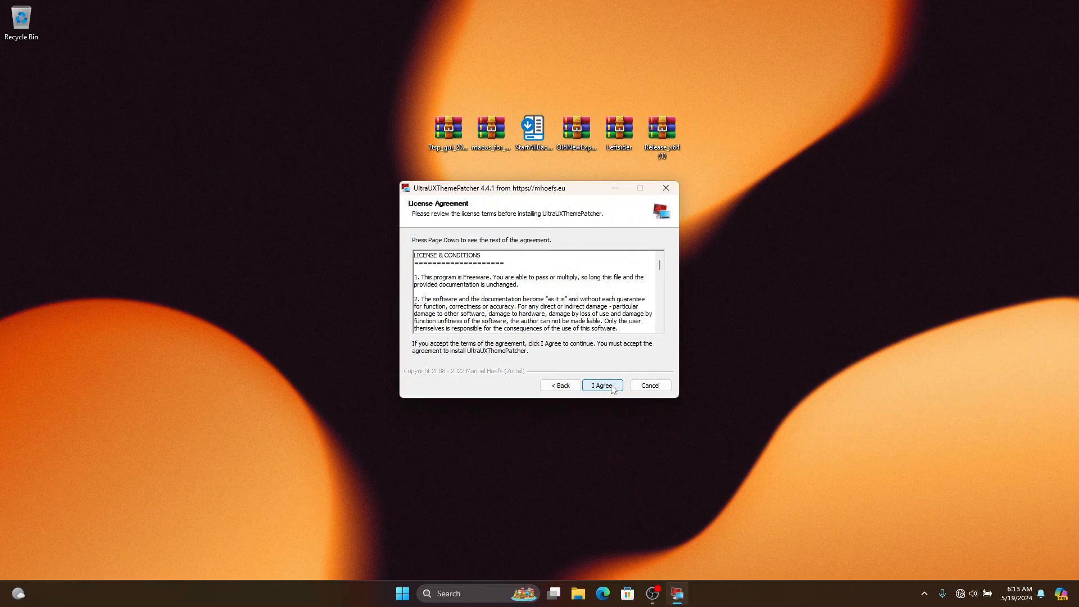
{"action": "left_click", "coordinate": [612, 386]}
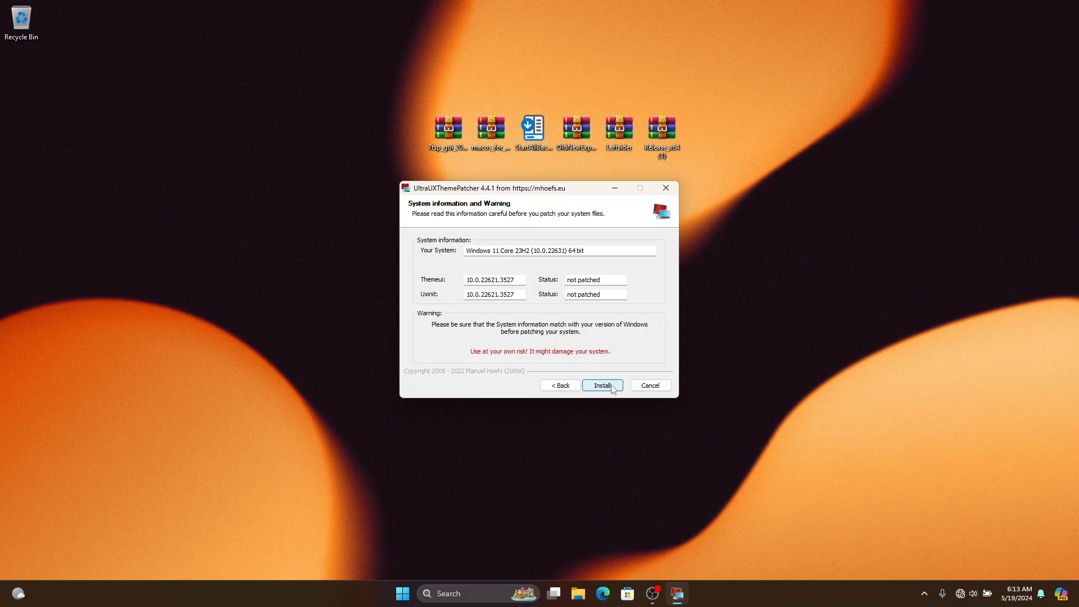
{"action": "left_click", "coordinate": [611, 386]}
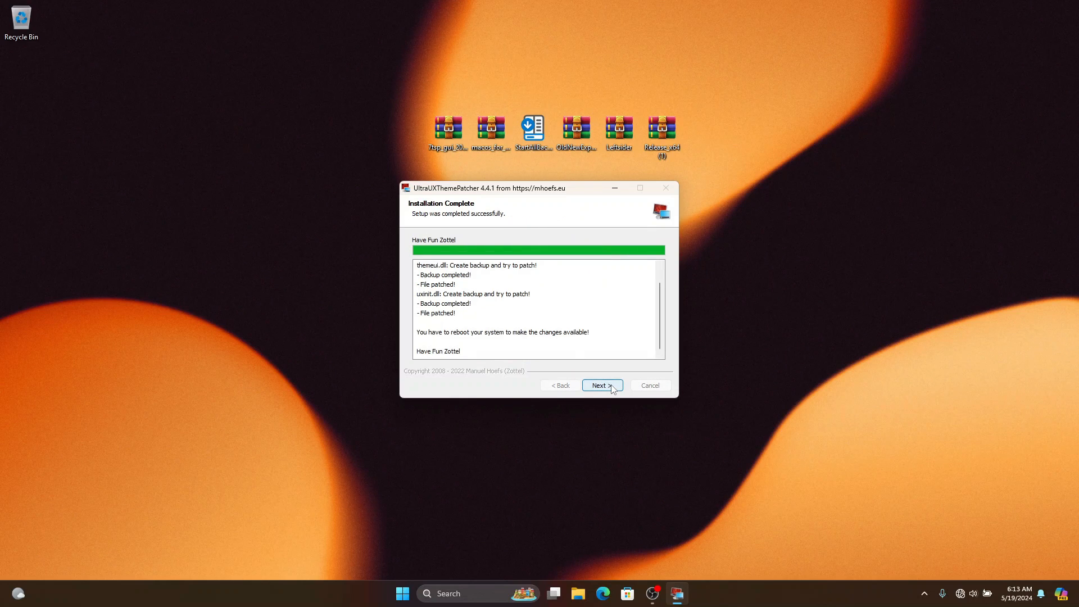
Skip the donation page and finish the UltraUXThemePatcher setup with an immediate reboot.
{"action": "left_click", "coordinate": [611, 387]}
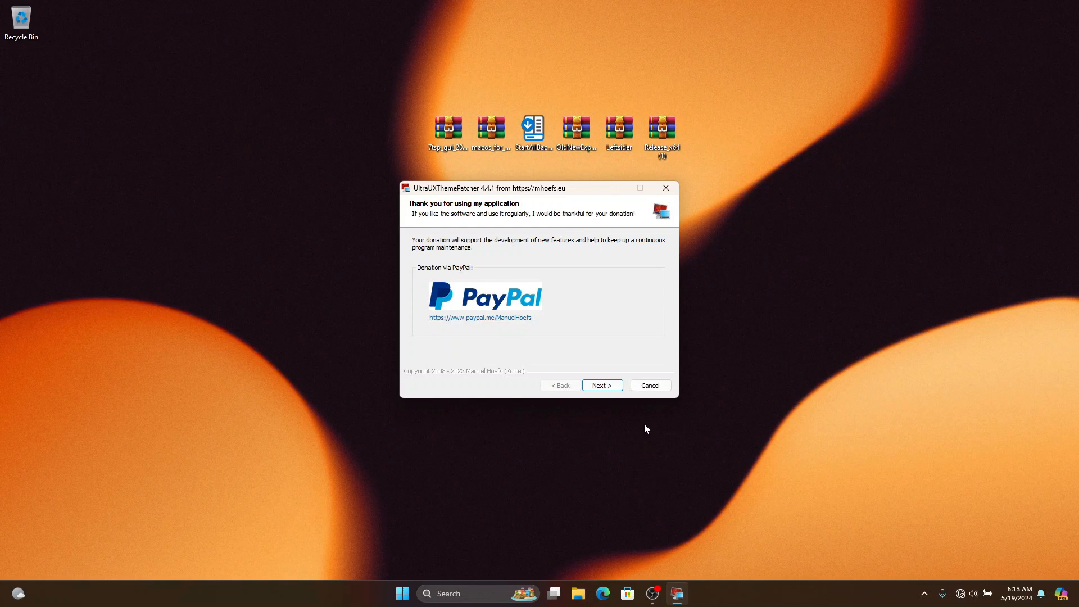
{"action": "left_click", "coordinate": [611, 390]}
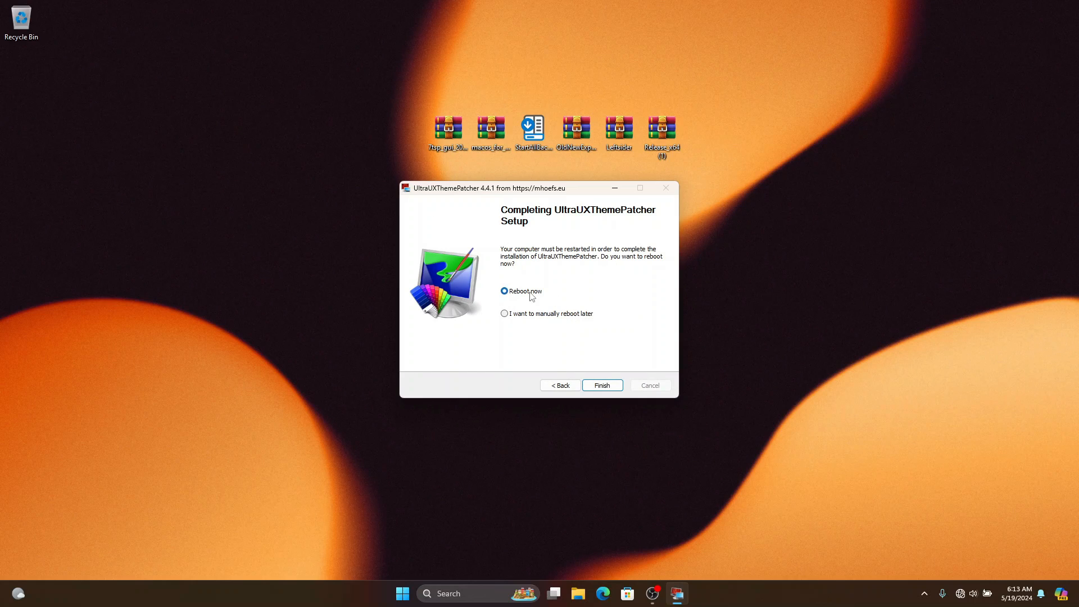
{"action": "left_click", "coordinate": [618, 388]}
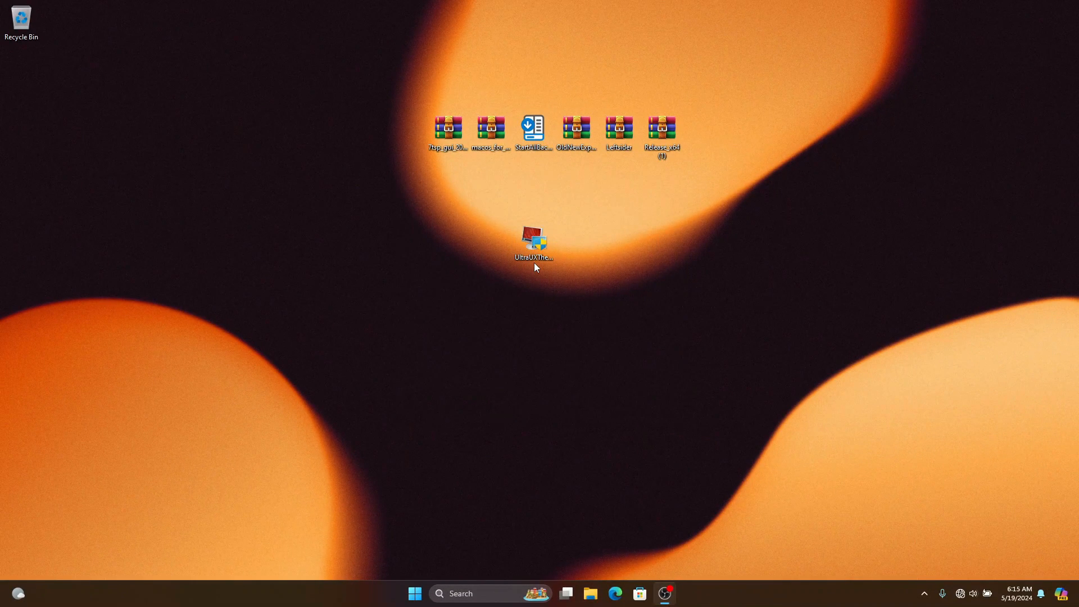
Rerun the UltraUXThemePatcher installer to check the Themeui and Uxinit patch status, and cancel without installing again.
{"action": "double_click", "coordinate": [534, 248]}
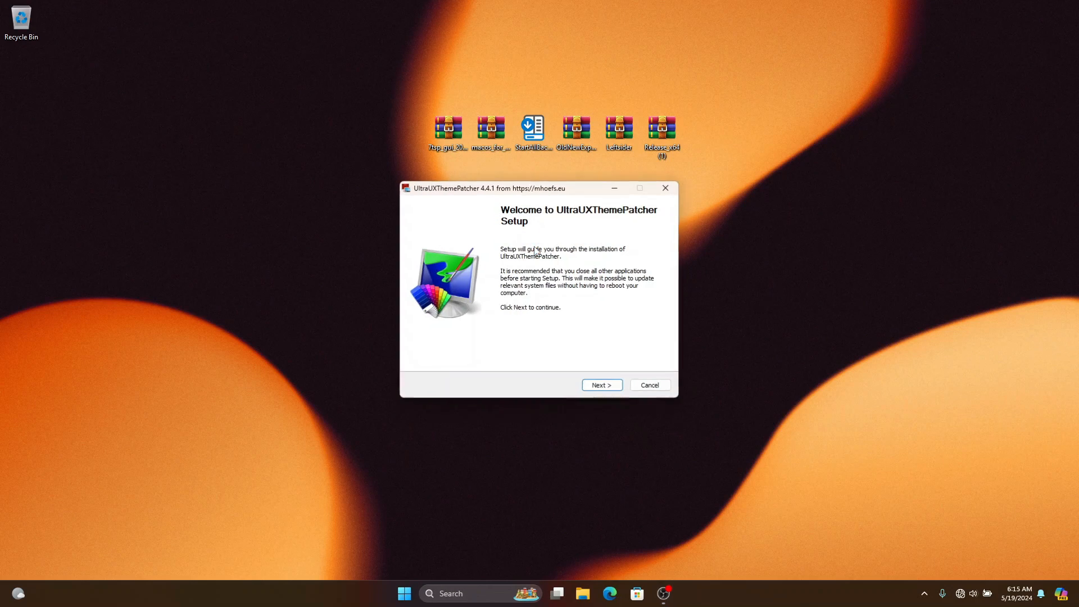
{"action": "left_click", "coordinate": [615, 387]}
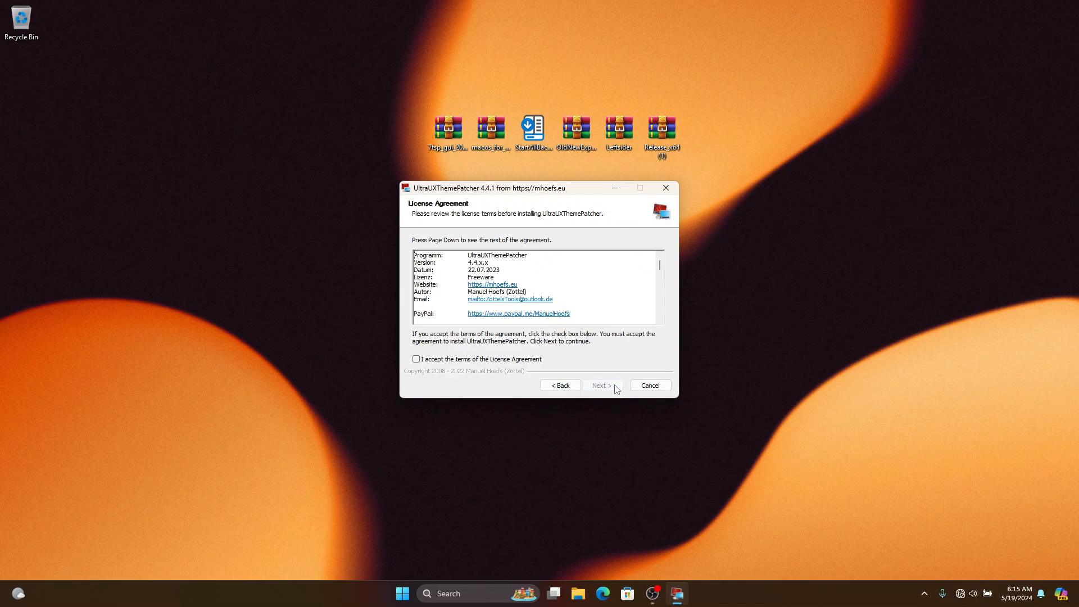
{"action": "left_click", "coordinate": [510, 360]}
{"action": "left_click", "coordinate": [598, 386]}
{"action": "left_click", "coordinate": [598, 387]}
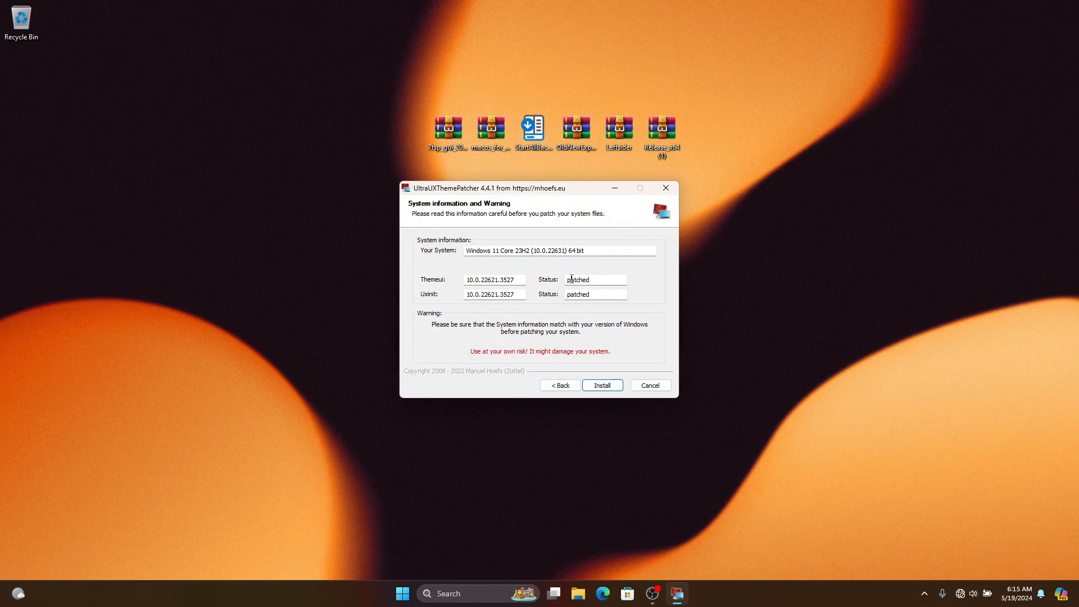
{"action": "left_click_drag", "start_coordinate": [571, 279], "coordinate": [591, 294]}
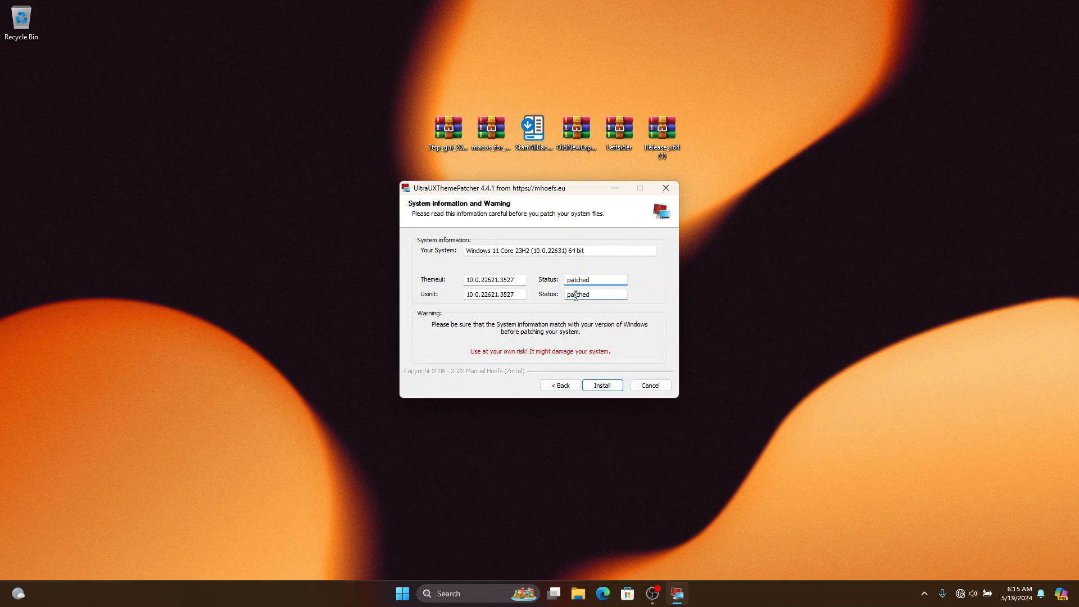
{"action": "left_click", "coordinate": [645, 387]}
{"action": "left_click", "coordinate": [559, 334]}
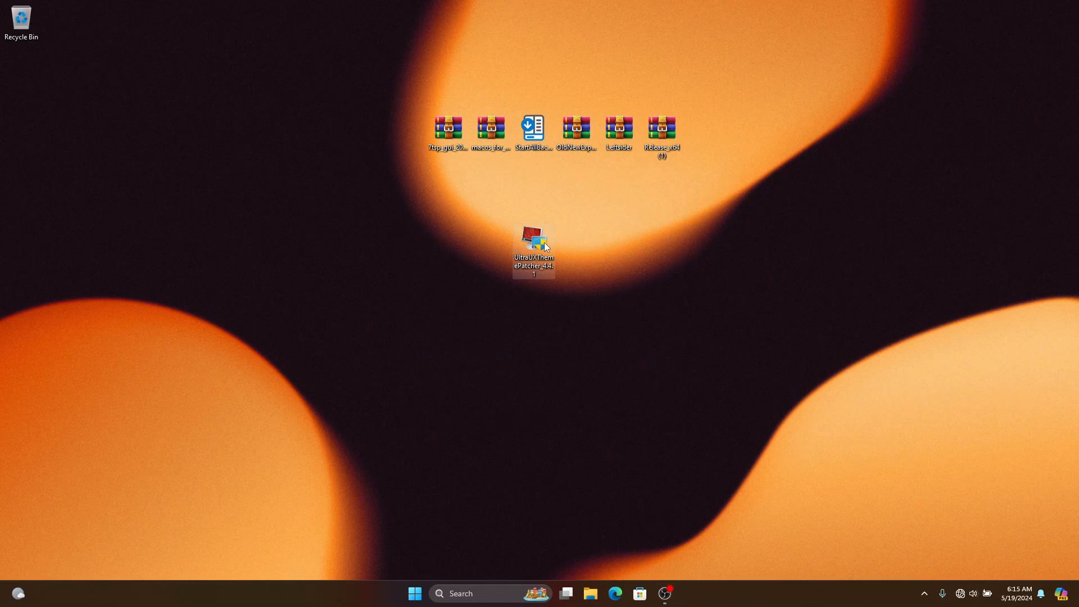
Delete the UltraUXThemePatcher installer from the desktop.
{"action": "key", "text": "Delete"}
Move the 7tsp_gui_2019_edition archive below the other desktop files and extract it with WinRAR to a folder of the same name.
{"action": "left_click_drag", "start_coordinate": [450, 127], "coordinate": [446, 233]}
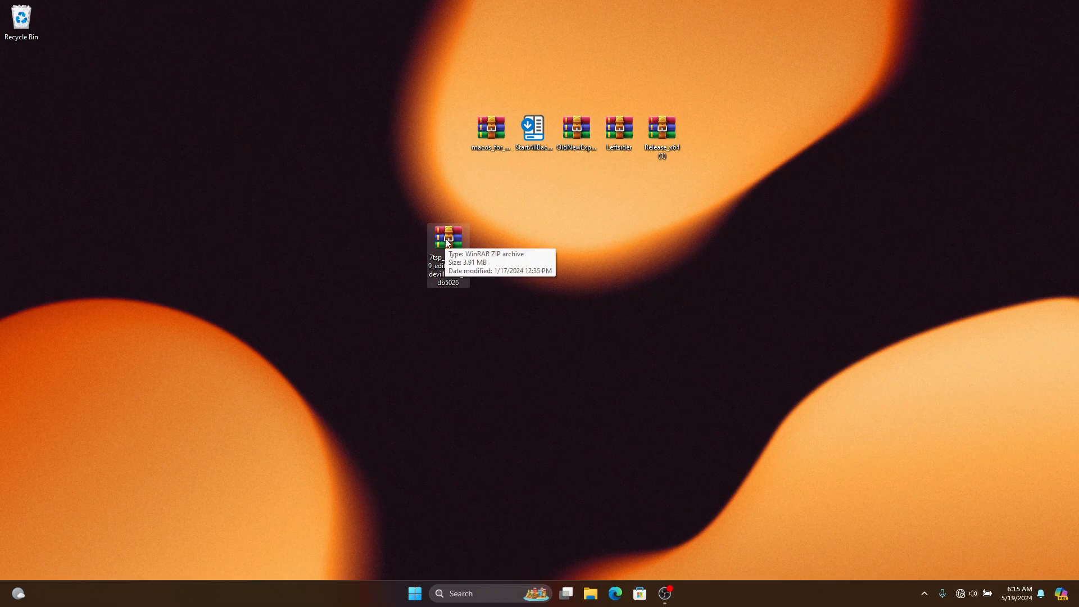
{"action": "double_click", "coordinate": [446, 242]}
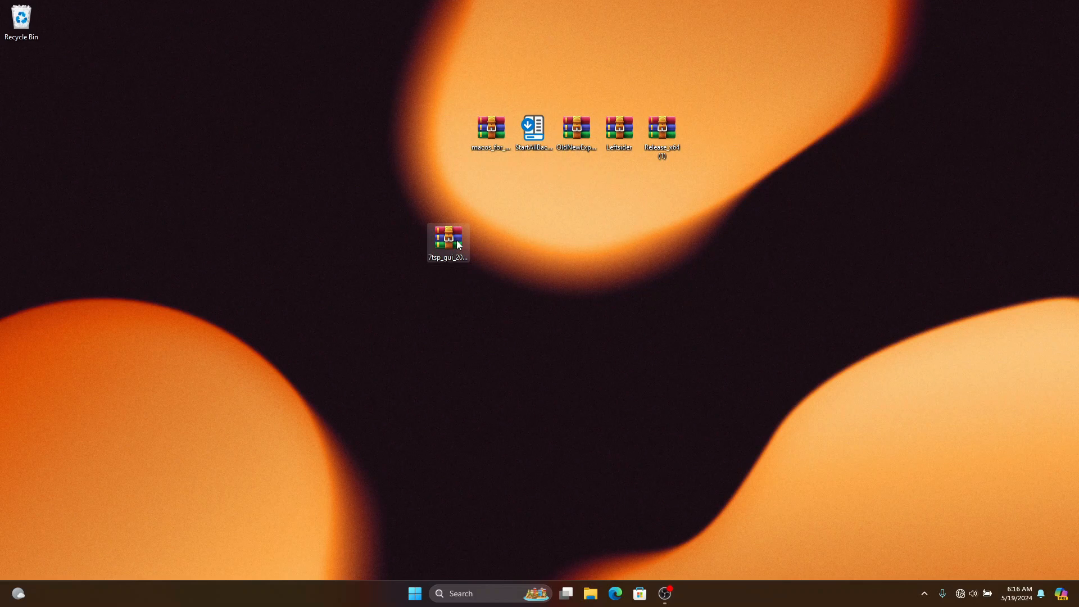
{"action": "right_click", "coordinate": [457, 243]}
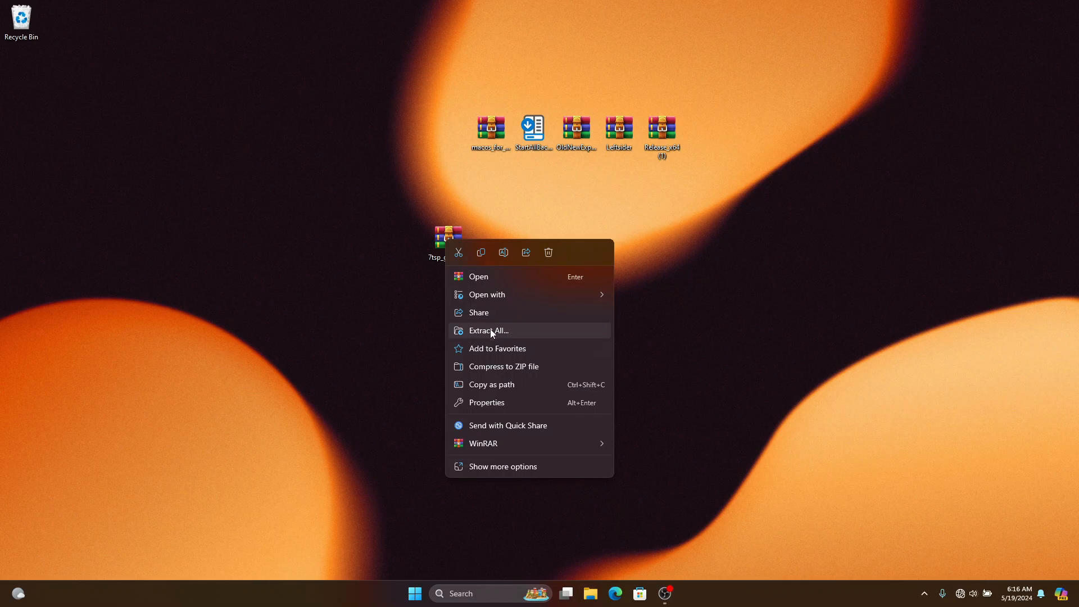
{"action": "mouse_move", "coordinate": [552, 443]}
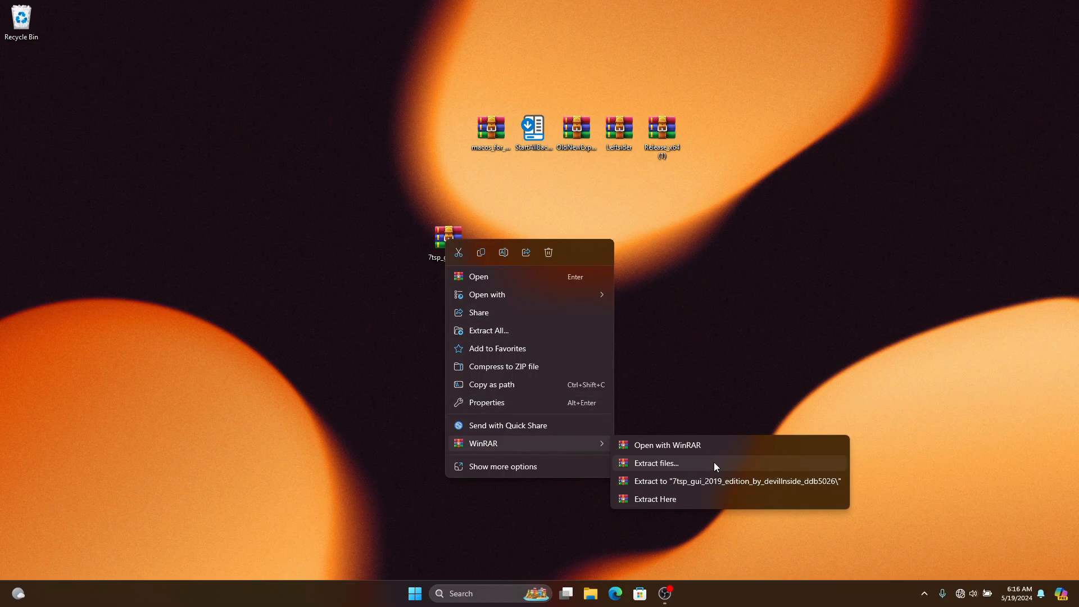
{"action": "left_click", "coordinate": [695, 478]}
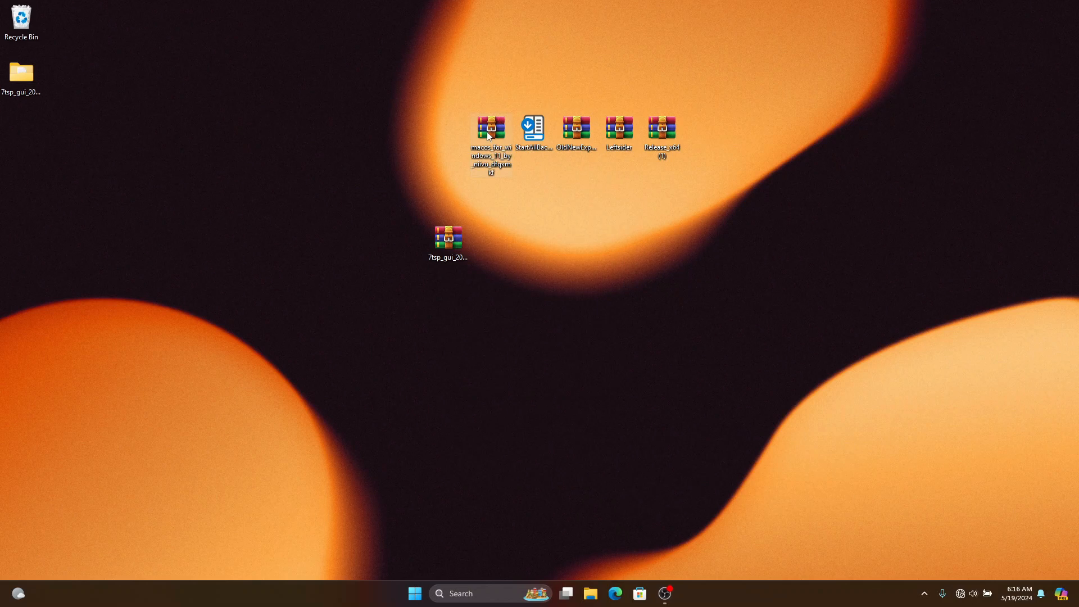
Extract the macos_for_windows_11 archive beside the 7tsp one and place both extracted folders beneath their archives on the desktop.
{"action": "left_click_drag", "start_coordinate": [487, 135], "coordinate": [490, 241]}
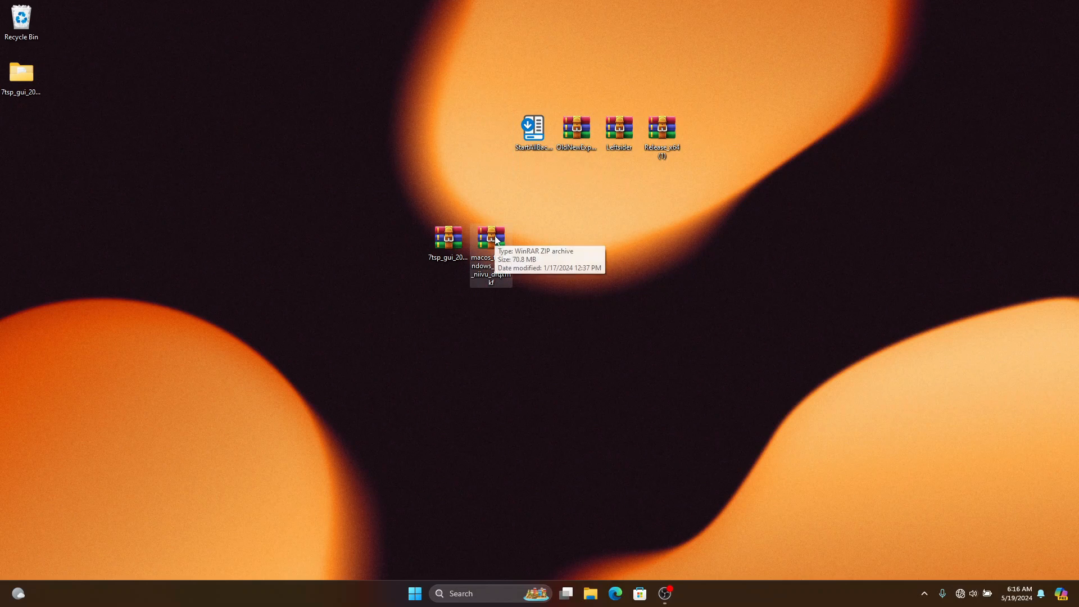
{"action": "left_click_drag", "start_coordinate": [23, 130], "coordinate": [506, 305]}
{"action": "left_click_drag", "start_coordinate": [21, 76], "coordinate": [449, 306]}
{"action": "left_click", "coordinate": [497, 297]}
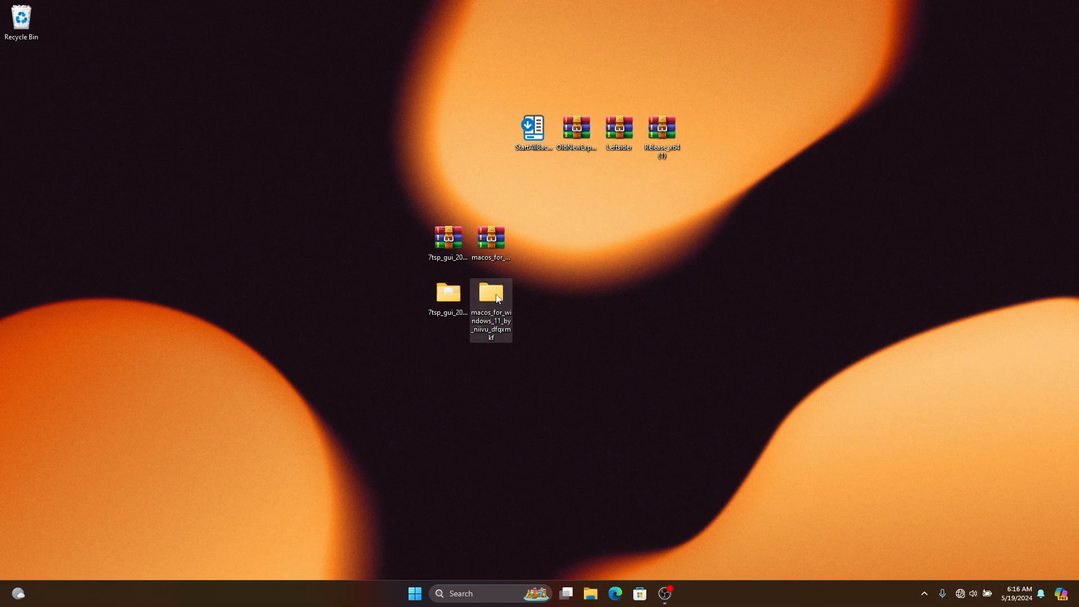
Rename the icon pack in the macOS theme's 7tsp Icon theme folder to "7tsp macOS blue.7z", accept the extension change, and close the folder.
{"action": "double_click", "coordinate": [502, 295]}
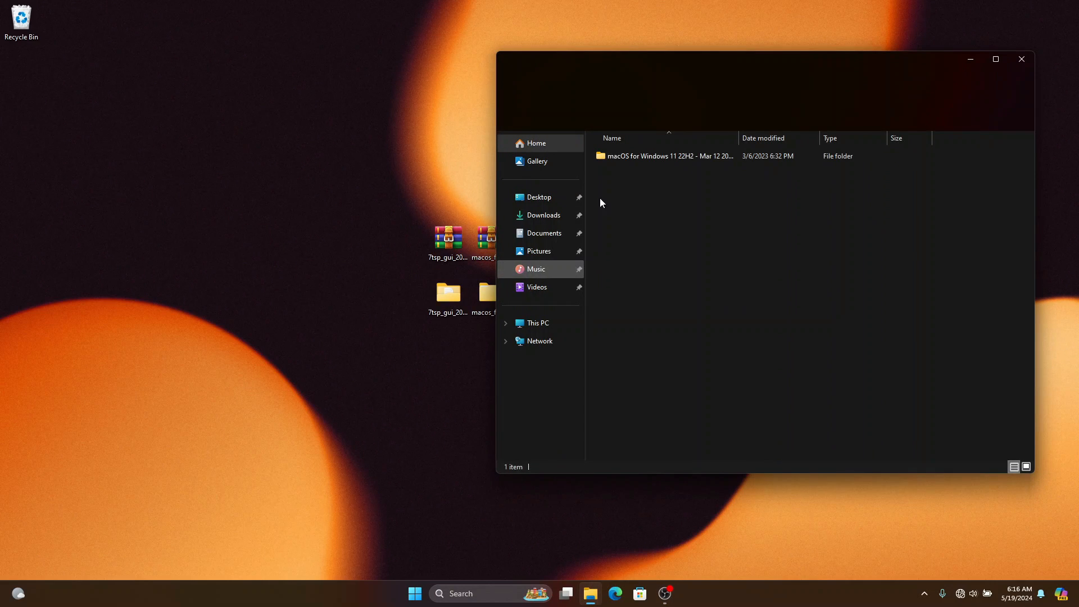
{"action": "double_click", "coordinate": [646, 158]}
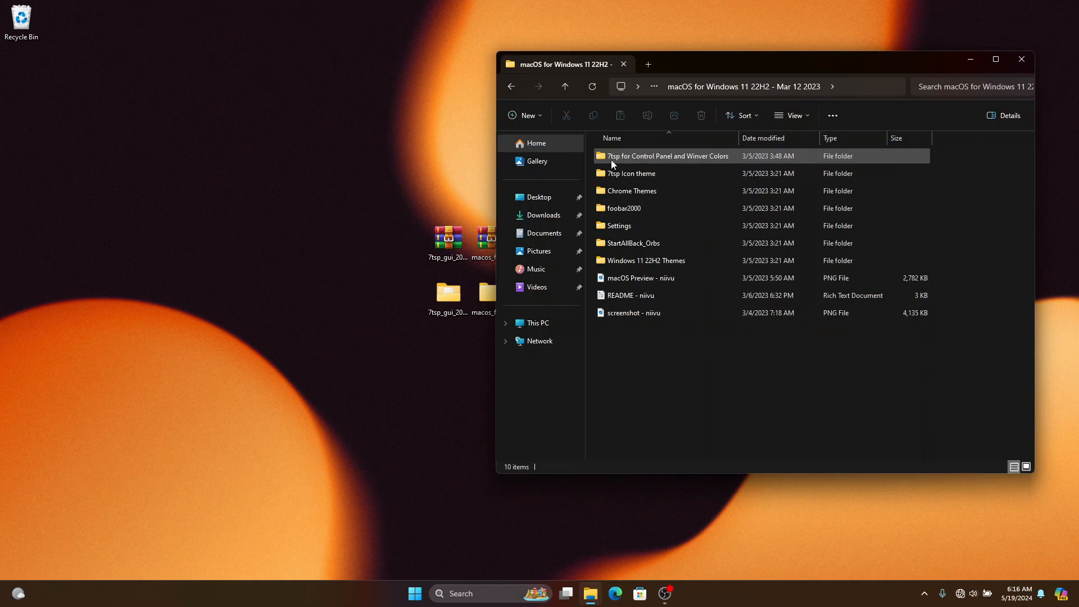
{"action": "double_click", "coordinate": [640, 176]}
{"action": "left_click", "coordinate": [674, 159]}
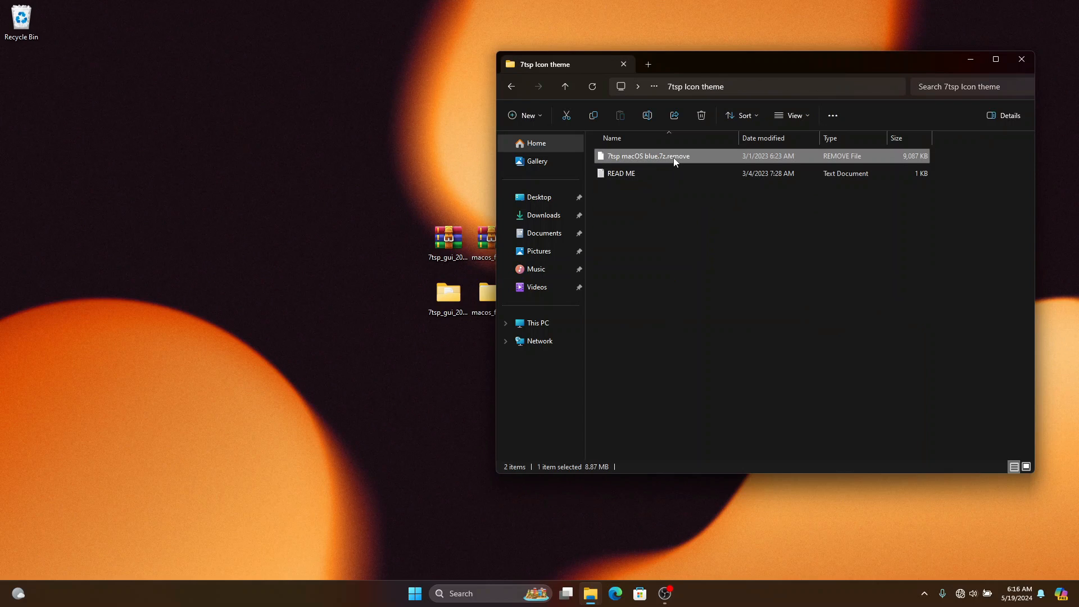
{"action": "left_click", "coordinate": [673, 158]}
{"action": "left_click", "coordinate": [691, 157]}
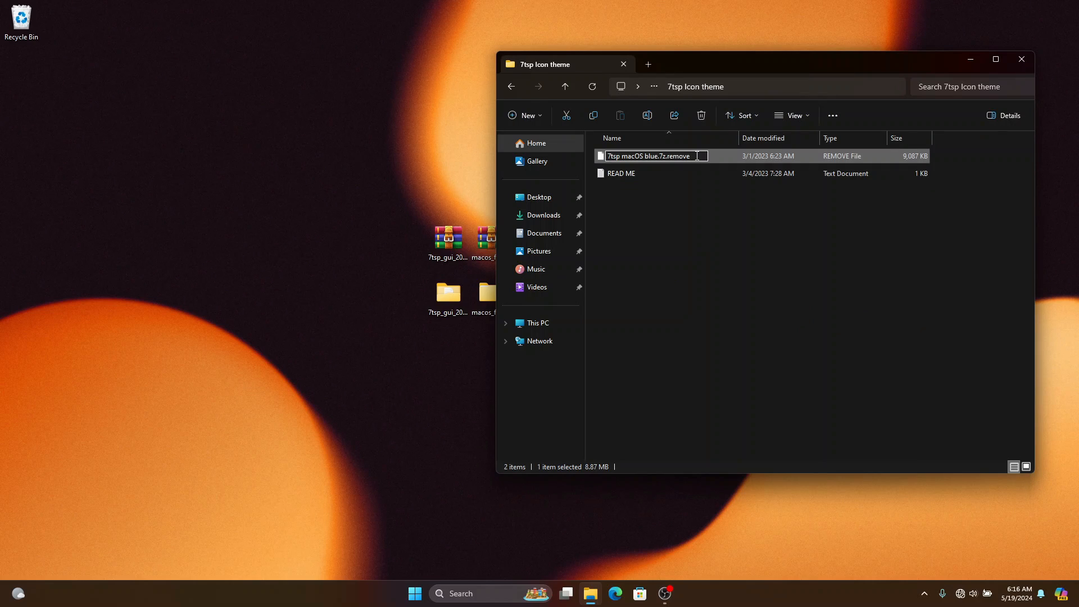
{"action": "key", "text": "BackSpace"}
{"action": "key", "text": "BackSpace"}
{"action": "key", "text": "BackSpace"}
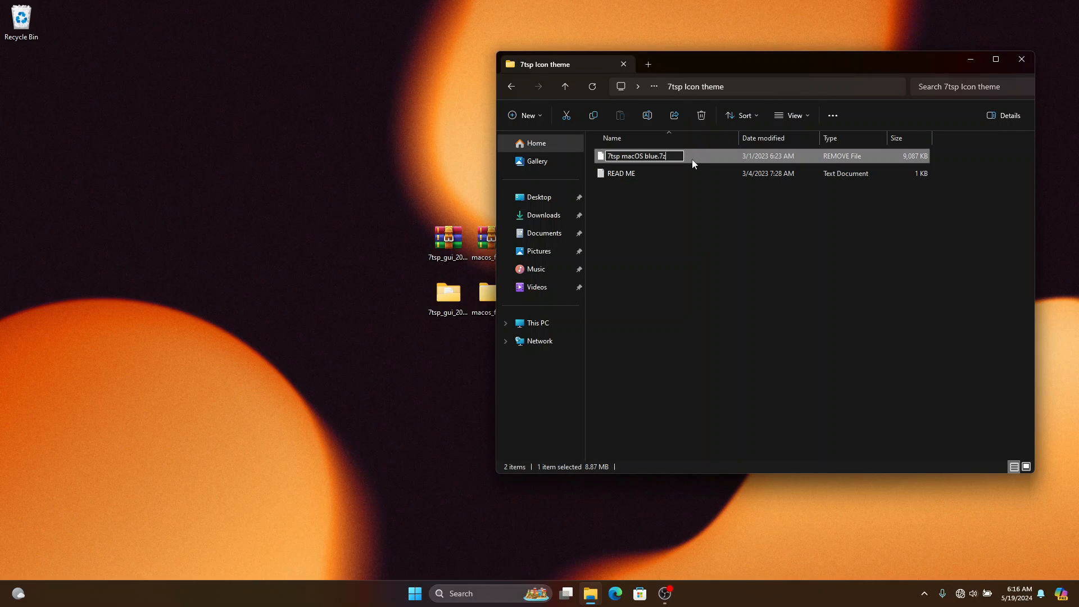
{"action": "key", "text": "Return"}
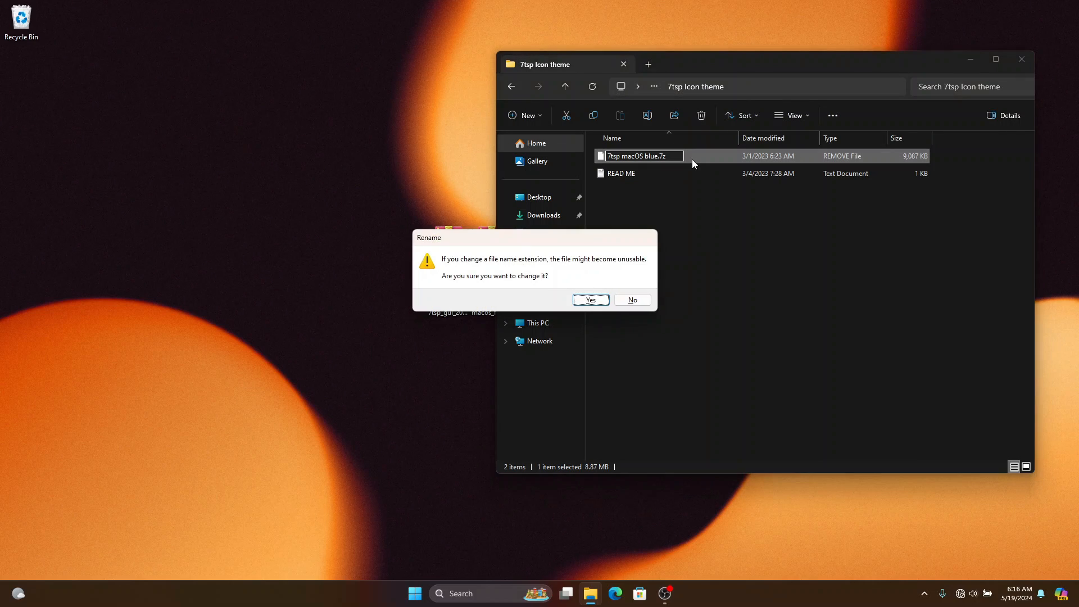
{"action": "left_click", "coordinate": [590, 300]}
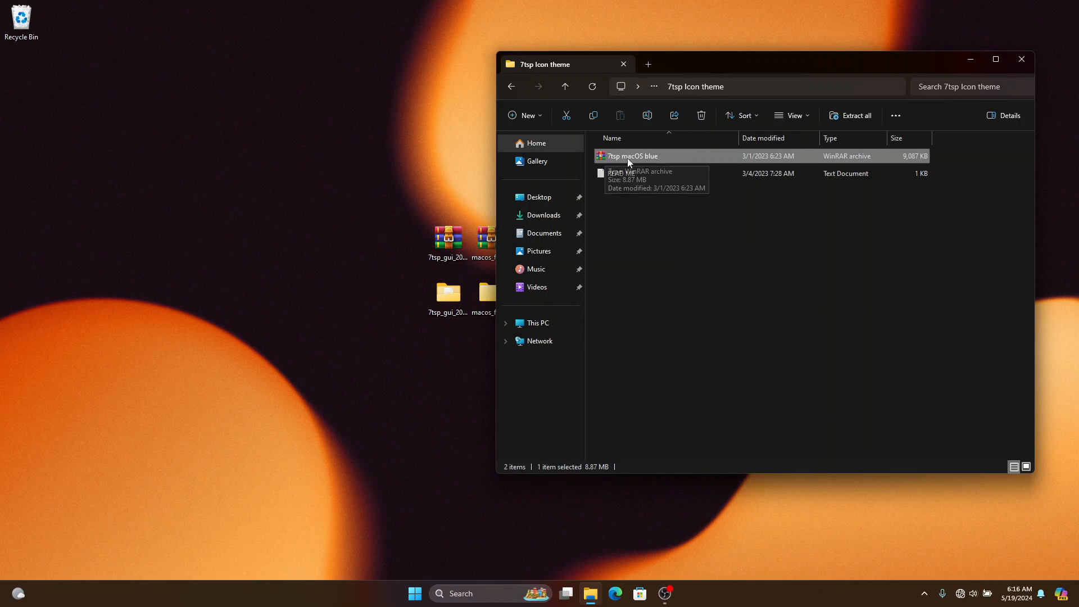
{"action": "left_click", "coordinate": [1022, 60]}
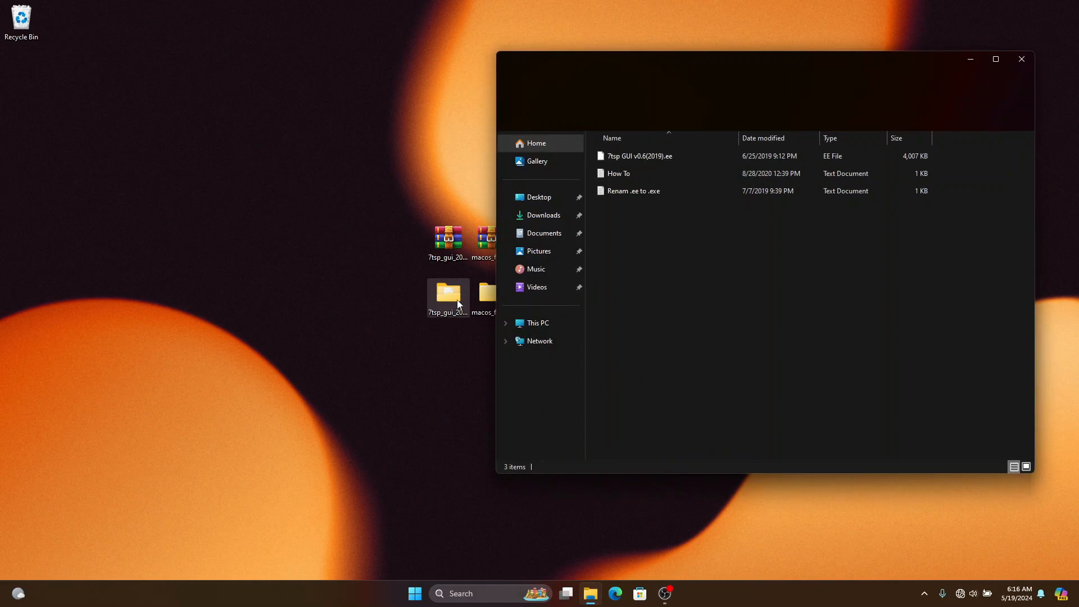
Rename the 7tsp GUI file in the extracted 7tsp folder to "7tsp GUI v0.6(2019).exe" and accept the extension change.
{"action": "left_click", "coordinate": [657, 155]}
{"action": "left_click", "coordinate": [657, 156]}
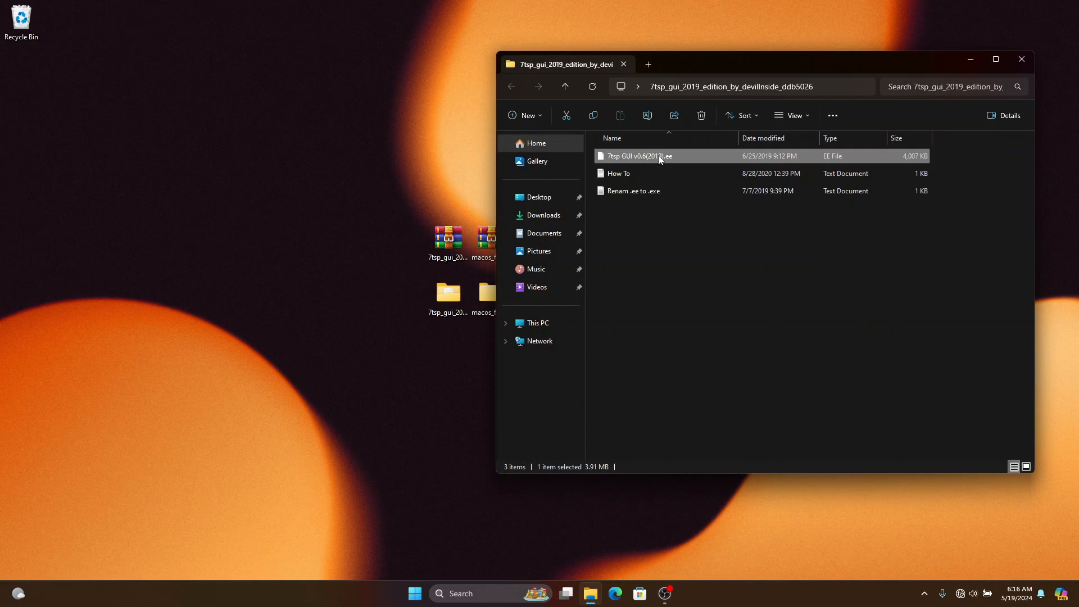
{"action": "left_click", "coordinate": [669, 156]}
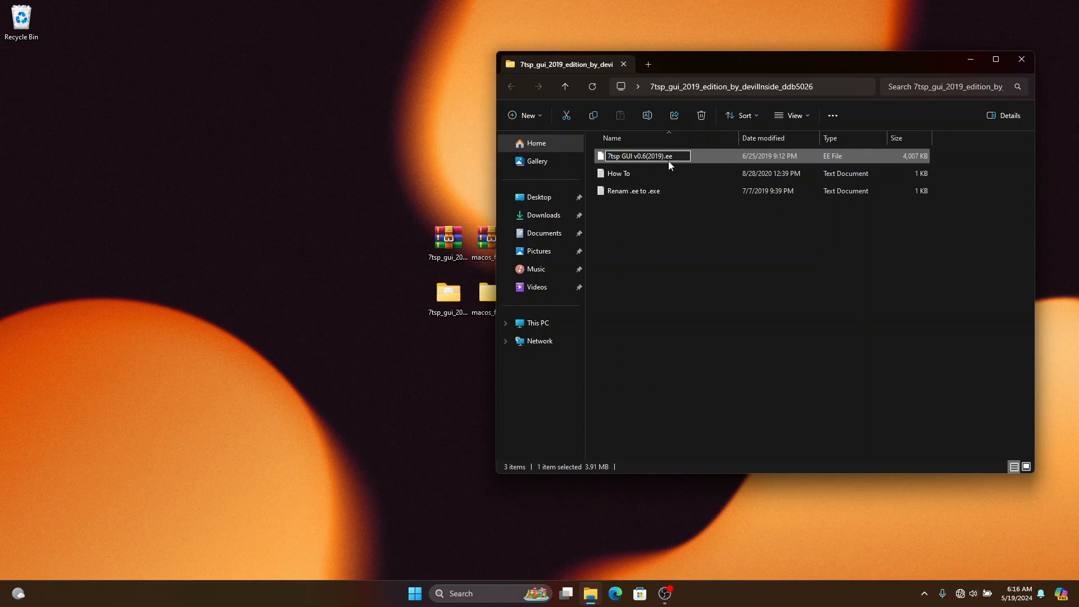
{"action": "type", "text": "x"}
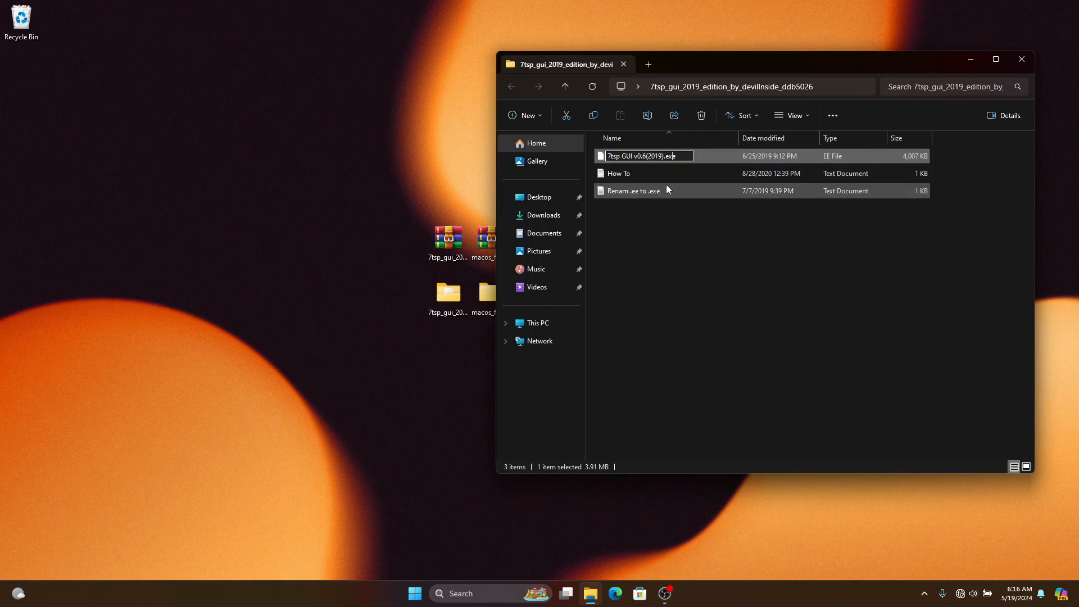
{"action": "key", "text": "Return"}
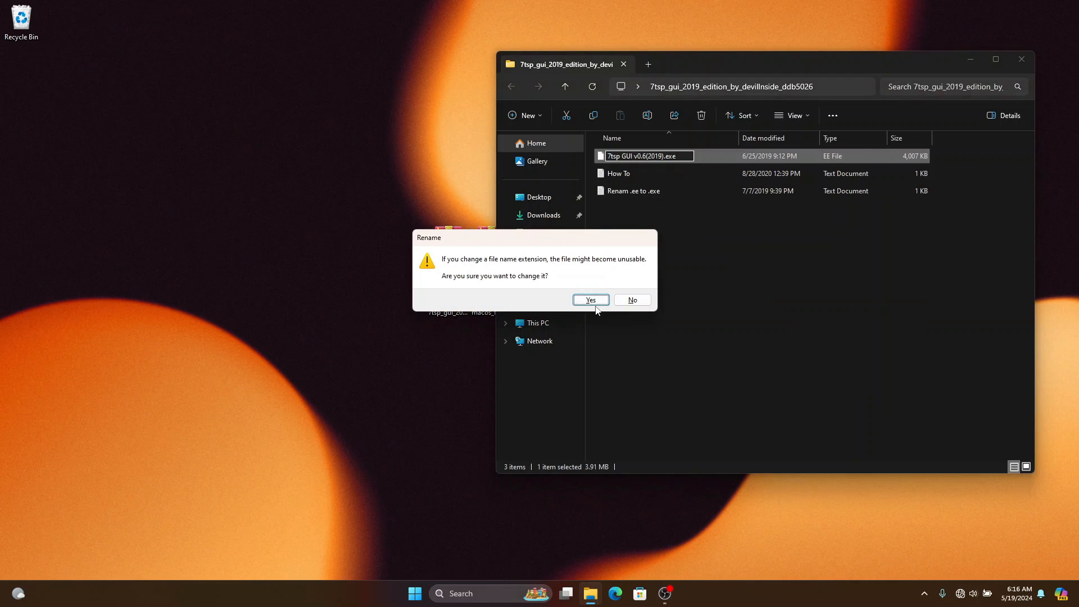
{"action": "left_click", "coordinate": [598, 301]}
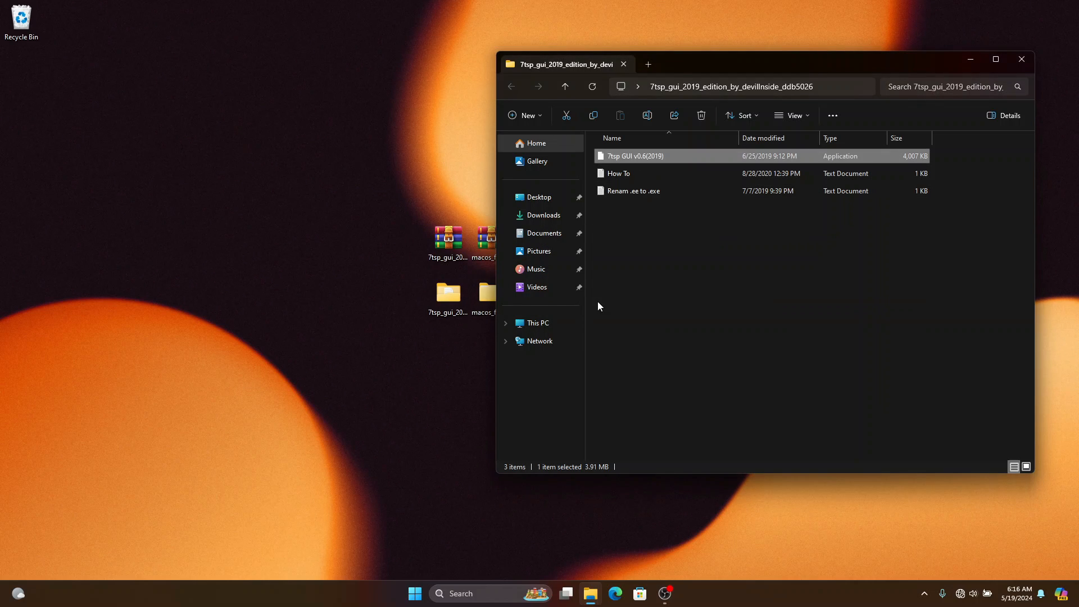
Launch the 7tsp GUI v0.6(2019) application, look through and close its ReadMe, and accept the agreement.
{"action": "double_click", "coordinate": [649, 154]}
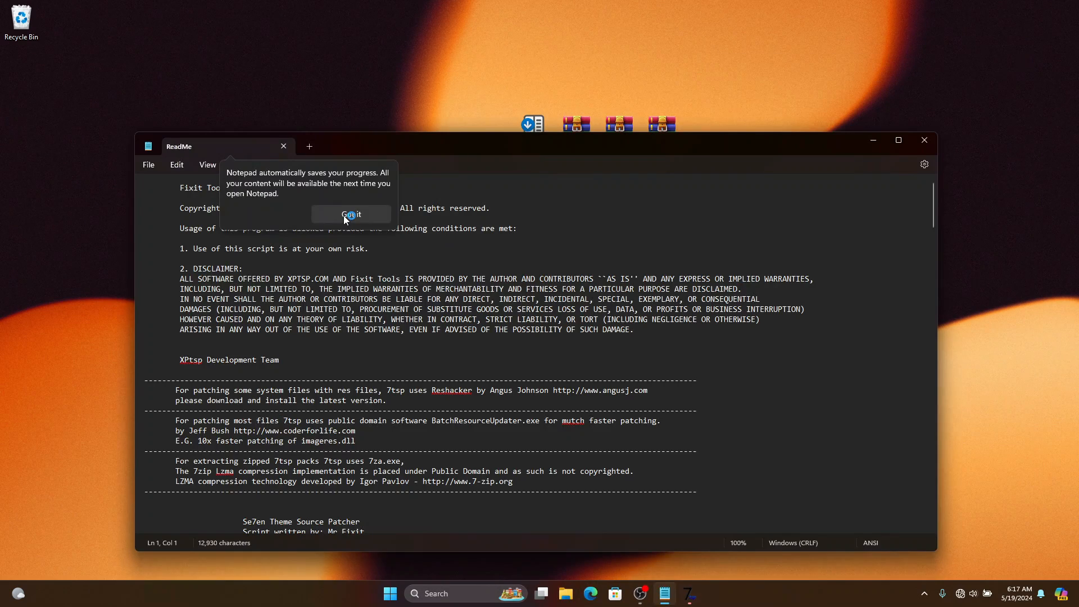
{"action": "left_click", "coordinate": [350, 215]}
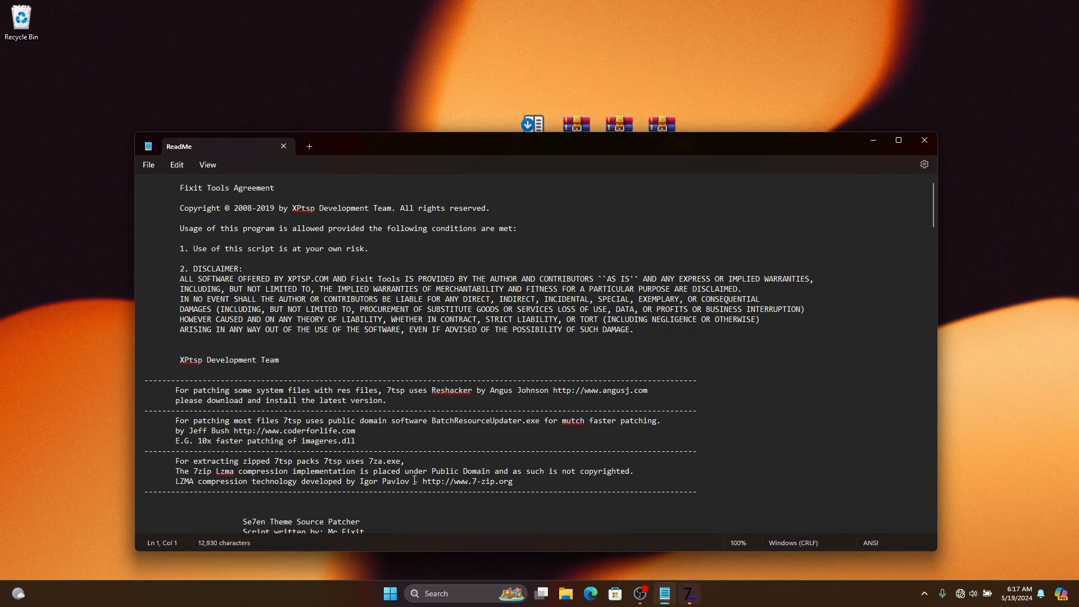
{"action": "scroll", "coordinate": [415, 481], "scroll_direction": "down", "scroll_amount": 20}
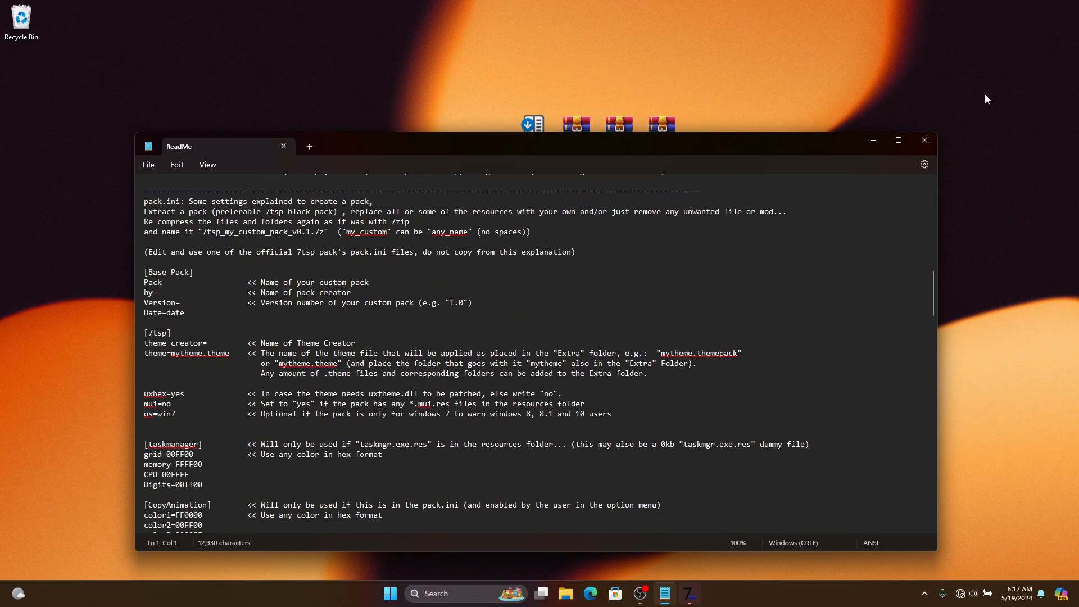
{"action": "left_click", "coordinate": [924, 140]}
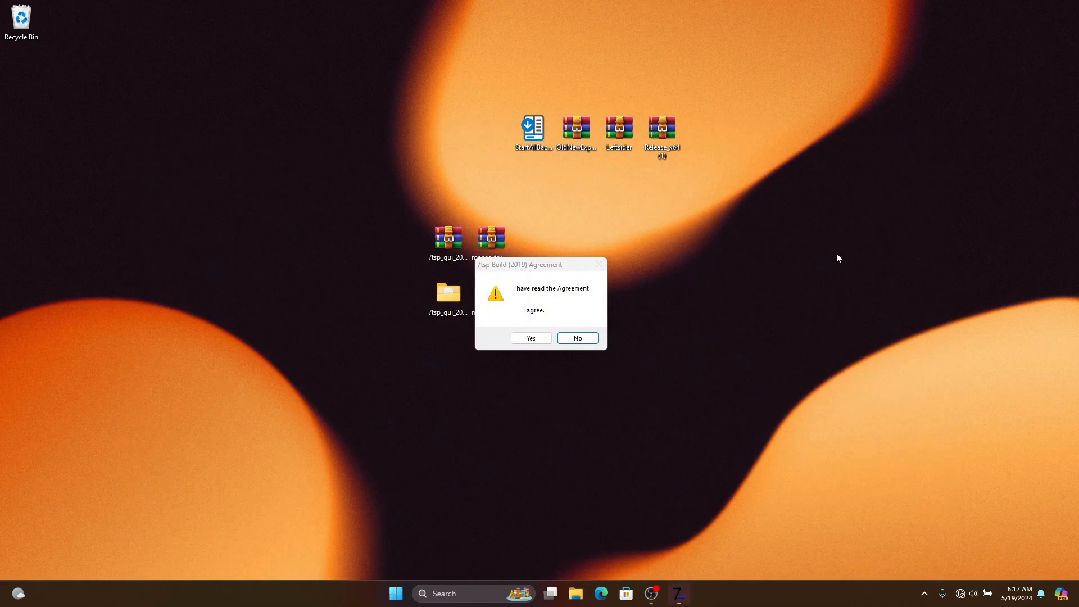
{"action": "left_click", "coordinate": [531, 338]}
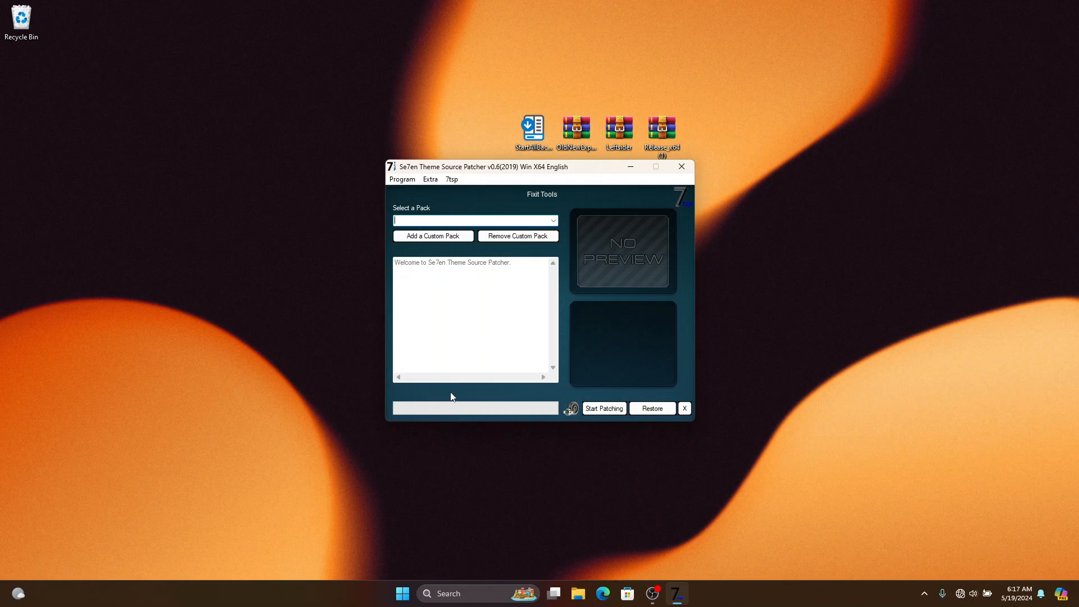
Add "7tsp macOS blue" from the macOS theme's 7tsp Icon theme folder as a custom pack in Se7en Theme Source Patcher.
{"action": "left_click", "coordinate": [434, 237]}
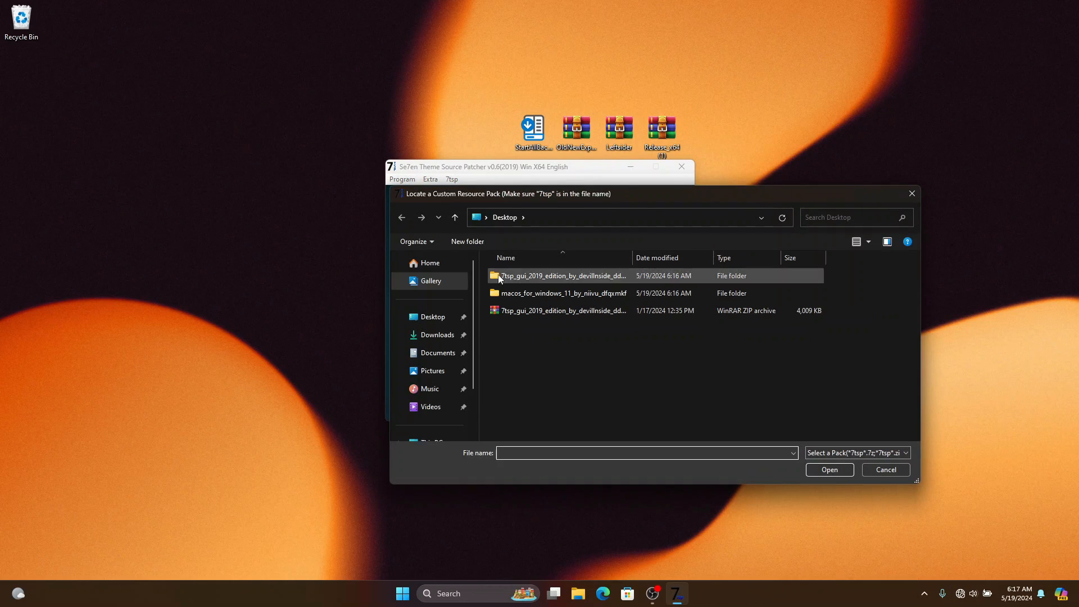
{"action": "left_click", "coordinate": [913, 194]}
{"action": "left_click", "coordinate": [446, 241]}
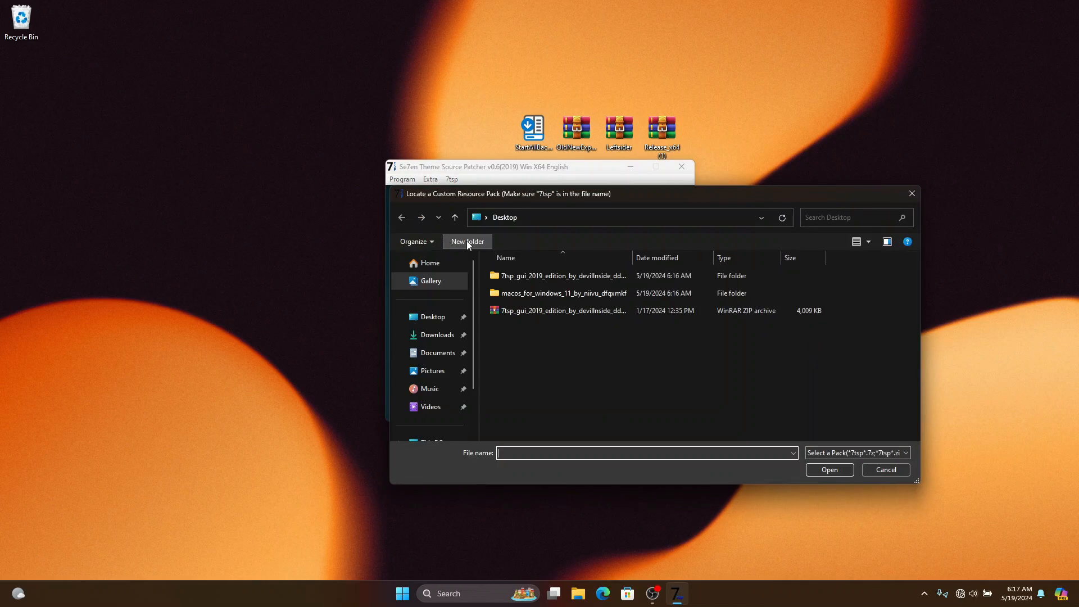
{"action": "double_click", "coordinate": [531, 296]}
{"action": "double_click", "coordinate": [538, 275]}
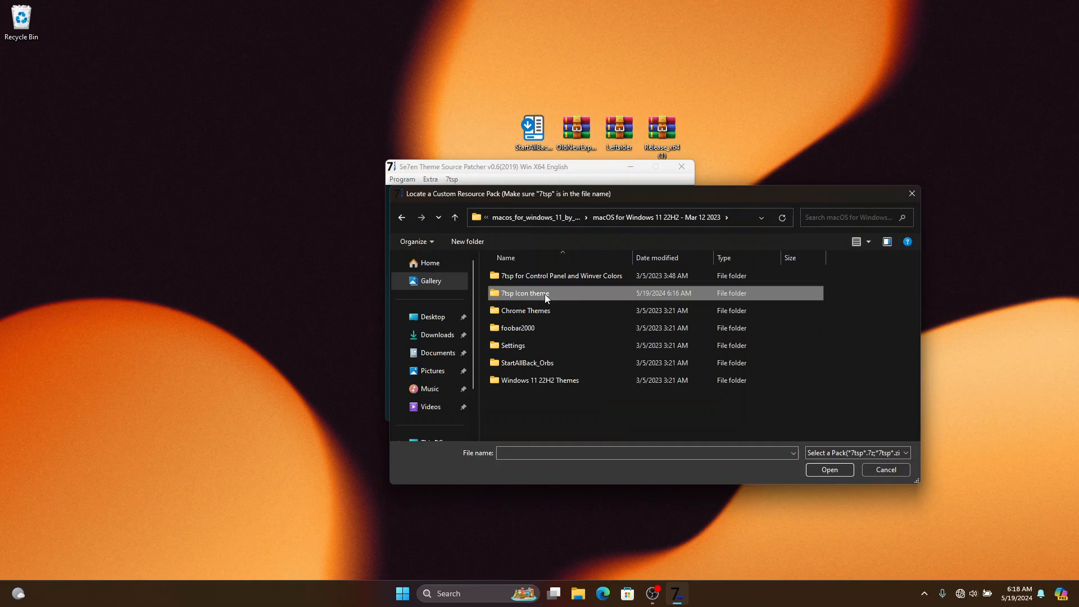
{"action": "double_click", "coordinate": [588, 292]}
{"action": "left_click", "coordinate": [513, 276]}
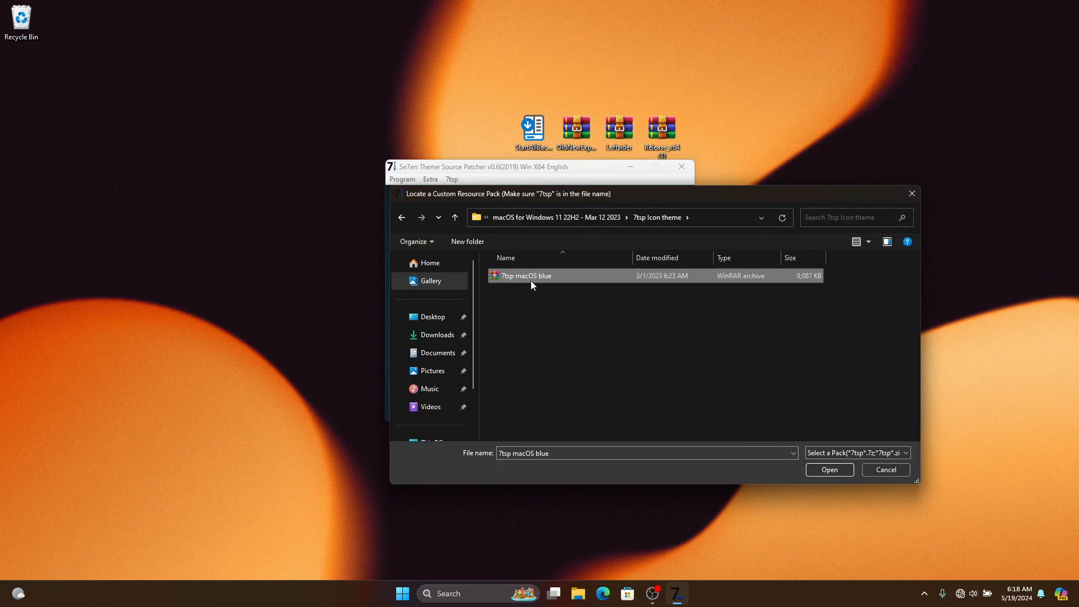
{"action": "left_click", "coordinate": [840, 472]}
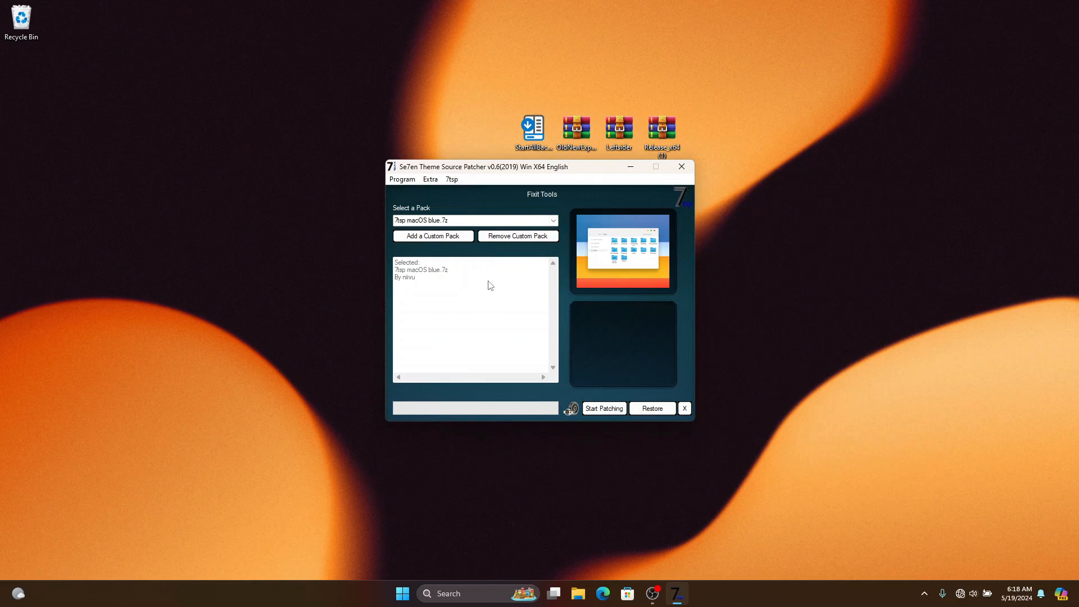
Preview the 7tsp macOS blue pack at full size, patch the system with it, and acknowledge the completed patch.
{"action": "left_click", "coordinate": [622, 251]}
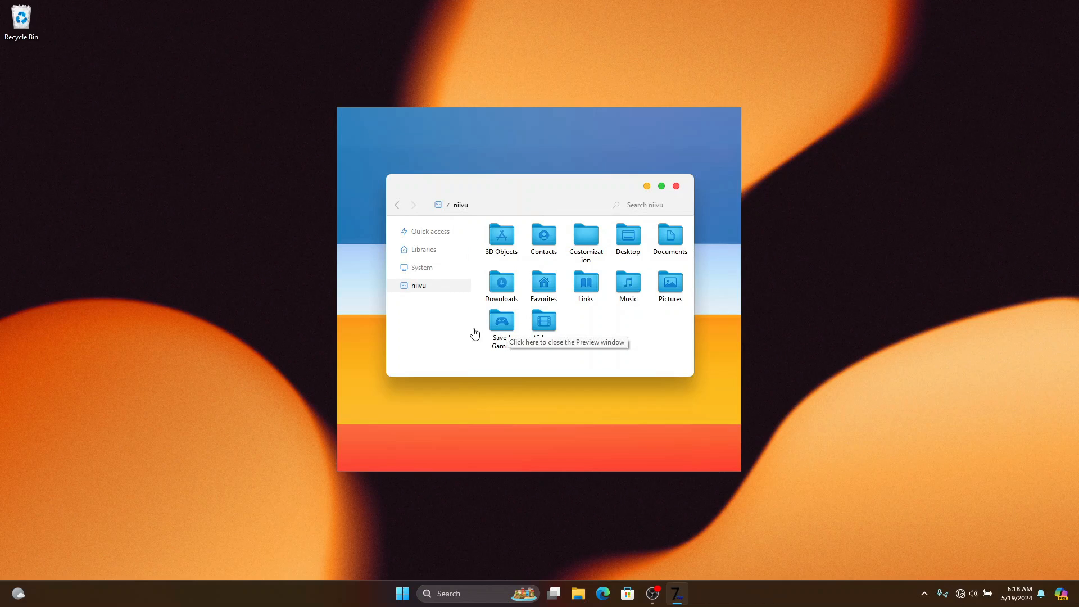
{"action": "left_click", "coordinate": [502, 320]}
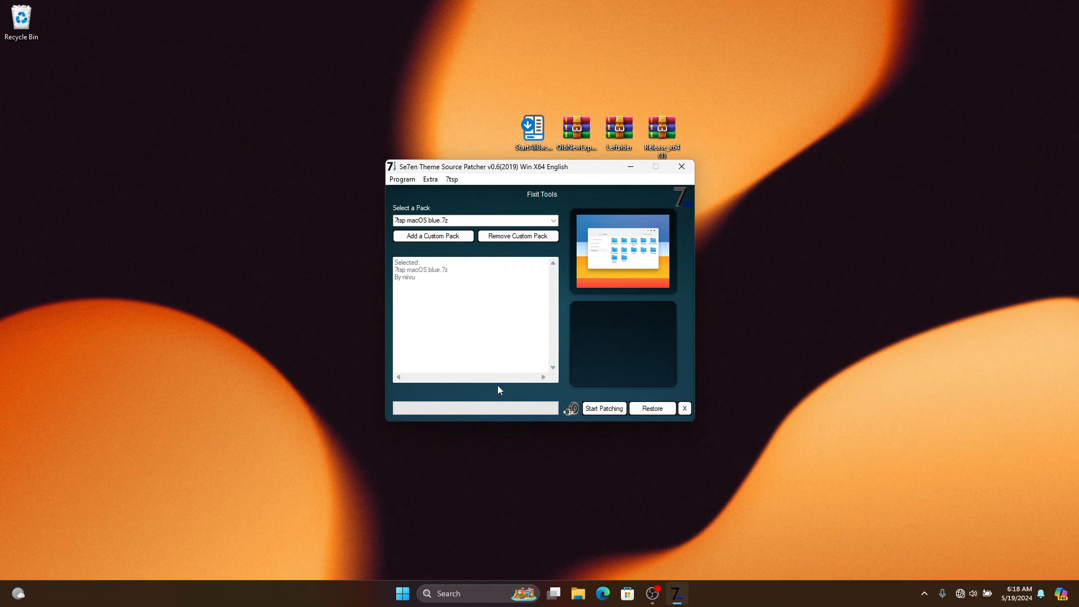
{"action": "left_click", "coordinate": [606, 411]}
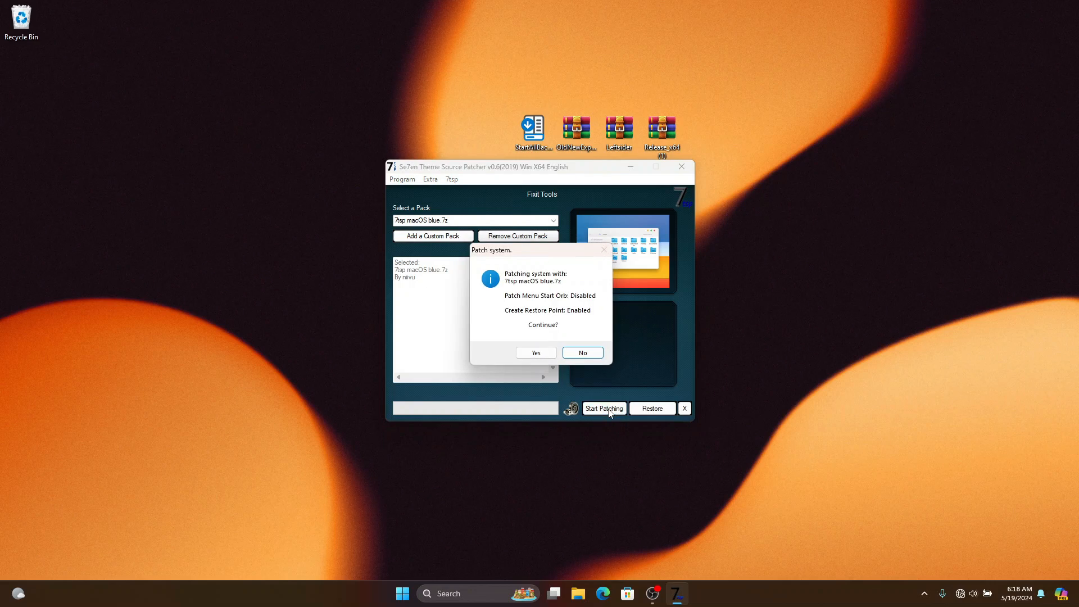
{"action": "left_click", "coordinate": [535, 352]}
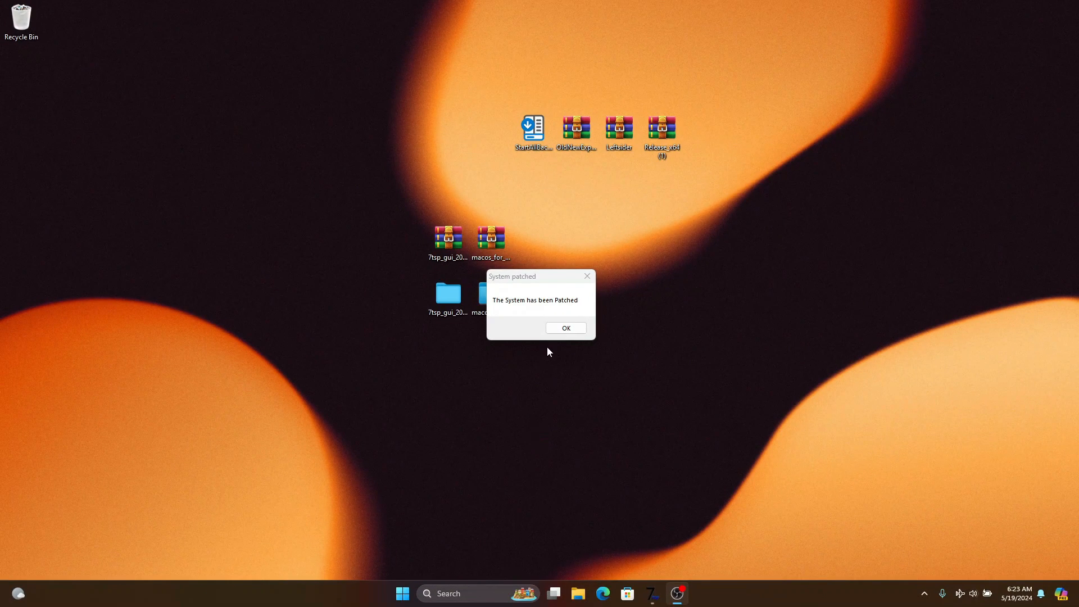
{"action": "left_click", "coordinate": [563, 329]}
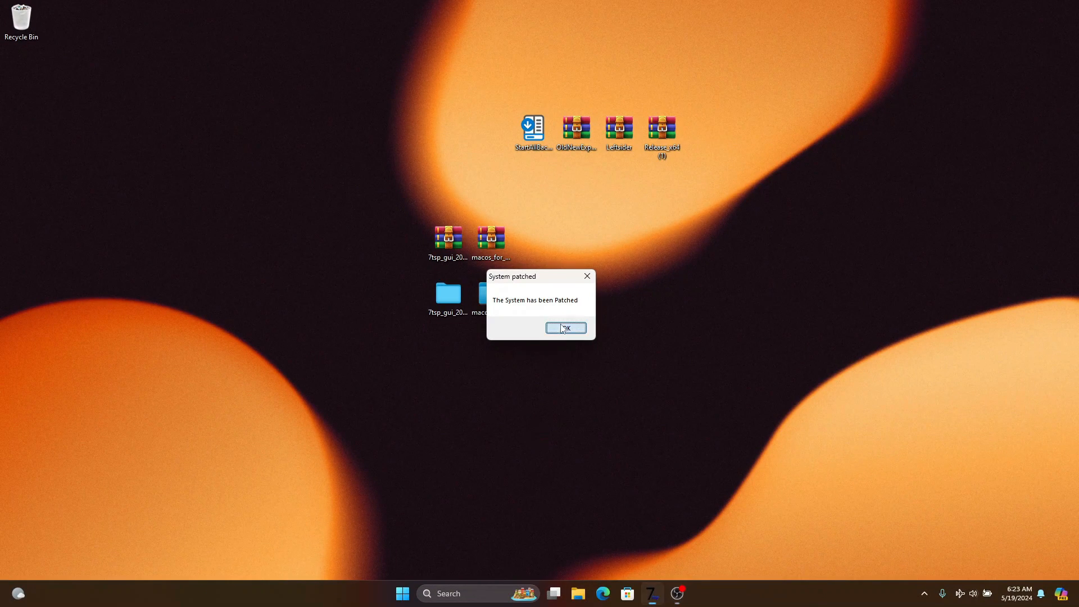
Examine the new folder, drive and sidebar icons on the desktop and in File Explorer's This PC and Home views.
{"action": "left_click", "coordinate": [449, 299]}
{"action": "left_click", "coordinate": [480, 297]}
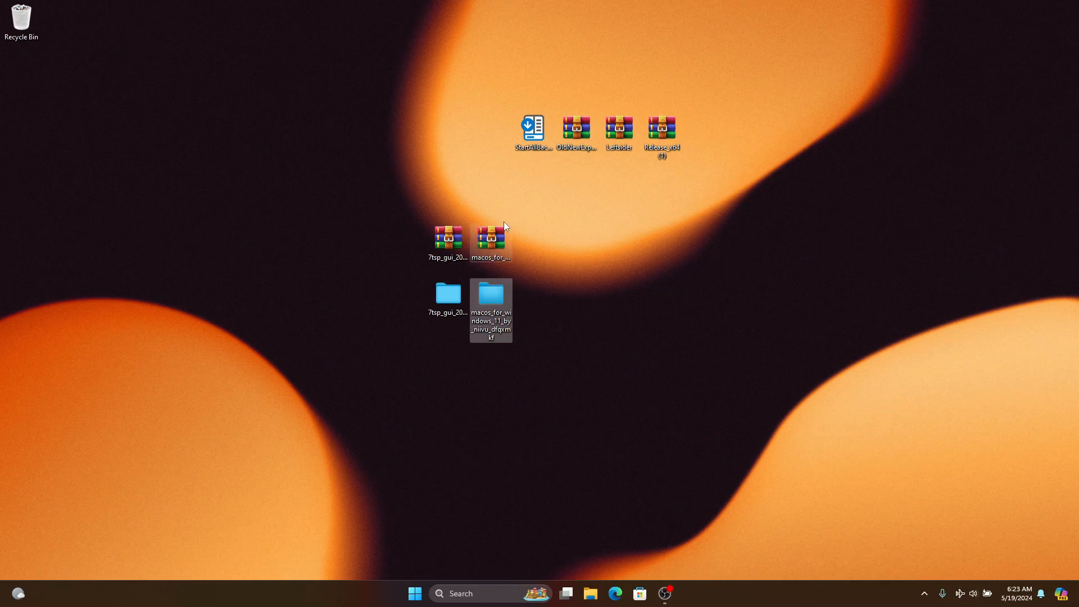
{"action": "left_click", "coordinate": [590, 597]}
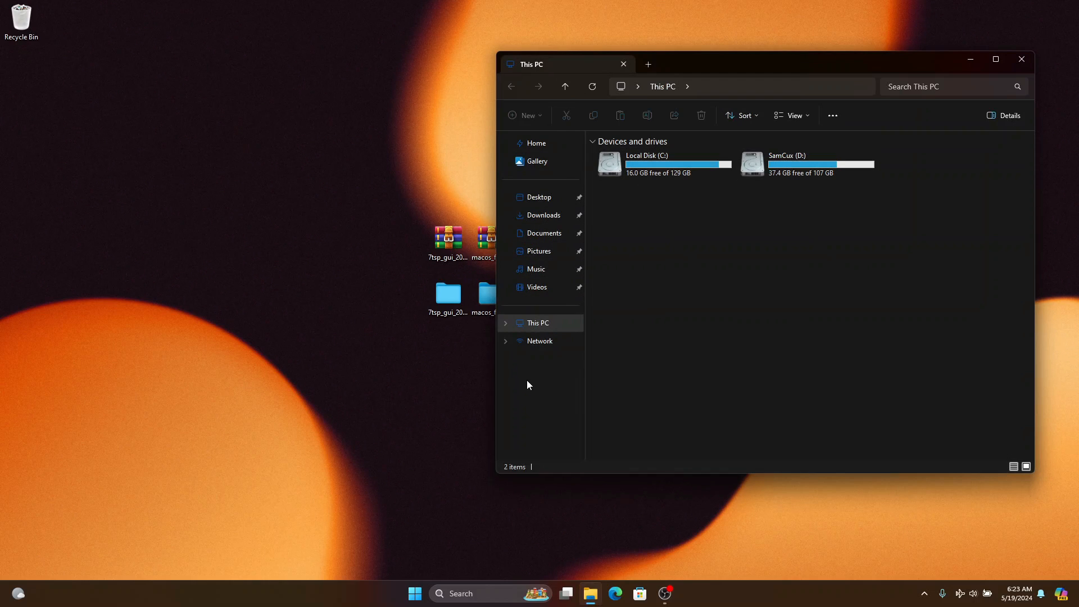
{"action": "left_click", "coordinate": [546, 149]}
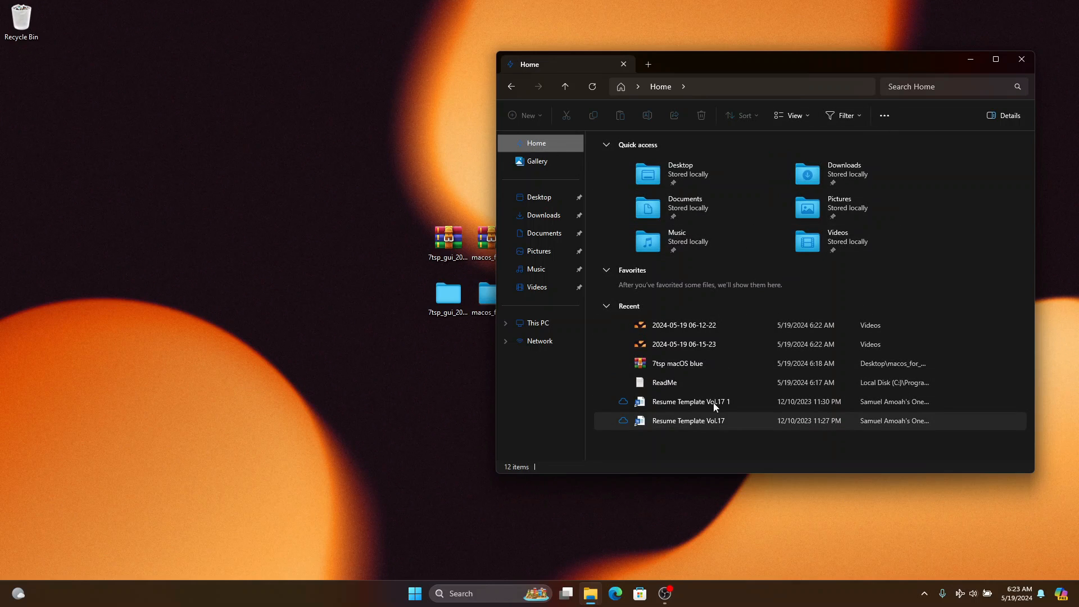
{"action": "left_click", "coordinate": [593, 592]}
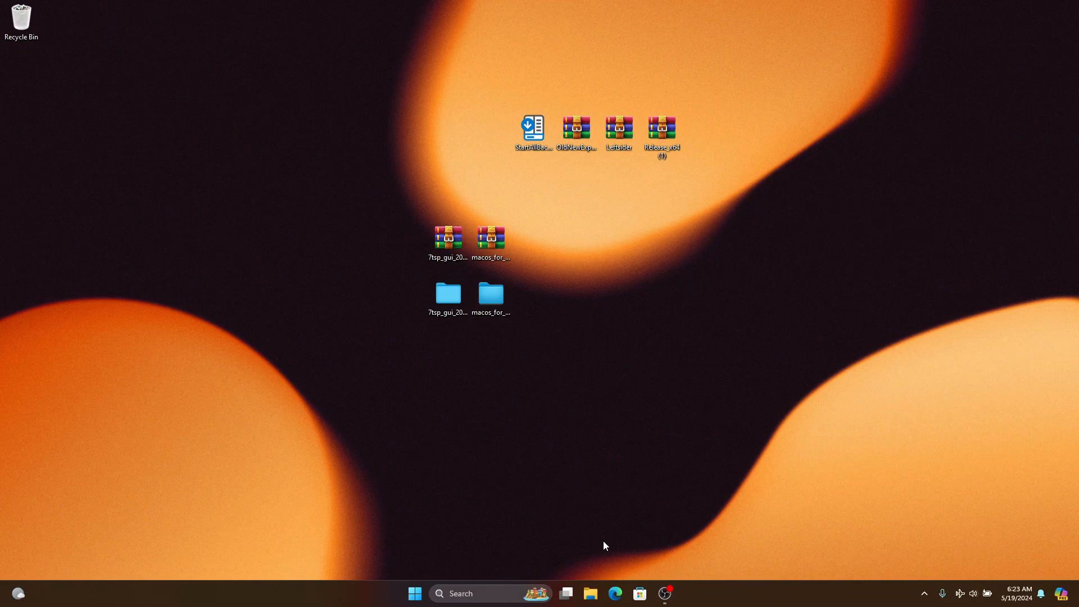
{"action": "left_click", "coordinate": [595, 585]}
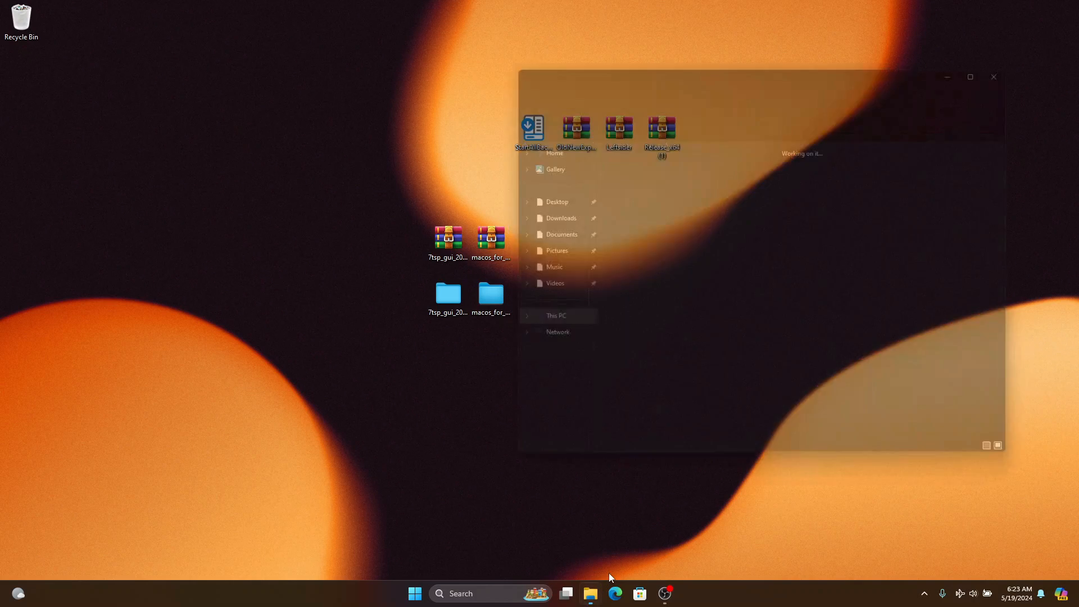
{"action": "left_click_drag", "start_coordinate": [713, 59], "coordinate": [613, 53]}
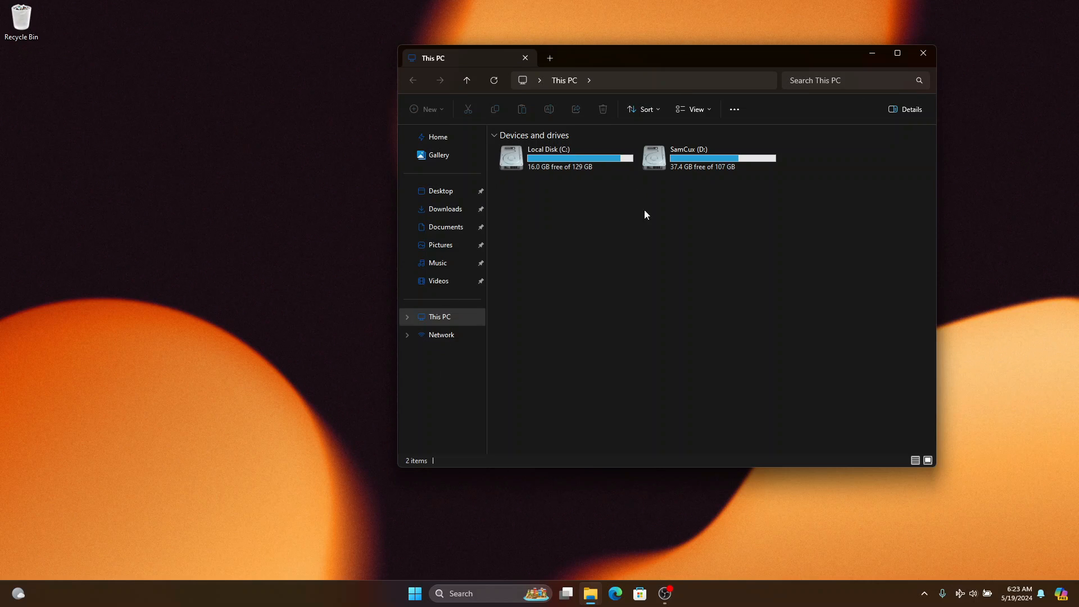
{"action": "left_click", "coordinate": [924, 51]}
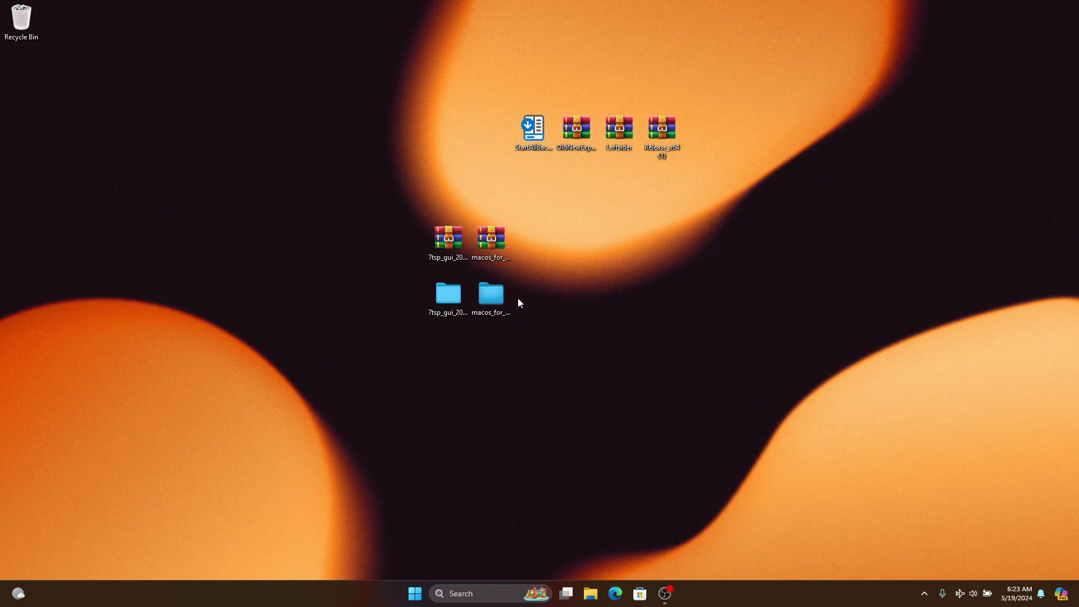
Copy the macOS folder and all theme files from the macOS theme's Windows 11 22H2 Themes folder.
{"action": "double_click", "coordinate": [492, 295]}
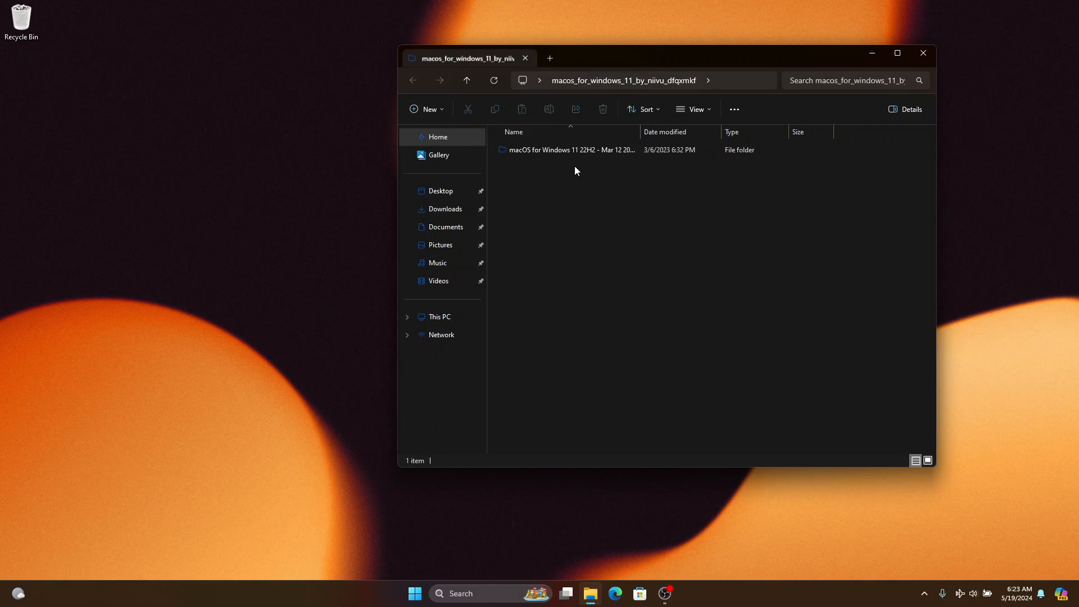
{"action": "double_click", "coordinate": [572, 150]}
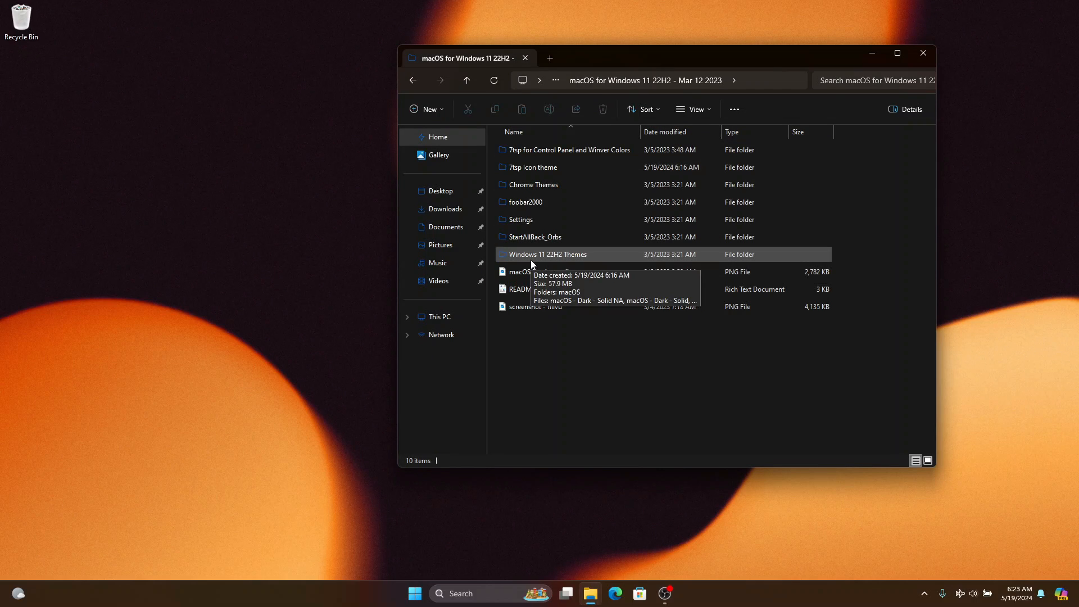
{"action": "left_click", "coordinate": [591, 254]}
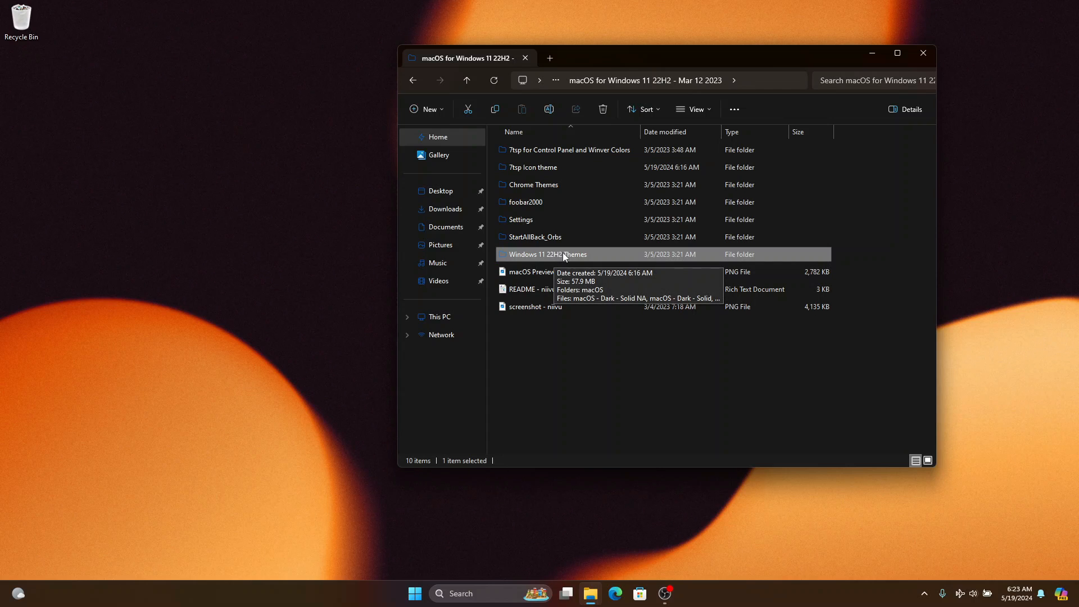
{"action": "double_click", "coordinate": [599, 254]}
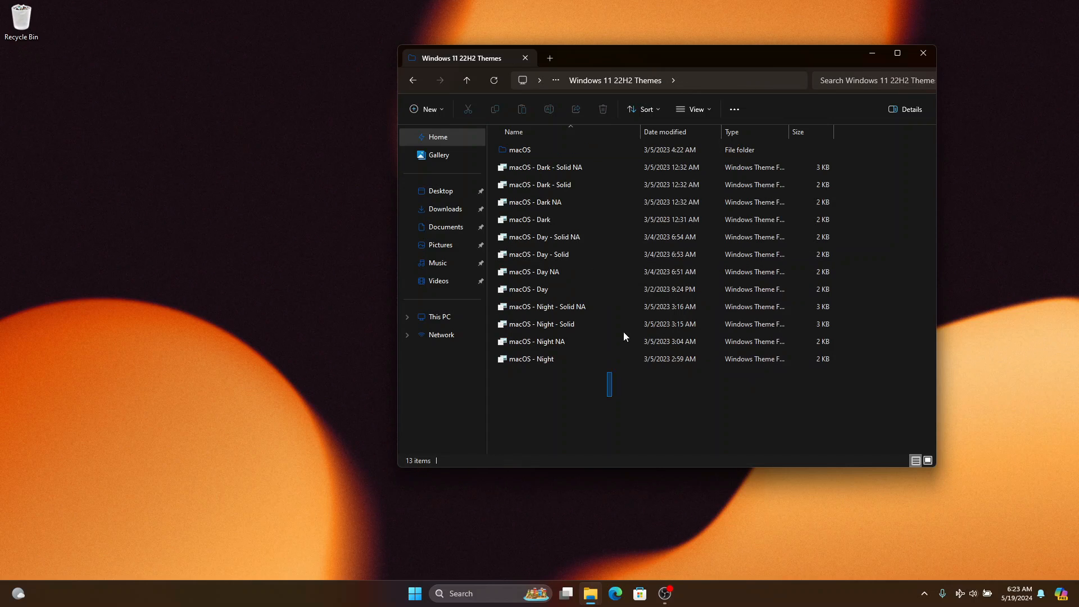
{"action": "key", "text": "ctrl+a"}
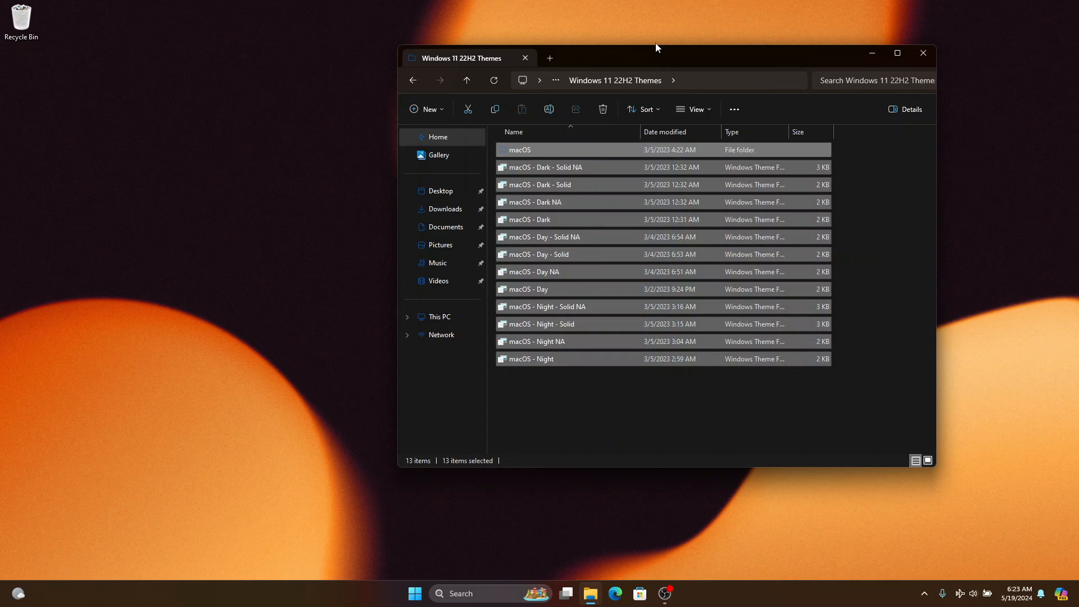
{"action": "left_click", "coordinate": [495, 112]}
Paste the copied theme files into C:\Windows\Resources\Themes with administrator permission, and close File Explorer.
{"action": "left_click", "coordinate": [550, 59]}
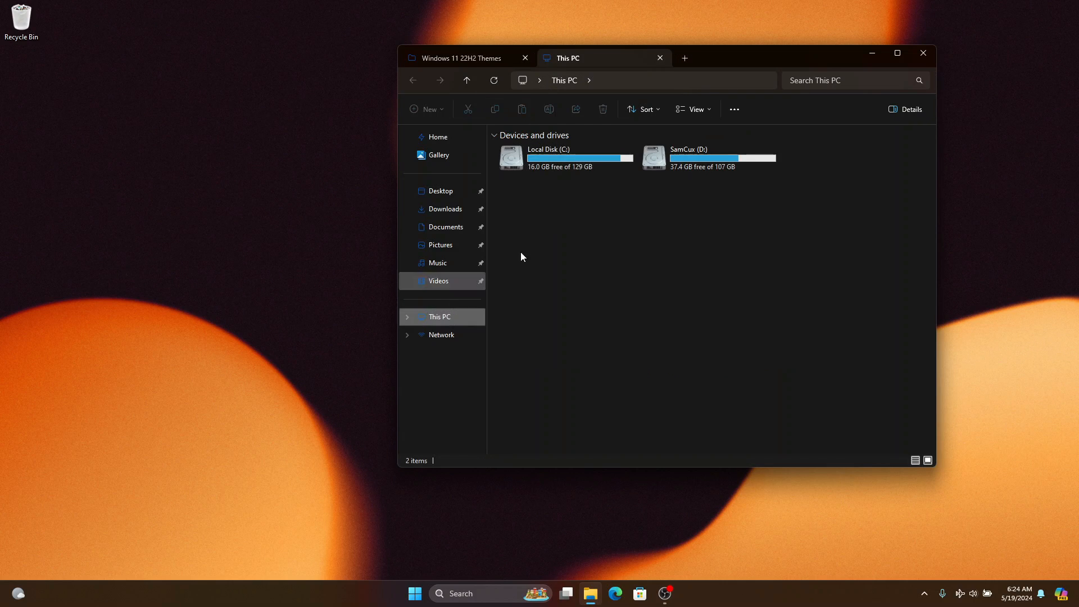
{"action": "double_click", "coordinate": [581, 164]}
{"action": "double_click", "coordinate": [535, 325]}
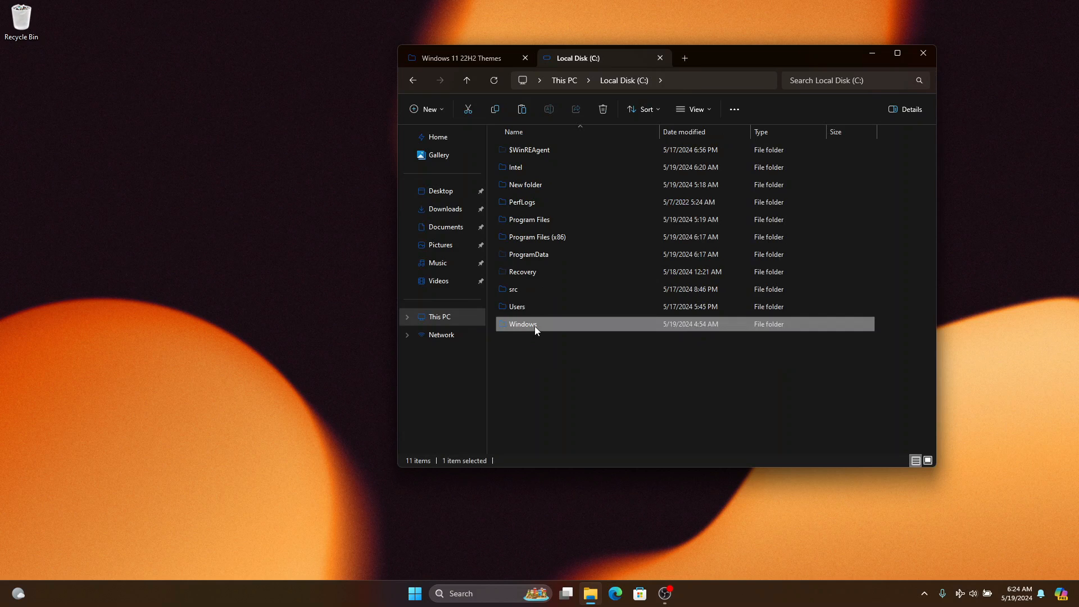
{"action": "scroll", "coordinate": [619, 198], "scroll_direction": "down", "scroll_amount": 13}
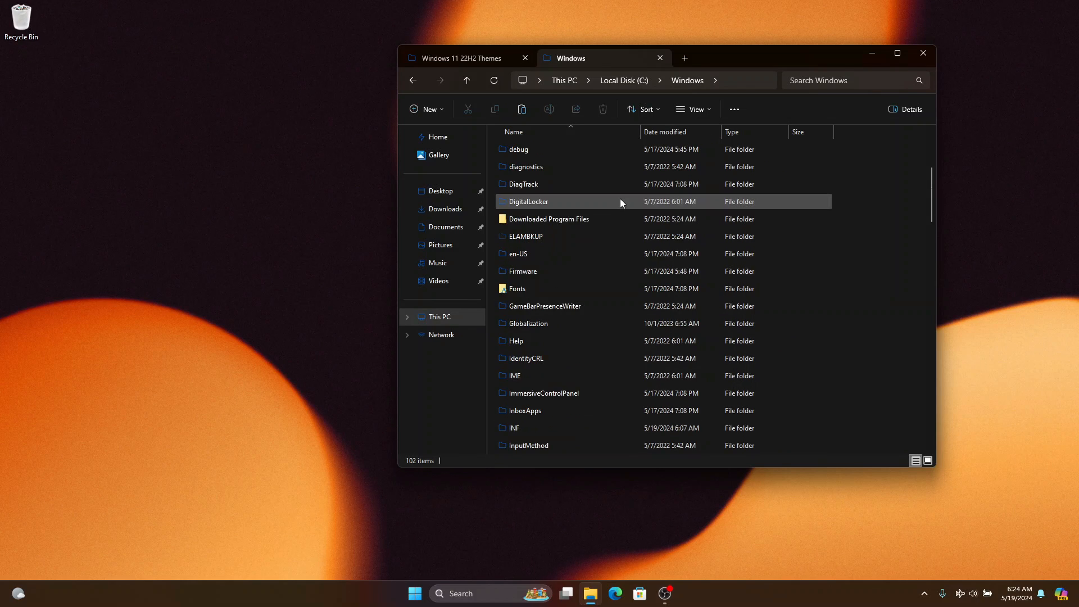
{"action": "left_click", "coordinate": [573, 271]}
{"action": "double_click", "coordinate": [544, 271]}
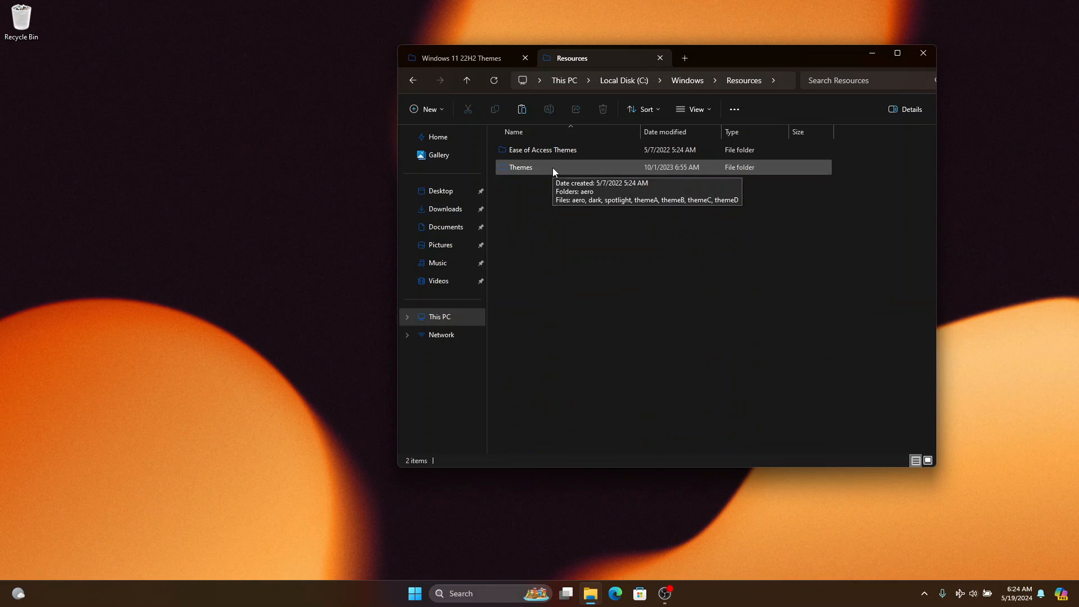
{"action": "double_click", "coordinate": [553, 170]}
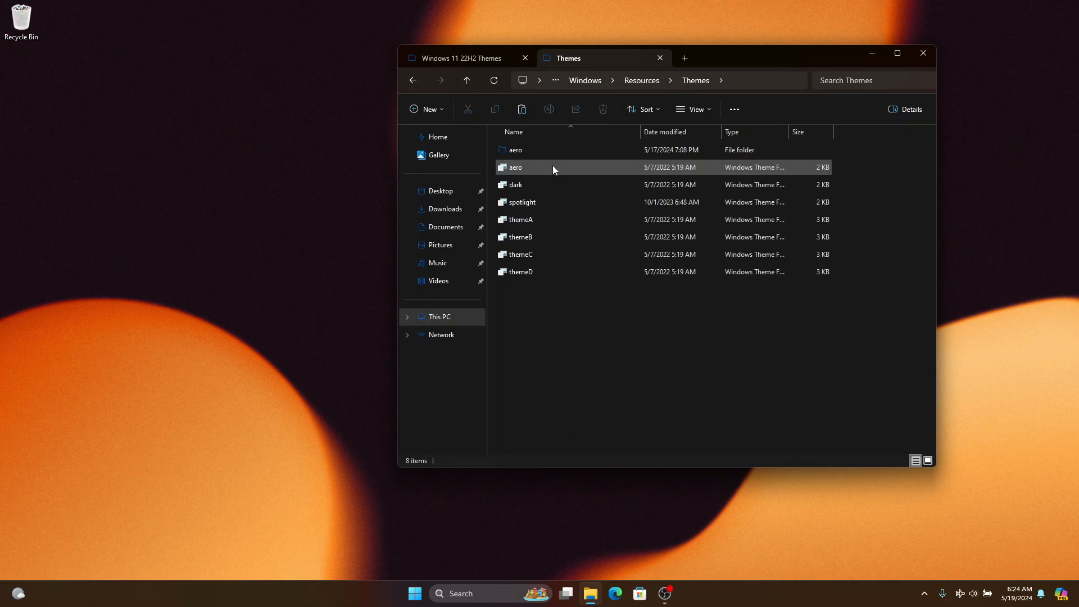
{"action": "left_click", "coordinate": [527, 109]}
{"action": "left_click", "coordinate": [241, 241]}
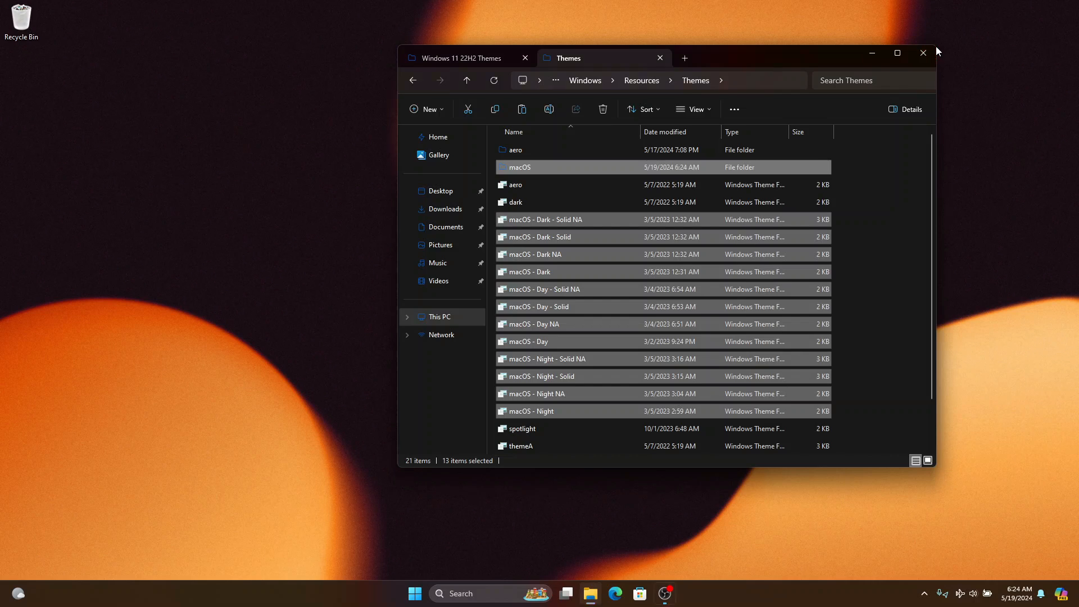
{"action": "left_click", "coordinate": [934, 48]}
Apply the "macOS - Dark NA" theme in the Windows personalization settings.
{"action": "left_click", "coordinate": [412, 596]}
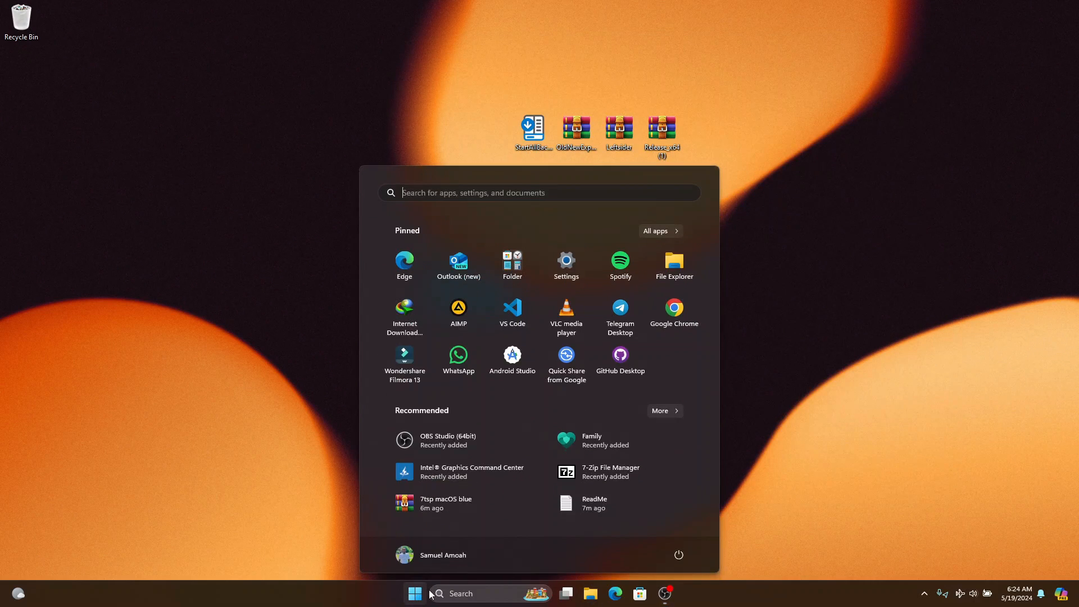
{"action": "left_click", "coordinate": [564, 262]}
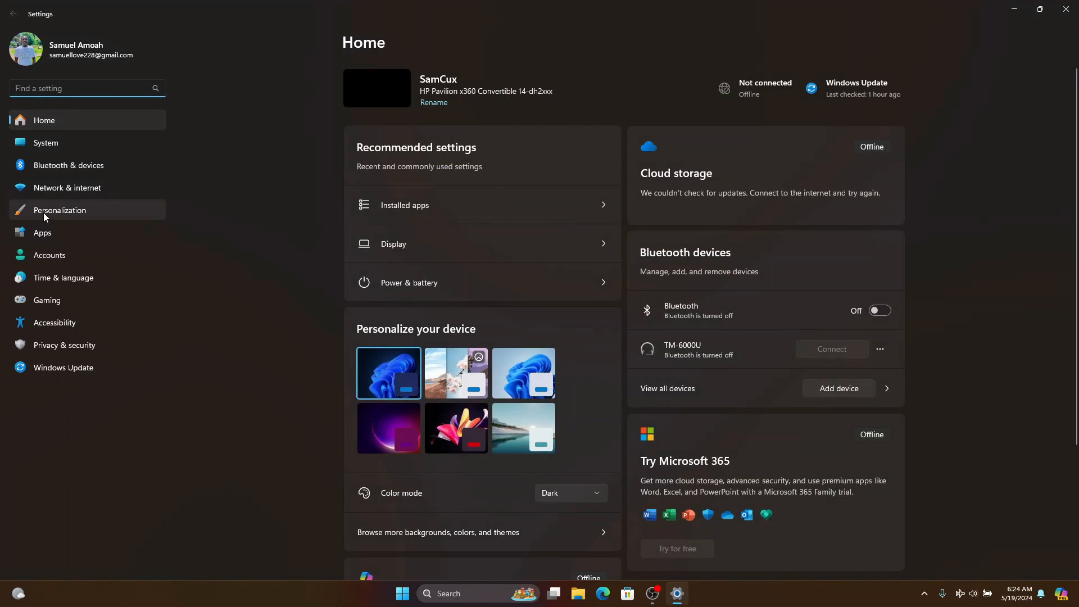
{"action": "left_click", "coordinate": [44, 215]}
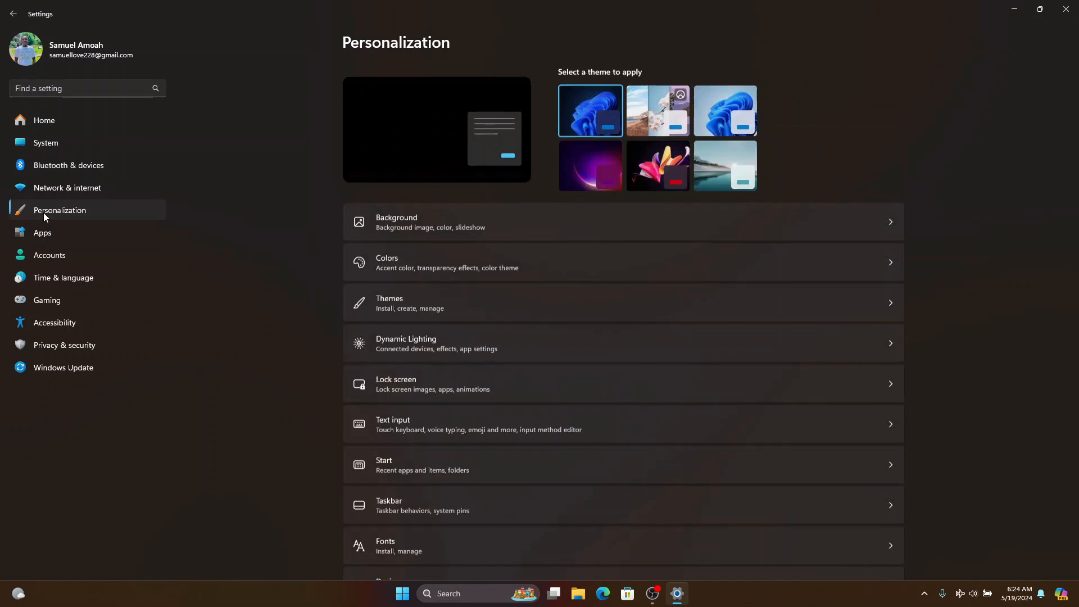
{"action": "left_click", "coordinate": [434, 304]}
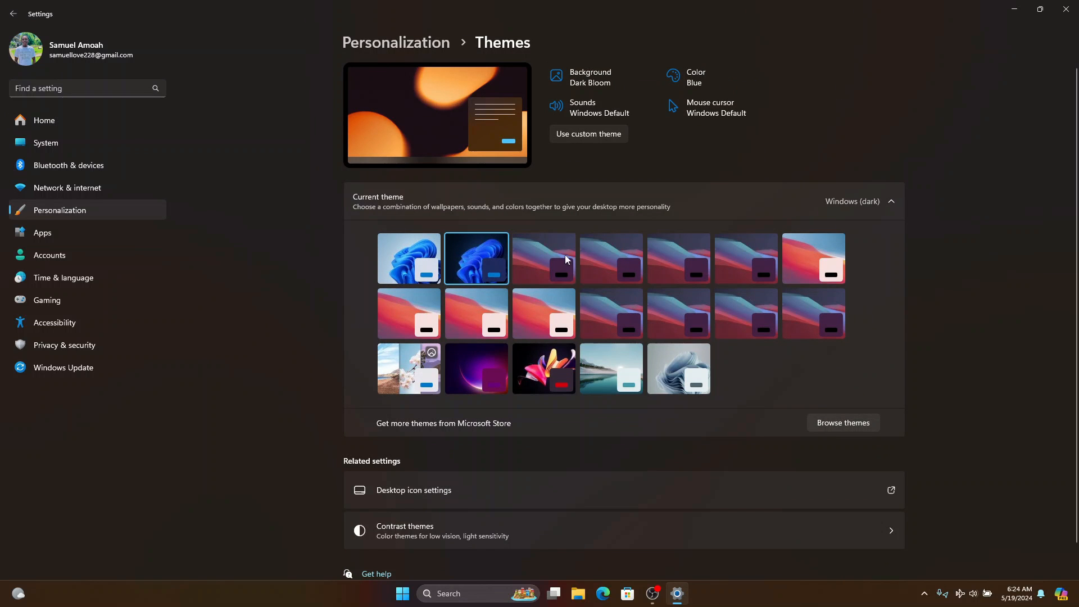
{"action": "left_click", "coordinate": [665, 259]}
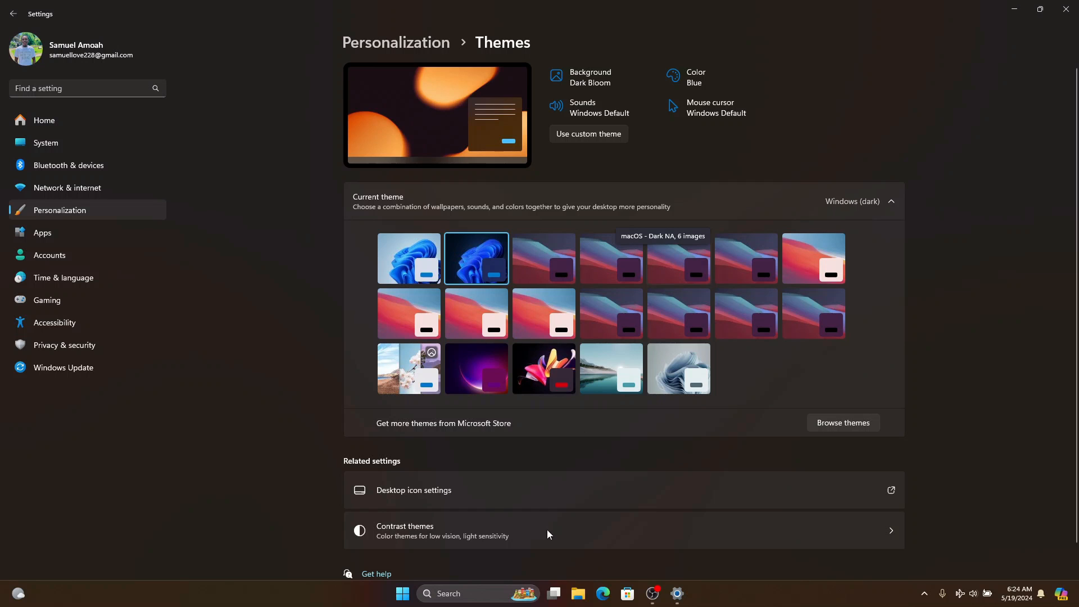
Check the new theme's look in a File Explorer window, and close both Settings and File Explorer.
{"action": "left_click", "coordinate": [577, 599]}
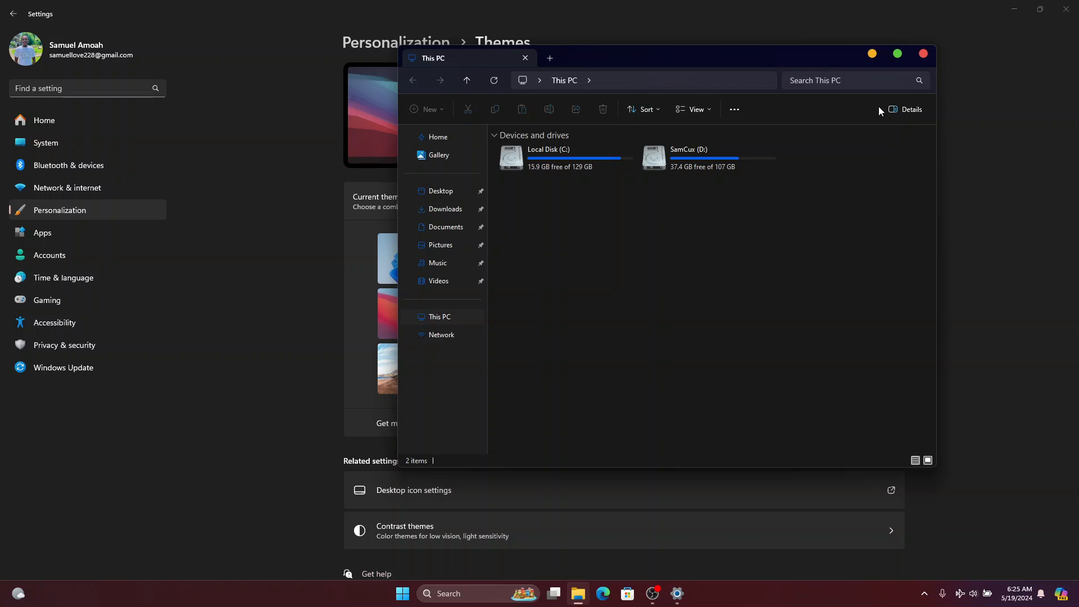
{"action": "left_click", "coordinate": [1066, 9]}
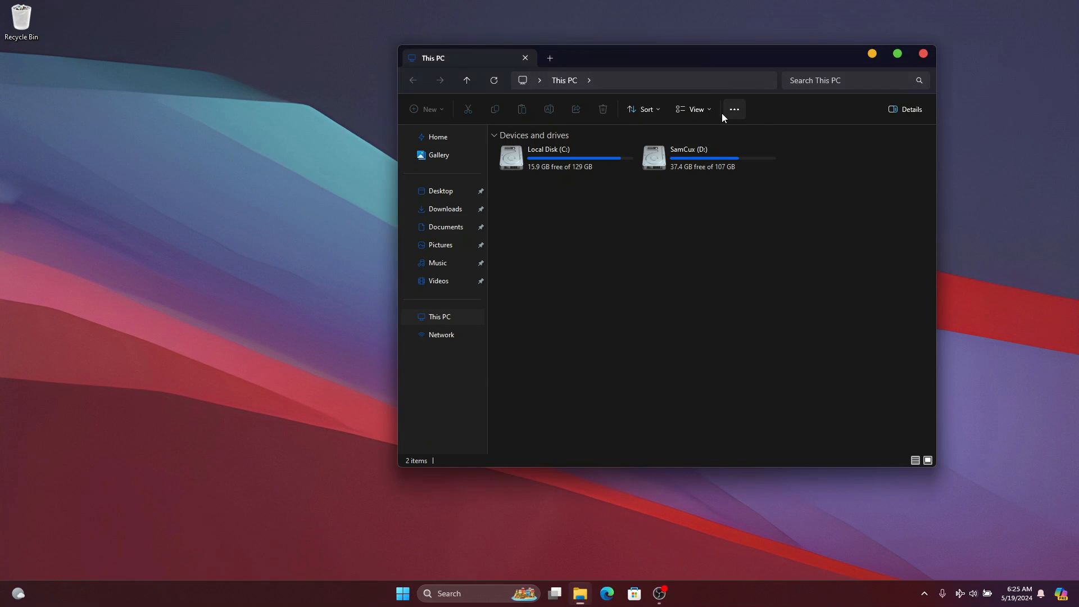
{"action": "left_click", "coordinate": [923, 59]}
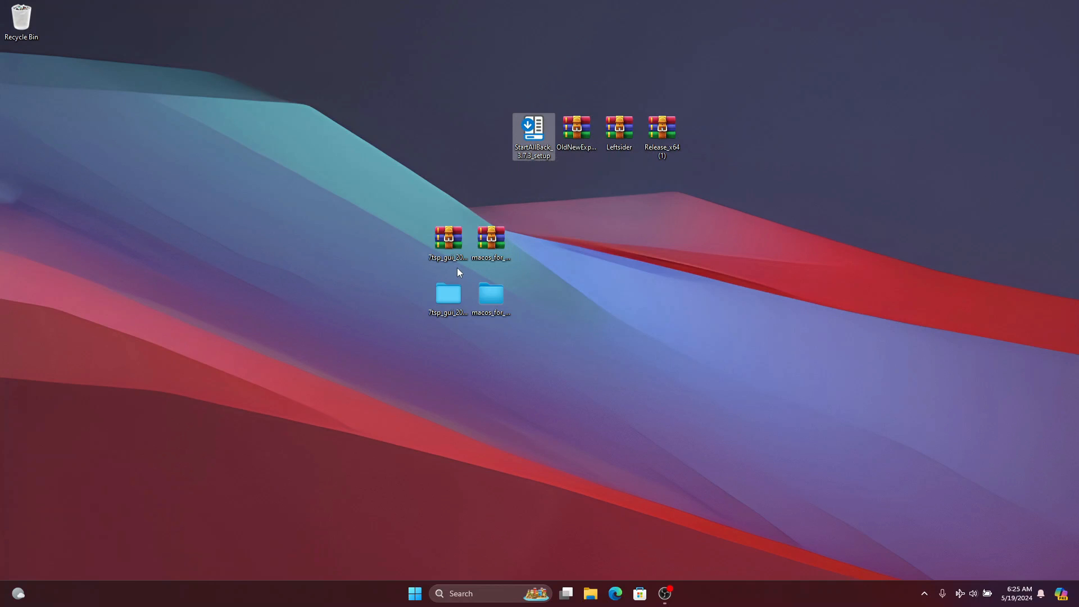
Move the StartAllBack_3.7.3_setup file below the archives on the desktop and run it to install StartAllBack.
{"action": "left_click_drag", "start_coordinate": [534, 138], "coordinate": [573, 204]}
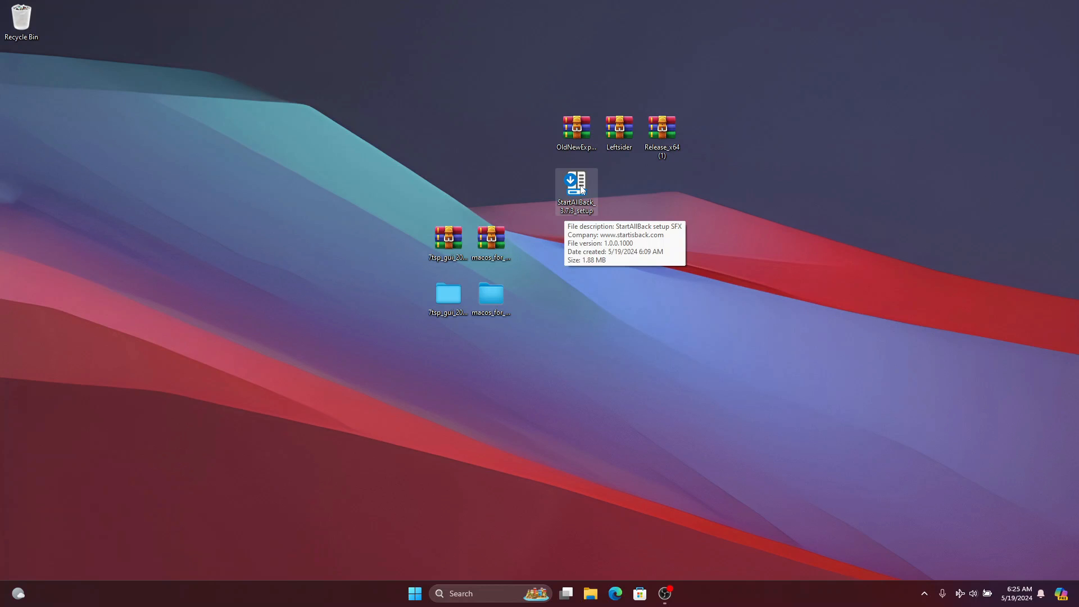
{"action": "double_click", "coordinate": [581, 188]}
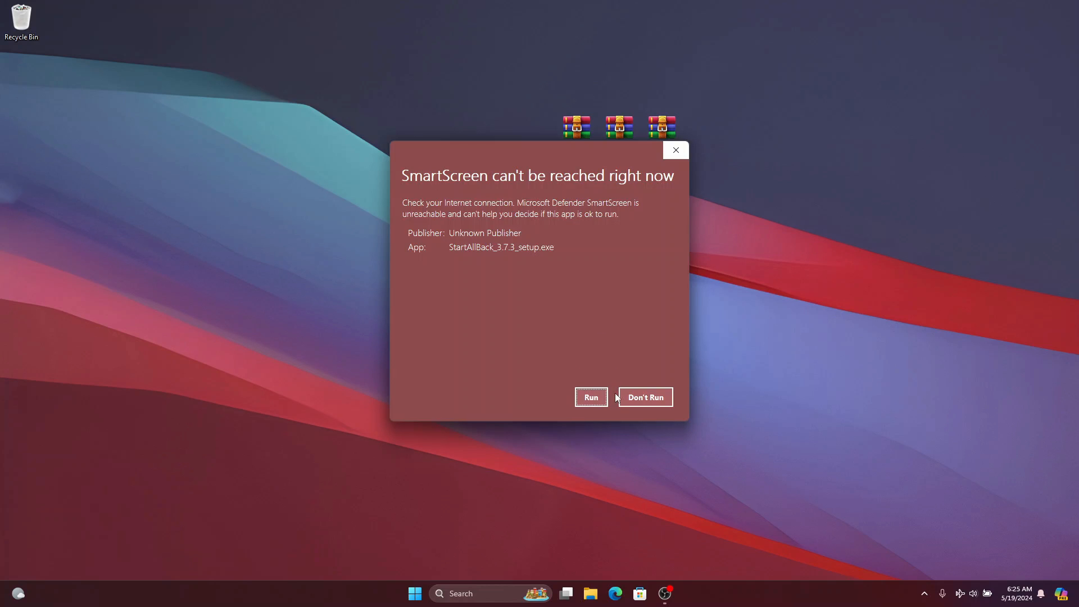
{"action": "left_click", "coordinate": [602, 399]}
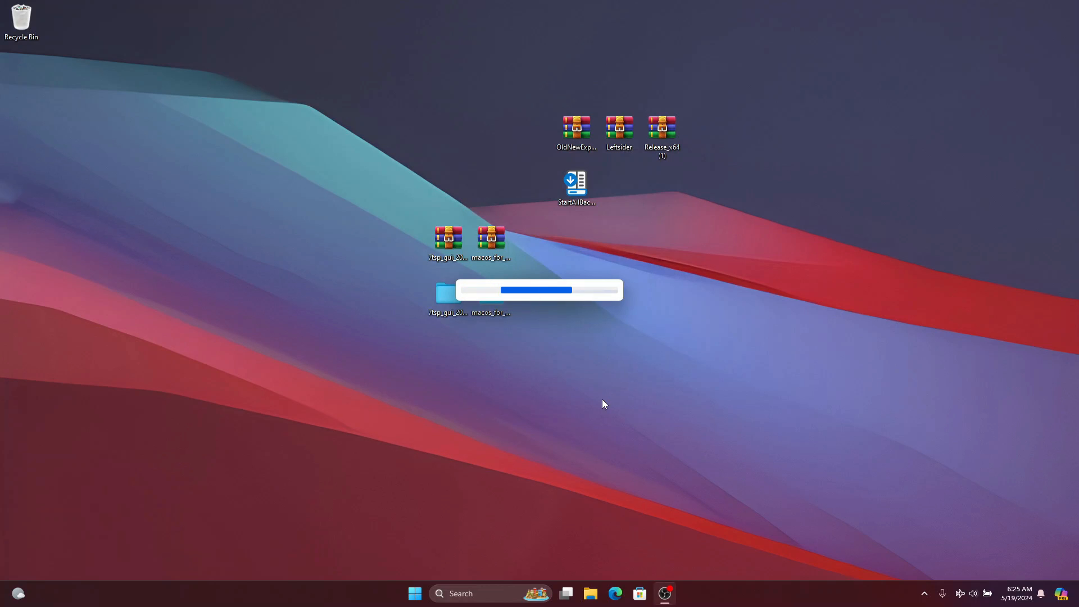
{"action": "left_click", "coordinate": [470, 301]}
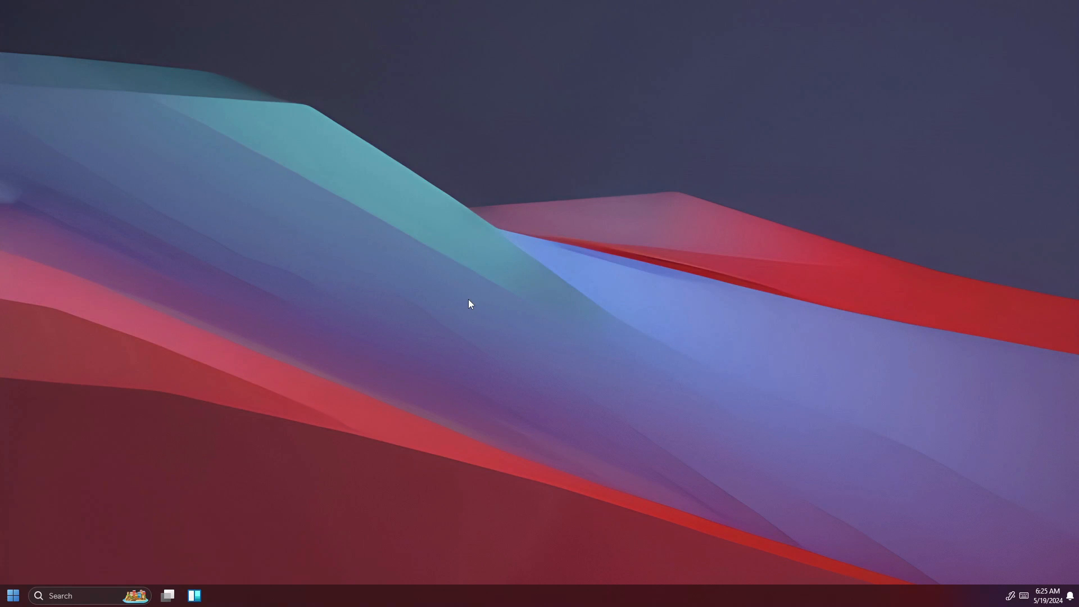
Look at the new Start menu, choose the Proper 11 theme in StartAllBack, and turn off the enhanced classic start menu.
{"action": "left_click", "coordinate": [14, 594]}
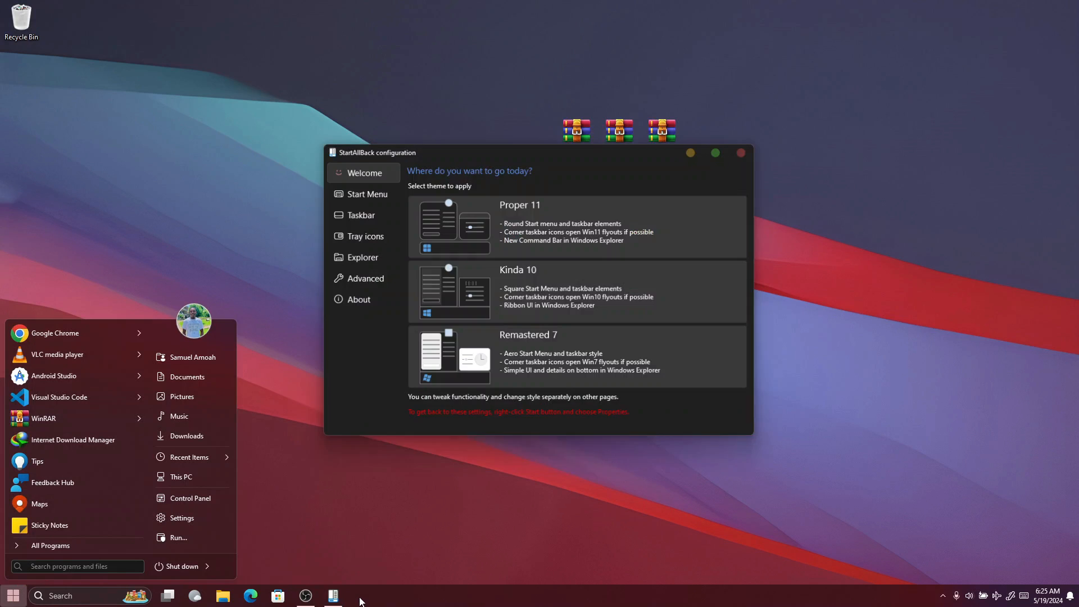
{"action": "left_click", "coordinate": [12, 602]}
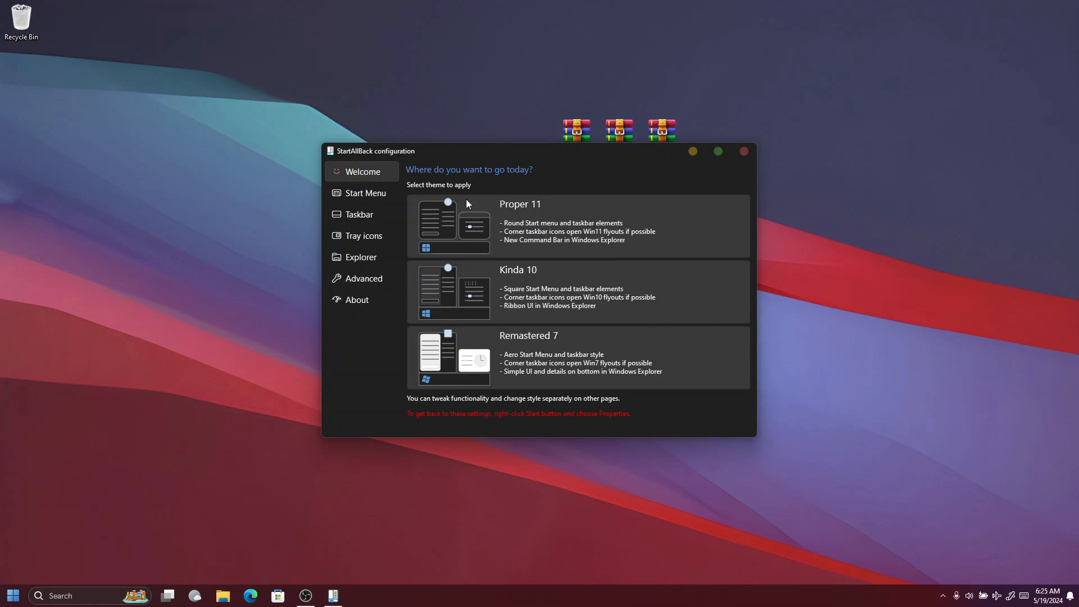
{"action": "left_click", "coordinate": [518, 242]}
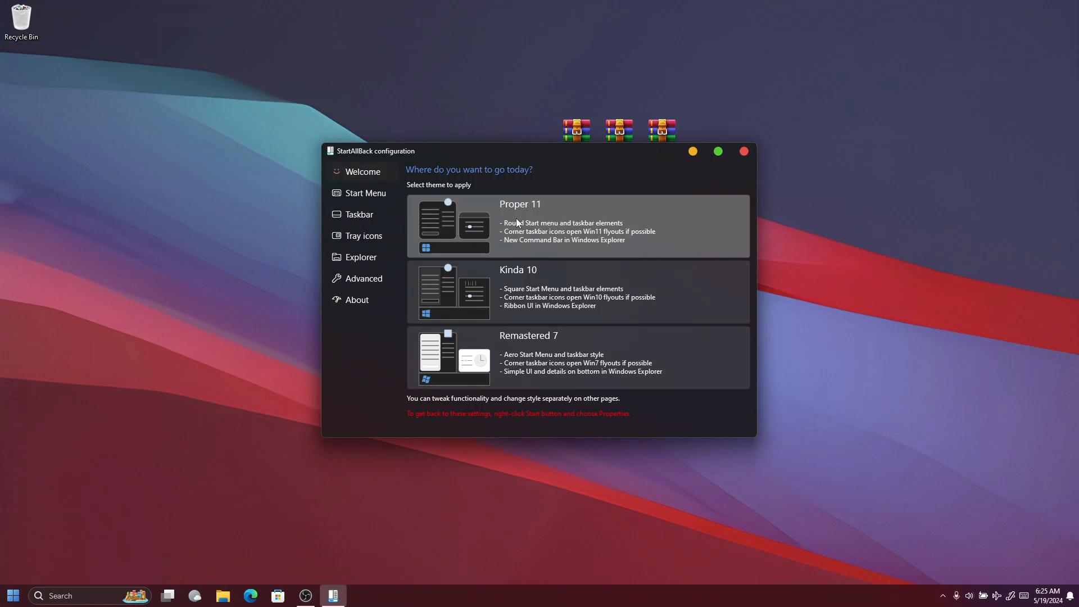
{"action": "left_click", "coordinate": [347, 193]}
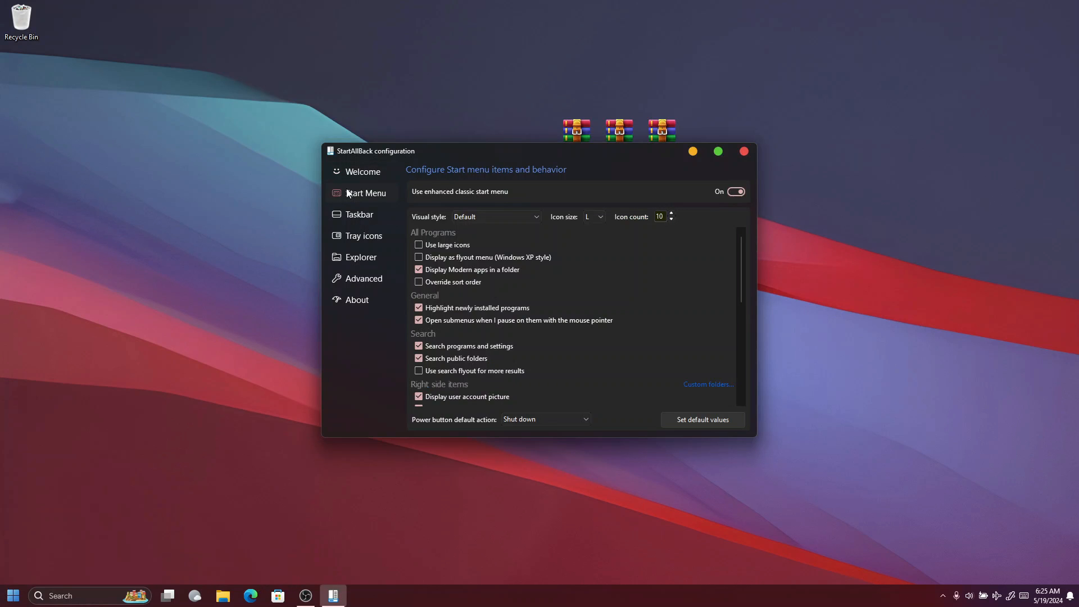
{"action": "left_click", "coordinate": [737, 192]}
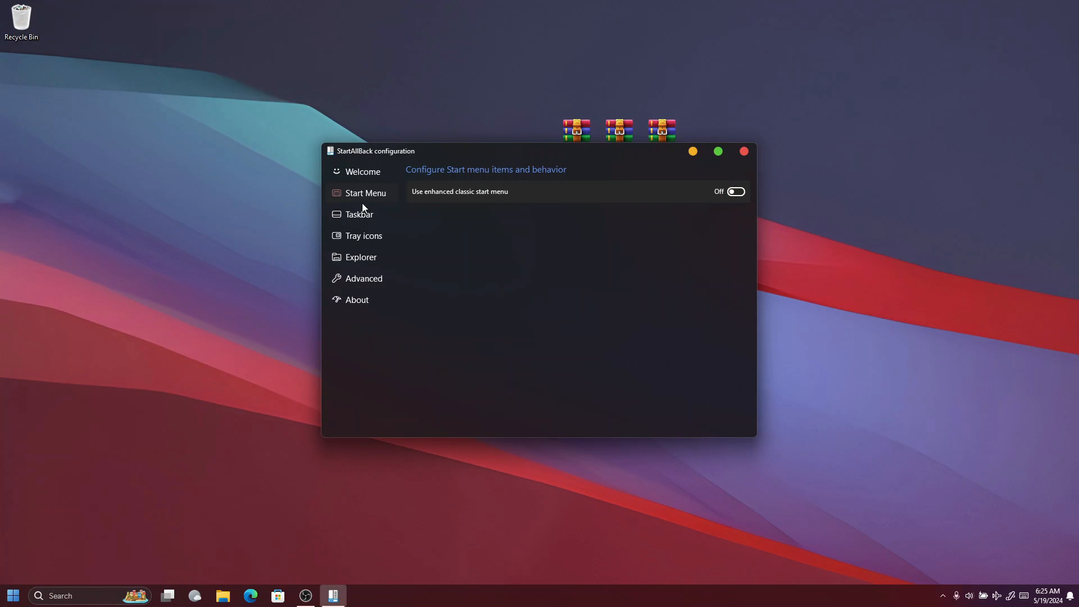
Turn off the enhanced classic taskbar in StartAllBack, restarting the Explorer shell to apply it, and check the Start menu.
{"action": "left_click", "coordinate": [359, 214]}
{"action": "left_click", "coordinate": [731, 191]}
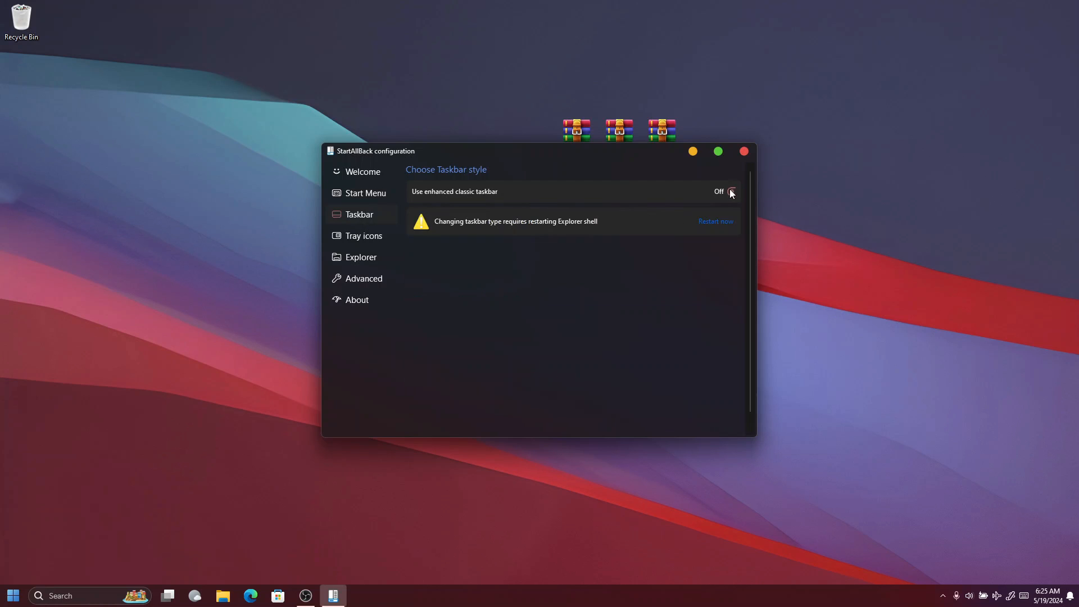
{"action": "left_click", "coordinate": [715, 222]}
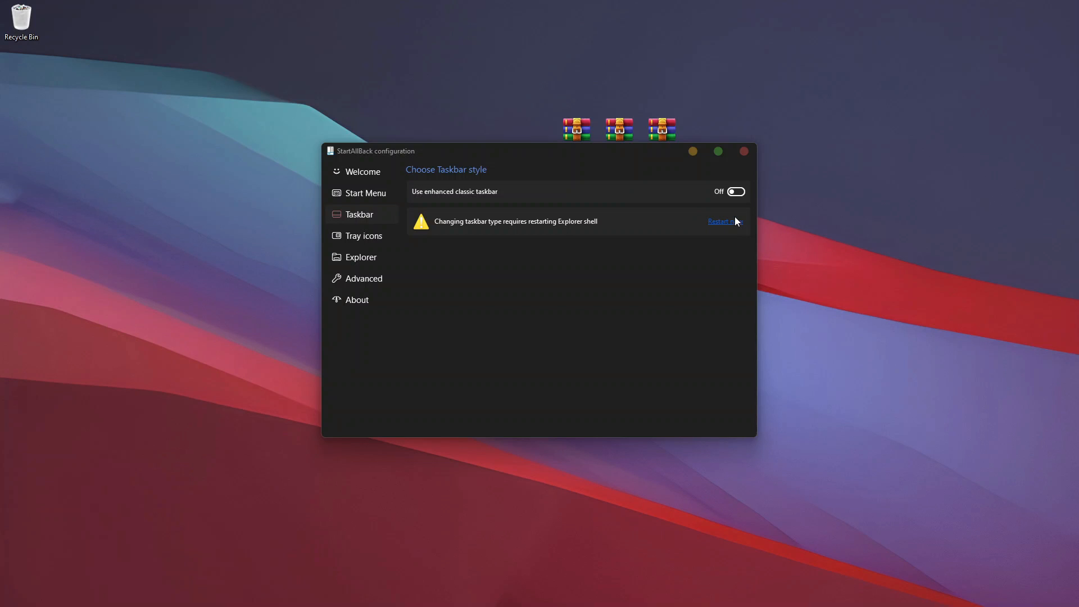
{"action": "left_click", "coordinate": [736, 221]}
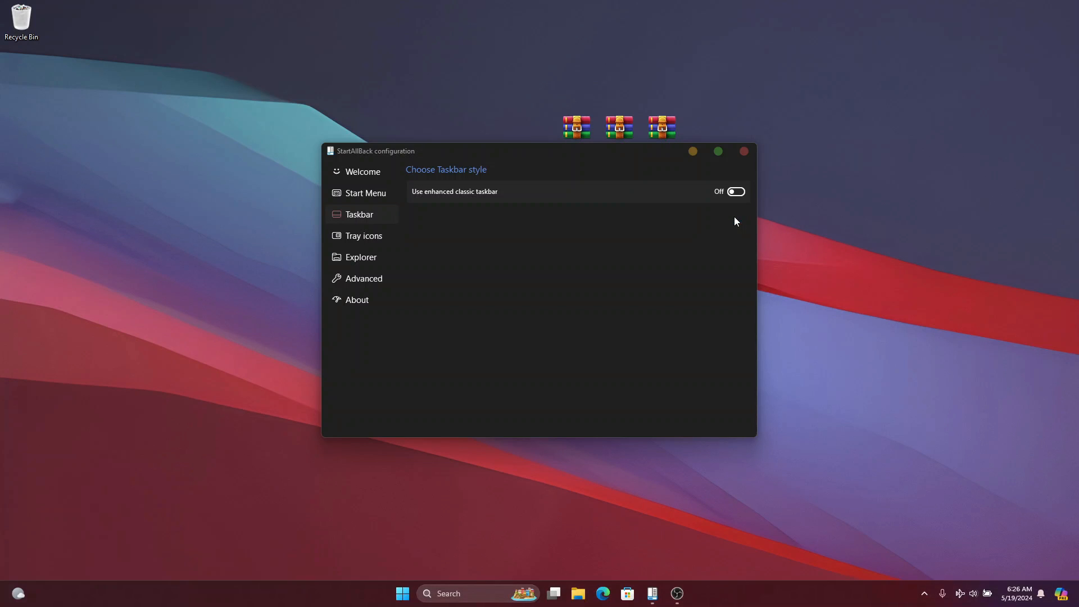
{"action": "left_click", "coordinate": [397, 587]}
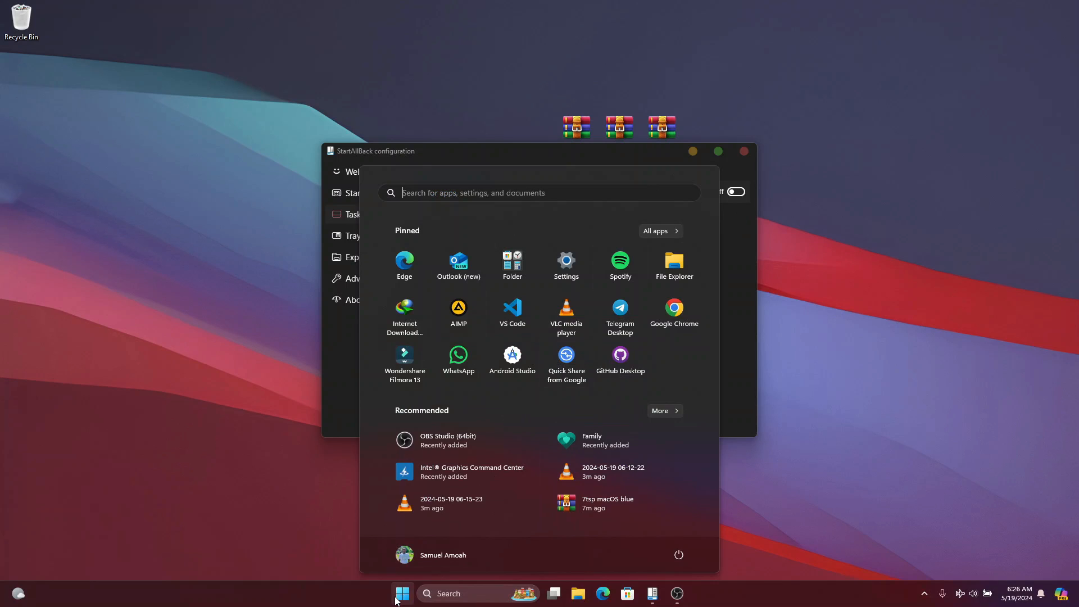
{"action": "left_click", "coordinate": [397, 598]}
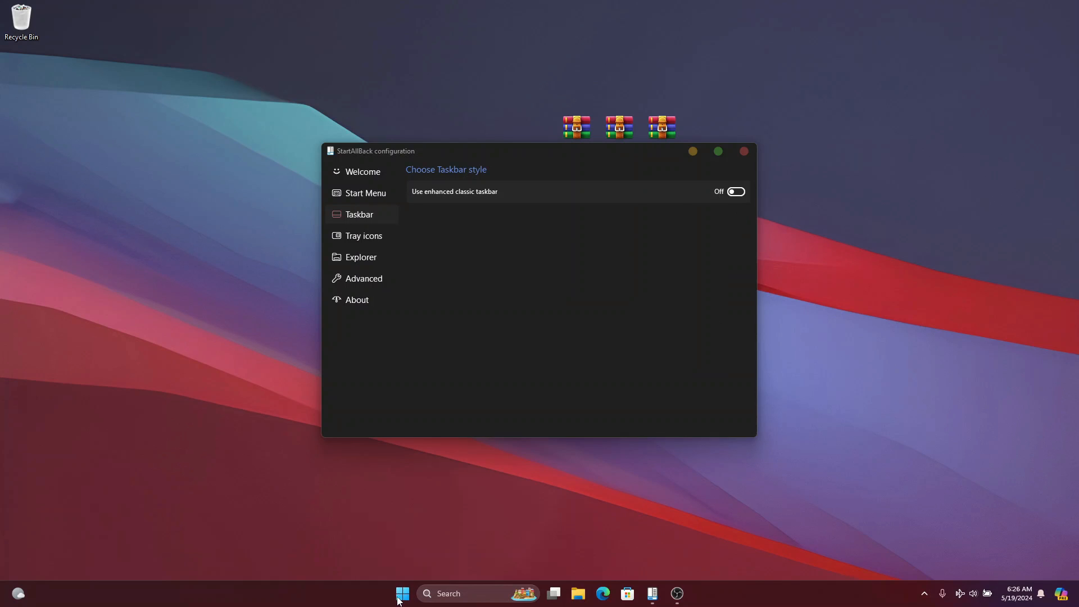
Disable classic context menus in the StartAllBack Explorer settings, checking the desktop's context menu, and close the configuration window.
{"action": "left_click", "coordinate": [357, 263]}
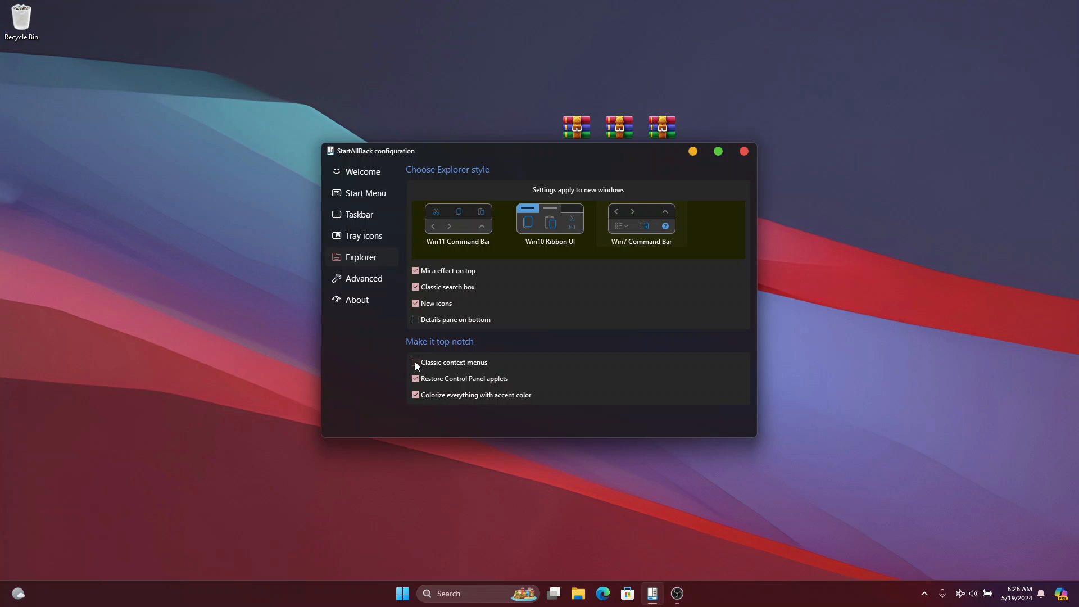
{"action": "left_click", "coordinate": [900, 101]}
{"action": "right_click", "coordinate": [924, 204]}
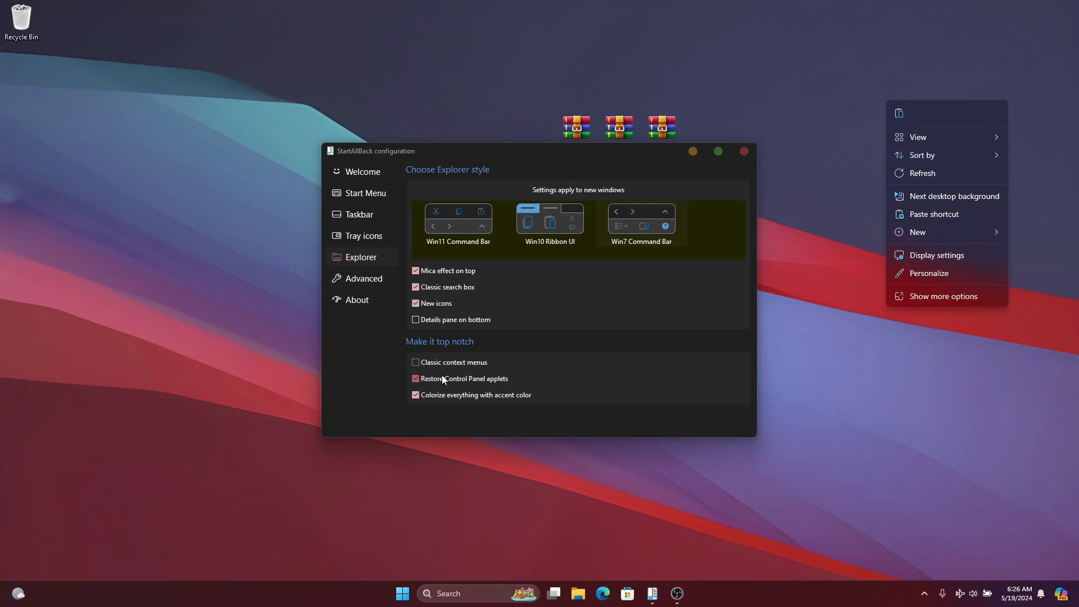
{"action": "left_click", "coordinate": [463, 362]}
{"action": "left_click", "coordinate": [463, 362]}
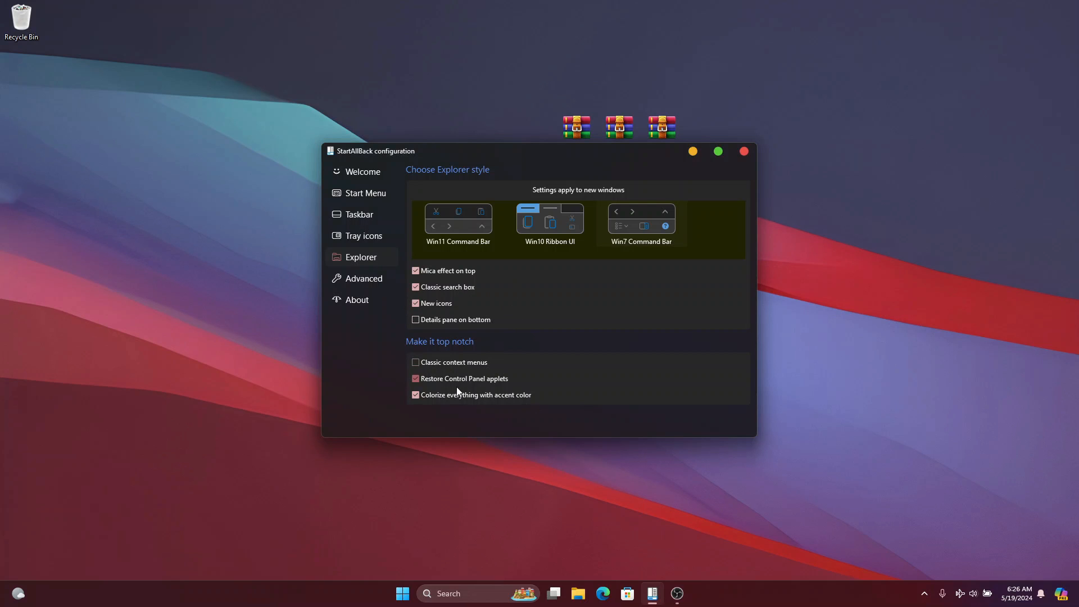
{"action": "left_click", "coordinate": [753, 154]}
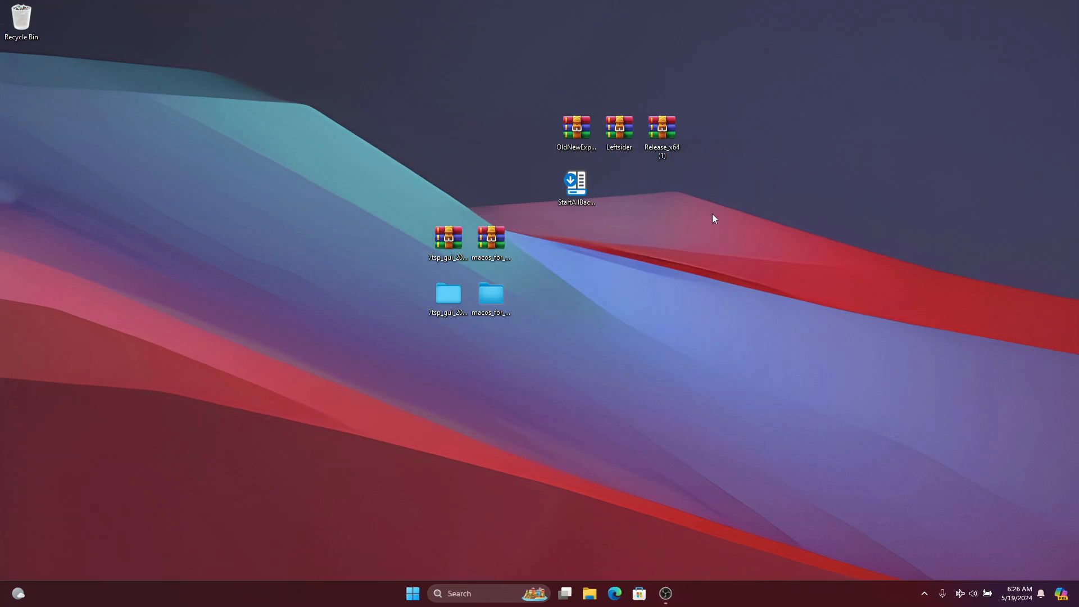
Review the This PC window in File Explorer, visit the Themes page in the Windows personalization settings, and close File Explorer.
{"action": "left_click", "coordinate": [591, 595]}
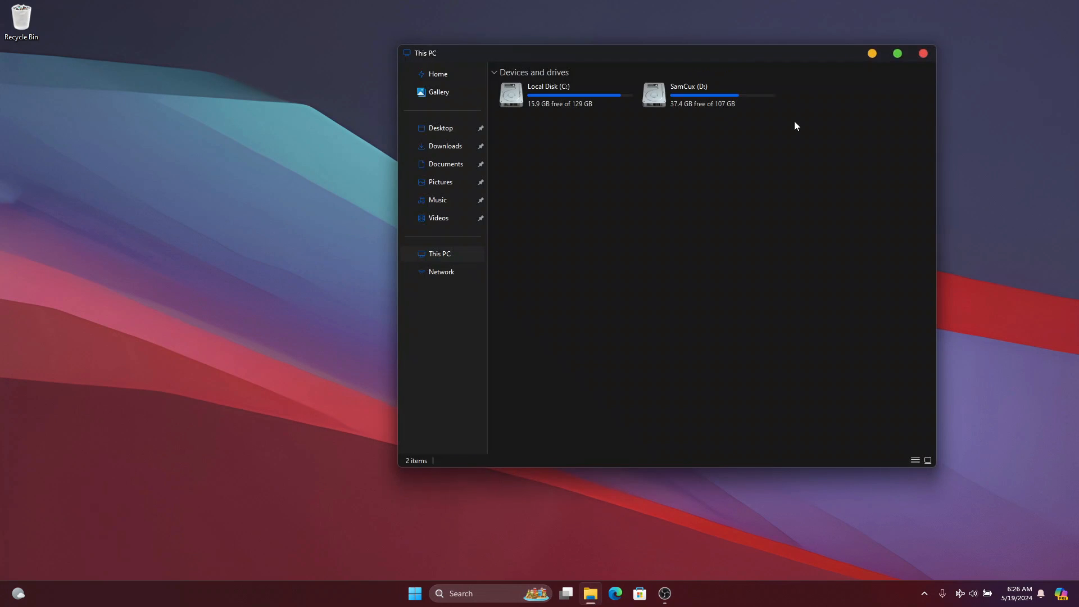
{"action": "left_click_drag", "start_coordinate": [776, 60], "coordinate": [698, 74]}
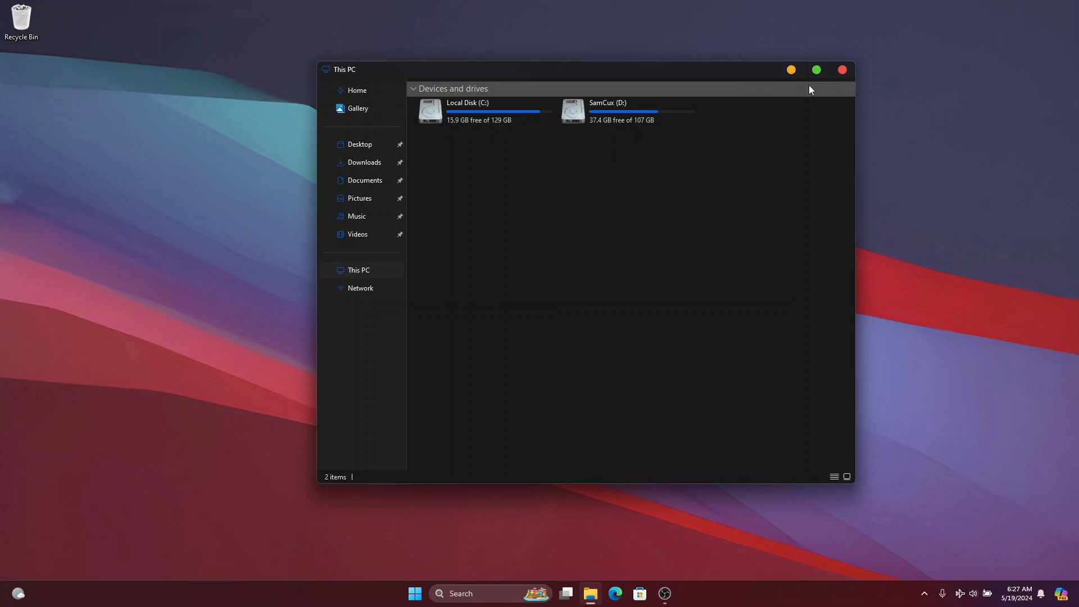
{"action": "left_click", "coordinate": [416, 595]}
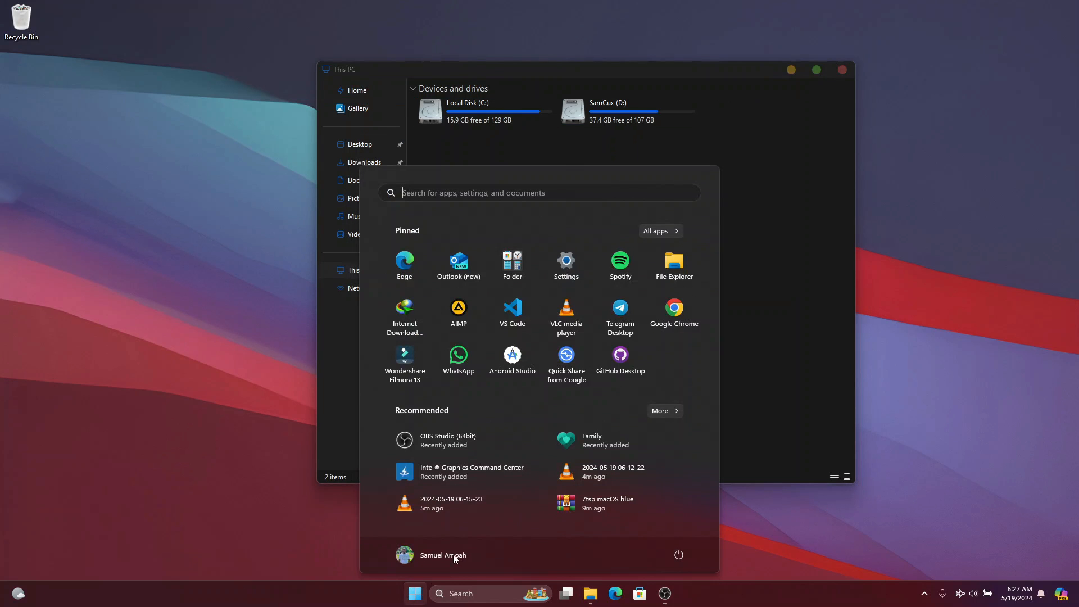
{"action": "left_click", "coordinate": [567, 262]}
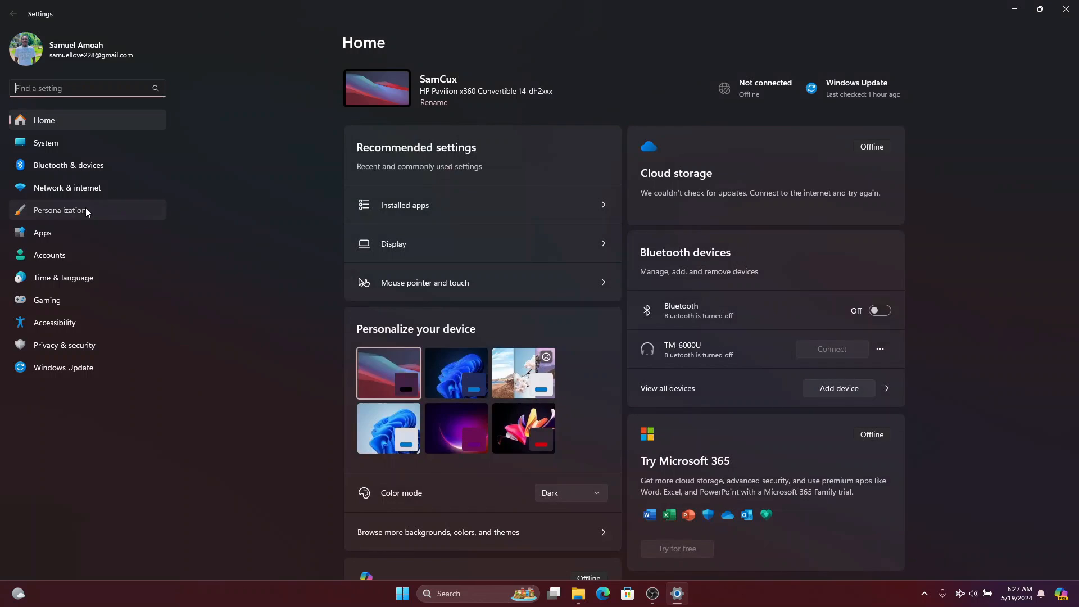
{"action": "left_click", "coordinate": [86, 208]}
{"action": "left_click", "coordinate": [445, 300]}
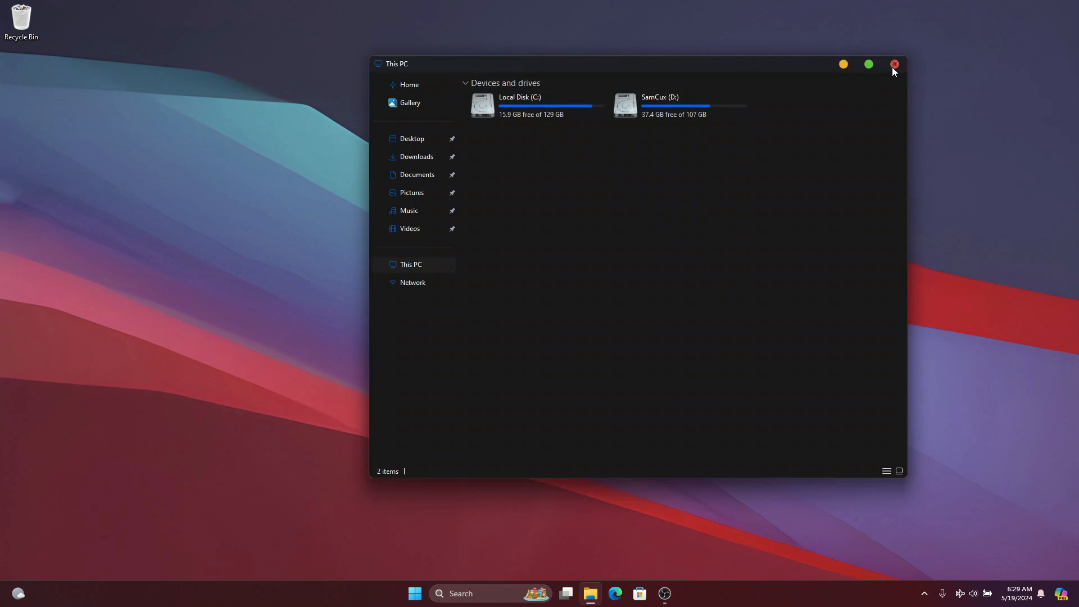
{"action": "left_click", "coordinate": [894, 63]}
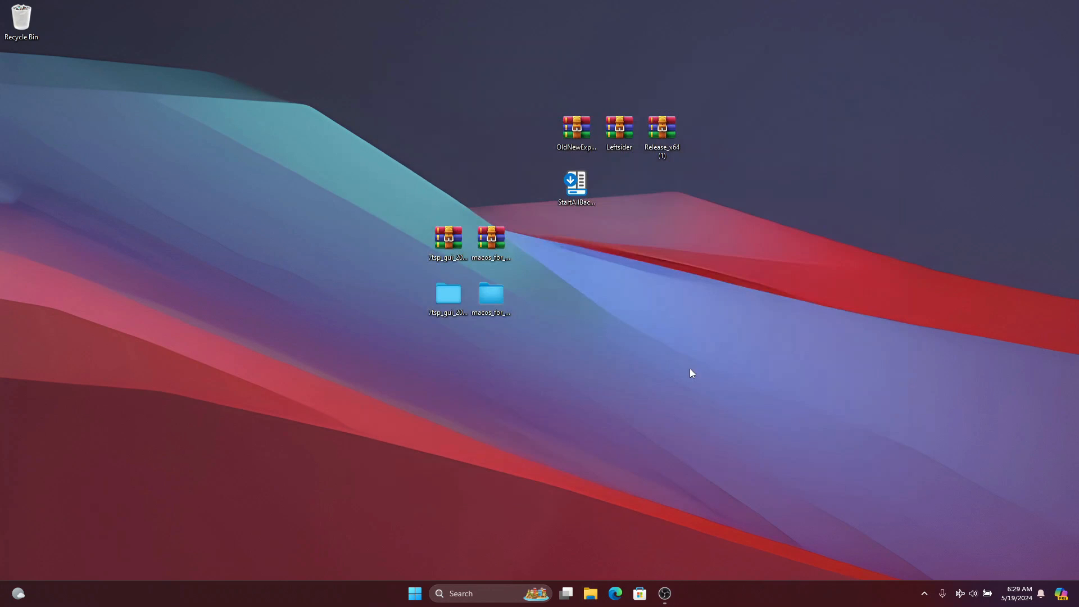
Open the Themes page of the Windows personalization settings.
{"action": "left_click", "coordinate": [415, 593]}
{"action": "left_click", "coordinate": [577, 270]}
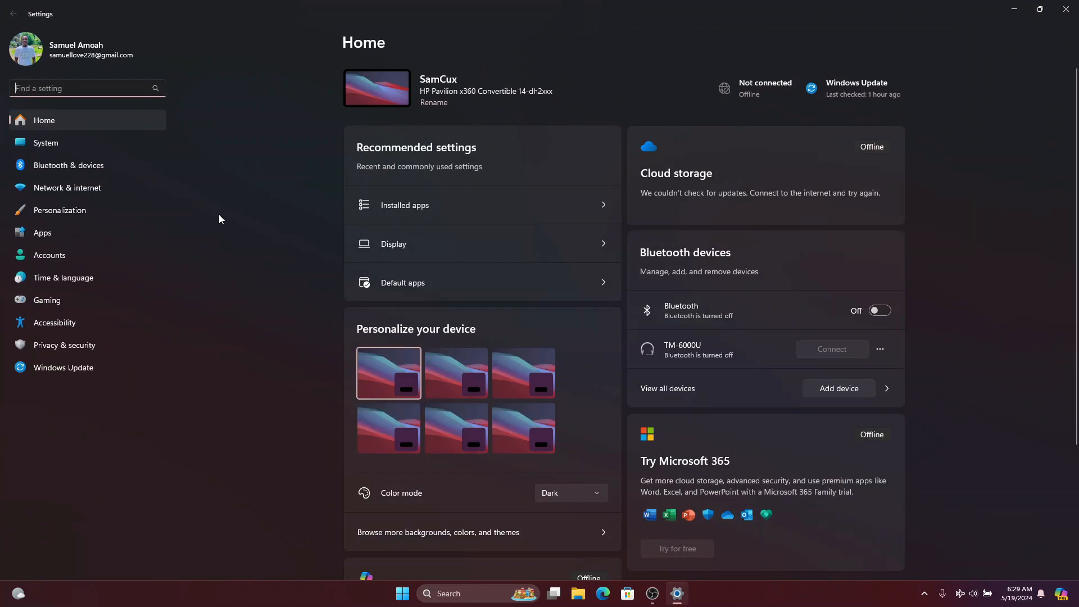
{"action": "left_click", "coordinate": [112, 213]}
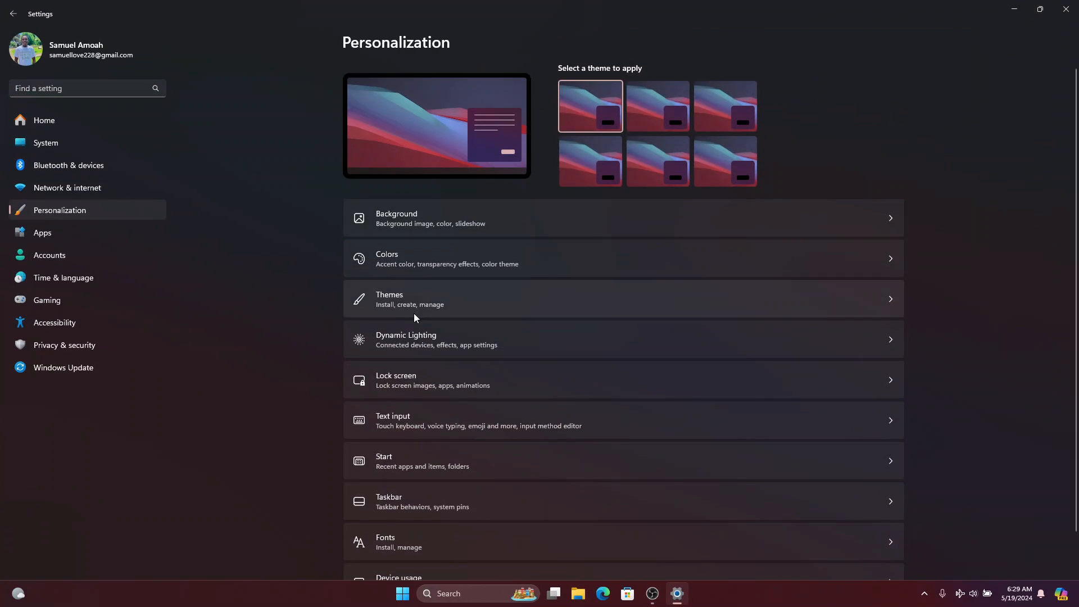
{"action": "left_click", "coordinate": [416, 309]}
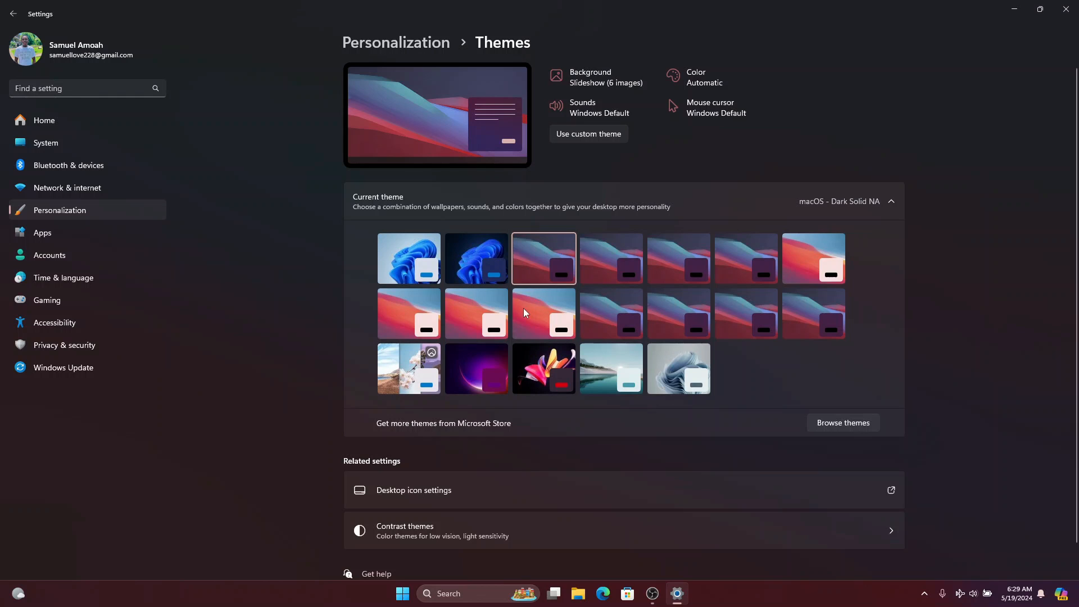
Try the "macOS - Day Solid" theme and check its look in a File Explorer window.
{"action": "left_click", "coordinate": [421, 313]}
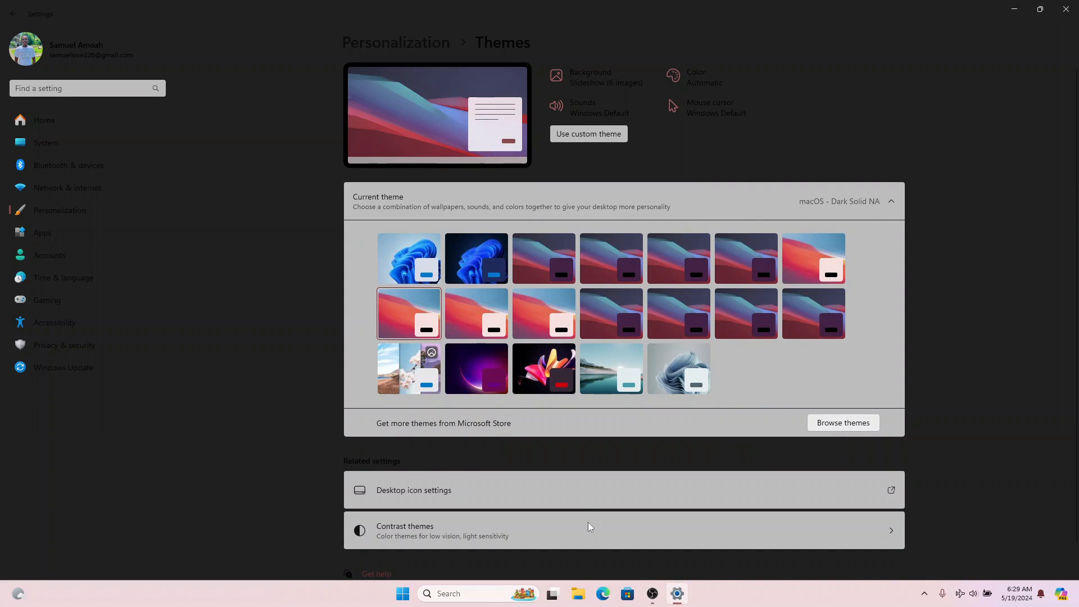
{"action": "left_click", "coordinate": [572, 594]}
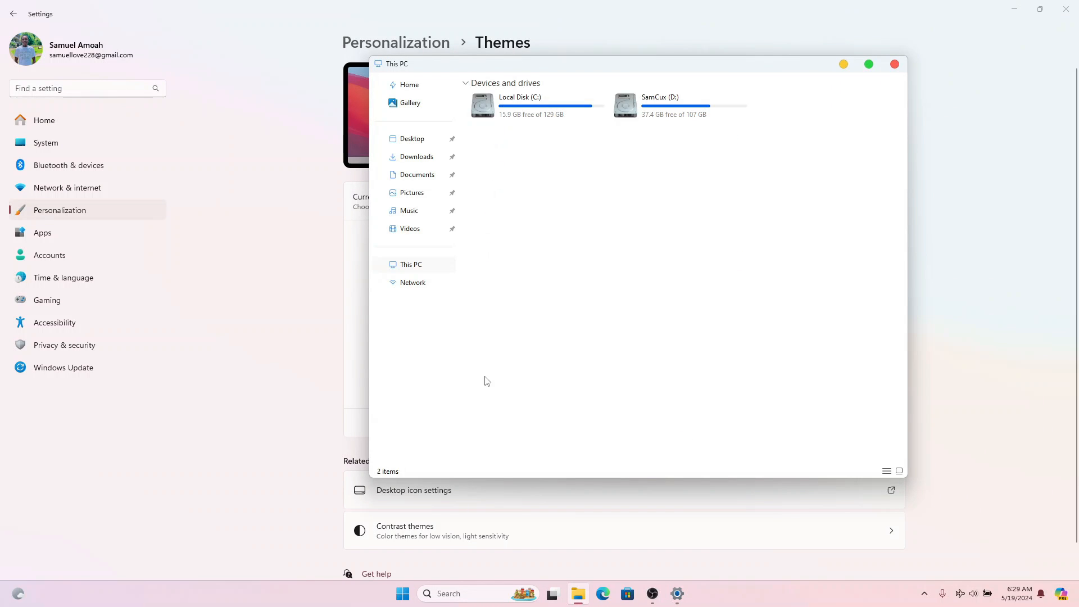
{"action": "left_click", "coordinate": [843, 63]}
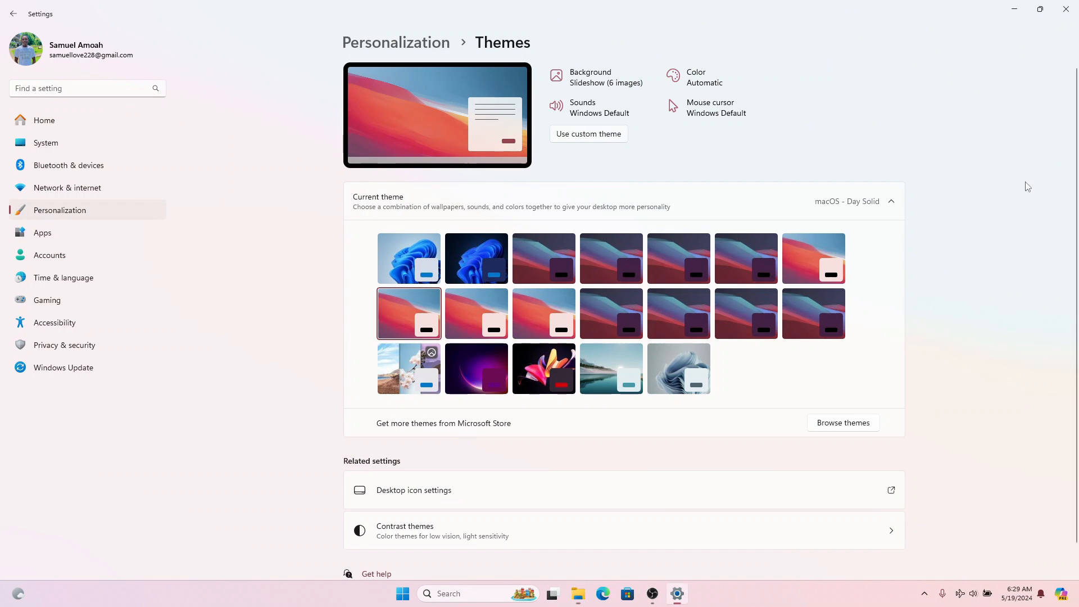
Apply one of the dark macOS themes, and check its look in a File Explorer window before closing it.
{"action": "left_click", "coordinate": [666, 255]}
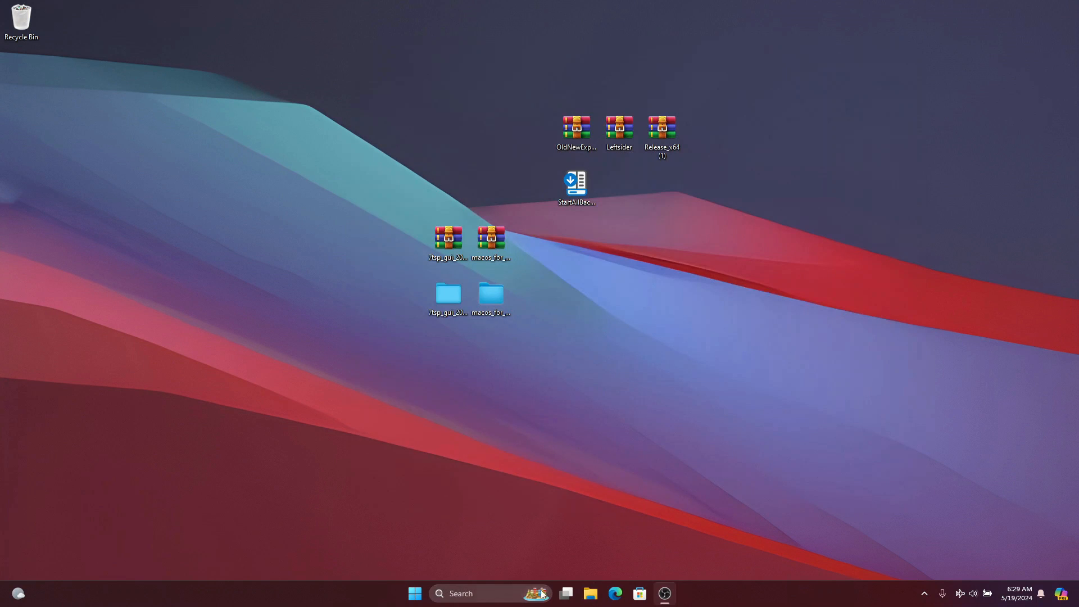
{"action": "left_click", "coordinate": [590, 594]}
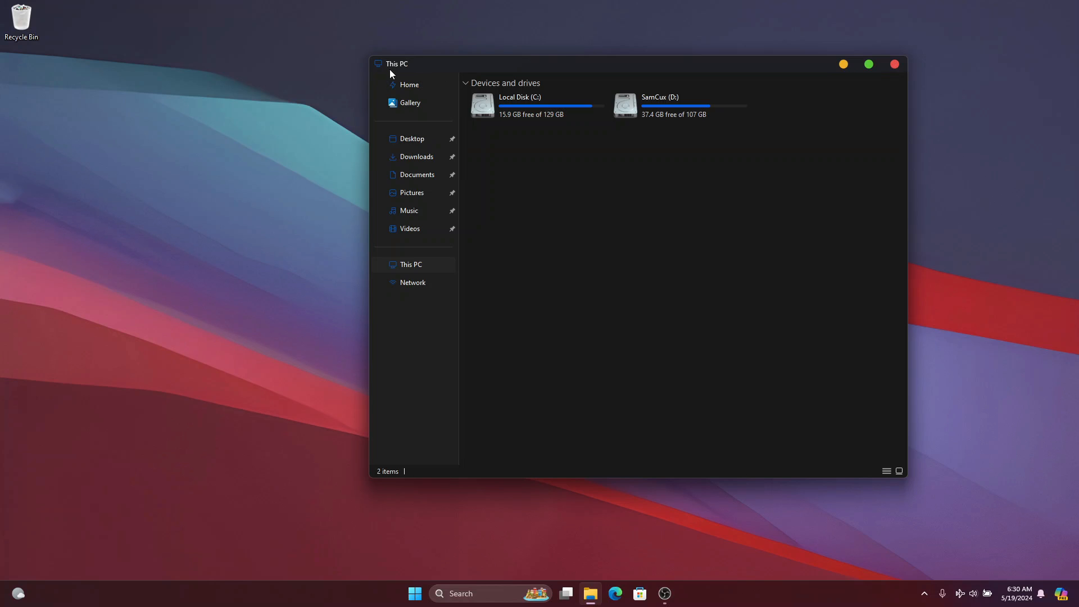
{"action": "left_click", "coordinate": [894, 64]}
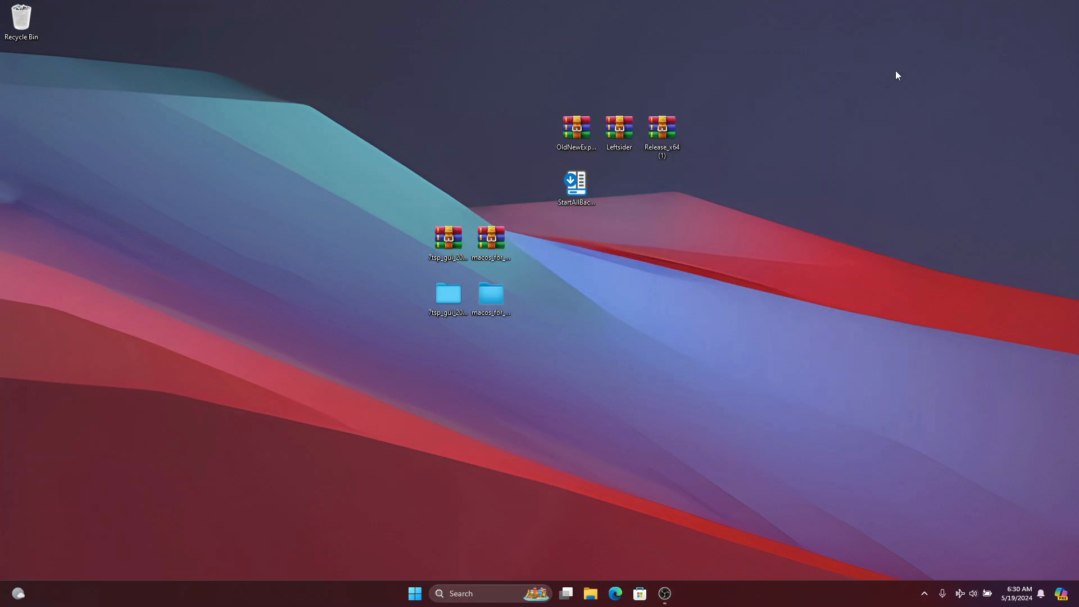
Move the OldNewExplorer archive below the StartAllBack setup file on the desktop and extract it with WinRAR into an OldNewExplorer folder.
{"action": "left_click", "coordinate": [564, 134]}
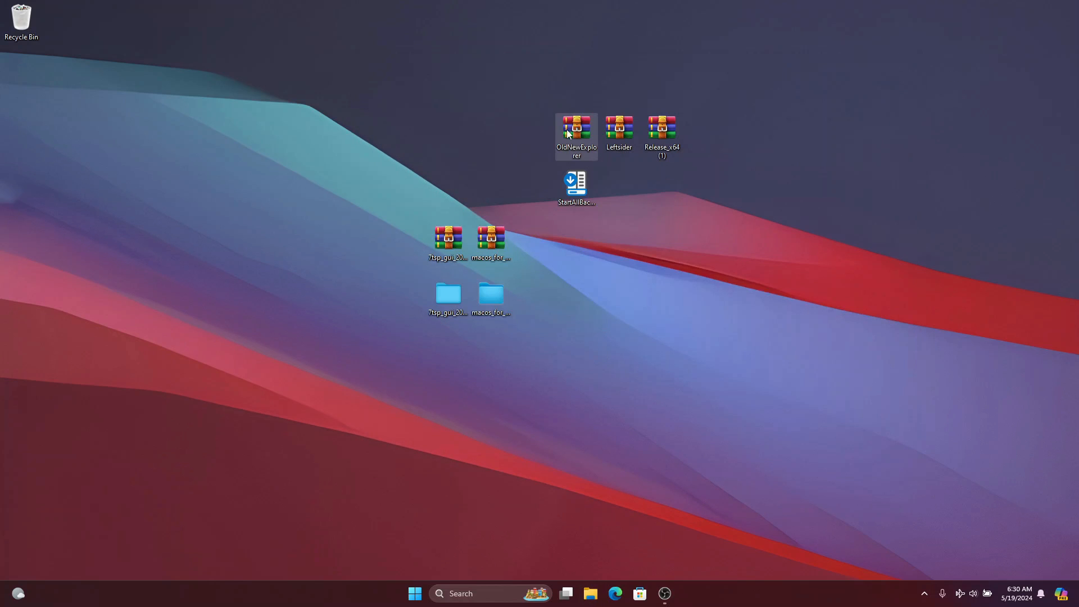
{"action": "left_click_drag", "start_coordinate": [574, 133], "coordinate": [600, 280]}
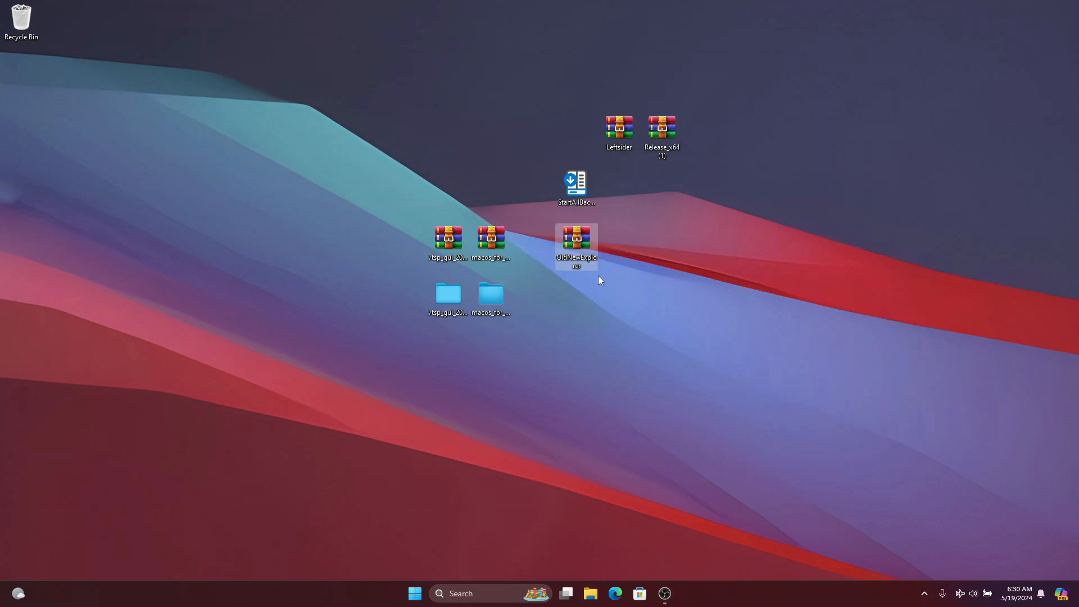
{"action": "right_click", "coordinate": [581, 242]}
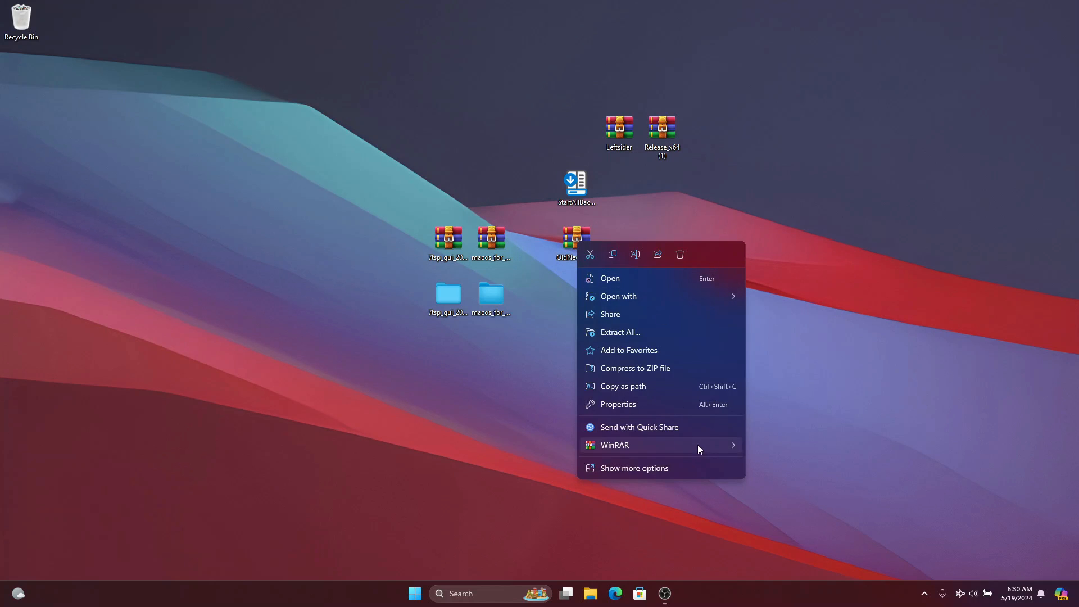
{"action": "mouse_move", "coordinate": [731, 445]}
{"action": "left_click", "coordinate": [777, 481]}
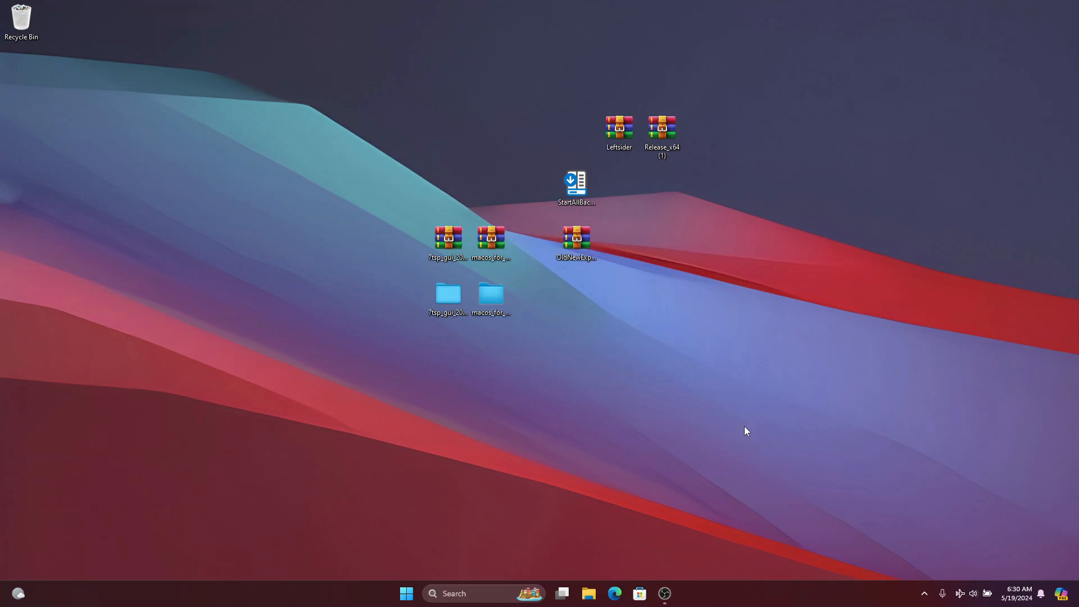
Look inside the extracted OldNewExplorer folder on the desktop and close its window.
{"action": "double_click", "coordinate": [25, 90]}
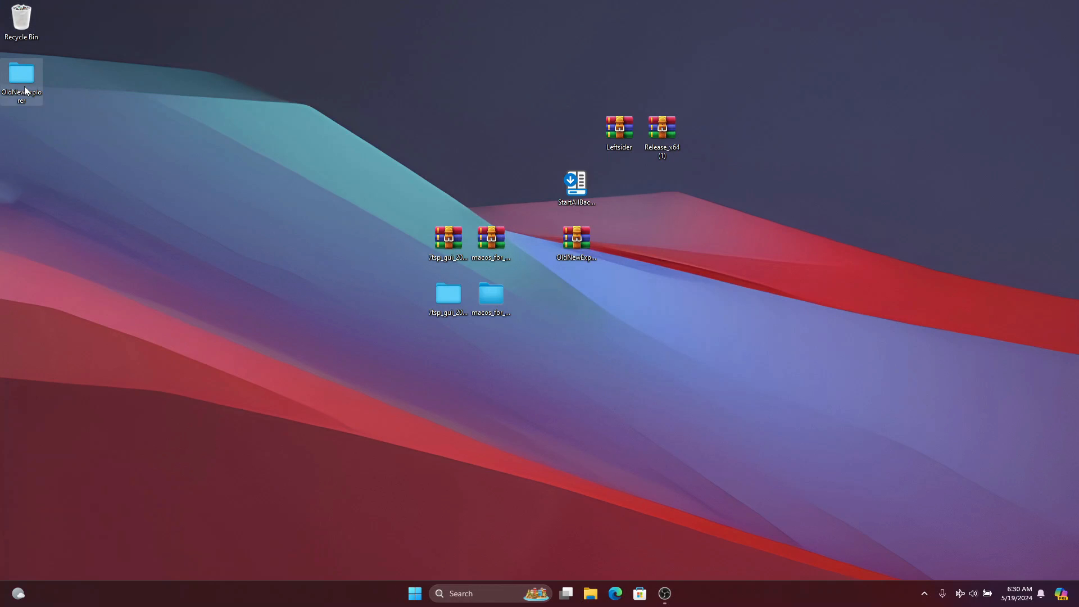
{"action": "left_click_drag", "start_coordinate": [518, 209], "coordinate": [566, 77]}
{"action": "left_click", "coordinate": [895, 64]}
Copy the OldNewExplorer folder from the desktop into the Documents folder.
{"action": "right_click", "coordinate": [30, 73]}
{"action": "key", "text": "Escape"}
{"action": "left_click", "coordinate": [591, 594]}
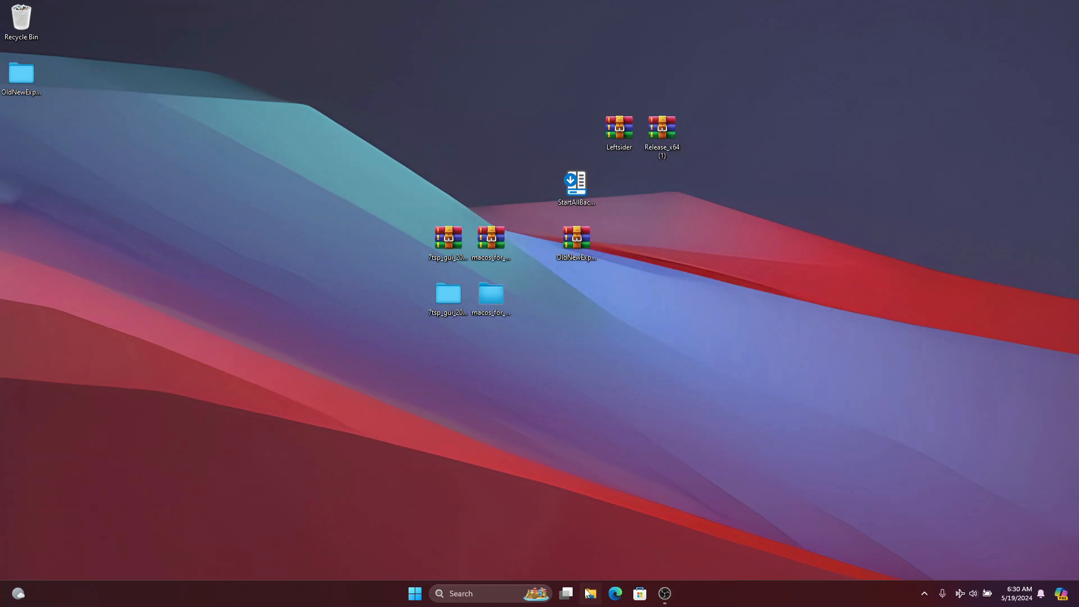
{"action": "left_click", "coordinate": [418, 175]}
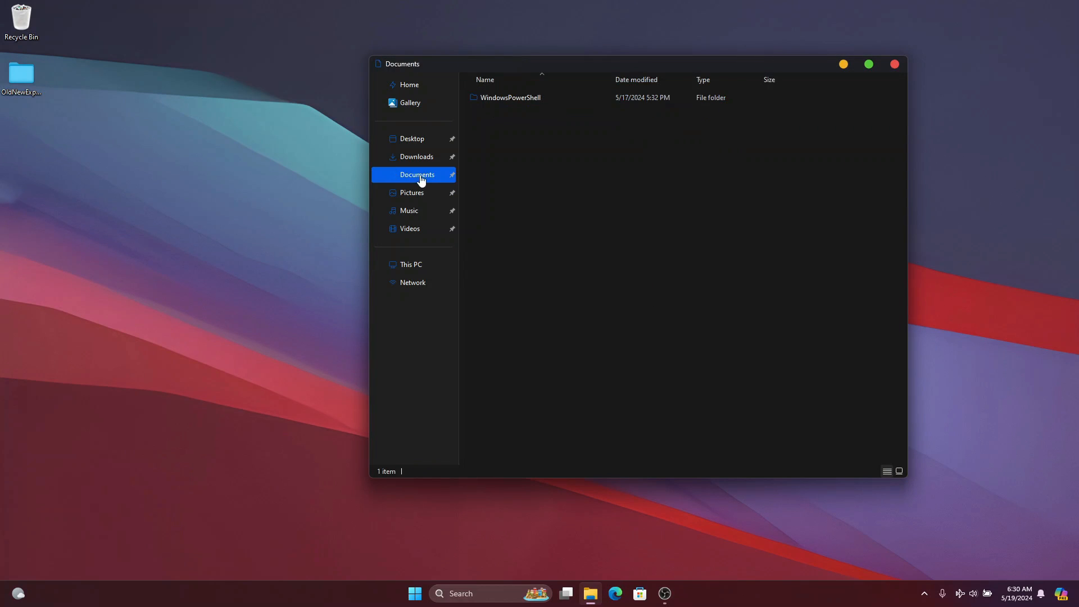
{"action": "right_click", "coordinate": [615, 197]}
{"action": "left_click", "coordinate": [629, 210]}
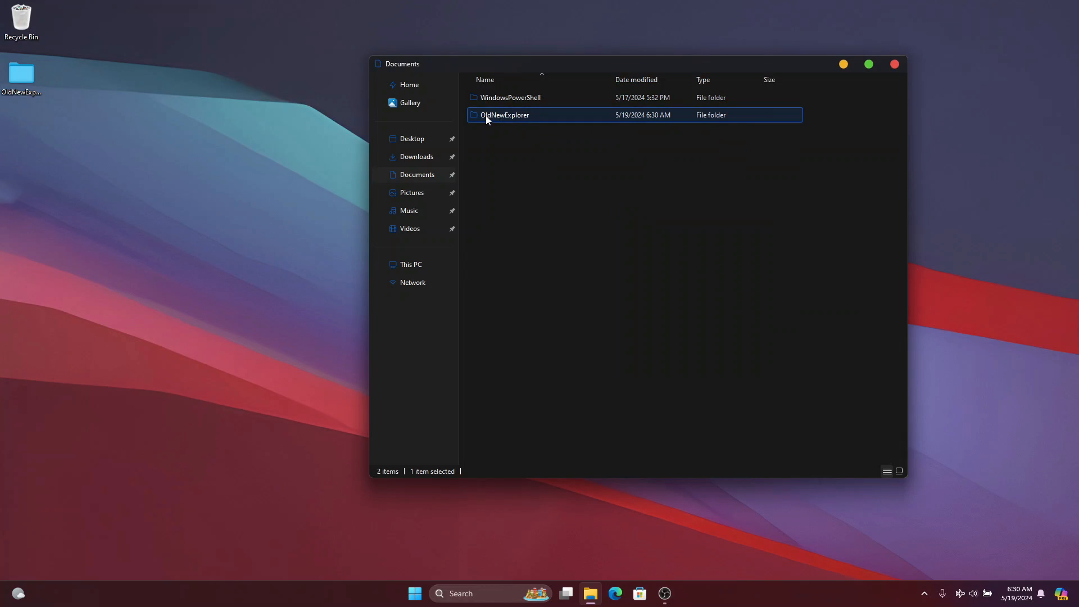
Open the OldNewExplorerCfg application from the OldNewExplorer folder in Documents.
{"action": "double_click", "coordinate": [521, 116]}
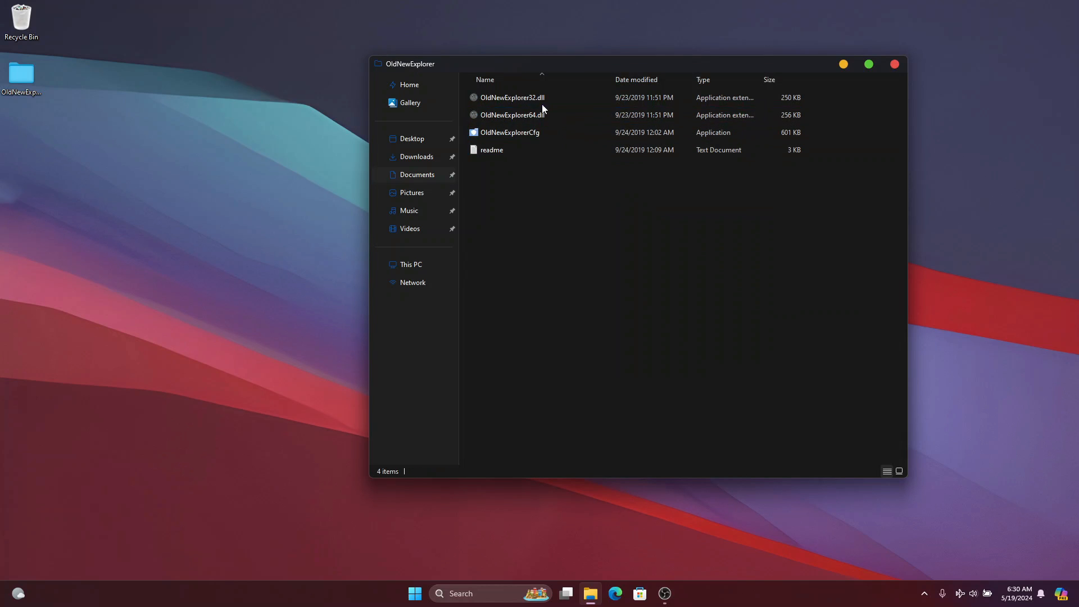
{"action": "left_click", "coordinate": [517, 134]}
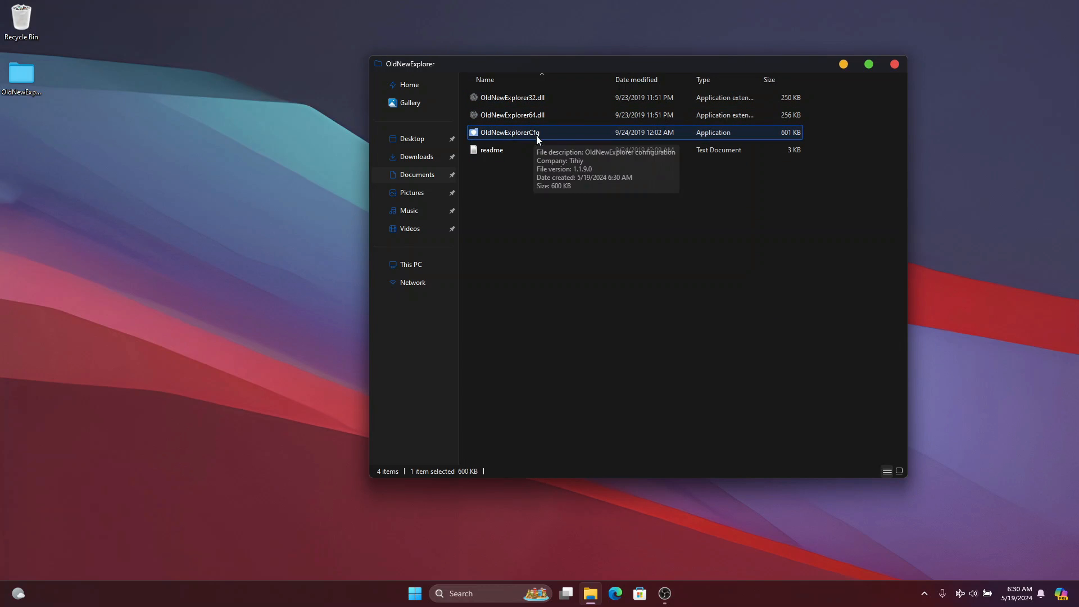
{"action": "right_click", "coordinate": [561, 136]}
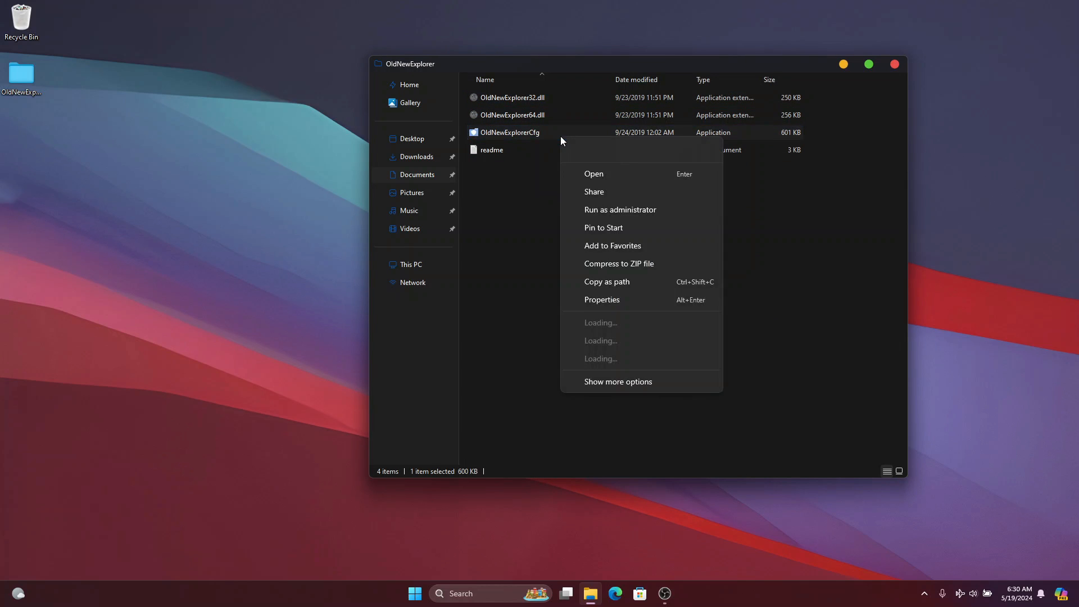
{"action": "left_click", "coordinate": [615, 176]}
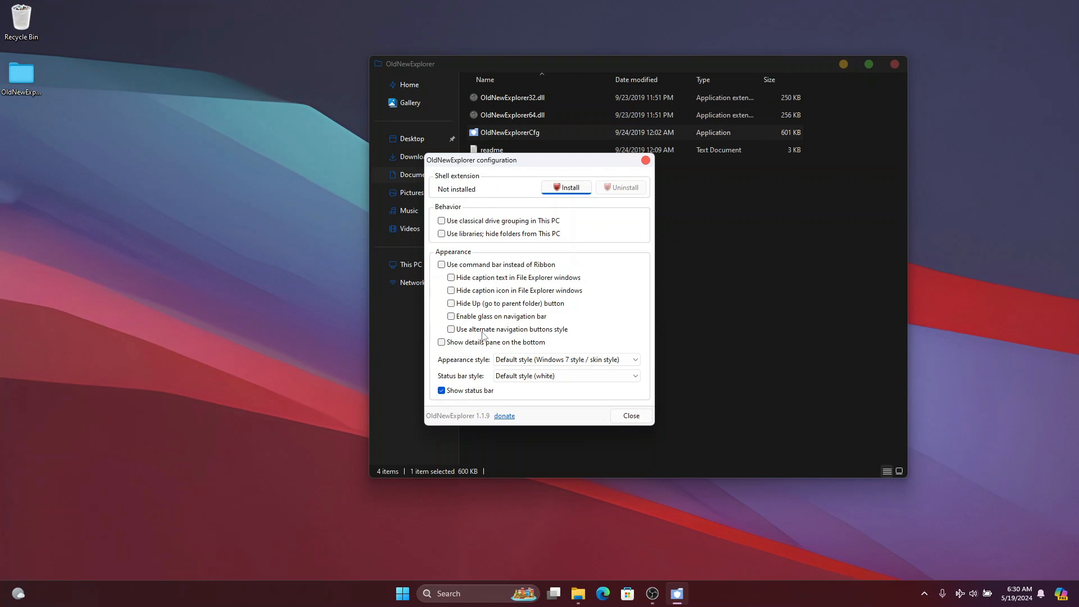
Enable the command bar with hidden caption text, caption icon and Up button, turn off the status bar, install the shell extension, and close the windows.
{"action": "left_click", "coordinate": [441, 264]}
{"action": "left_click", "coordinate": [455, 318]}
{"action": "left_click", "coordinate": [442, 390]}
{"action": "left_click", "coordinate": [555, 189]}
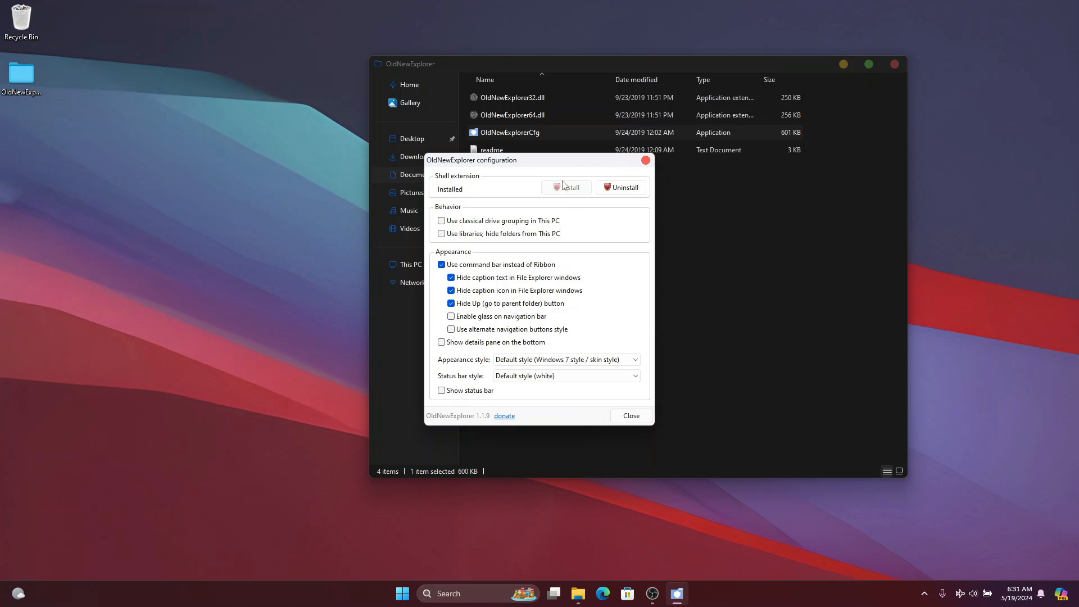
{"action": "left_click", "coordinate": [645, 160]}
{"action": "left_click", "coordinate": [894, 64]}
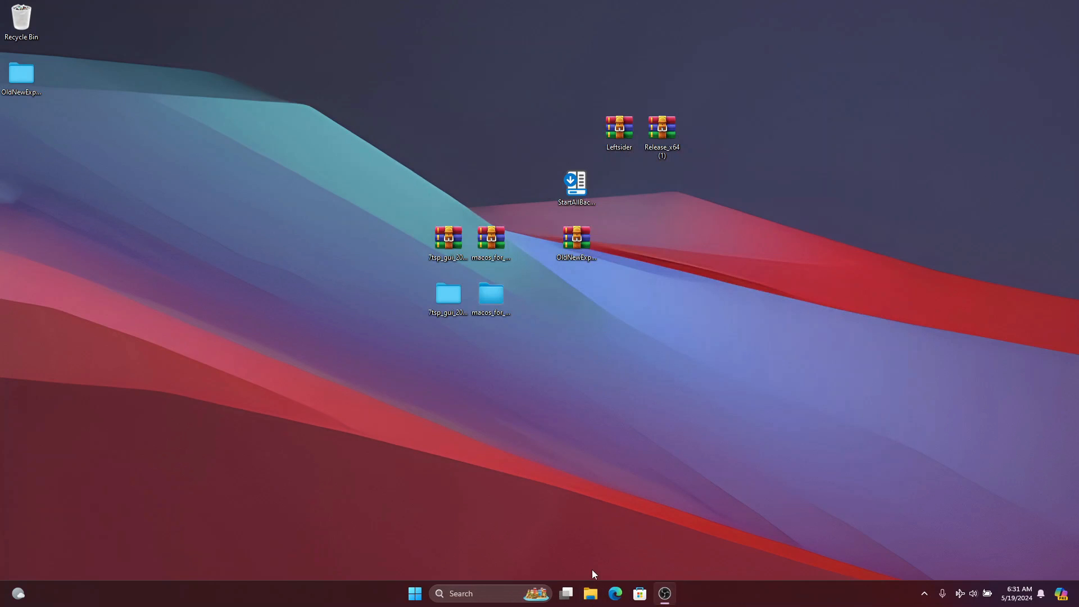
Check the new look of a File Explorer window showing This PC and close it.
{"action": "left_click", "coordinate": [590, 593]}
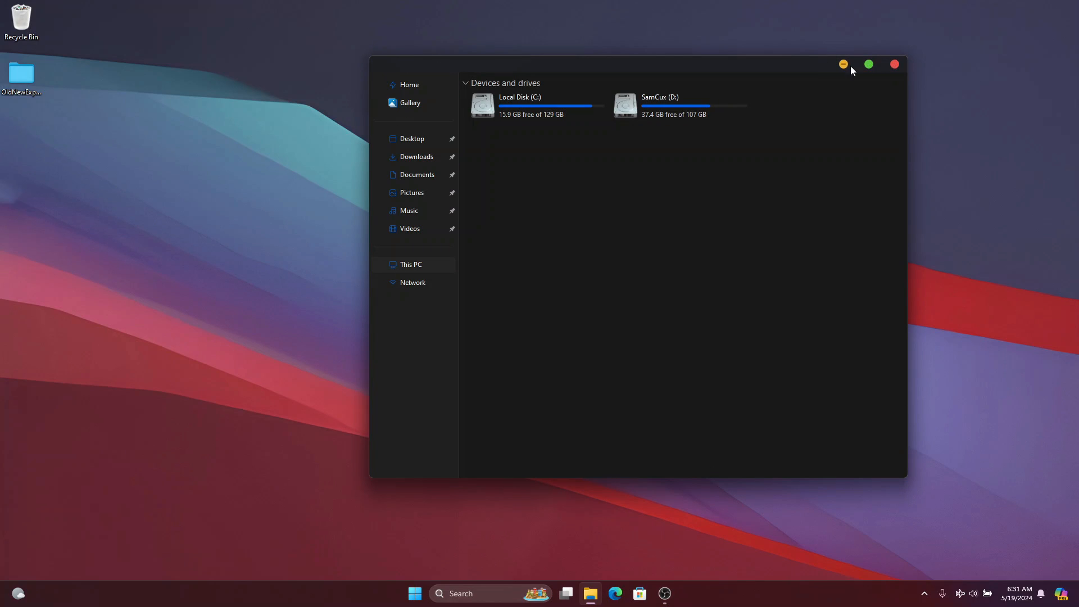
{"action": "left_click", "coordinate": [898, 66]}
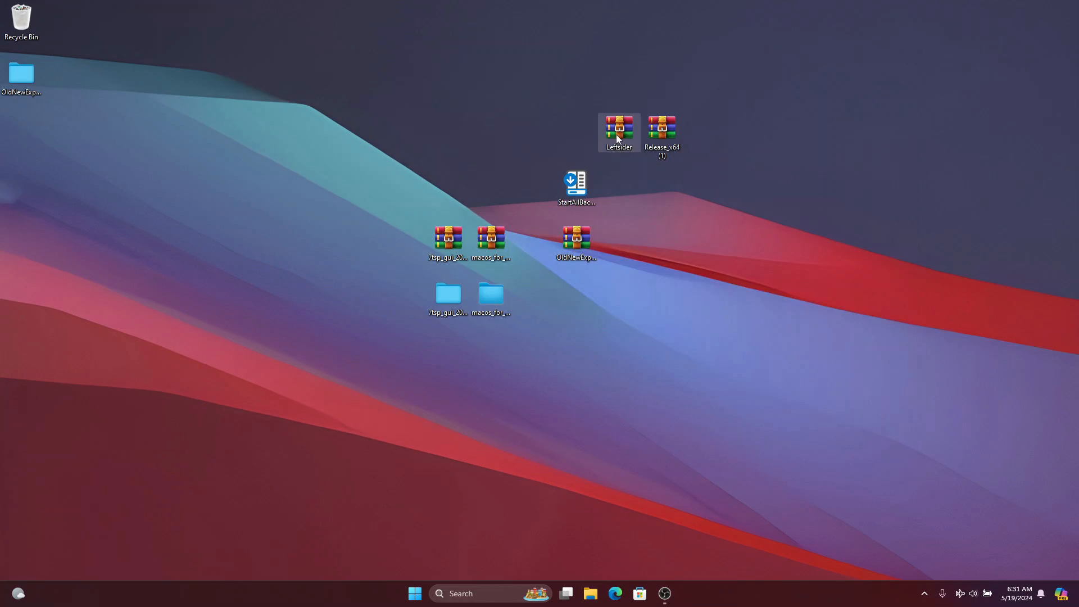
Move the Leftsider archive beside the OldNewExplorer archive on the desktop and extract it with WinRAR into a Leftsider folder.
{"action": "left_click_drag", "start_coordinate": [617, 138], "coordinate": [664, 254]}
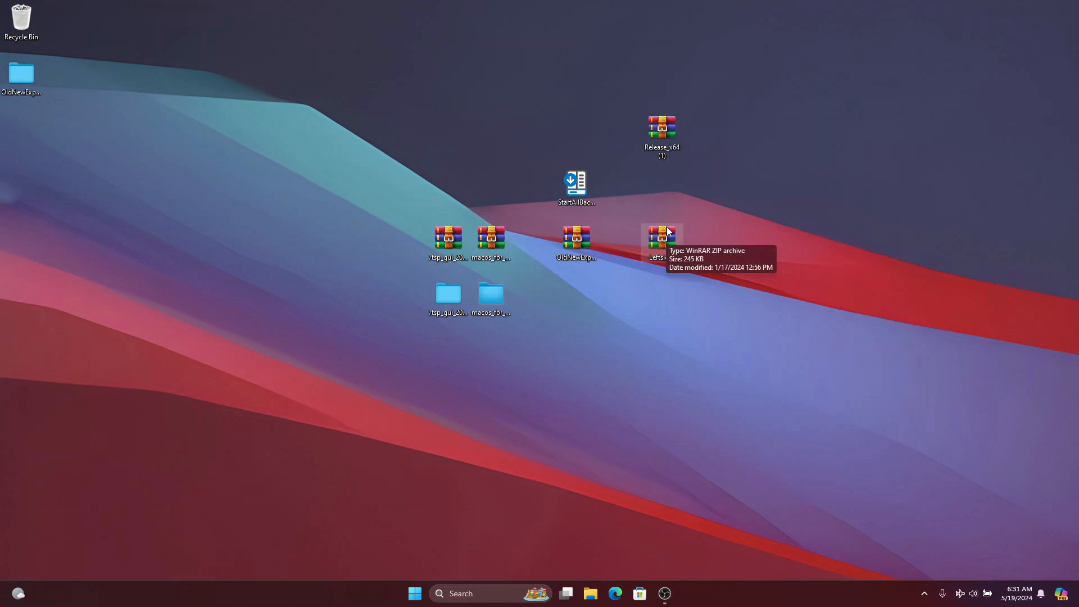
{"action": "right_click", "coordinate": [668, 233]}
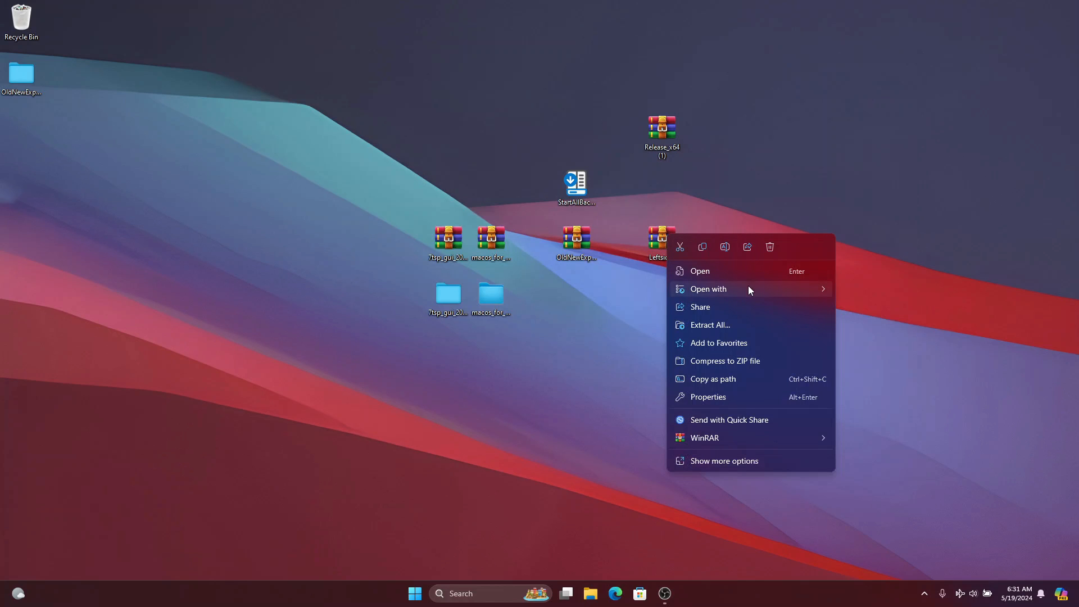
{"action": "mouse_move", "coordinate": [741, 437]}
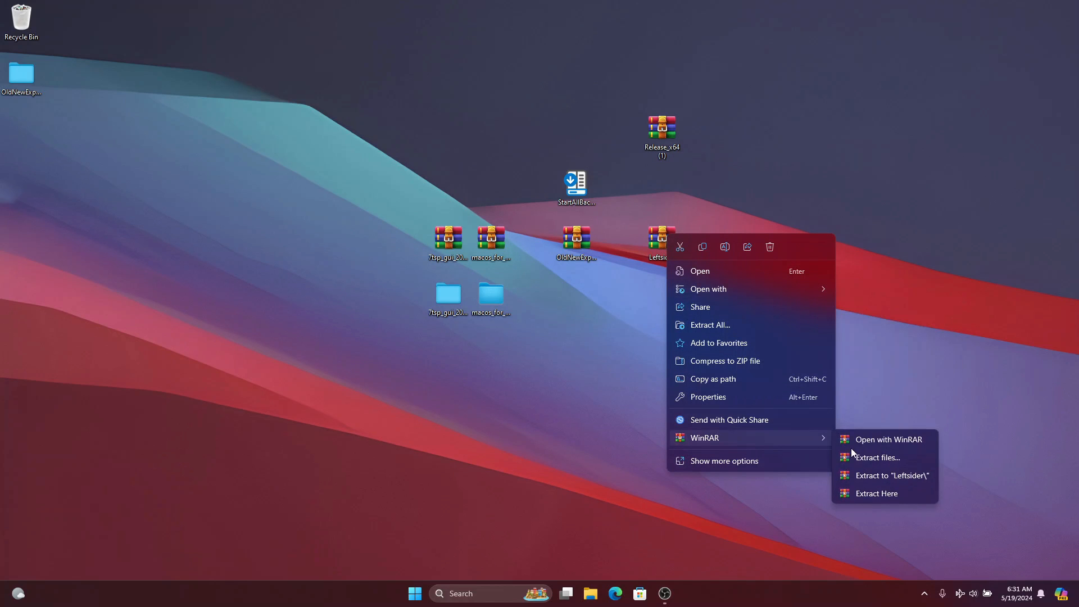
{"action": "left_click", "coordinate": [892, 475]}
Copy the Leftsider V1.02 folder from the extracted Leftsider folder into the Documents folder.
{"action": "double_click", "coordinate": [21, 128]}
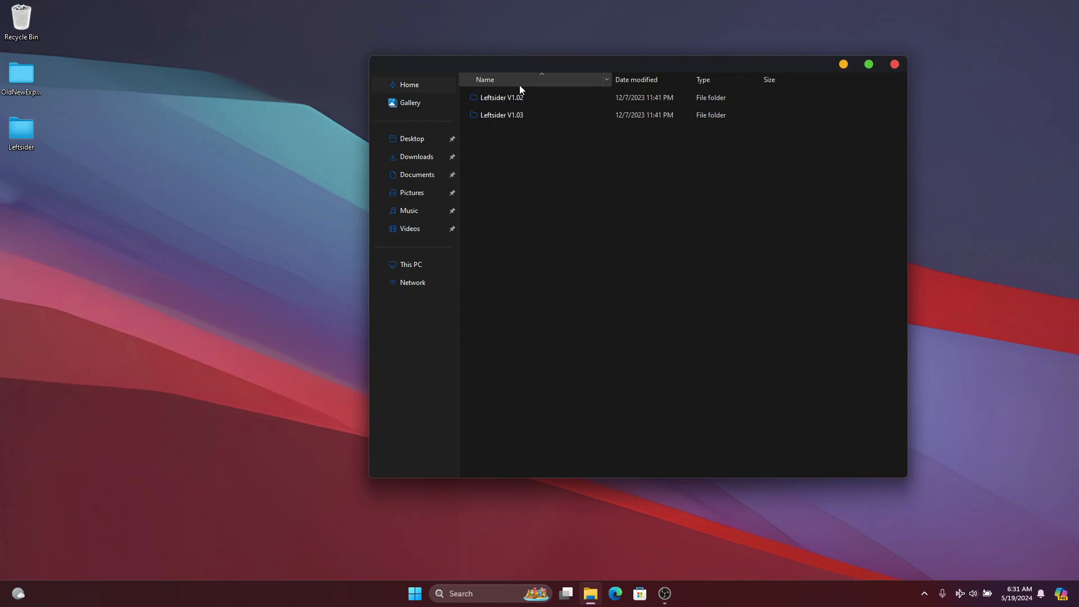
{"action": "left_click", "coordinate": [505, 99]}
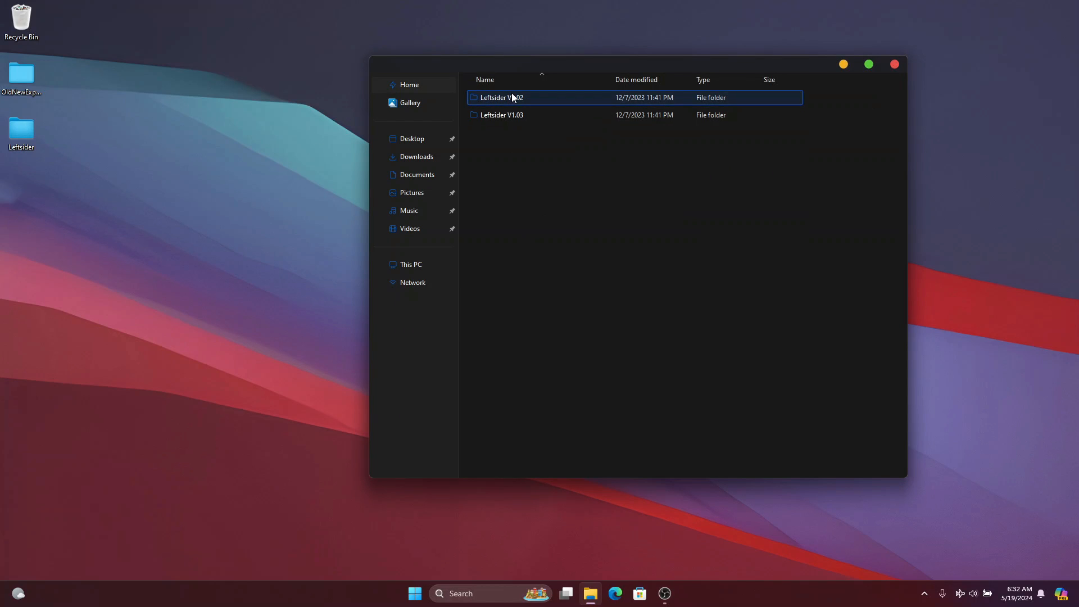
{"action": "right_click", "coordinate": [510, 98]}
{"action": "left_click", "coordinate": [546, 111]}
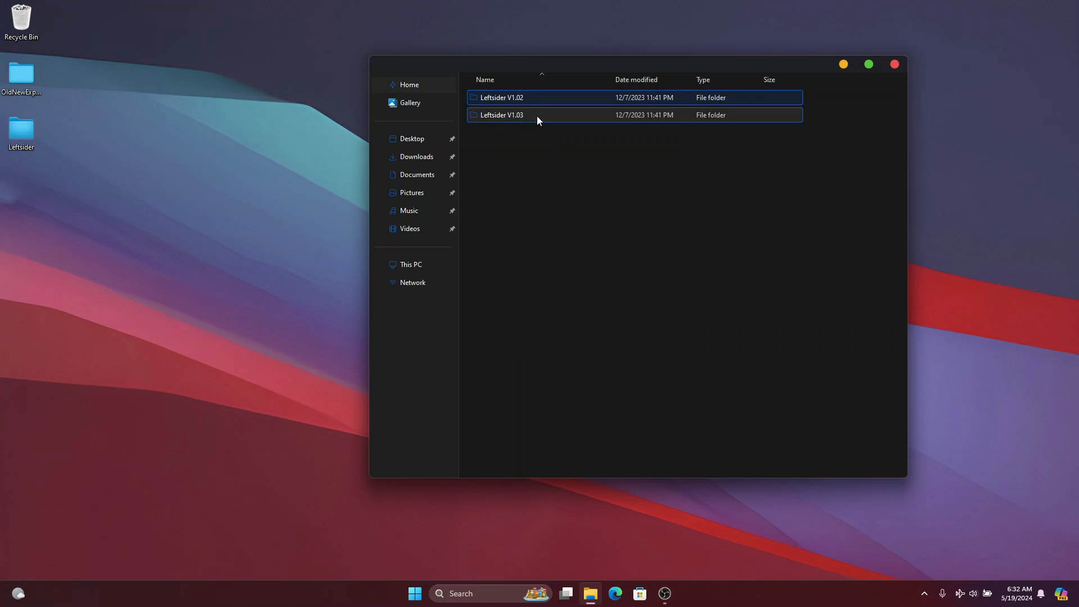
{"action": "left_click", "coordinate": [438, 177]}
{"action": "right_click", "coordinate": [616, 168]}
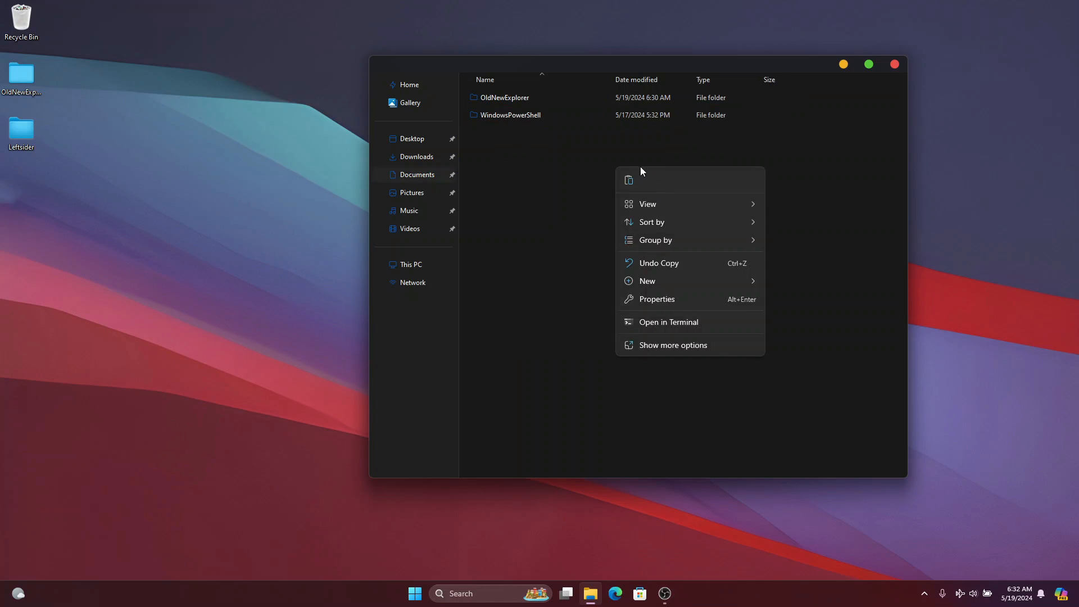
{"action": "left_click", "coordinate": [632, 187]}
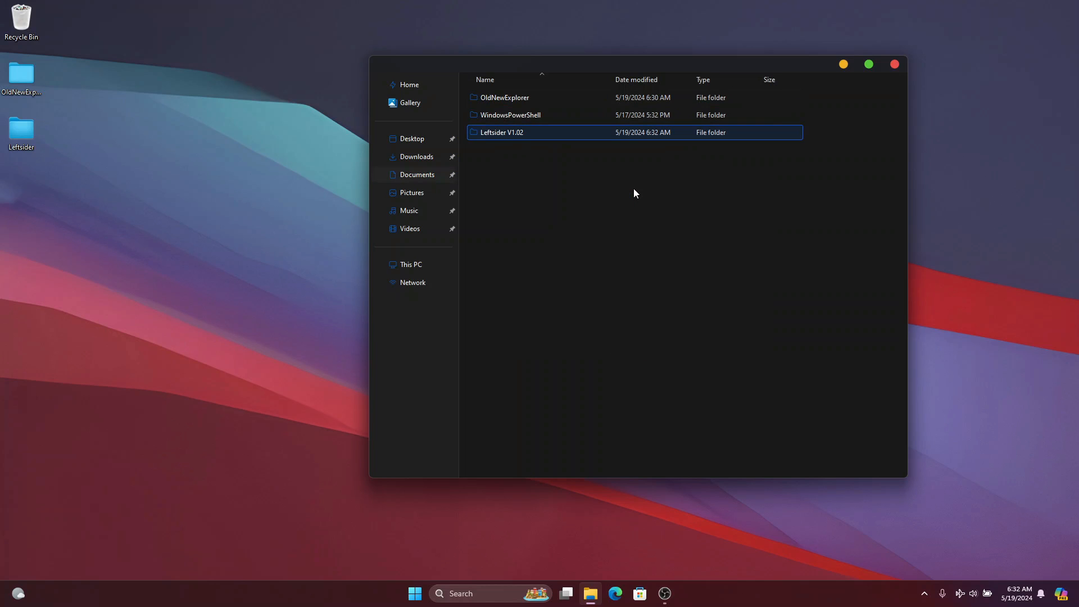
Run the leftsider application from the Leftsider V1.02 folder in Documents.
{"action": "double_click", "coordinate": [500, 133]}
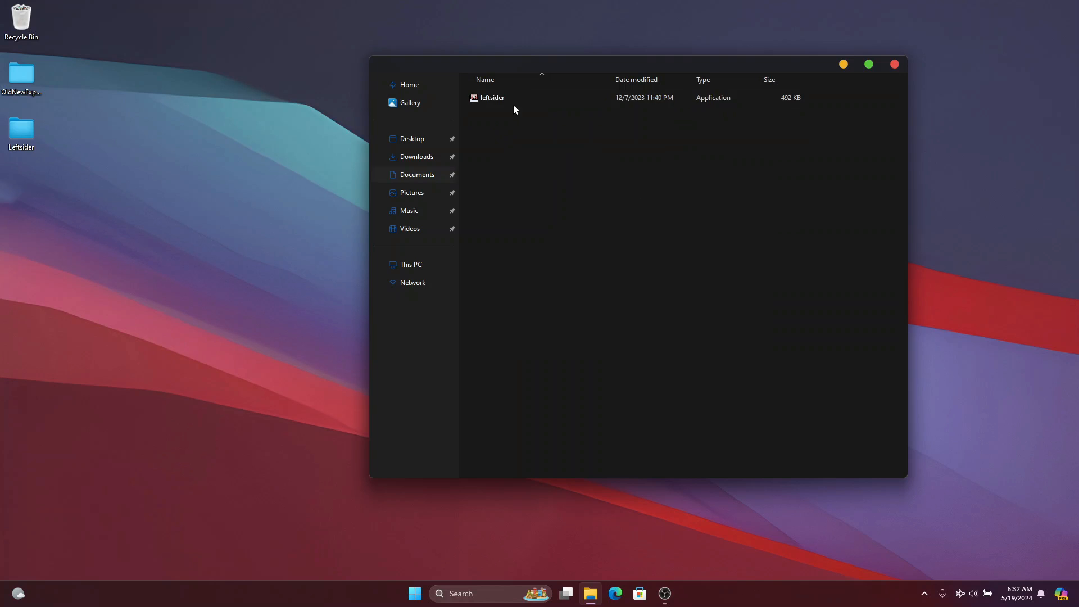
{"action": "left_click", "coordinate": [518, 96]}
{"action": "double_click", "coordinate": [520, 96]}
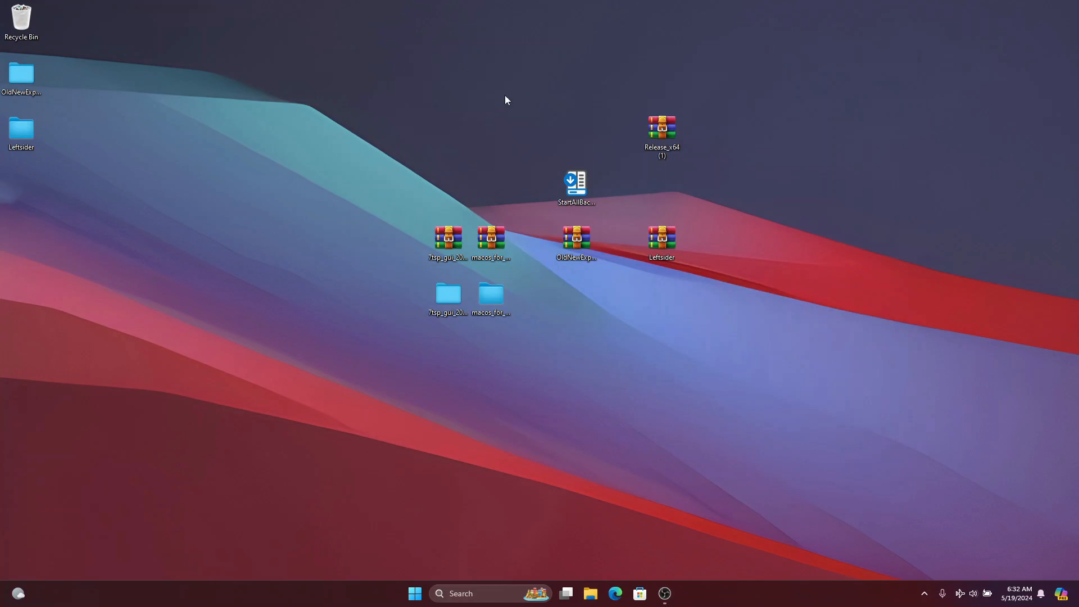
Open the extracted macOS theme folder on the desktop to examine the window's title bar buttons, move the window, and close it.
{"action": "double_click", "coordinate": [490, 298]}
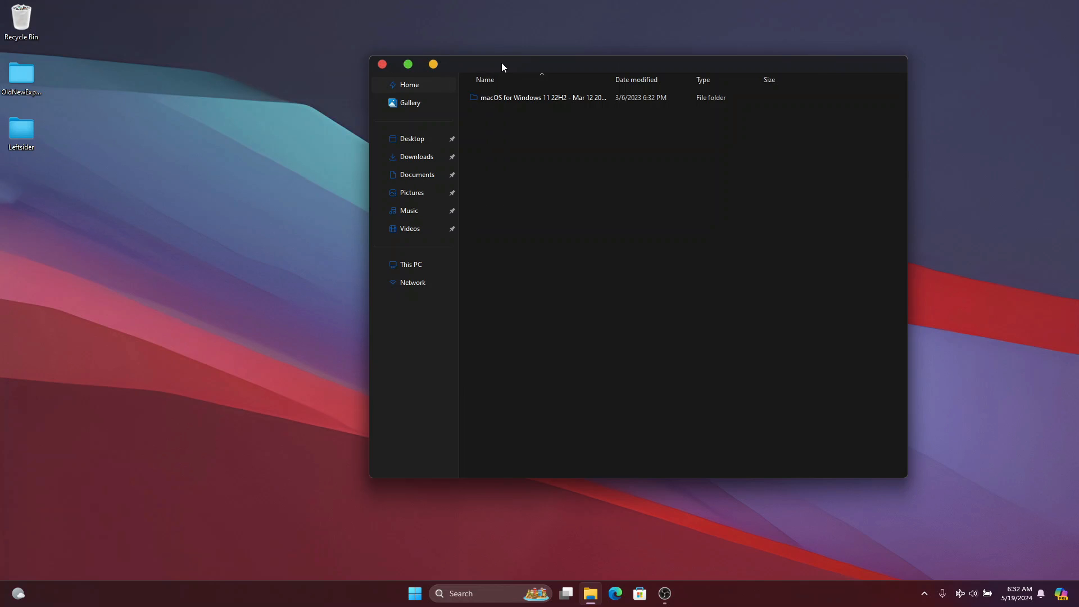
{"action": "left_click_drag", "start_coordinate": [501, 62], "coordinate": [399, 105]}
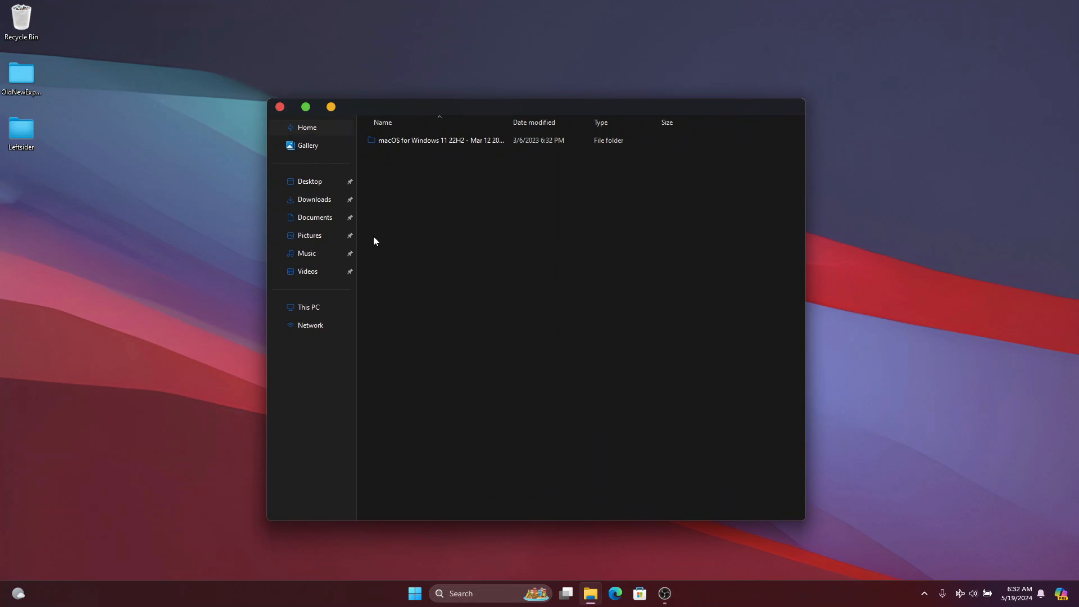
{"action": "left_click", "coordinate": [280, 107]}
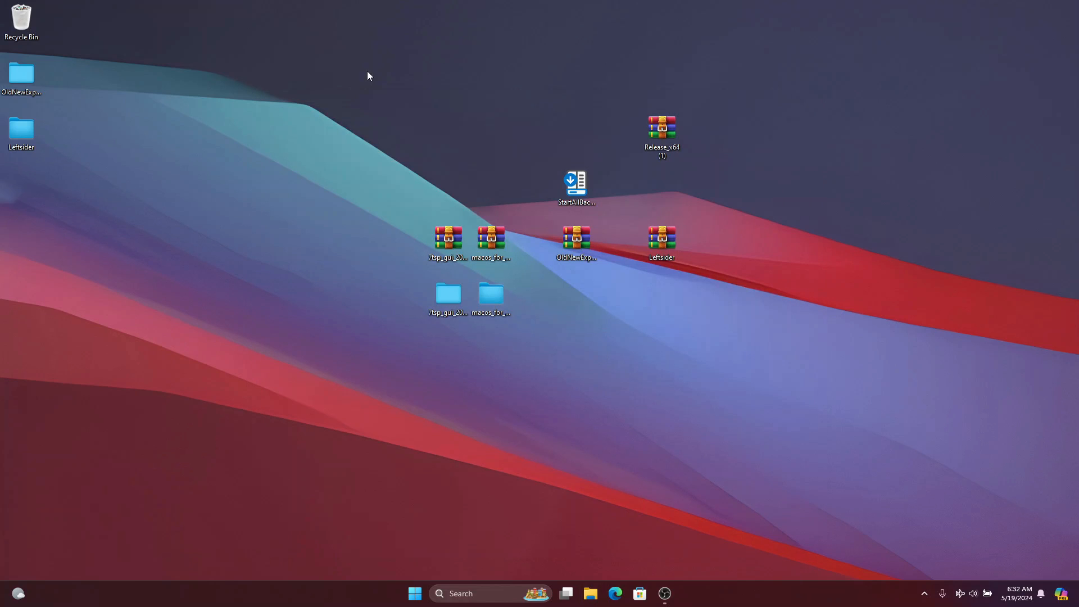
Move the Release_x64 (1) archive beside the Leftsider archive and extract its Release folder to the desktop.
{"action": "left_click_drag", "start_coordinate": [663, 129], "coordinate": [739, 246]}
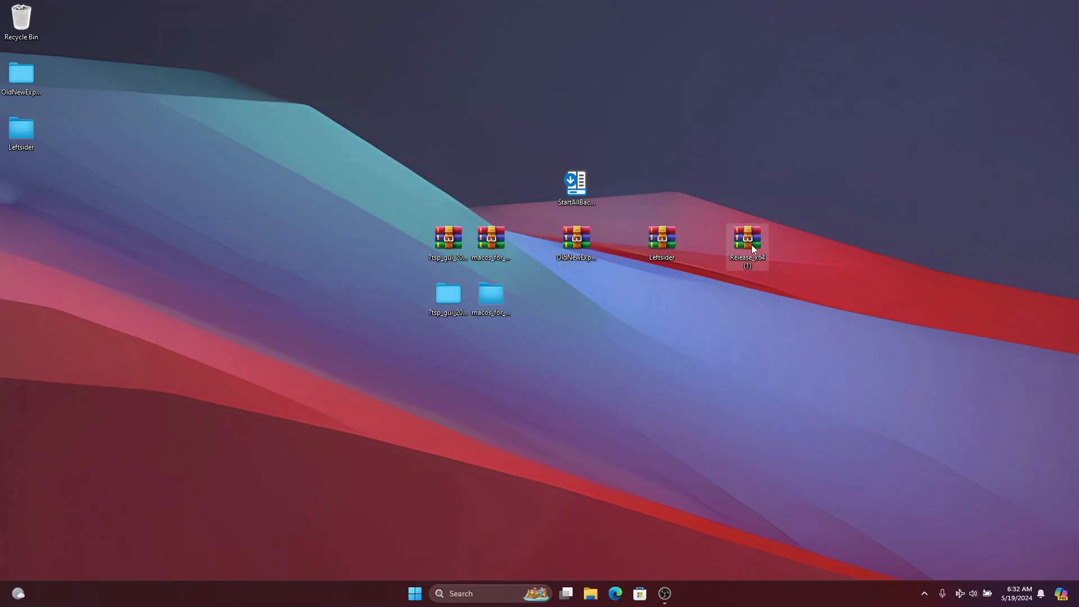
{"action": "double_click", "coordinate": [747, 240]}
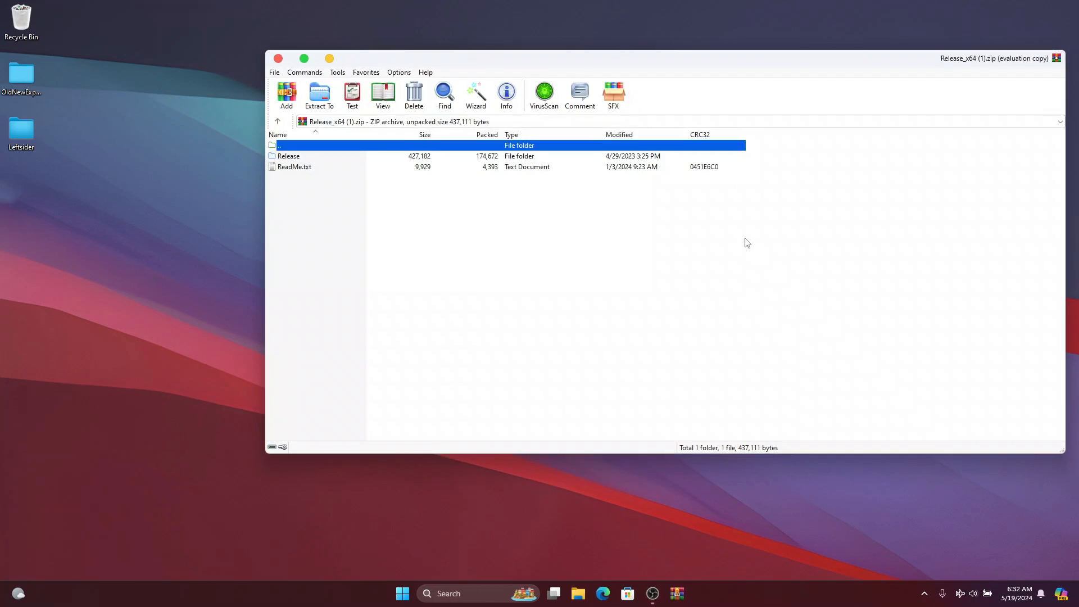
{"action": "left_click_drag", "start_coordinate": [285, 160], "coordinate": [108, 155]}
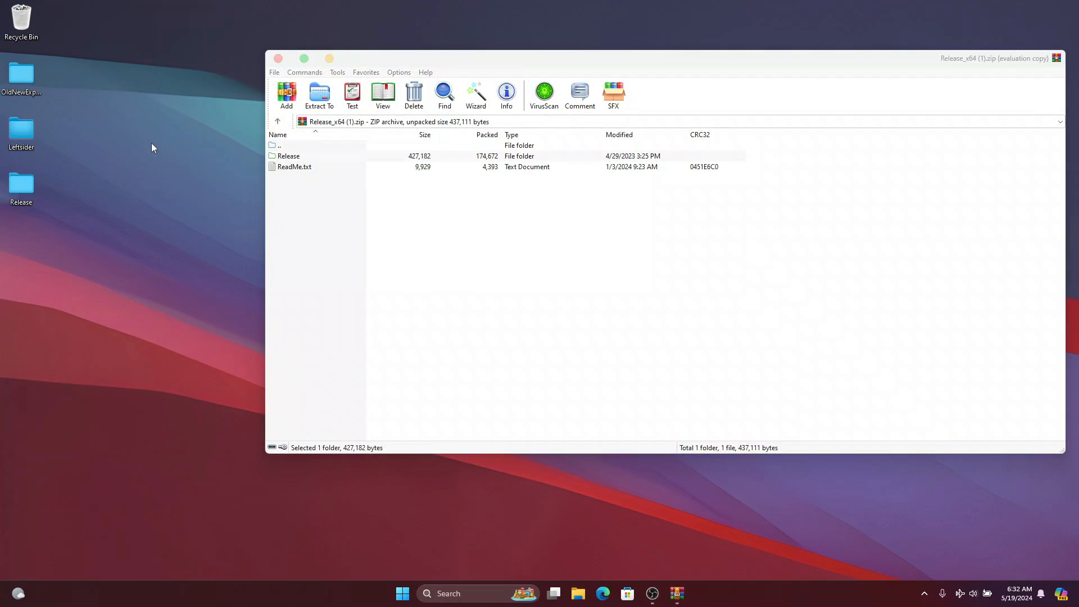
{"action": "left_click", "coordinate": [278, 59]}
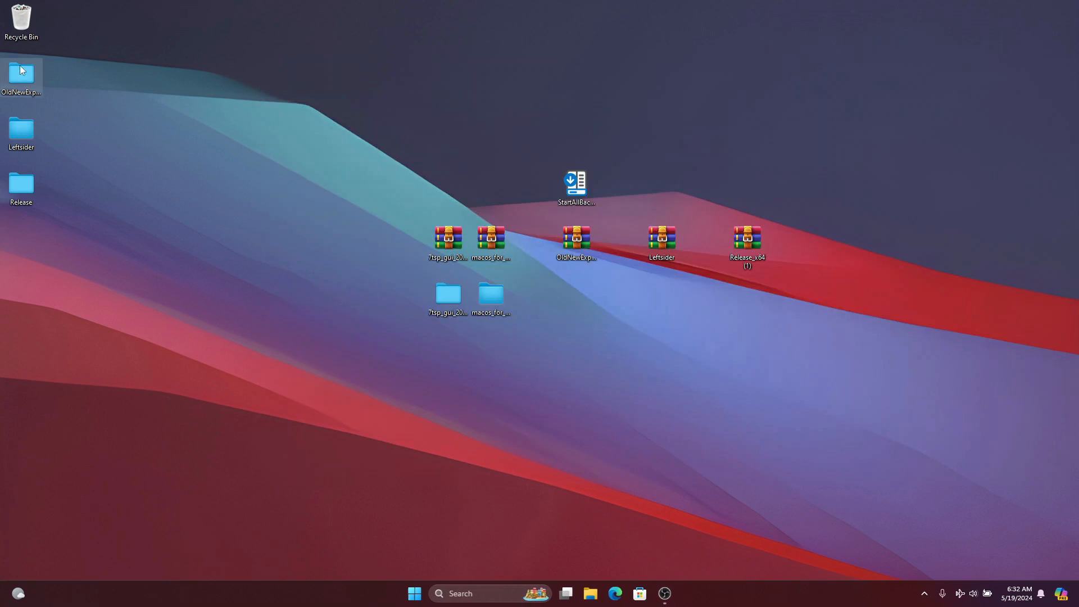
Move the Release folder from the desktop into the Documents folder.
{"action": "double_click", "coordinate": [16, 77]}
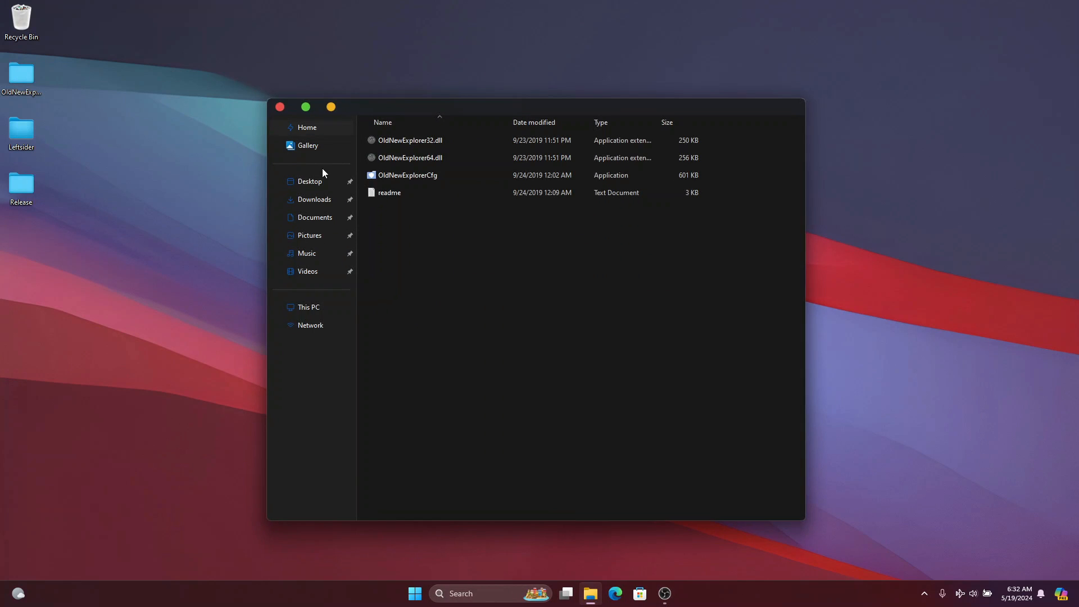
{"action": "left_click", "coordinate": [317, 218]}
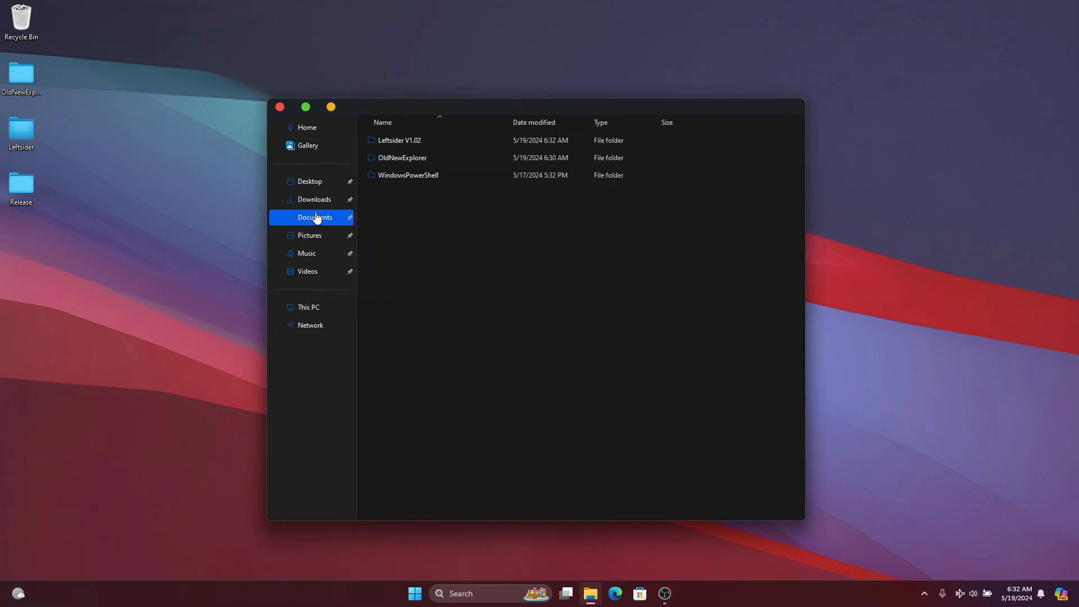
{"action": "left_click_drag", "start_coordinate": [29, 190], "coordinate": [419, 216]}
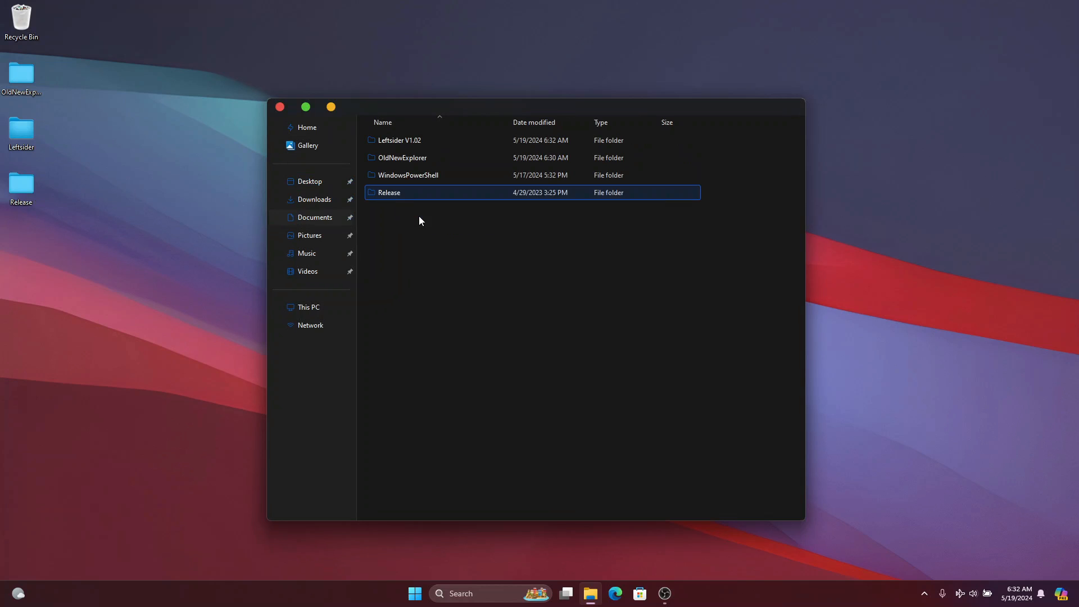
Run the register script in the Release folder as administrator to register ExplorerBlurMica.dll, and close the command and folder windows.
{"action": "double_click", "coordinate": [407, 192]}
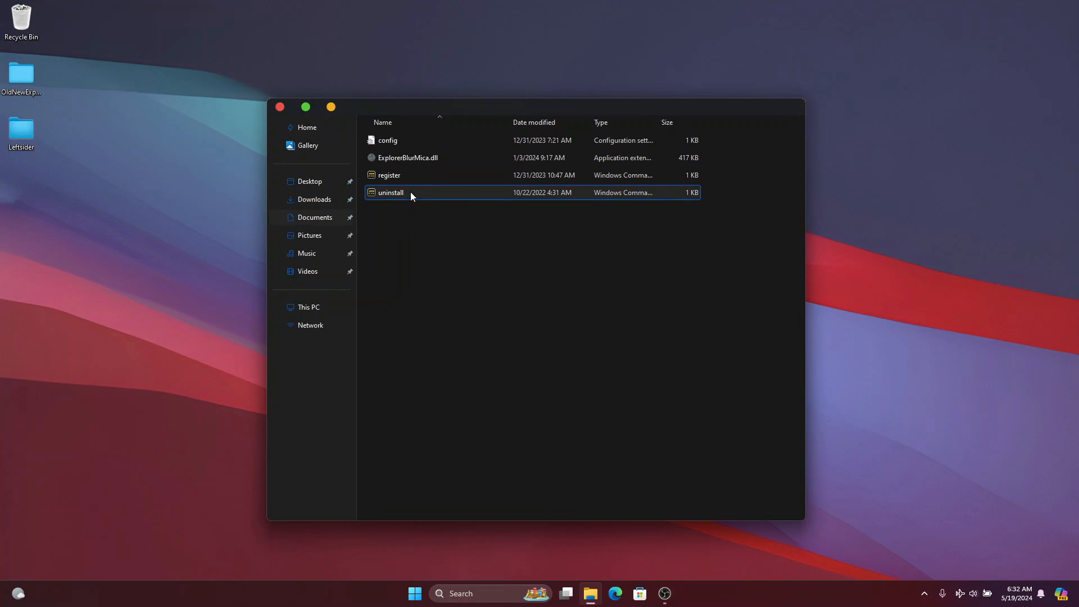
{"action": "left_click", "coordinate": [400, 180]}
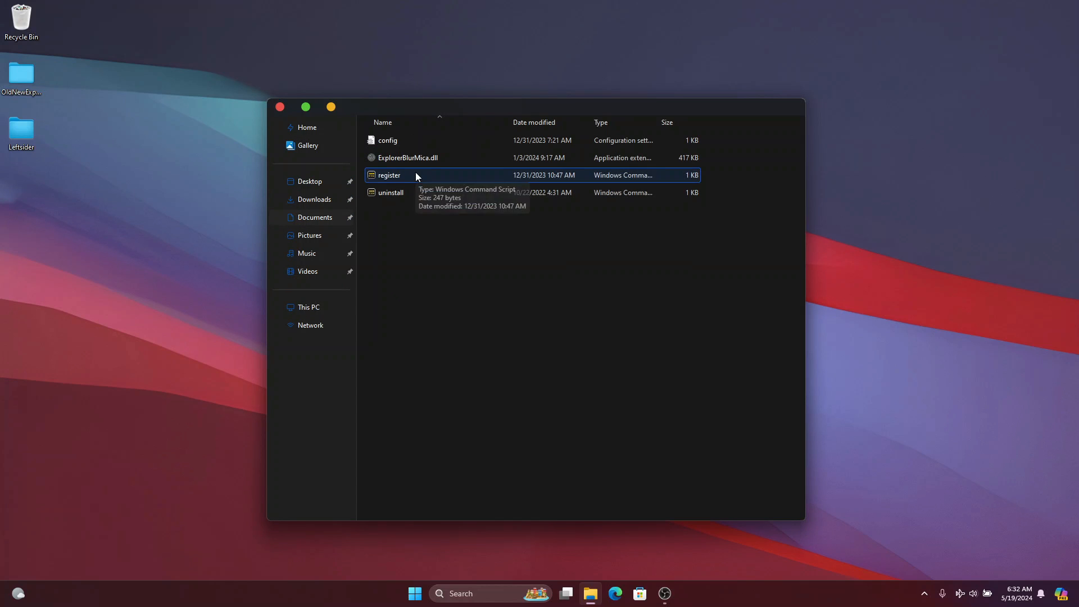
{"action": "right_click", "coordinate": [416, 173]}
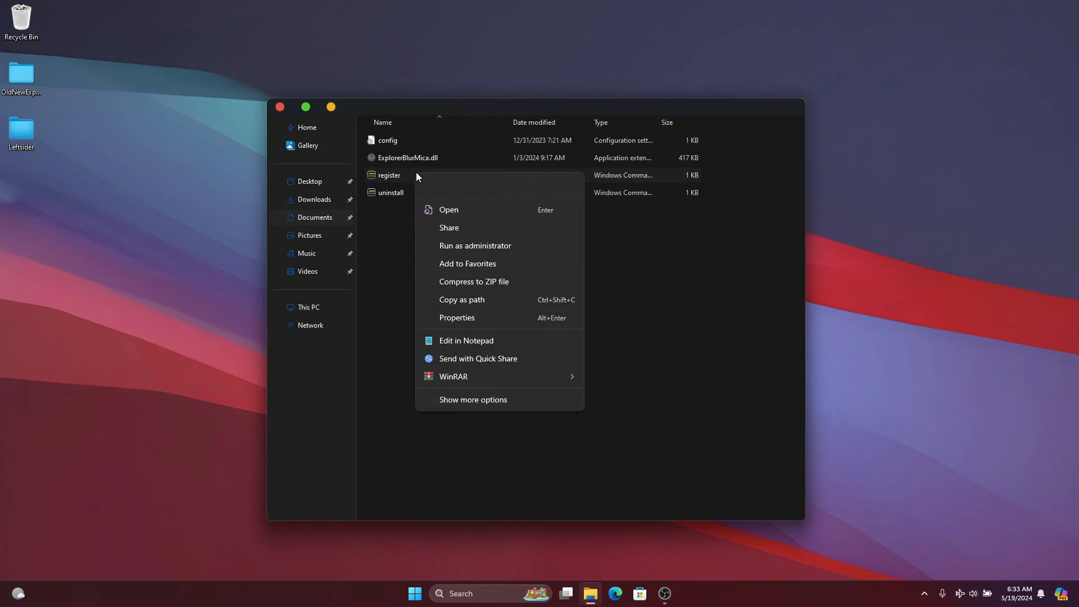
{"action": "left_click", "coordinate": [466, 248]}
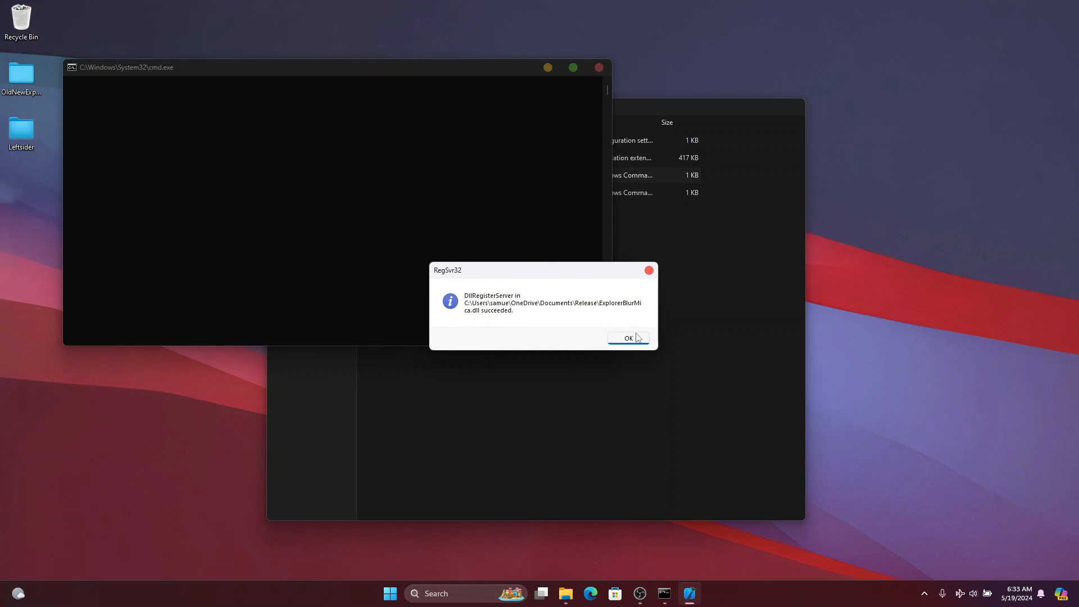
{"action": "left_click", "coordinate": [627, 338]}
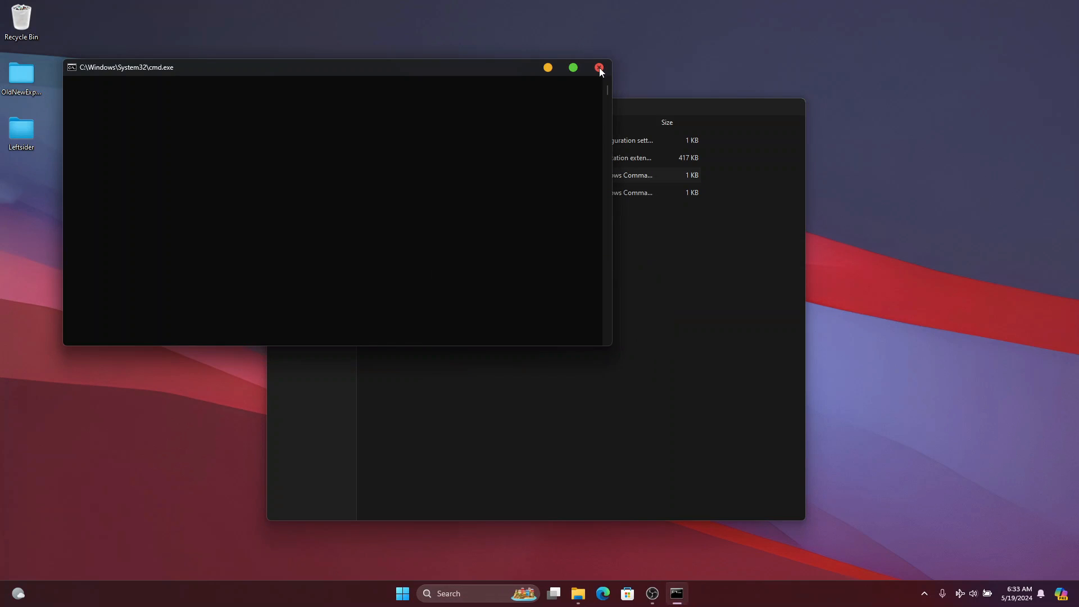
{"action": "left_click", "coordinate": [599, 68]}
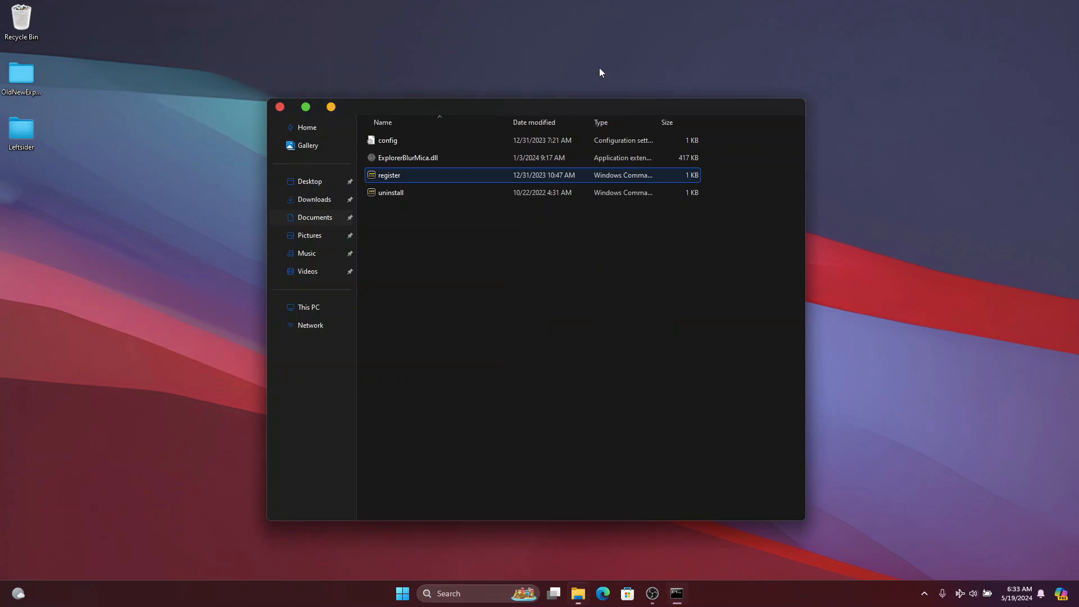
{"action": "left_click", "coordinate": [280, 107]}
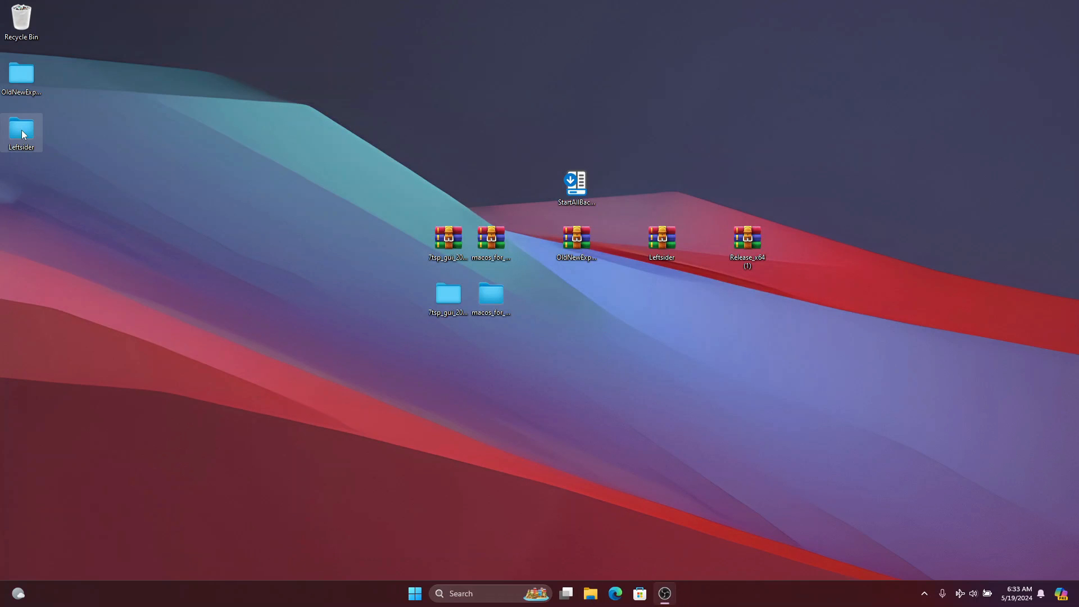
Open the Leftsider folder on the desktop and move its window around to examine the blur effect.
{"action": "double_click", "coordinate": [22, 132]}
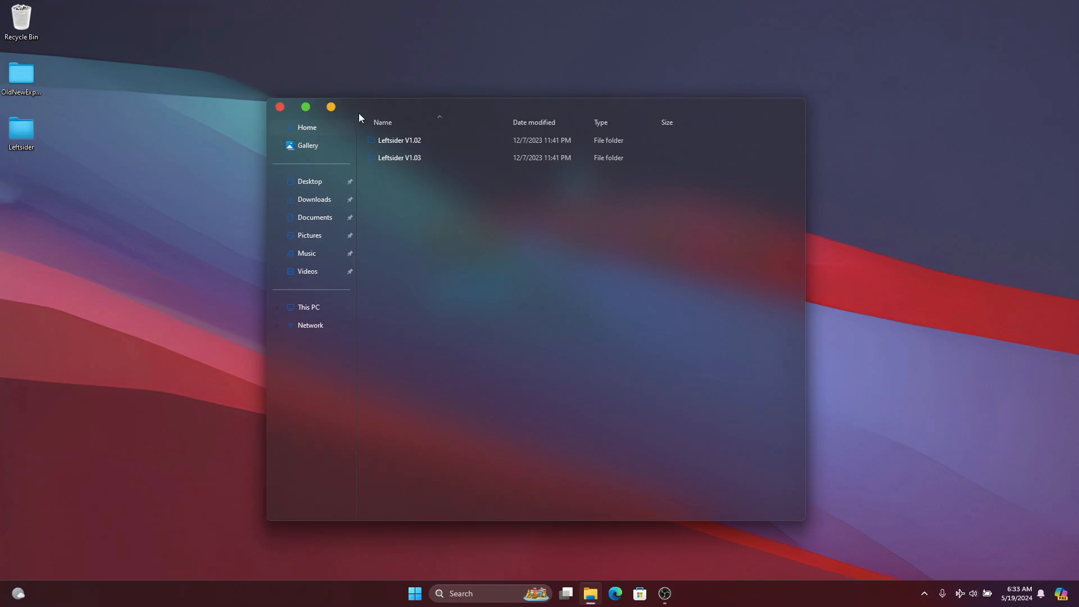
{"action": "left_click_drag", "start_coordinate": [410, 108], "coordinate": [426, 67]}
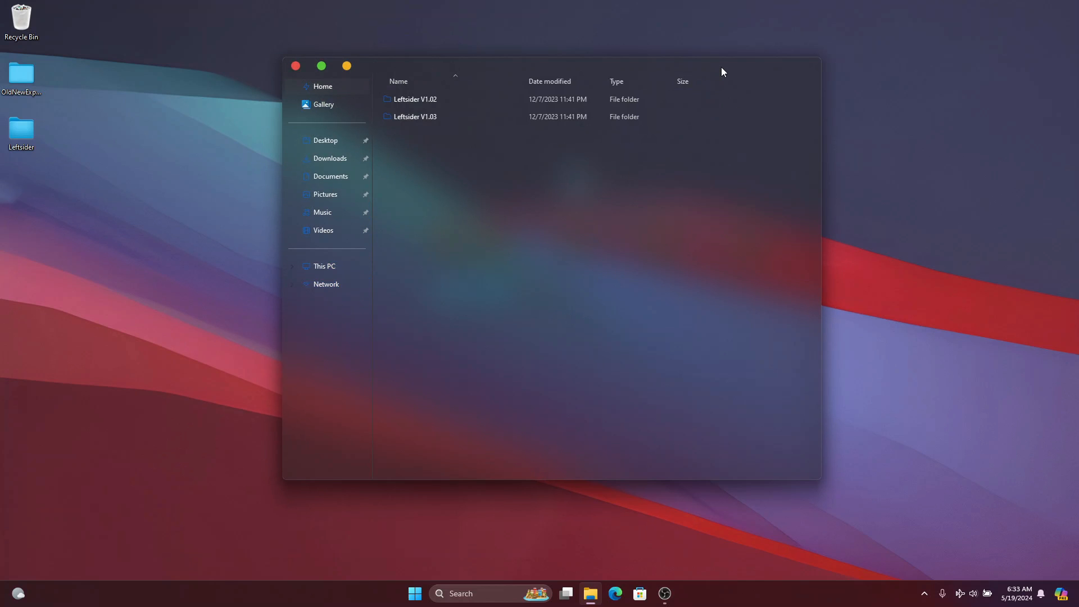
{"action": "left_click_drag", "start_coordinate": [721, 71], "coordinate": [634, 124]}
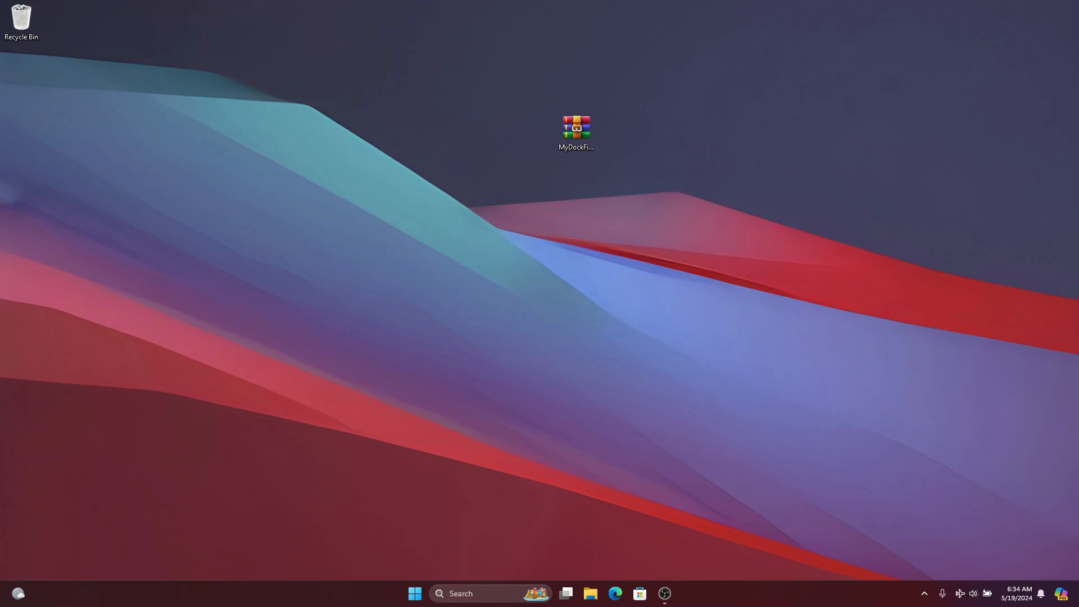
Extract the MyDockFinder archive to the desktop and place the extracted folder just below the archive.
{"action": "right_click", "coordinate": [582, 126]}
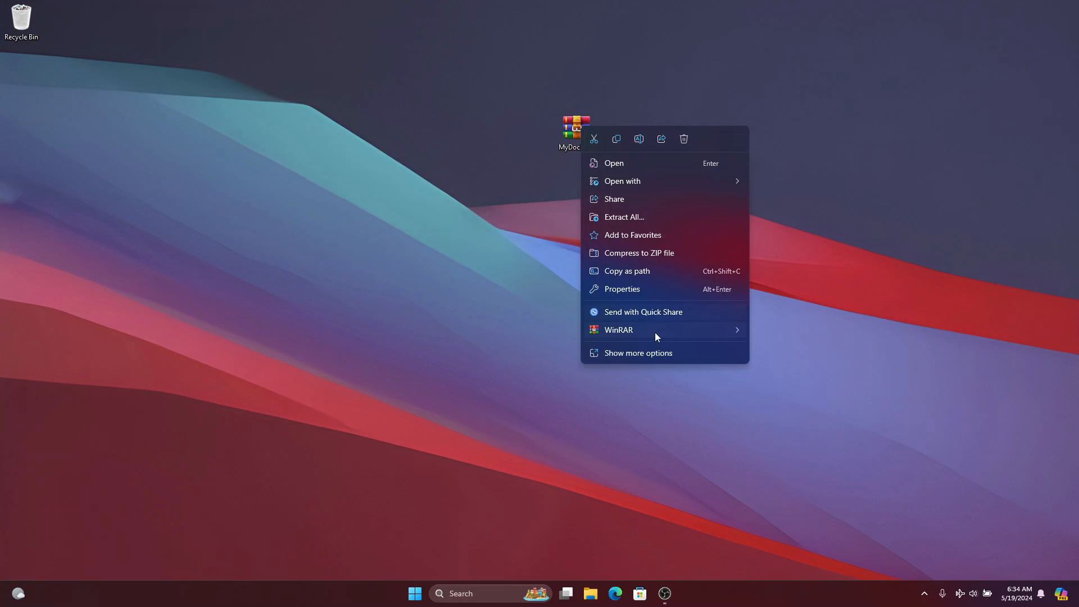
{"action": "mouse_move", "coordinate": [662, 332]}
{"action": "left_click", "coordinate": [792, 364]}
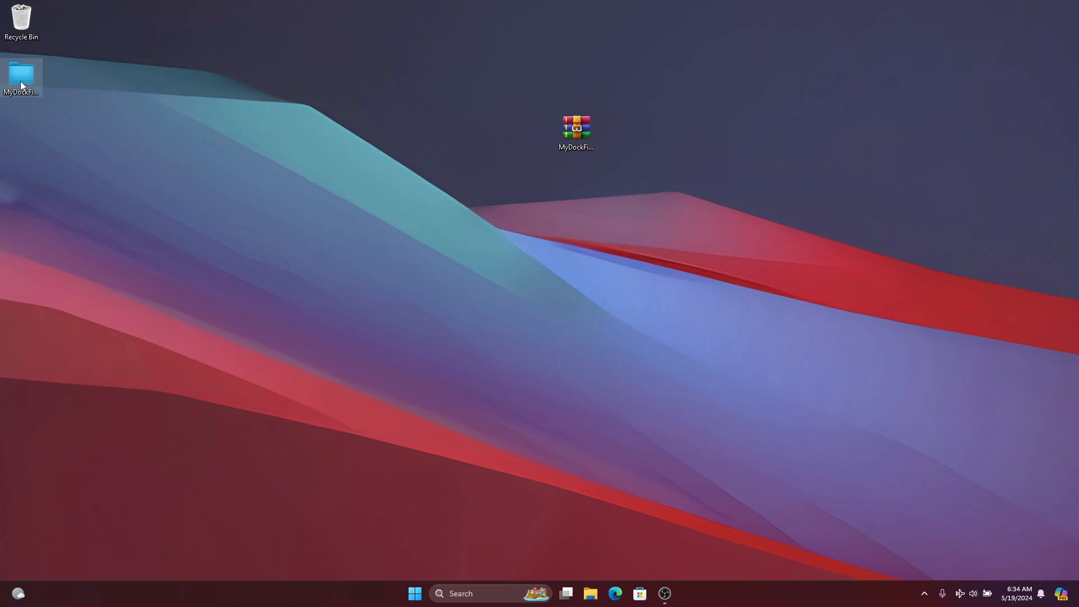
{"action": "left_click_drag", "start_coordinate": [22, 84], "coordinate": [699, 272]}
{"action": "left_click_drag", "start_coordinate": [548, 197], "coordinate": [544, 198]}
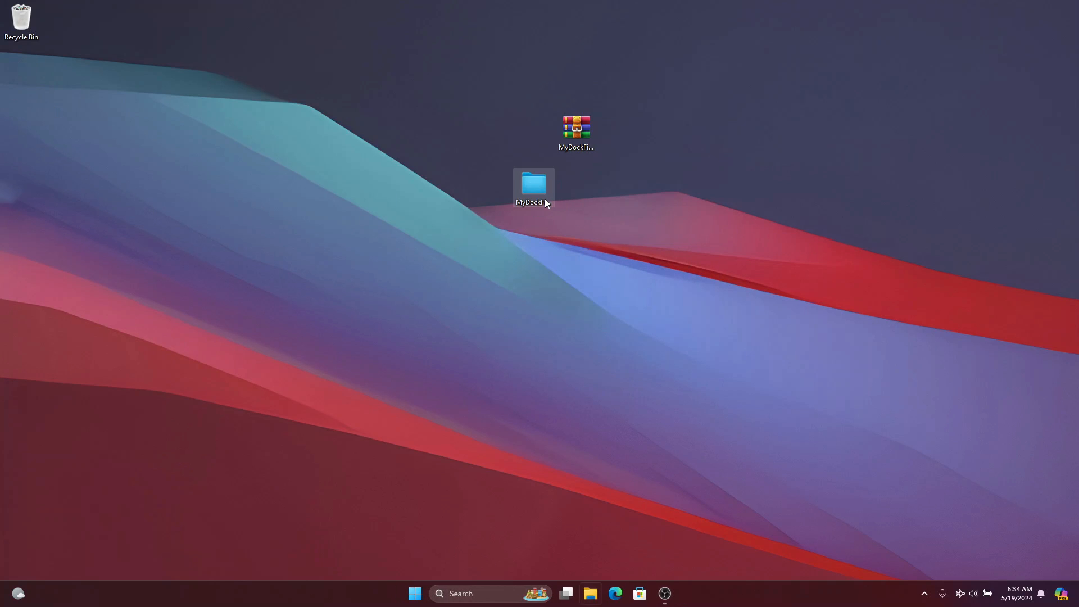
Copy the inner MyDockFinder folder from the extracted desktop folder into the Documents folder.
{"action": "double_click", "coordinate": [545, 198]}
{"action": "left_click", "coordinate": [345, 158]}
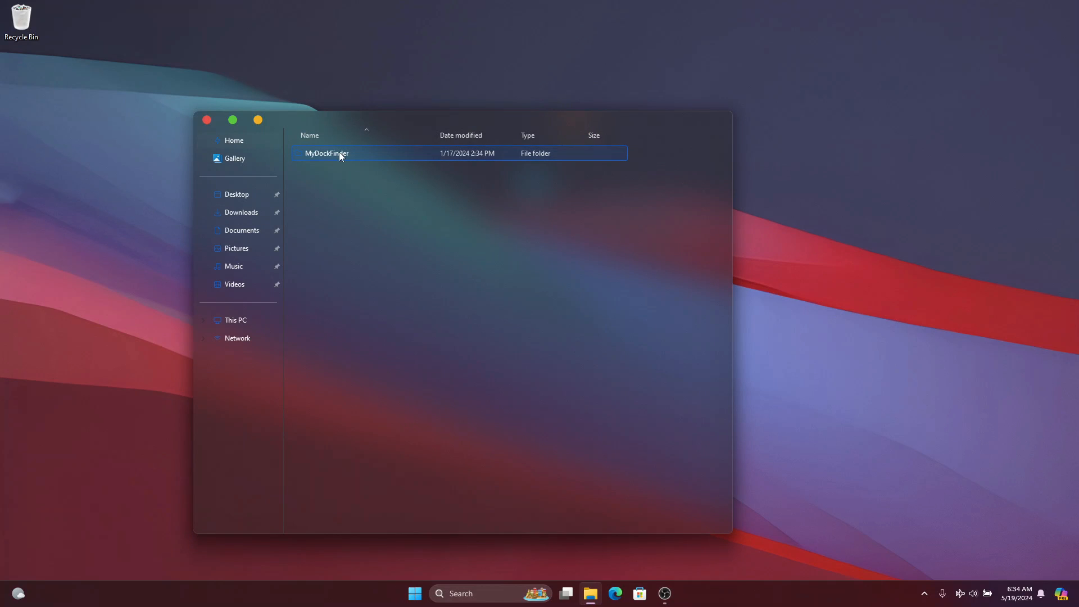
{"action": "right_click", "coordinate": [323, 155]}
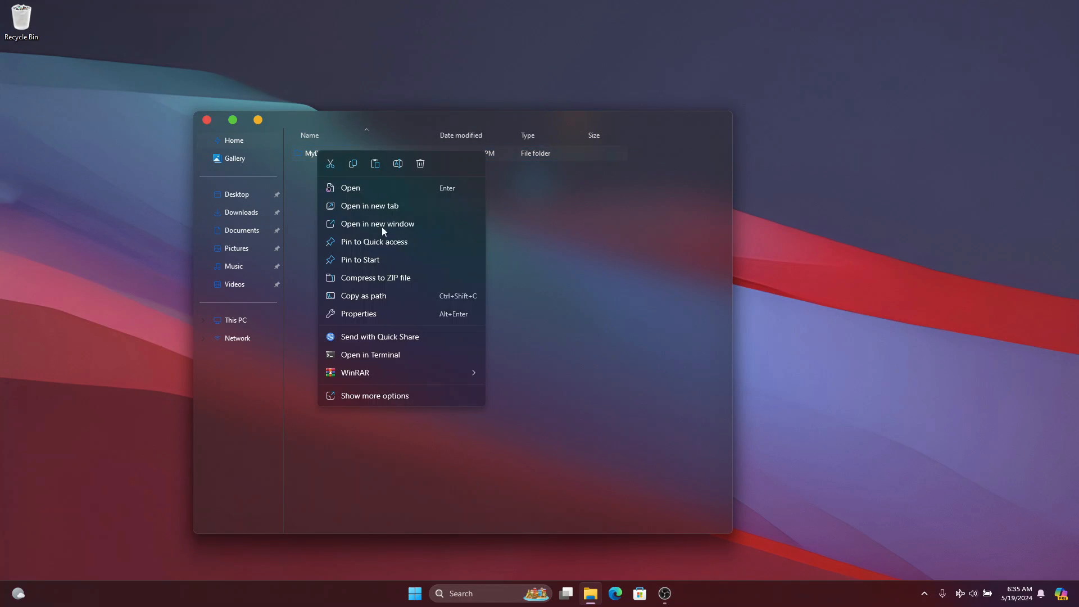
{"action": "left_click", "coordinate": [355, 163]}
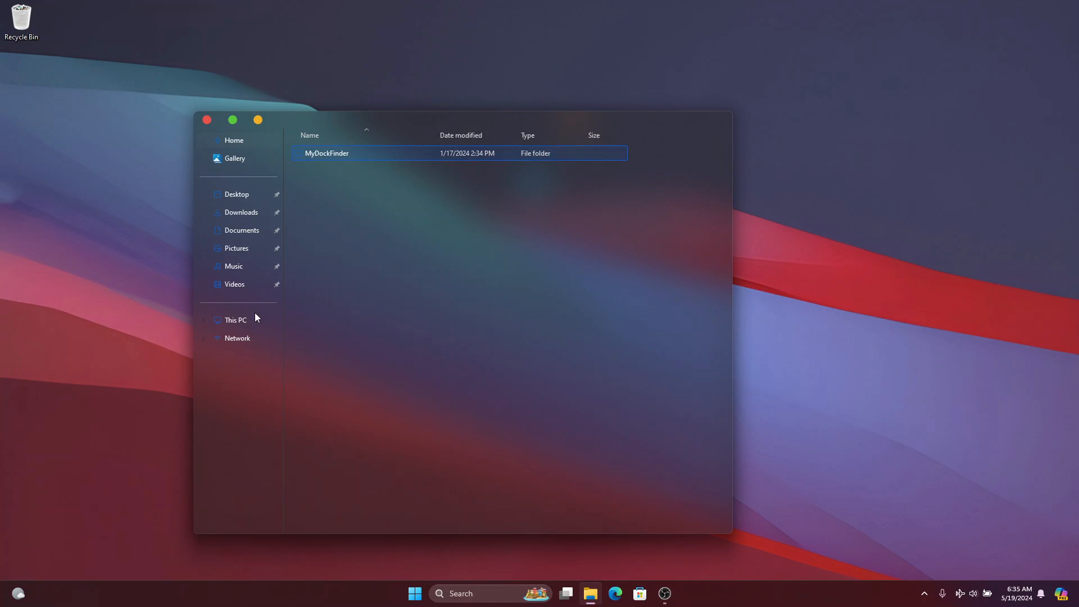
{"action": "left_click", "coordinate": [250, 231]}
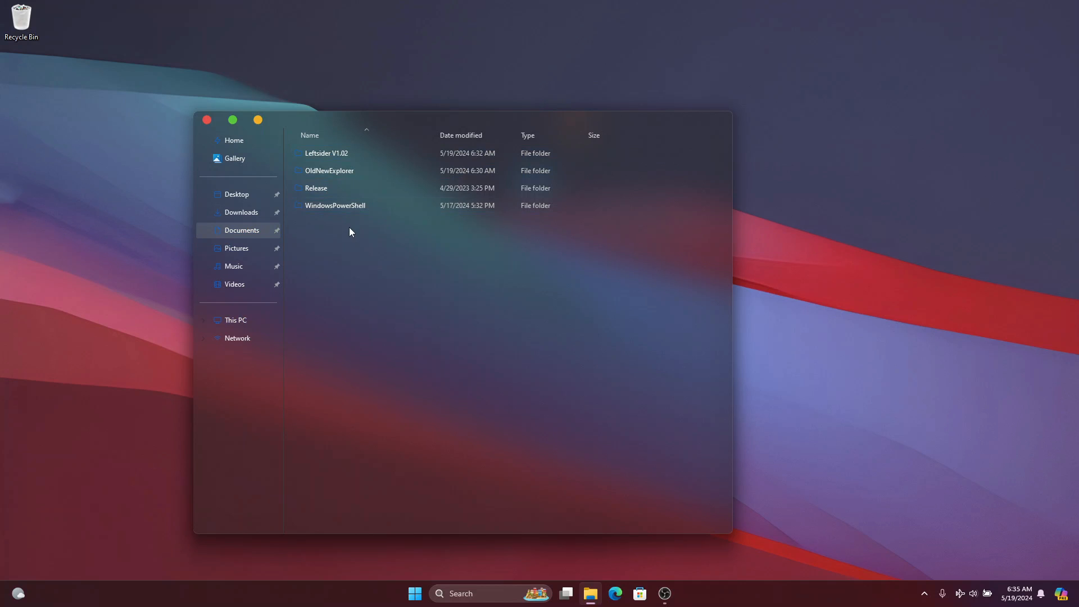
{"action": "left_click", "coordinate": [349, 227]}
{"action": "key", "text": "ctrl+v"}
Launch Dock_64 from the MyDockFinder folder in Documents and allow it access to public and private networks.
{"action": "double_click", "coordinate": [342, 170]}
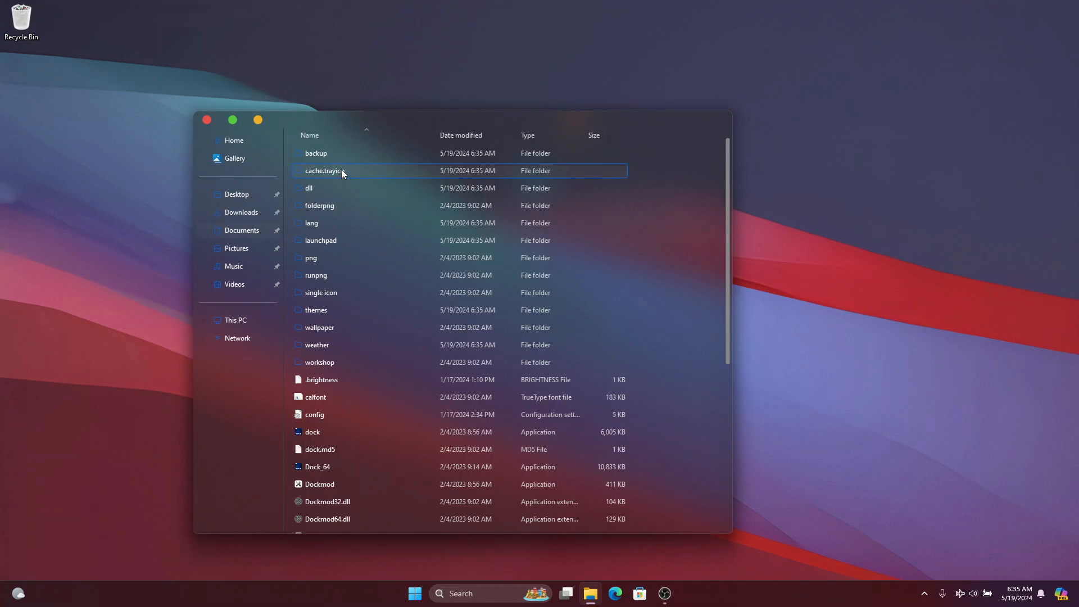
{"action": "scroll", "coordinate": [363, 280], "scroll_direction": "down", "scroll_amount": 1}
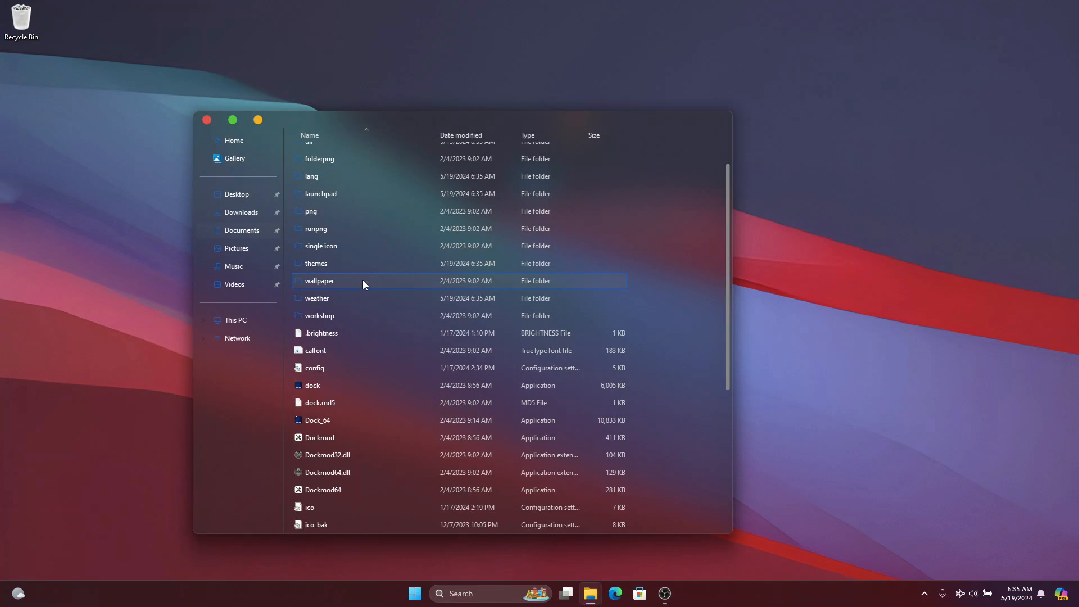
{"action": "left_click", "coordinate": [332, 423]}
{"action": "right_click", "coordinate": [326, 423]}
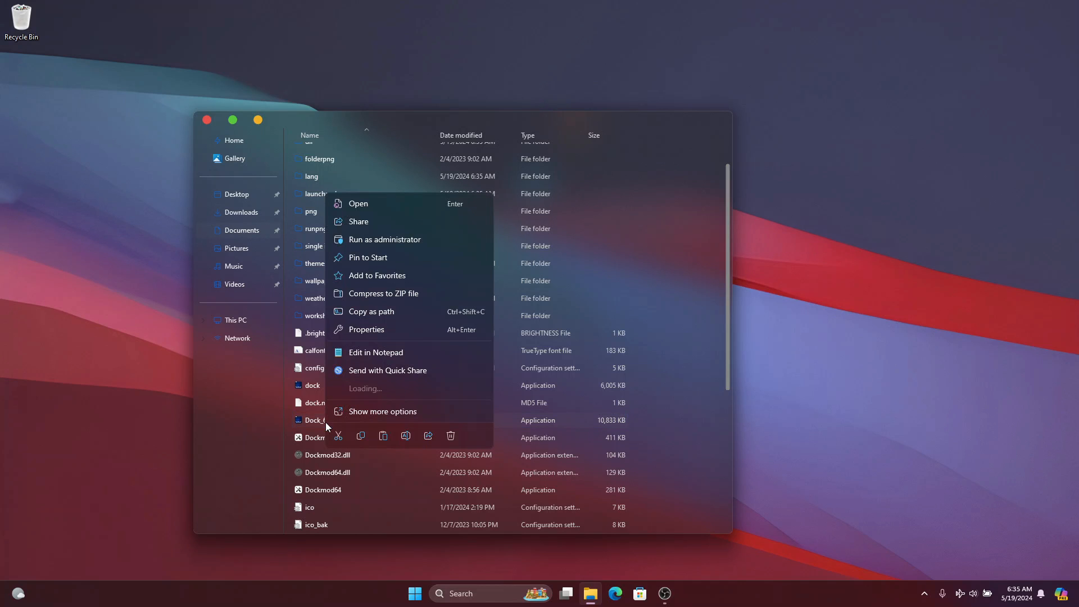
{"action": "left_click", "coordinate": [396, 201]}
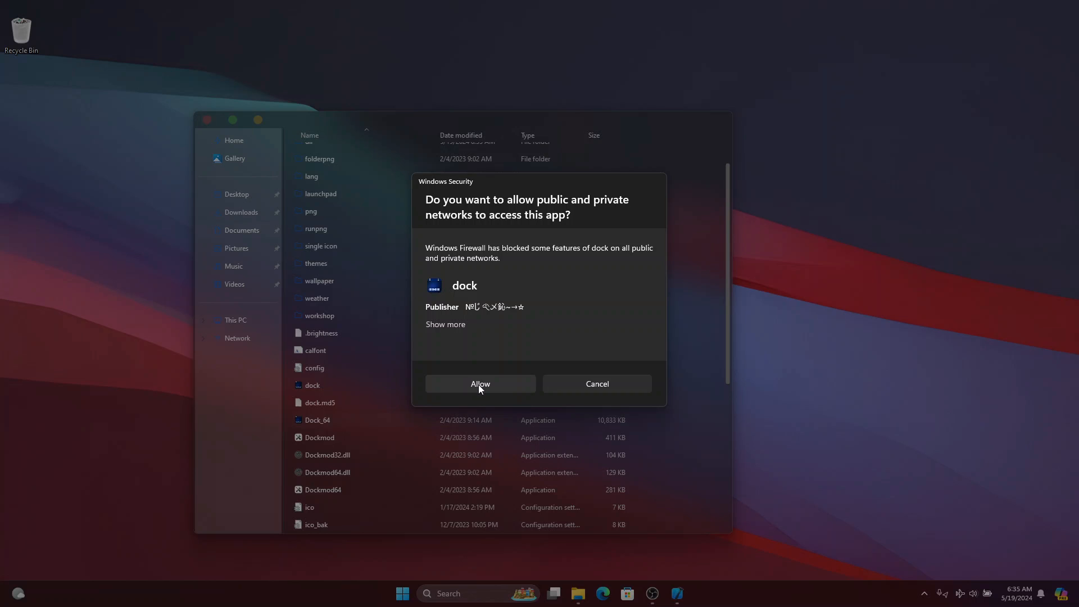
{"action": "left_click", "coordinate": [479, 386]}
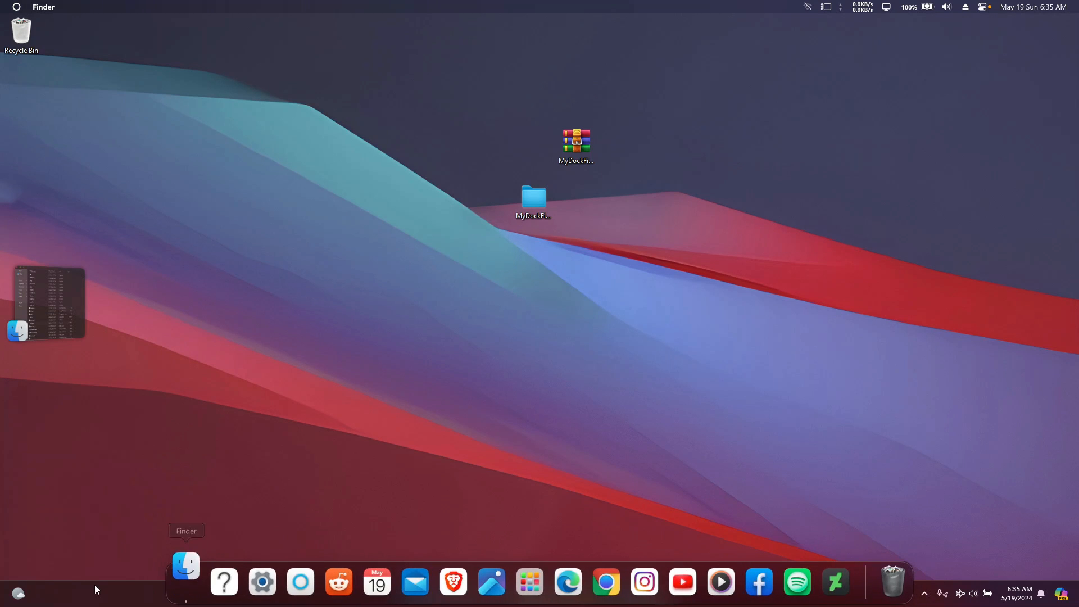
Open Launchpad from the dock, look through its app pages, and close it.
{"action": "left_click", "coordinate": [537, 582]}
{"action": "scroll", "coordinate": [813, 487], "scroll_direction": "down", "scroll_amount": 1}
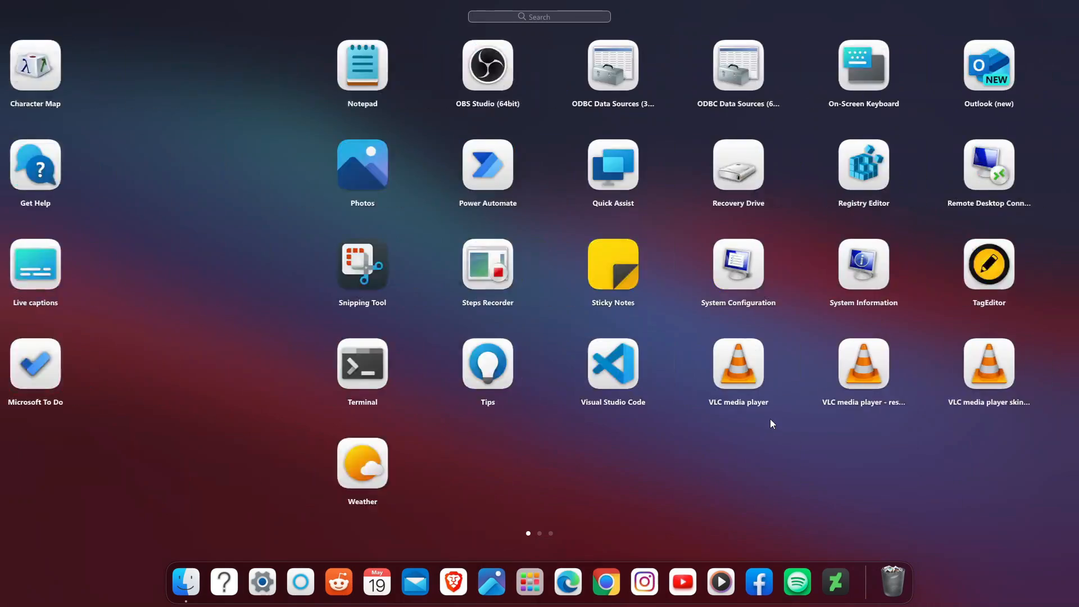
{"action": "scroll", "coordinate": [761, 397], "scroll_direction": "up", "scroll_amount": 2}
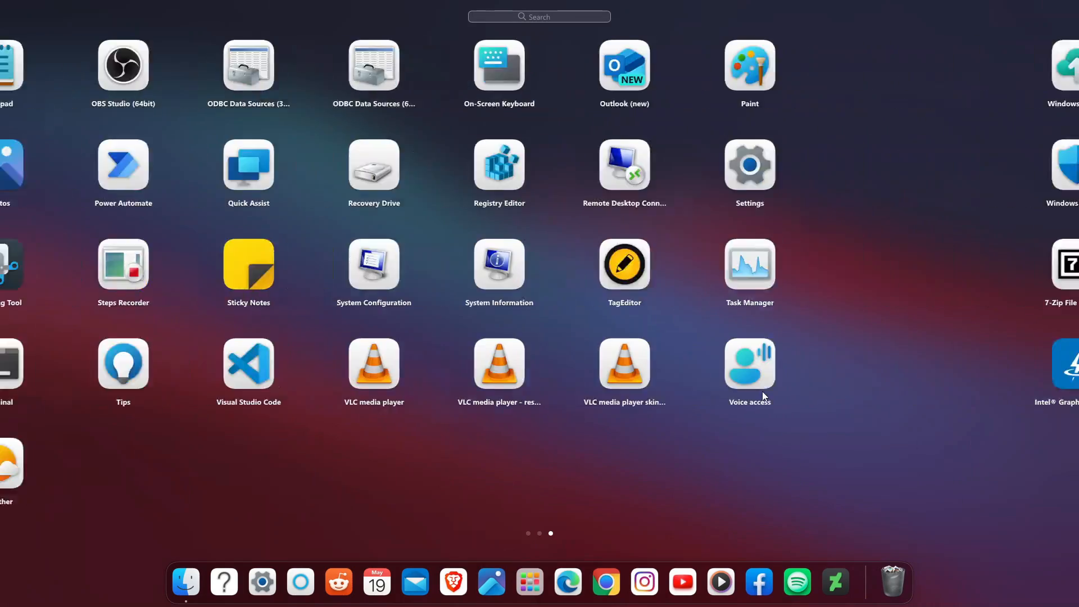
{"action": "left_click", "coordinate": [658, 505]}
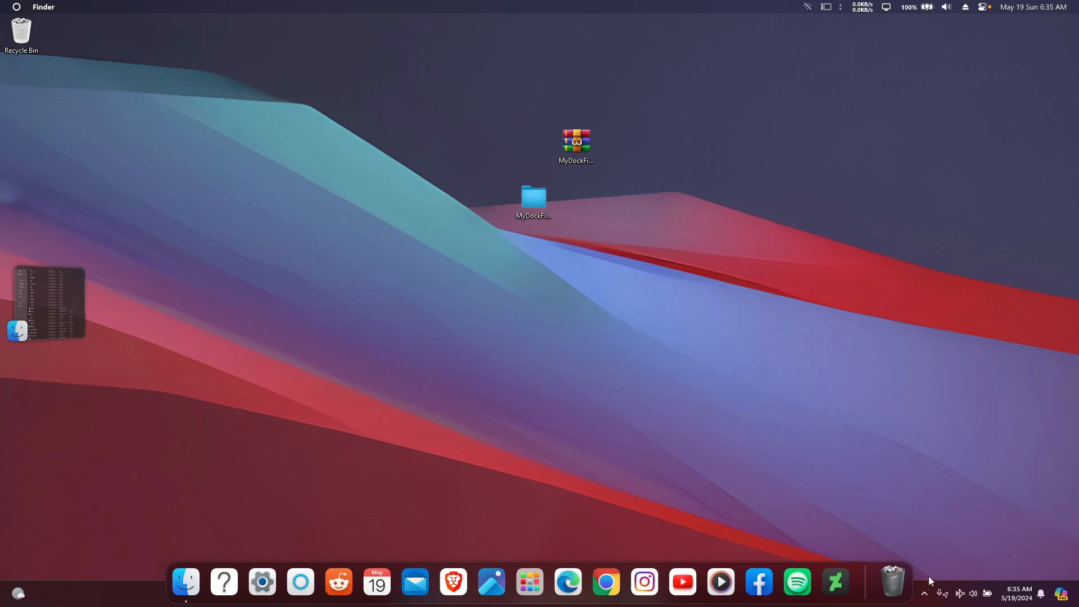
Open the dock's preferences and look through the General settings and the list of setting categories.
{"action": "right_click", "coordinate": [865, 579]}
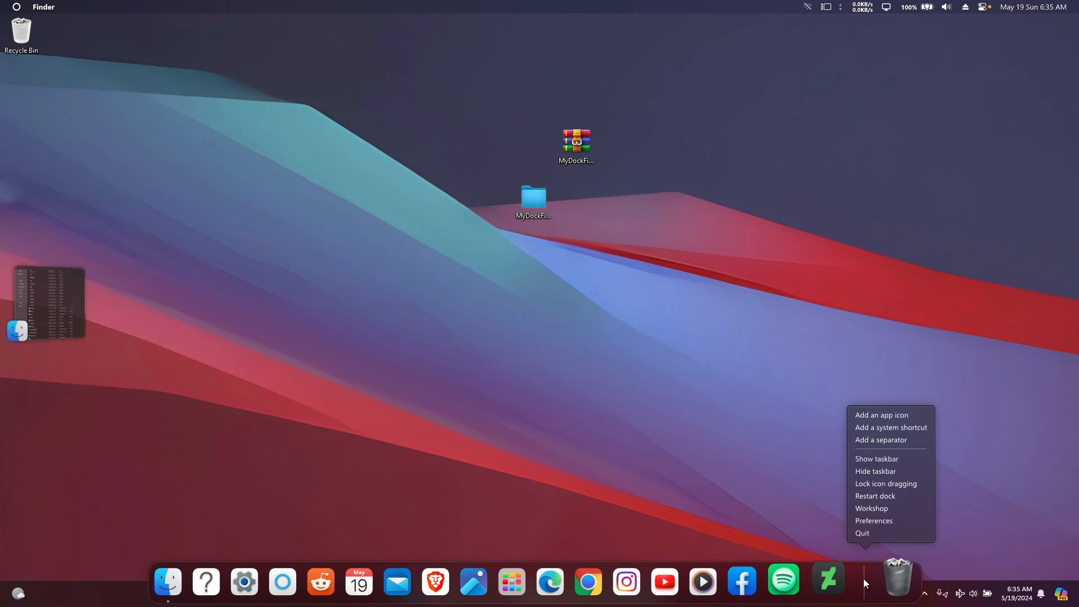
{"action": "left_click", "coordinate": [879, 521]}
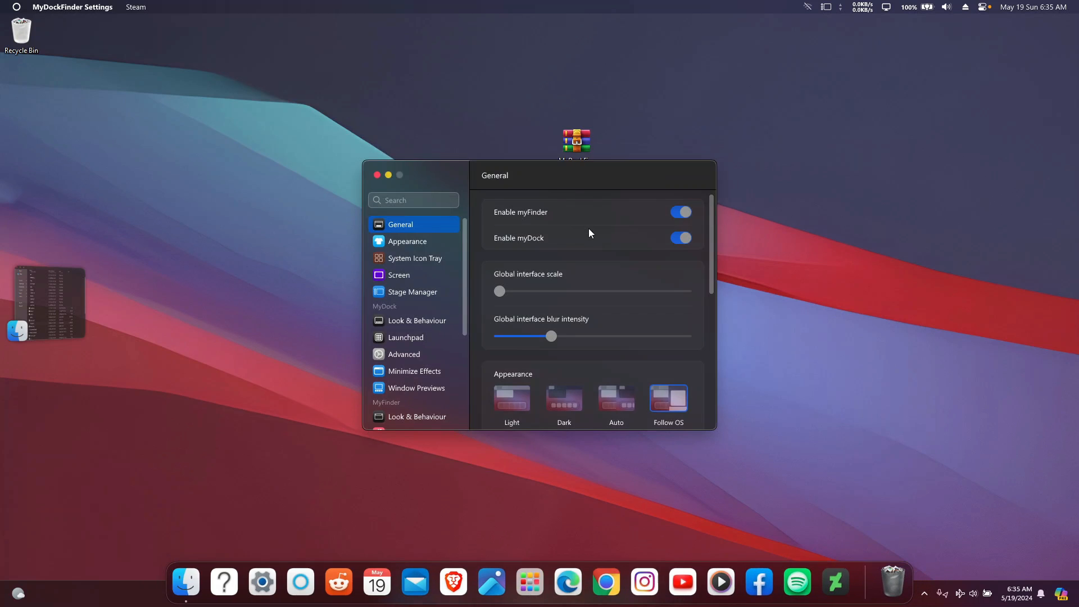
{"action": "scroll", "coordinate": [595, 242], "scroll_direction": "down", "scroll_amount": 2}
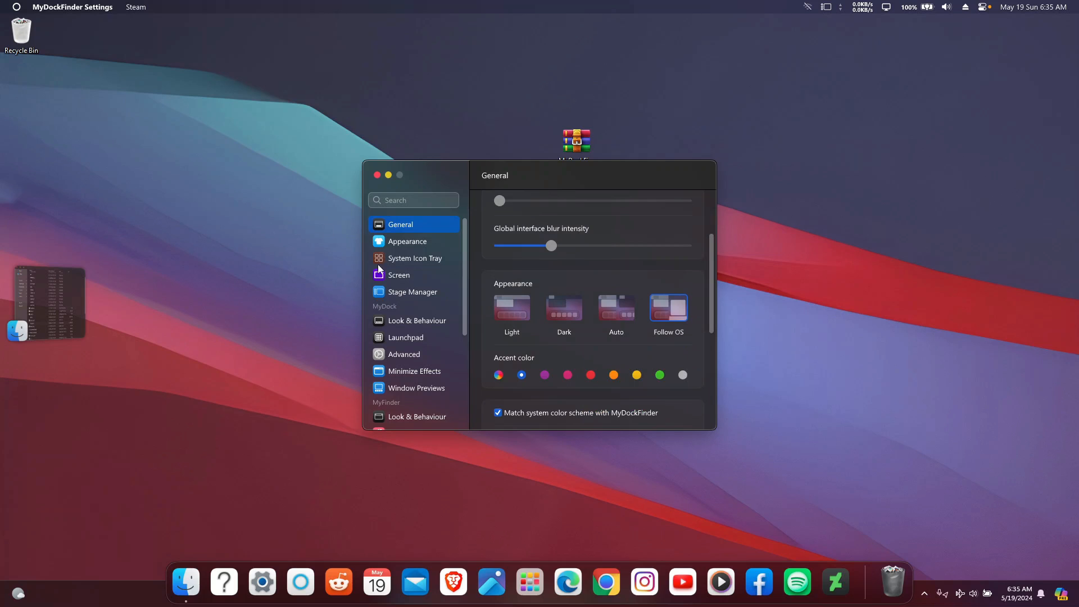
{"action": "scroll", "coordinate": [386, 291], "scroll_direction": "down", "scroll_amount": 5}
{"action": "scroll", "coordinate": [406, 340], "scroll_direction": "up", "scroll_amount": 5}
{"action": "scroll", "coordinate": [543, 305], "scroll_direction": "down", "scroll_amount": 4}
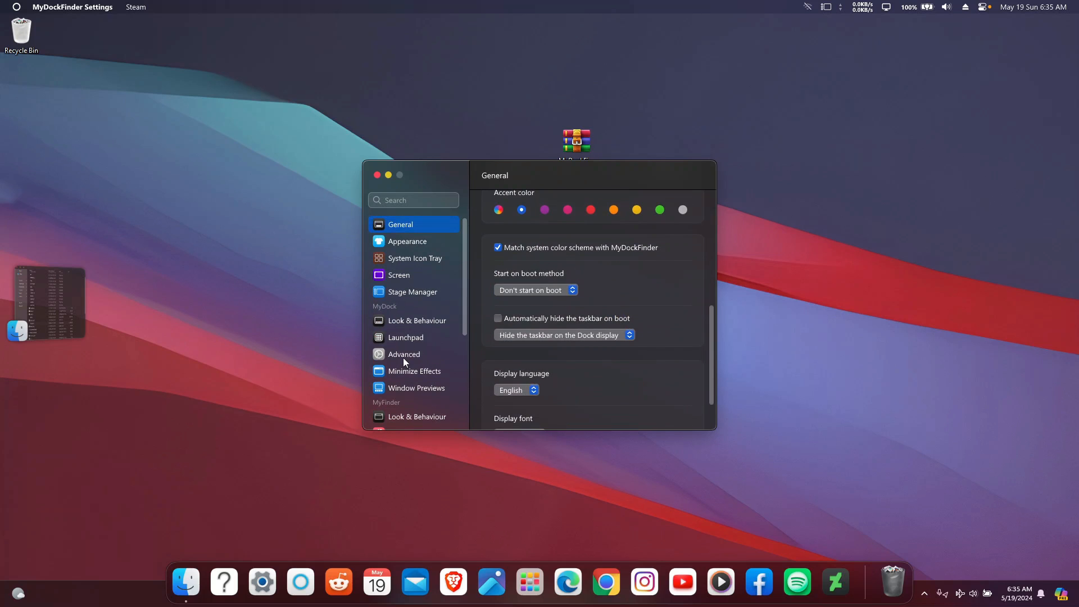
{"action": "scroll", "coordinate": [411, 362], "scroll_direction": "down", "scroll_amount": 5}
{"action": "scroll", "coordinate": [426, 336], "scroll_direction": "up", "scroll_amount": 5}
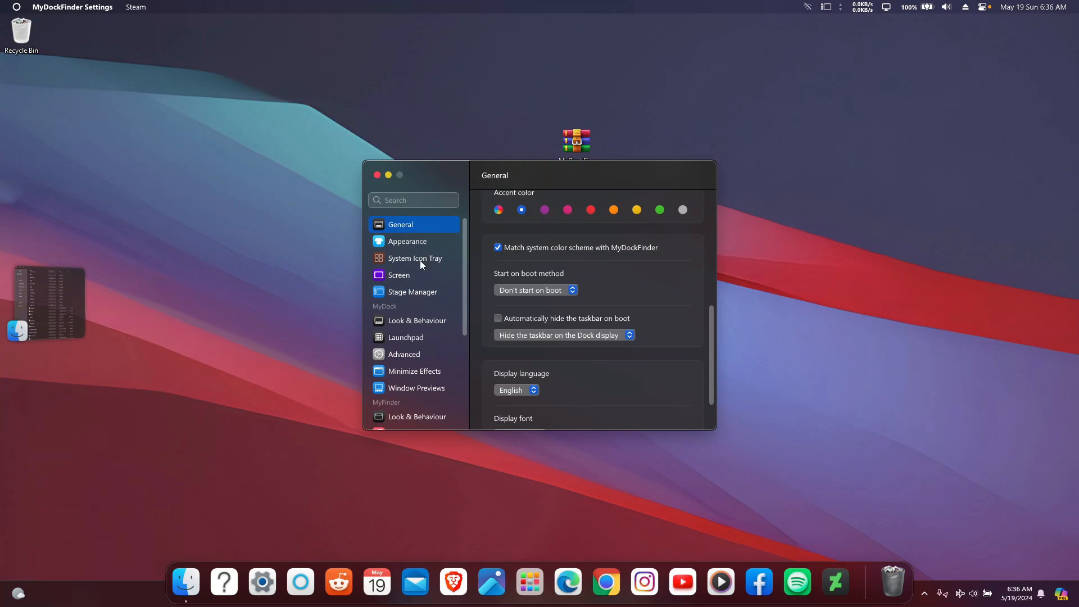
Restore the SamCux dock layout backup from the Advanced MyDock settings and restart the program.
{"action": "left_click", "coordinate": [412, 352]}
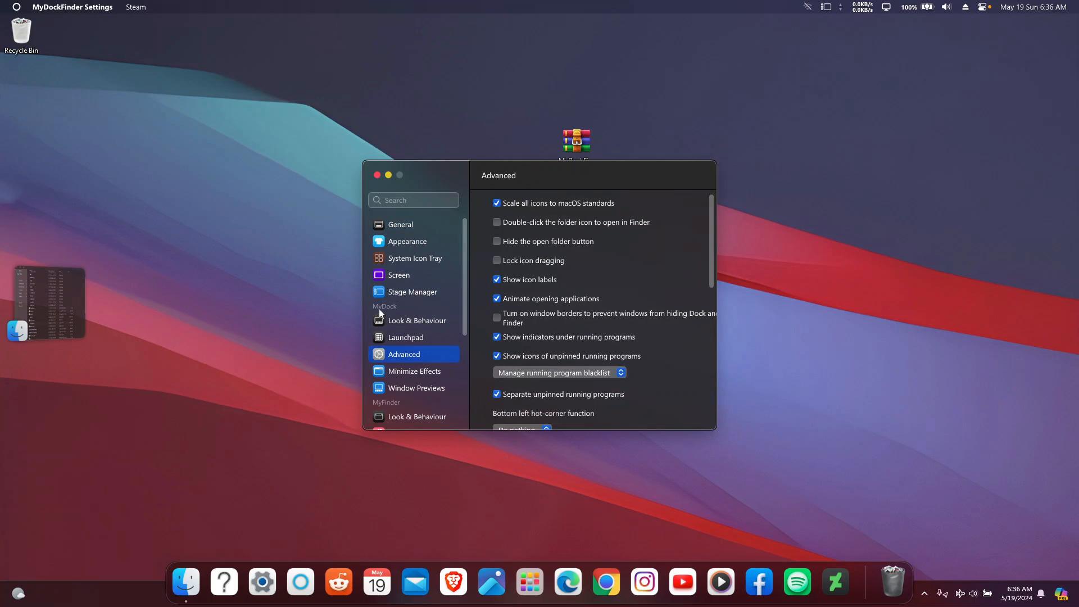
{"action": "scroll", "coordinate": [558, 342], "scroll_direction": "down", "scroll_amount": 10}
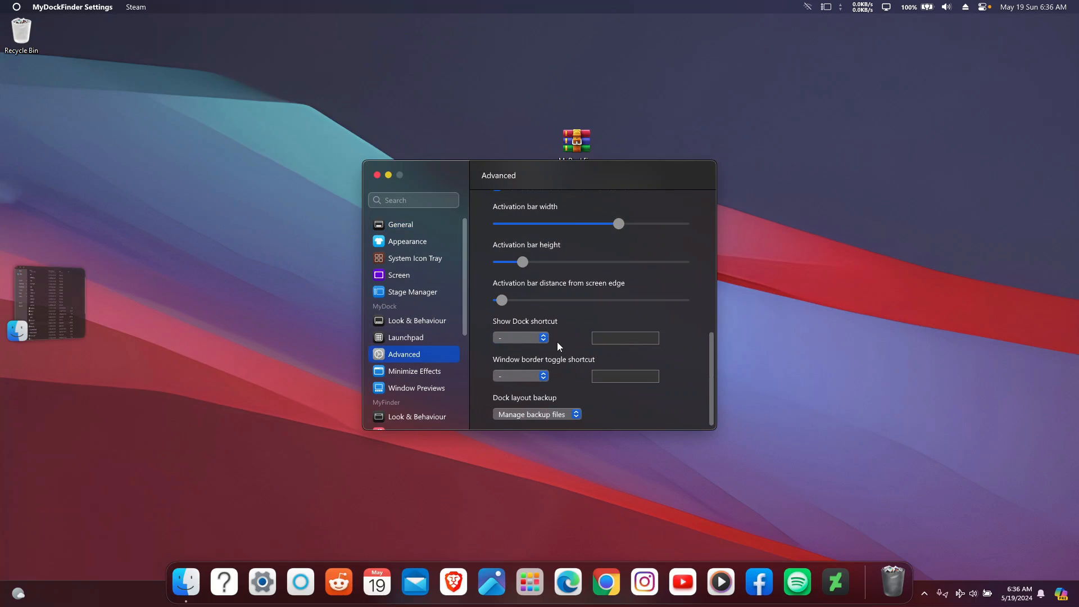
{"action": "left_click", "coordinate": [532, 415]}
{"action": "left_click", "coordinate": [532, 416]}
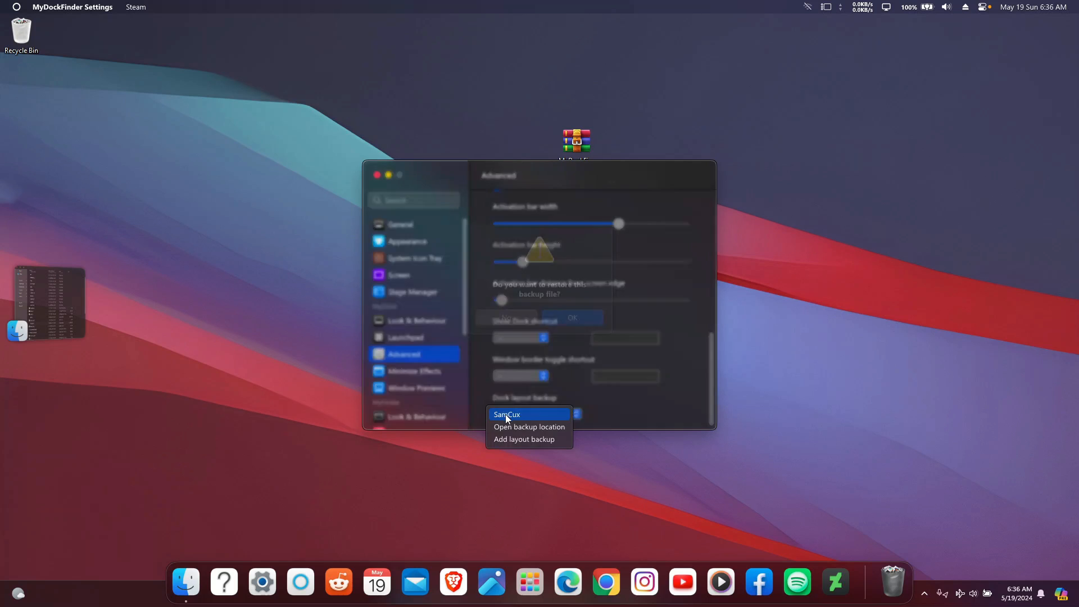
{"action": "left_click", "coordinate": [565, 331]}
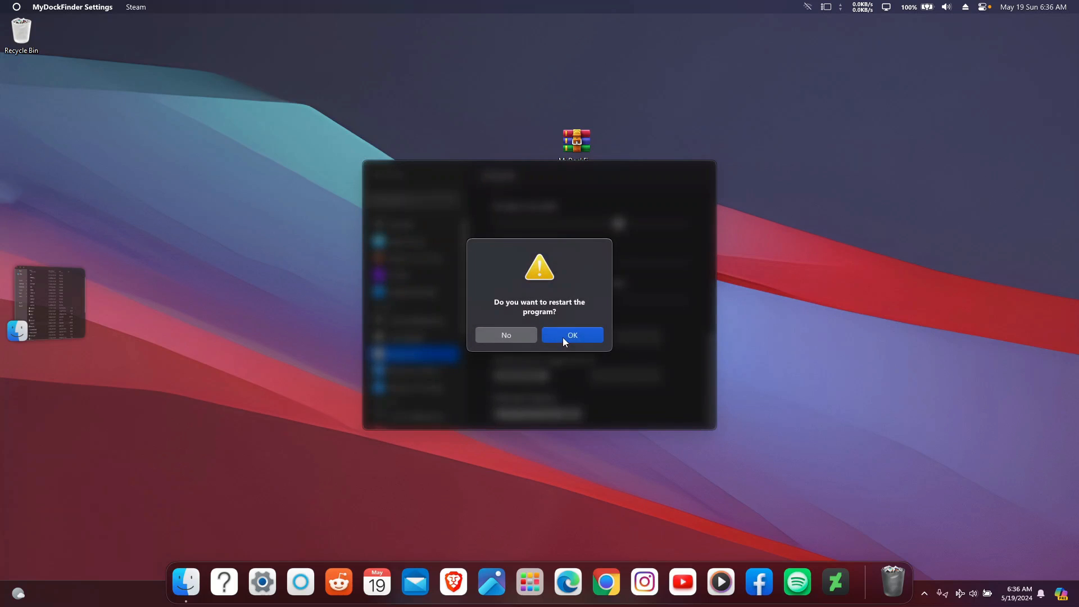
{"action": "left_click", "coordinate": [563, 337]}
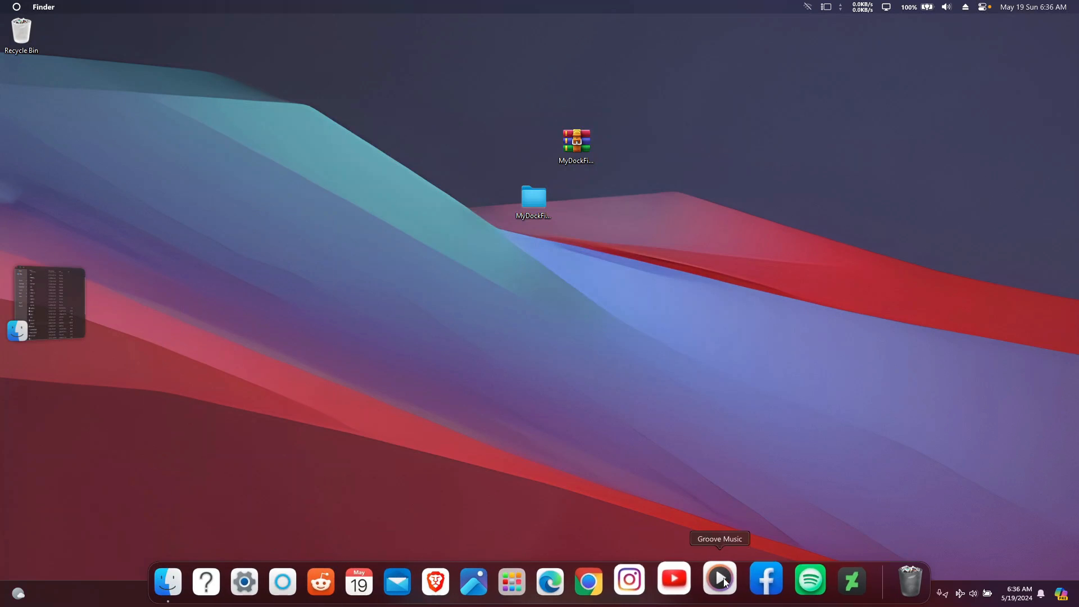
Reopen the dock's preferences and set the start on boot method to Start as a service.
{"action": "right_click", "coordinate": [865, 573]}
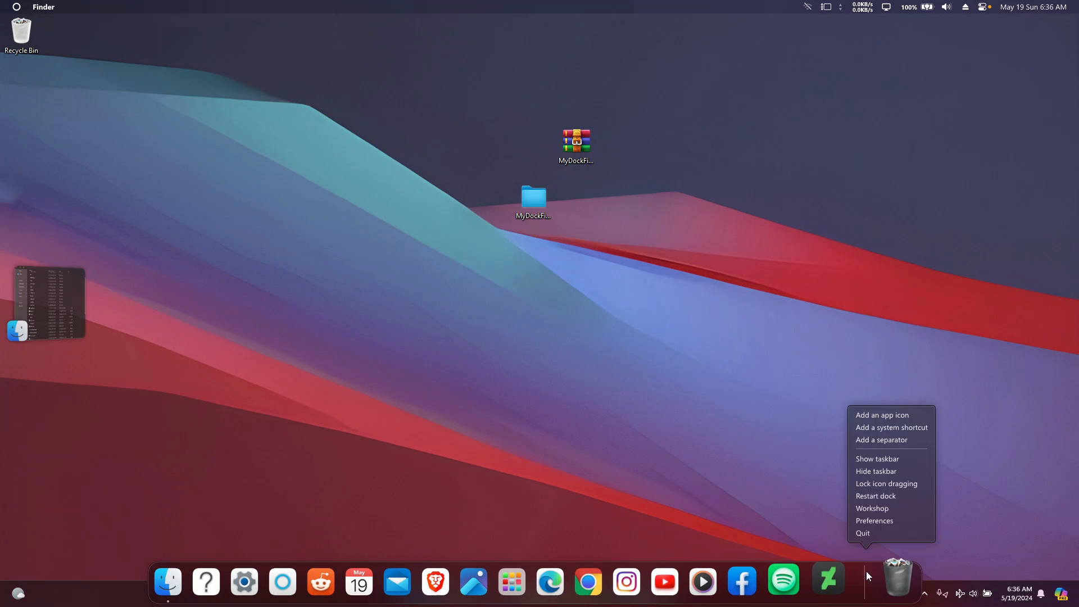
{"action": "left_click", "coordinate": [890, 520]}
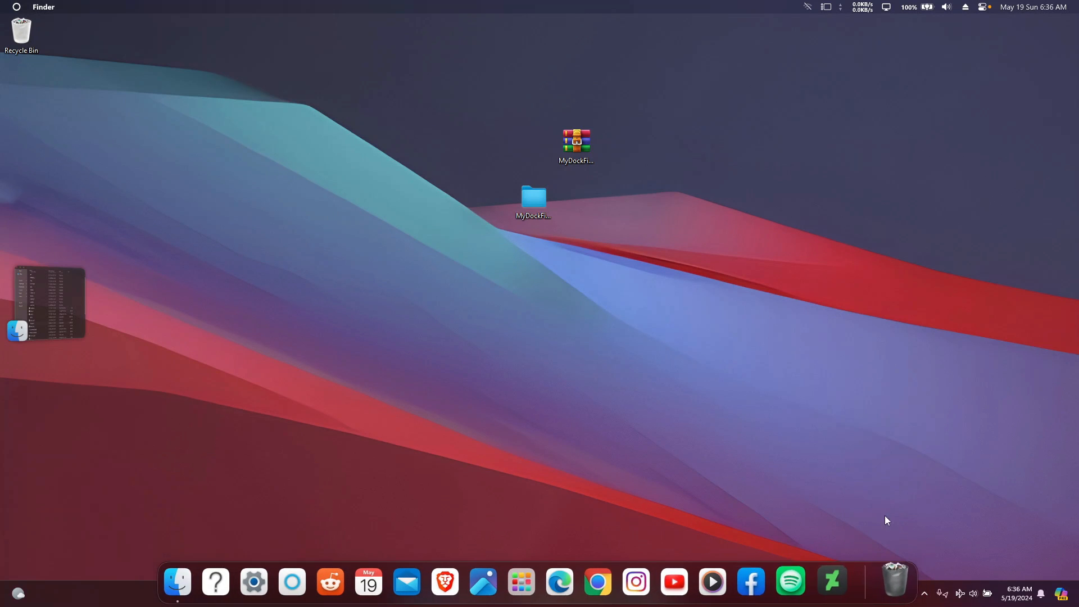
{"action": "scroll", "coordinate": [582, 280], "scroll_direction": "down", "scroll_amount": 4}
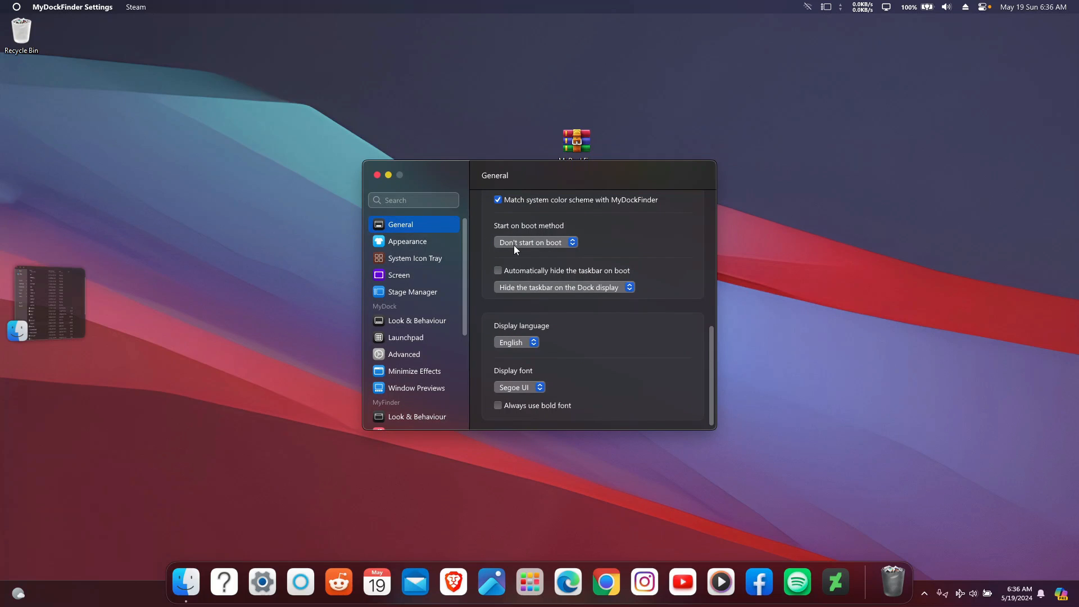
{"action": "left_click", "coordinate": [544, 242]}
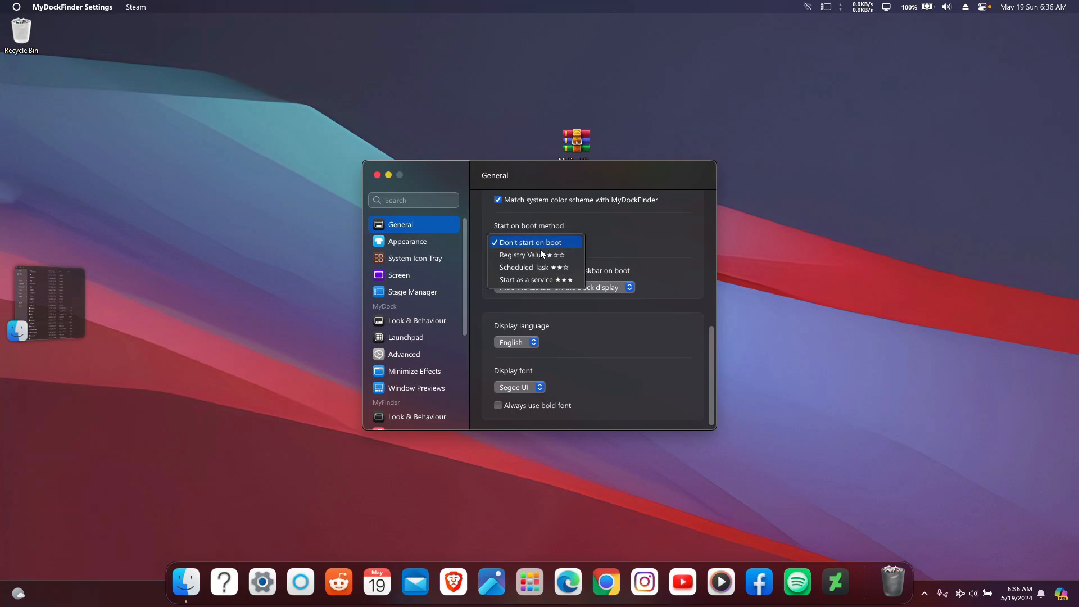
{"action": "left_click", "coordinate": [524, 281]}
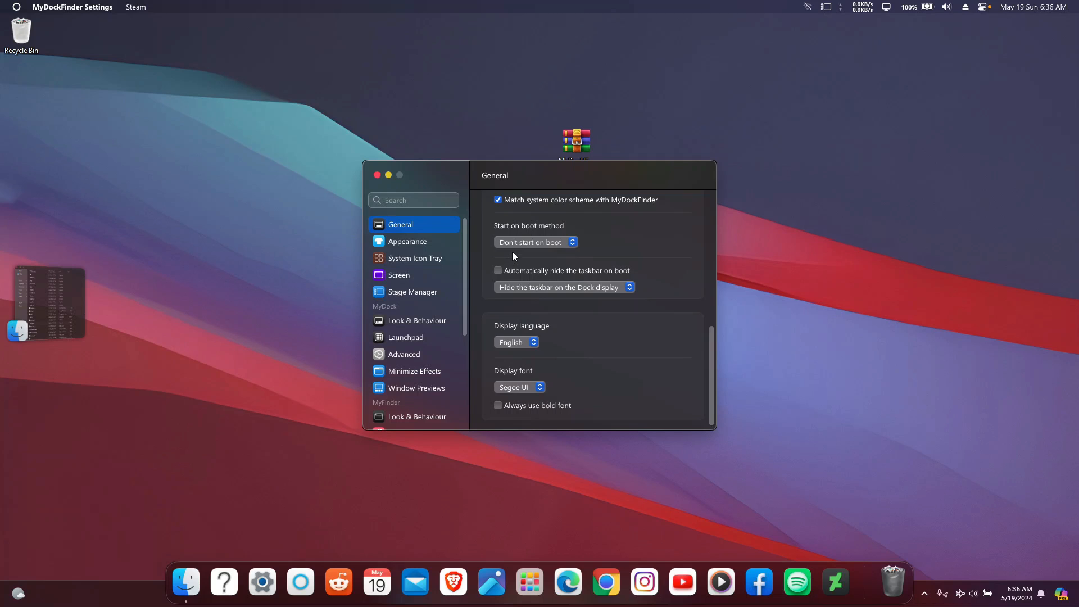
{"action": "left_click", "coordinate": [527, 243]}
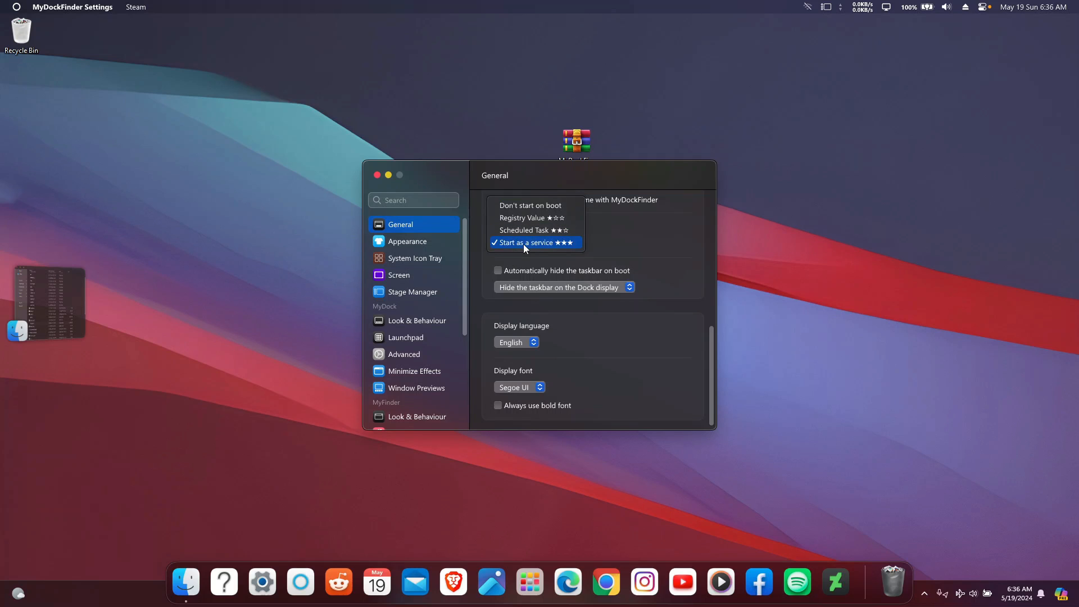
{"action": "left_click", "coordinate": [525, 244]}
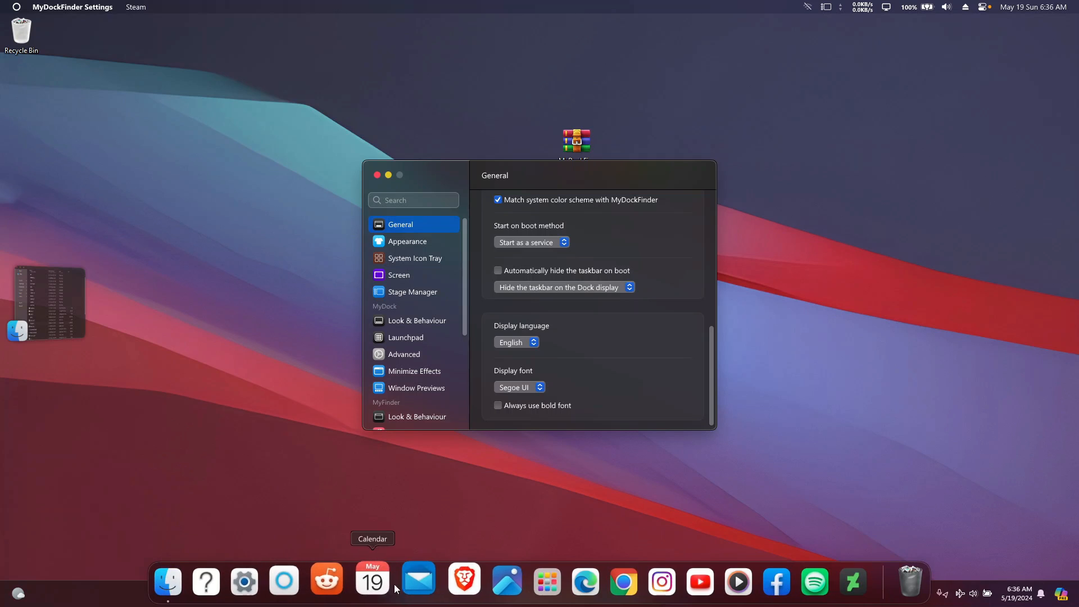
Enable automatic hiding of the taskbar on boot, using the option Hide the taskbar on the Dock display.
{"action": "left_click", "coordinate": [538, 271]}
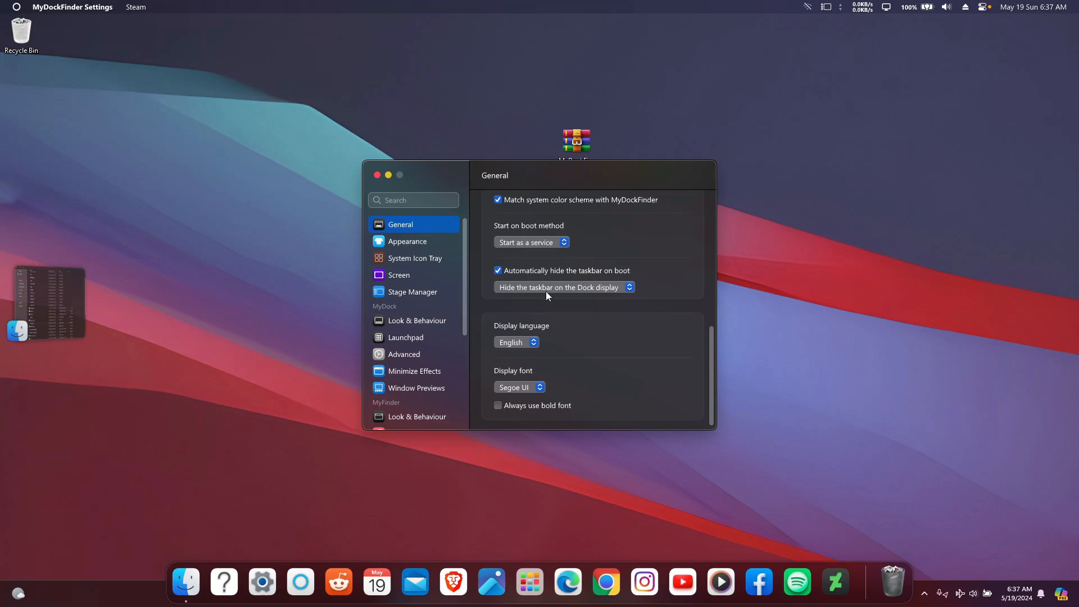
{"action": "left_click", "coordinate": [549, 290]}
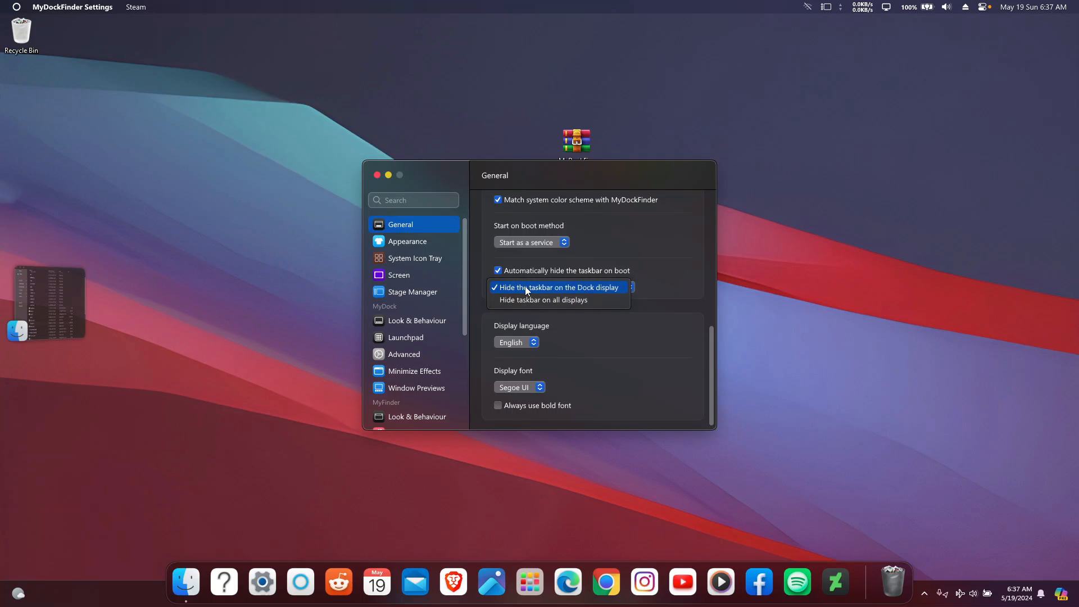
{"action": "left_click", "coordinate": [526, 287]}
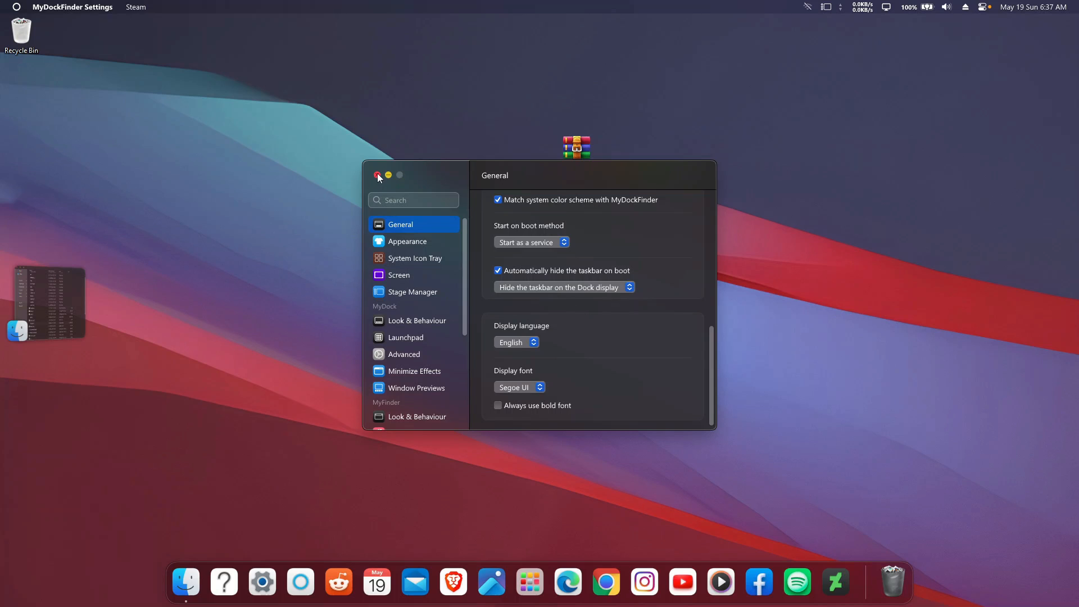
Try out Stage Manager by switching back and forth between the file window and the settings window through its thumbnails.
{"action": "left_click", "coordinate": [52, 298]}
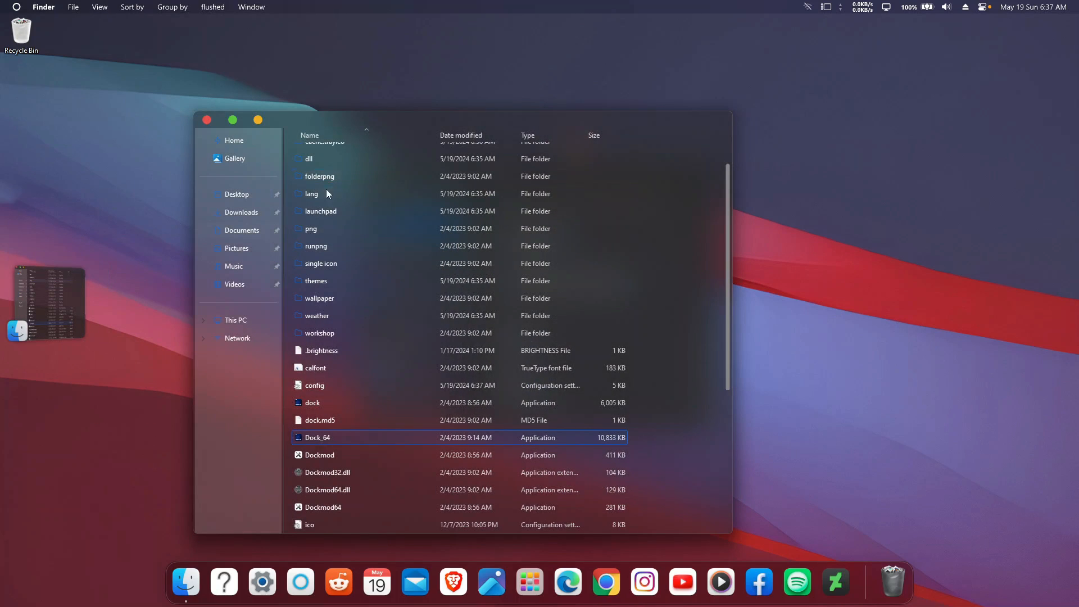
{"action": "left_click", "coordinate": [66, 316]}
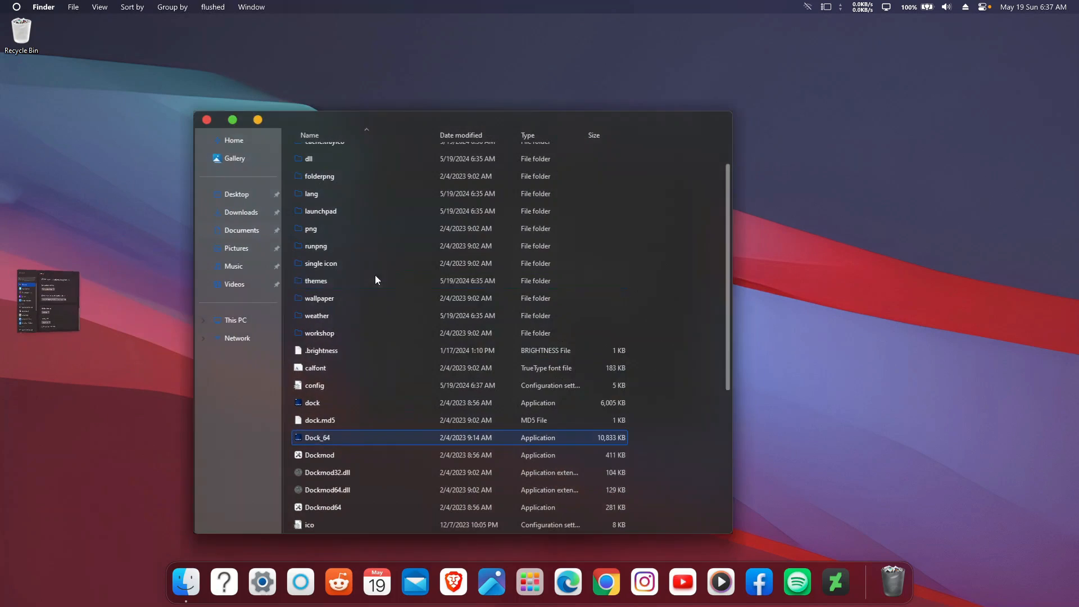
{"action": "left_click", "coordinate": [52, 299]}
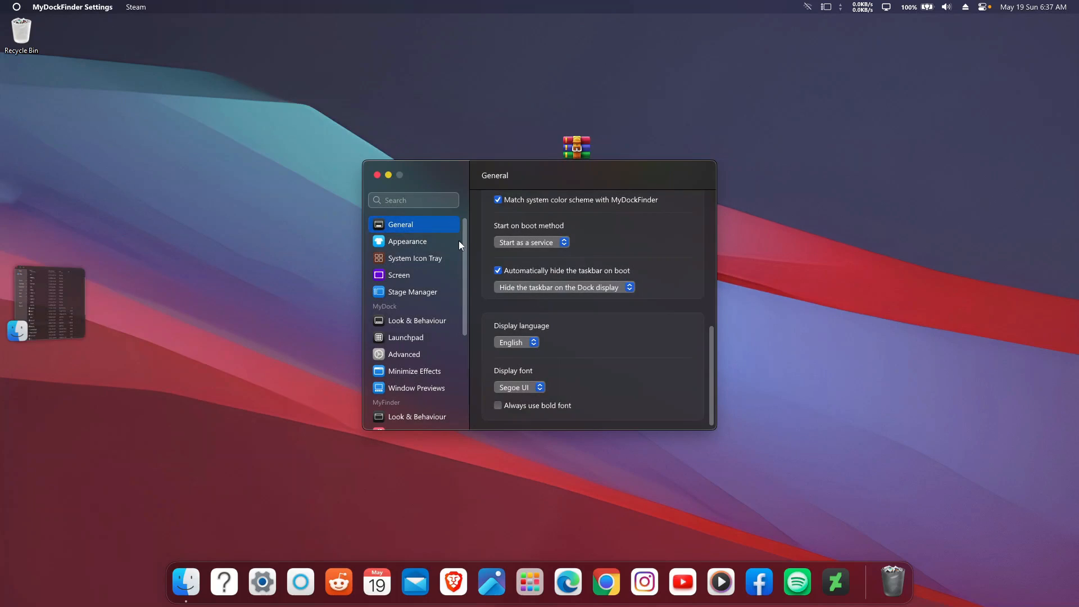
{"action": "left_click", "coordinate": [55, 284]}
{"action": "left_click", "coordinate": [42, 299]}
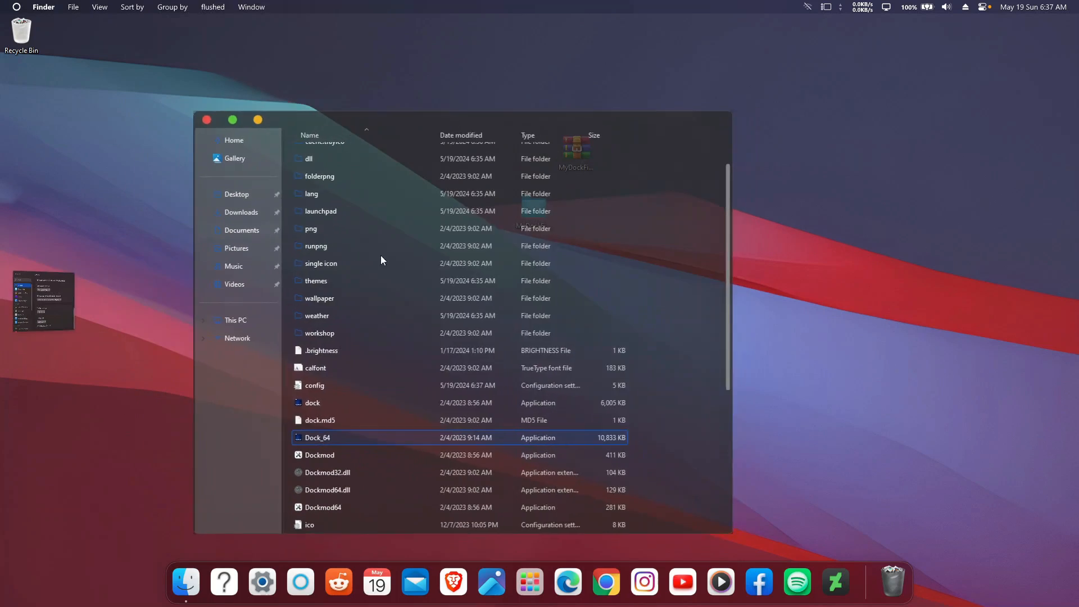
{"action": "left_click", "coordinate": [18, 293]}
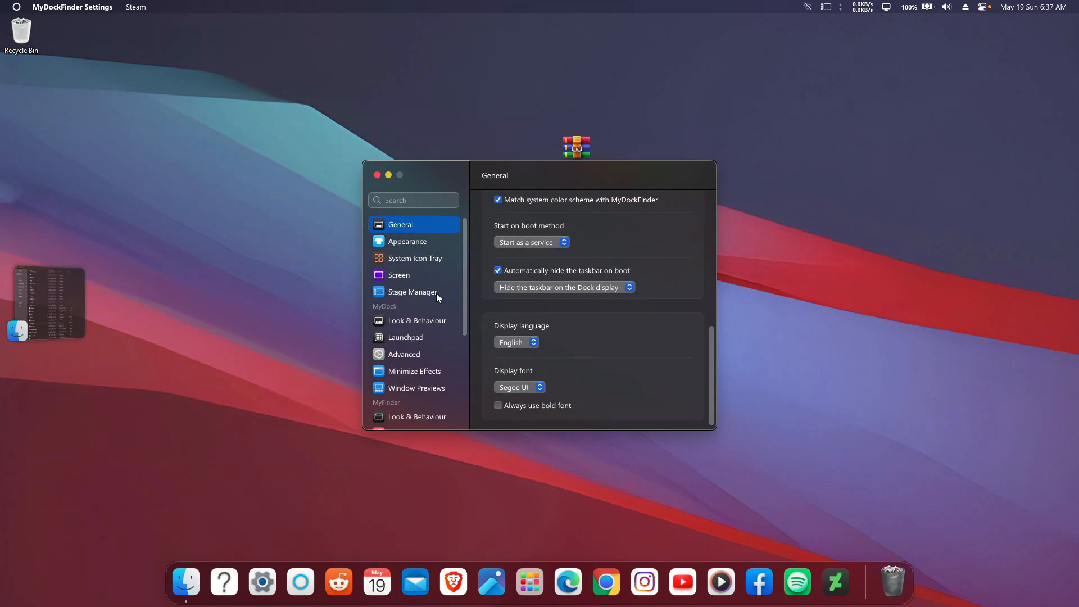
Turn off Open Stage Manager for the W2442 display in the Stage Manager settings.
{"action": "left_click", "coordinate": [437, 294]}
{"action": "scroll", "coordinate": [540, 236], "scroll_direction": "down", "scroll_amount": 3}
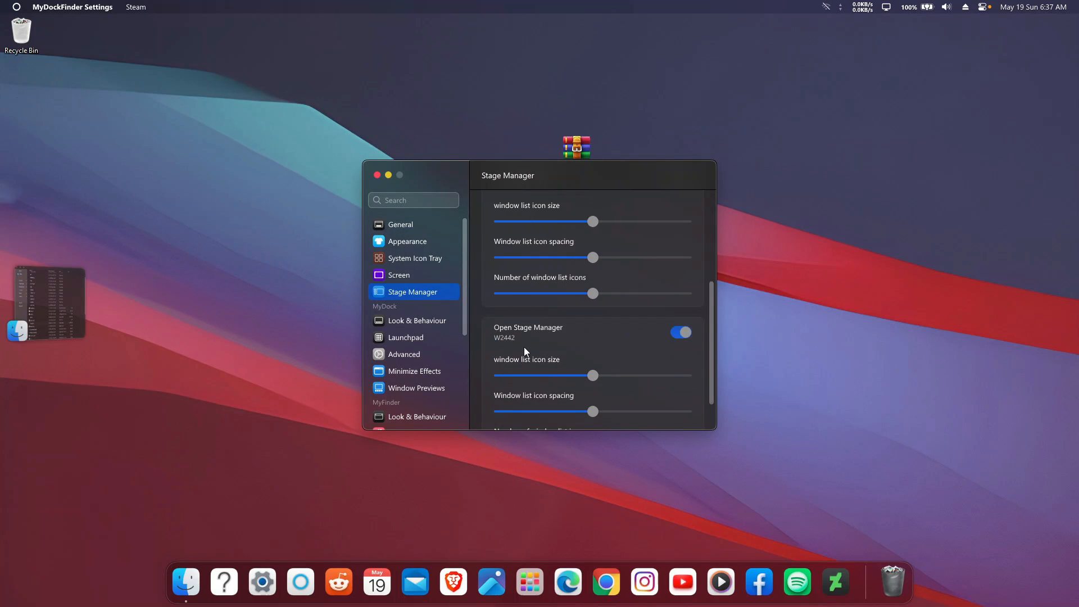
{"action": "left_click", "coordinate": [680, 333]}
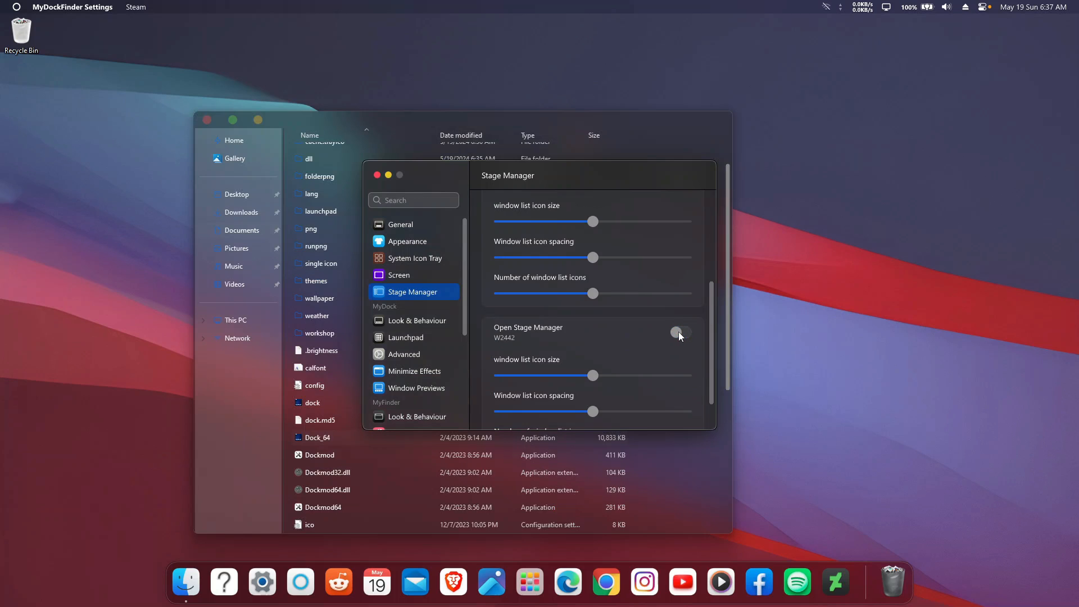
Test minimizing and restoring the settings window through the dock, and leave both it and the file window minimized.
{"action": "left_click", "coordinate": [390, 176]}
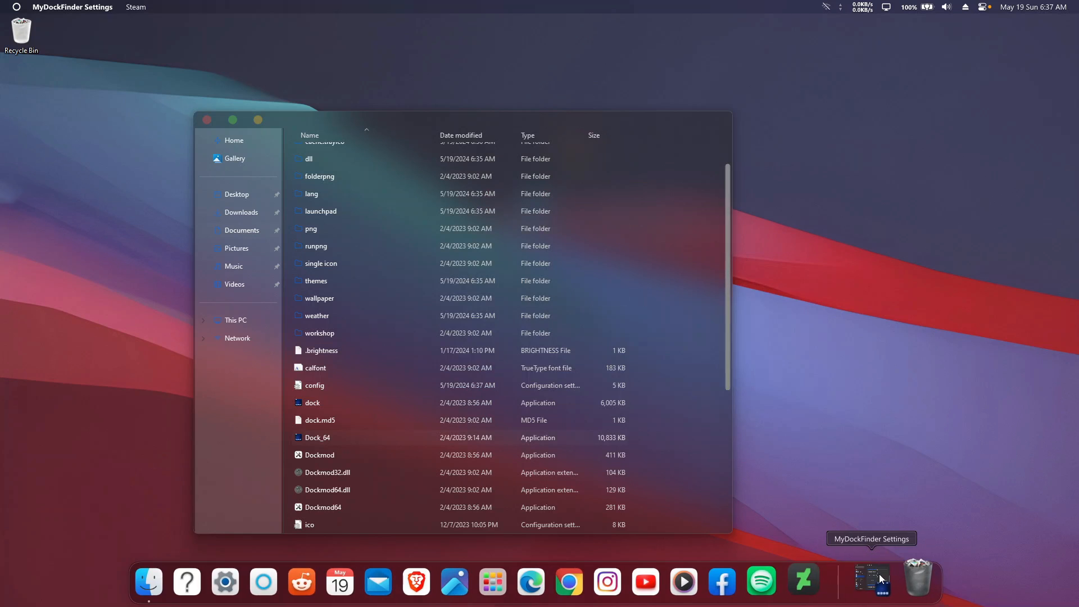
{"action": "left_click", "coordinate": [880, 579]}
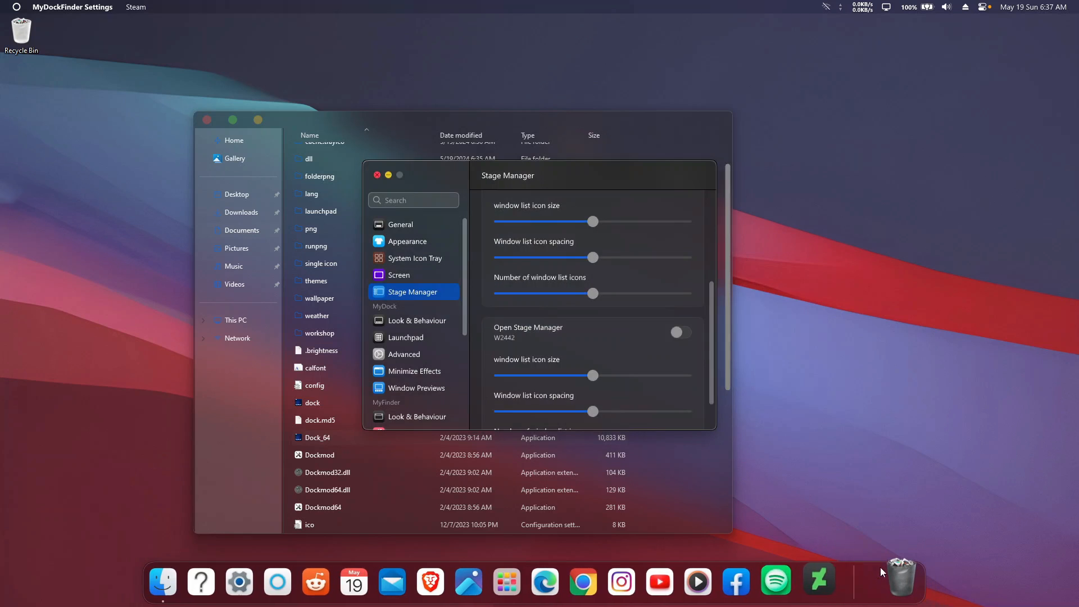
{"action": "left_click", "coordinate": [388, 176]}
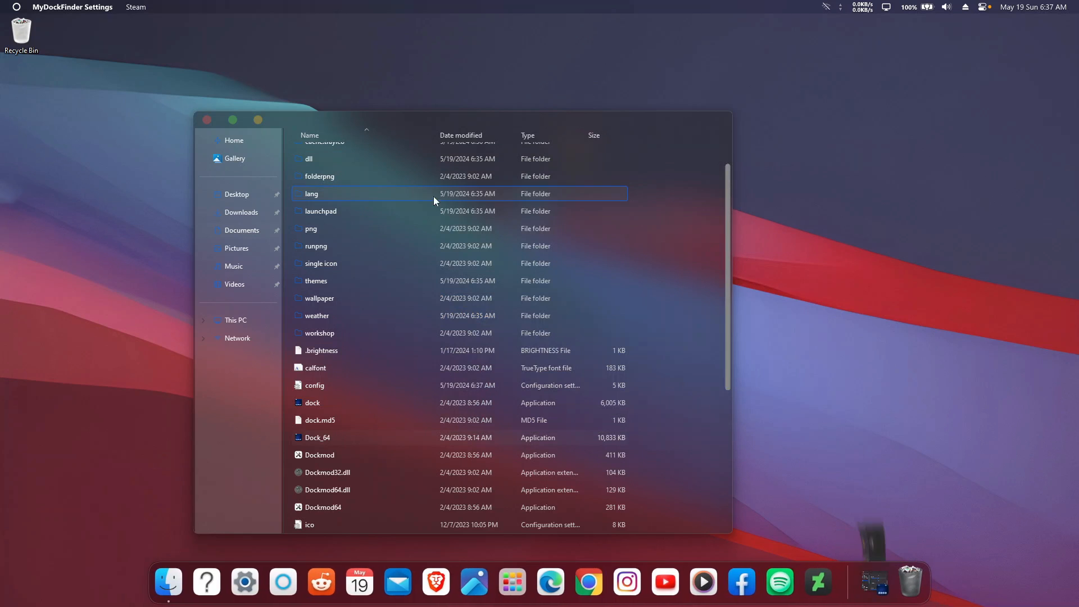
{"action": "left_click", "coordinate": [881, 586]}
{"action": "left_click", "coordinate": [258, 119]}
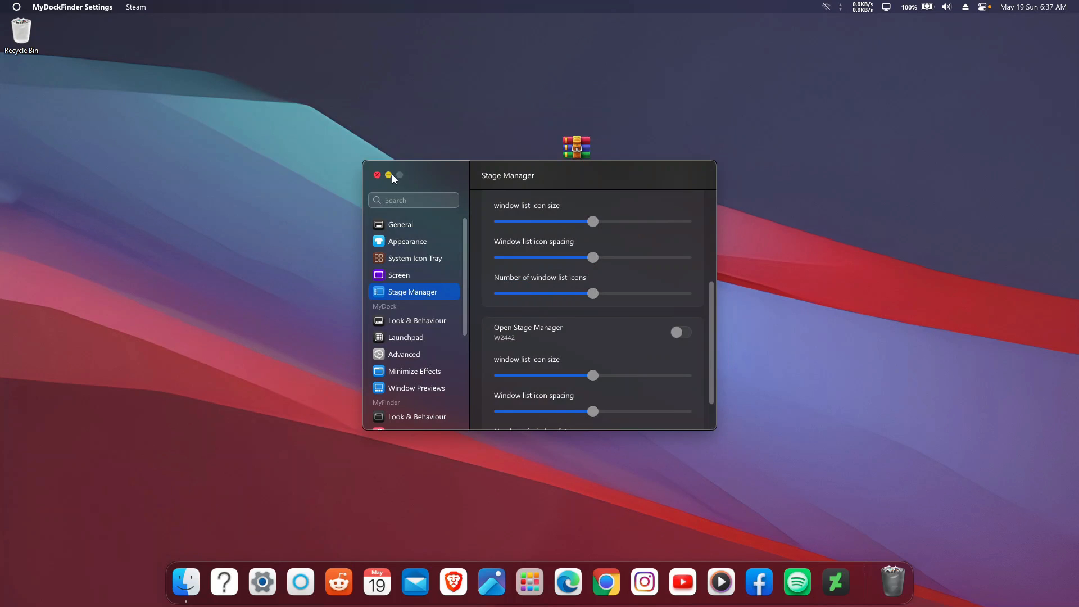
{"action": "left_click", "coordinate": [387, 175]}
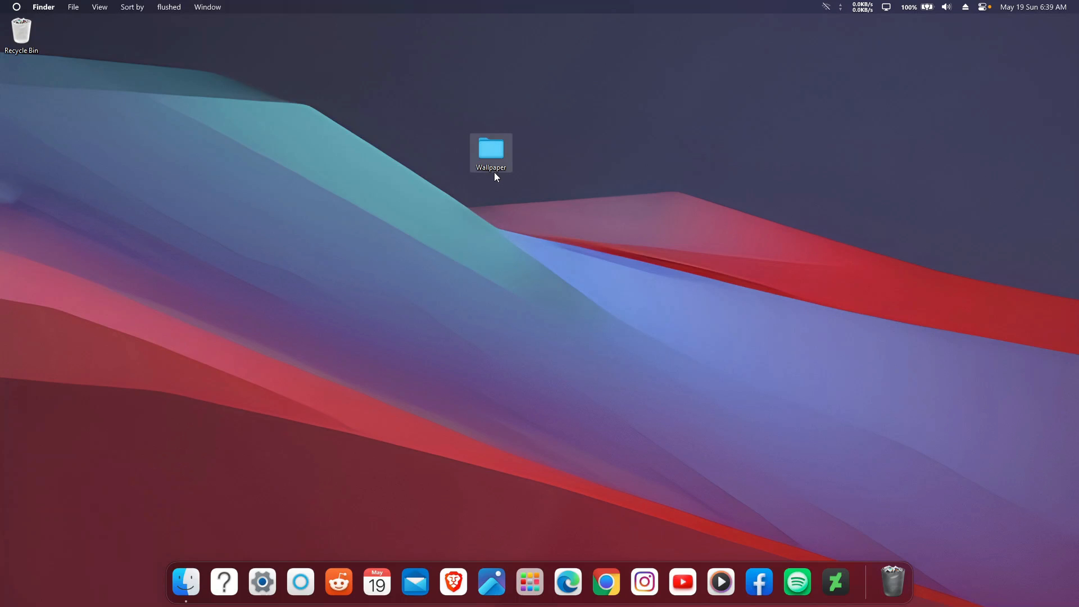
Set the image martin-martz-7Zou5Z2g72U-unsplash from the desktop's Wallpaper folder as the desktop background and close the folder.
{"action": "double_click", "coordinate": [495, 151]}
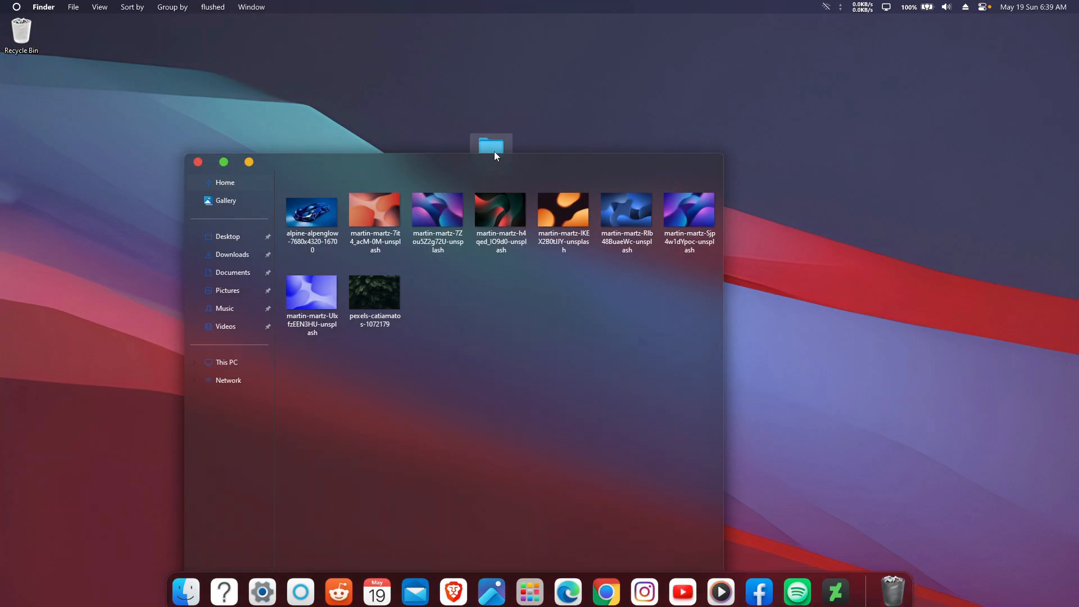
{"action": "left_click_drag", "start_coordinate": [646, 303], "coordinate": [279, 200]}
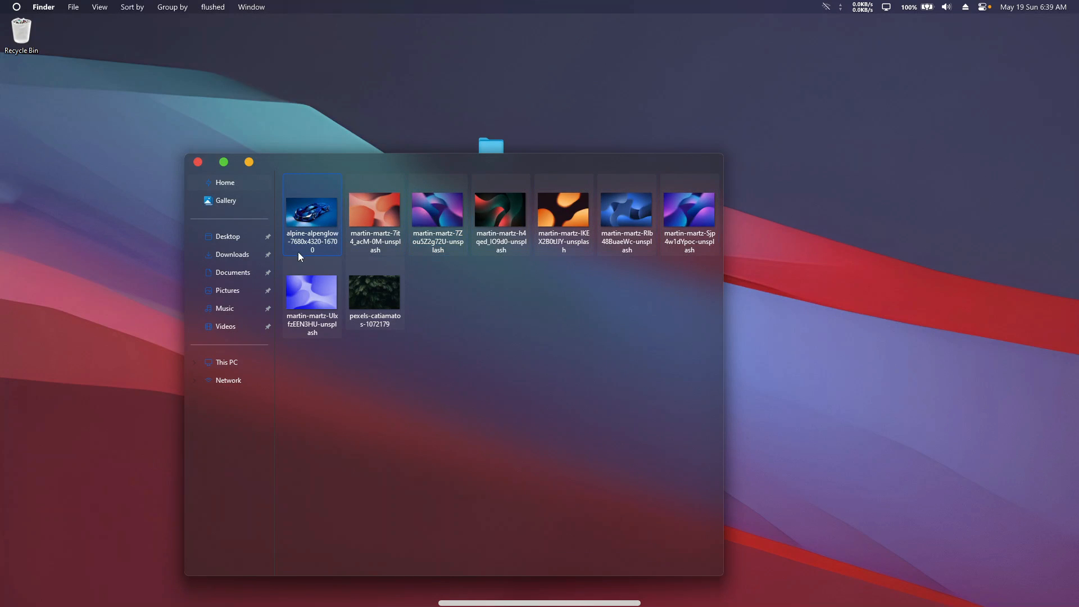
{"action": "left_click", "coordinate": [427, 200]}
{"action": "right_click", "coordinate": [444, 207]}
{"action": "left_click", "coordinate": [549, 299]}
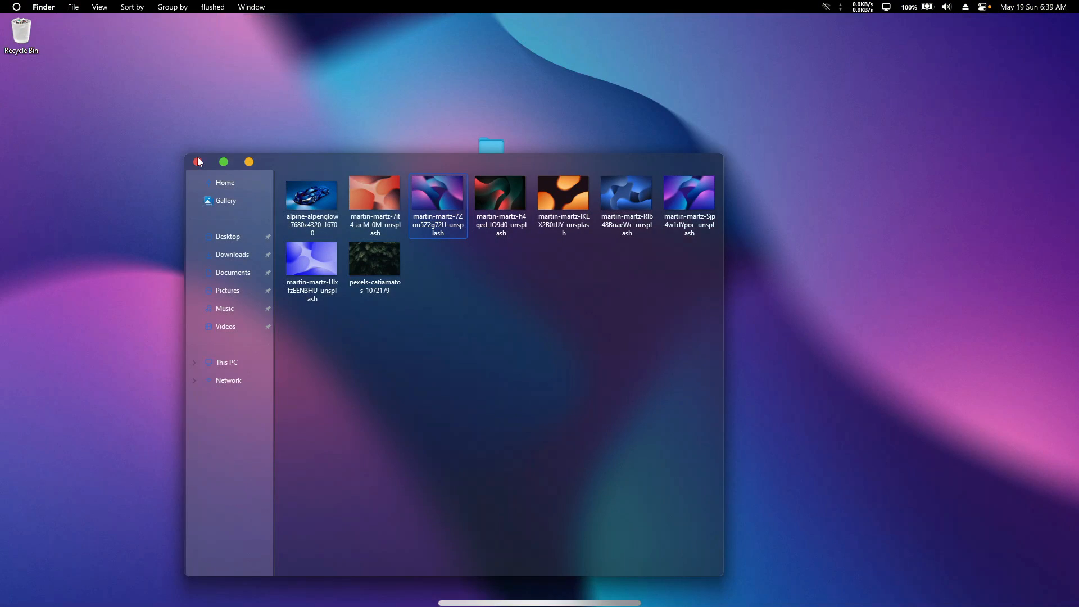
{"action": "left_click", "coordinate": [198, 162]}
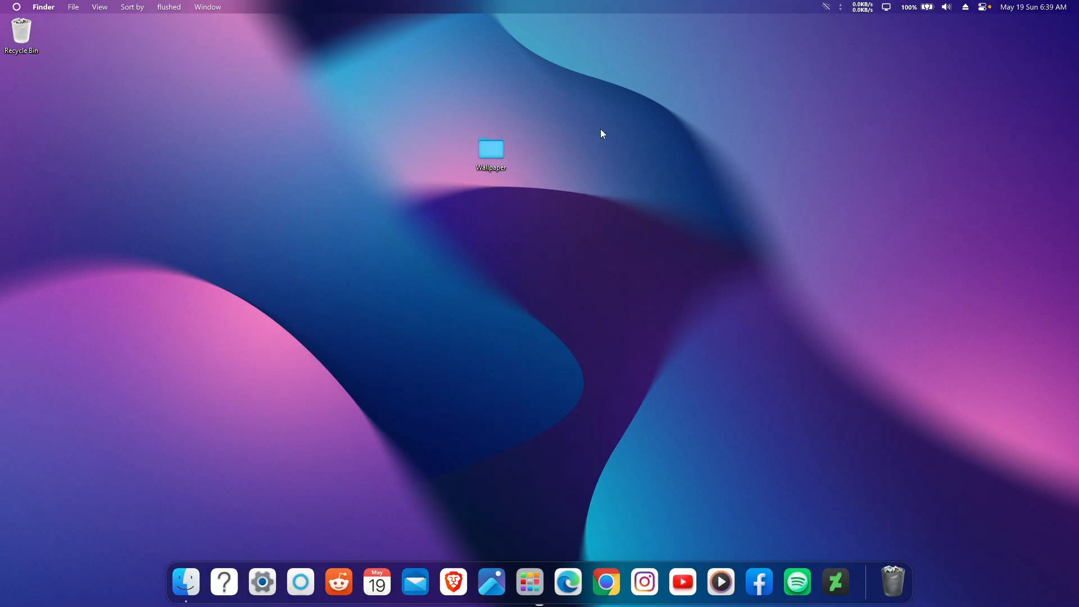
Open the file manager at This PC, reposition the window and reduce its height to view its look, and minimize it.
{"action": "left_click", "coordinate": [189, 582]}
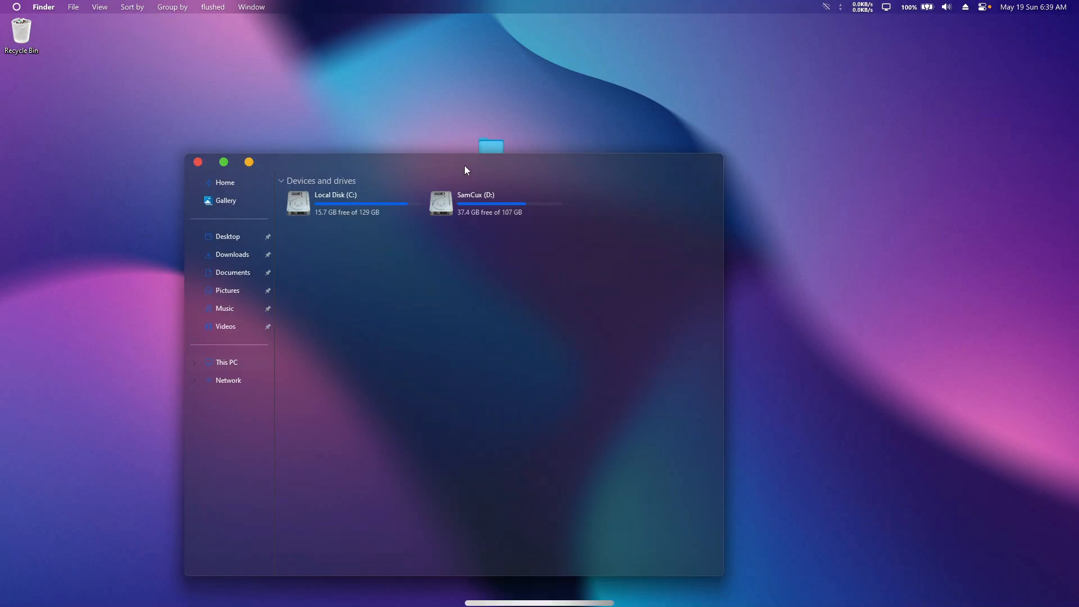
{"action": "left_click_drag", "start_coordinate": [466, 165], "coordinate": [550, 78]}
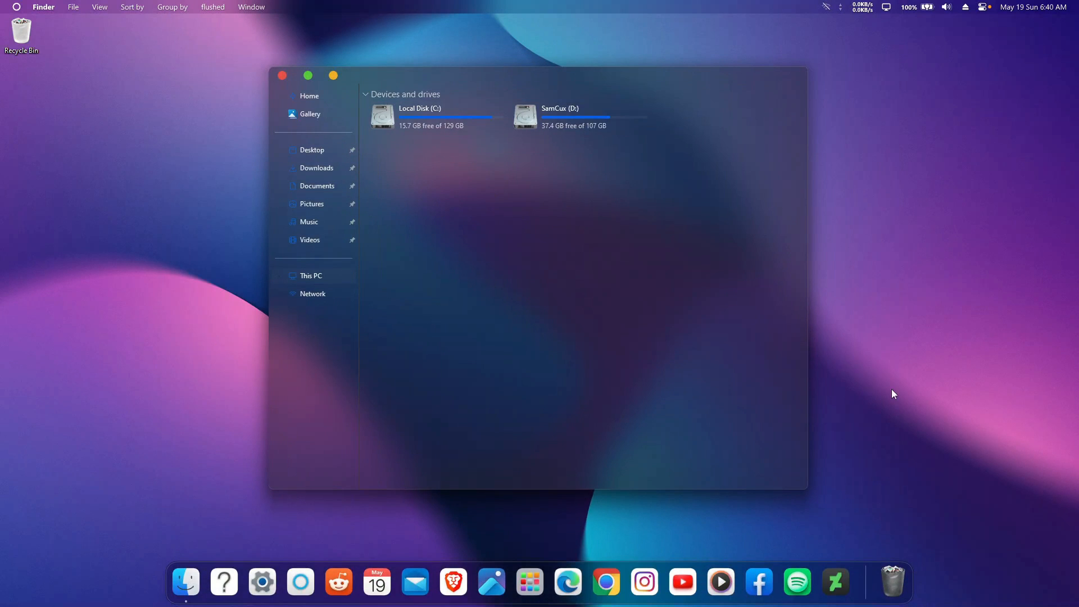
{"action": "left_click_drag", "start_coordinate": [774, 491], "coordinate": [819, 404]}
{"action": "mouse_move", "coordinate": [621, 85]}
{"action": "left_mouse_down"}
{"action": "mouse_move", "coordinate": [761, 164]}
{"action": "mouse_move", "coordinate": [604, 19]}
{"action": "mouse_move", "coordinate": [530, 176]}
{"action": "mouse_move", "coordinate": [329, 145]}
{"action": "mouse_move", "coordinate": [787, 143]}
{"action": "mouse_move", "coordinate": [606, 63]}
{"action": "mouse_move", "coordinate": [772, 107]}
{"action": "mouse_move", "coordinate": [573, 163]}
{"action": "mouse_move", "coordinate": [623, 106]}
{"action": "left_mouse_up"}
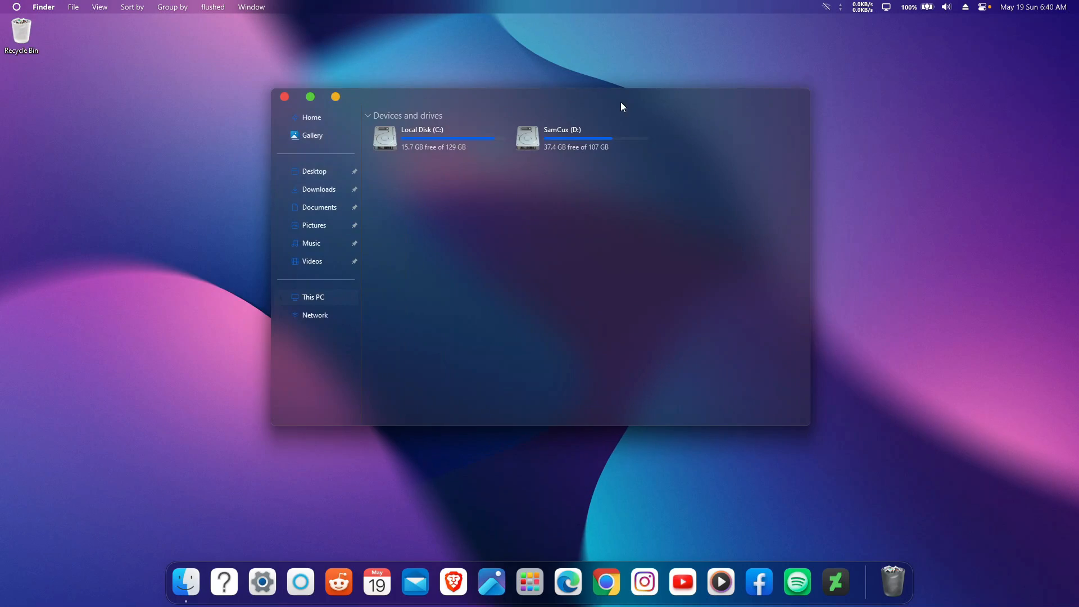
{"action": "left_click", "coordinate": [336, 97]}
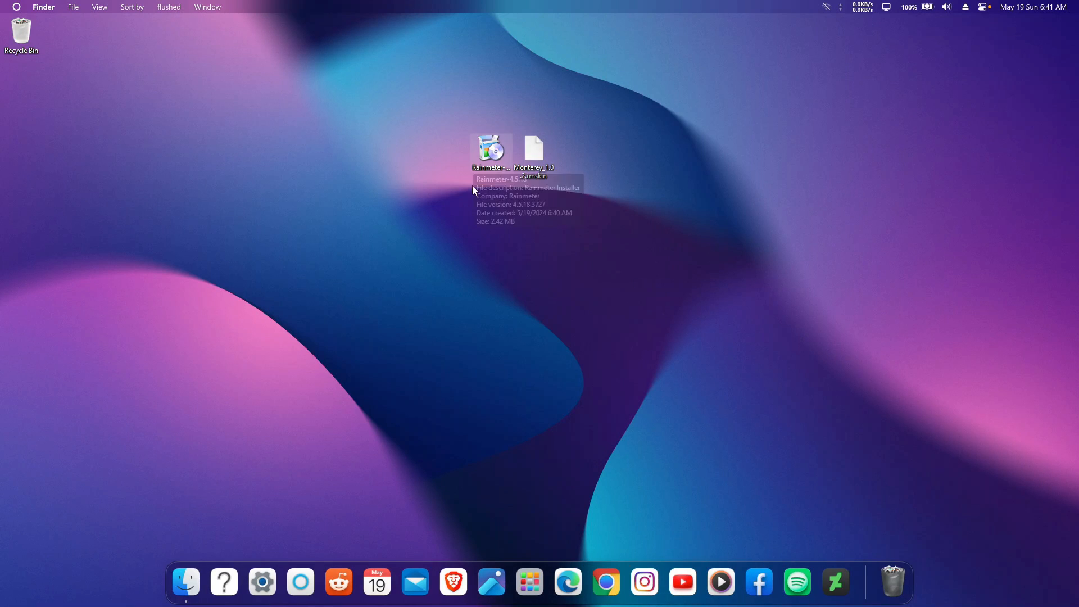
Install Rainmeter 4.5.18 in English with the standard installation and run it on finishing.
{"action": "left_click", "coordinate": [486, 155]}
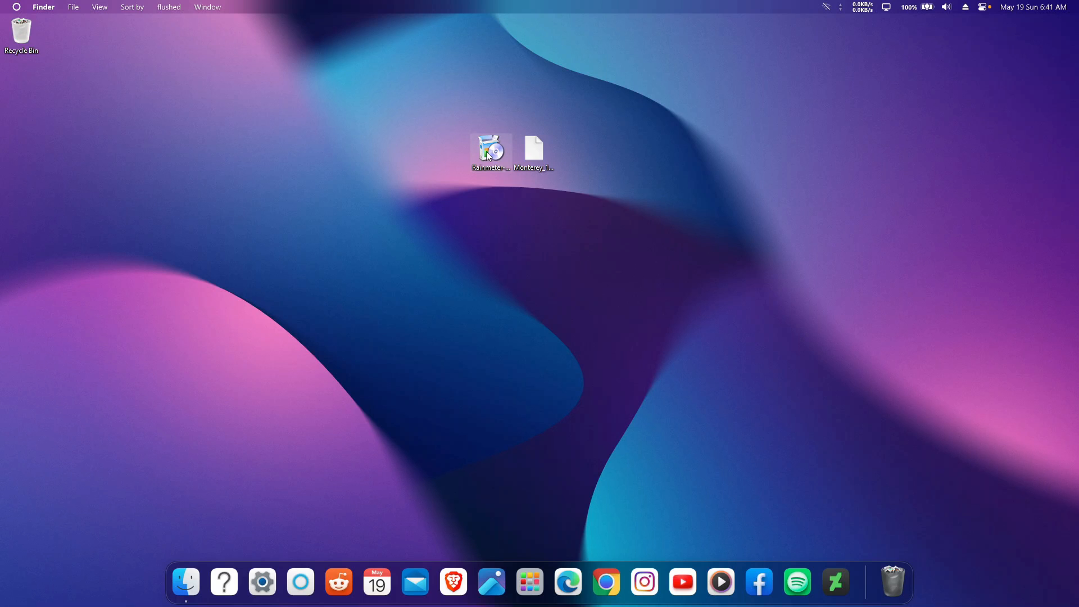
{"action": "double_click", "coordinate": [488, 155]}
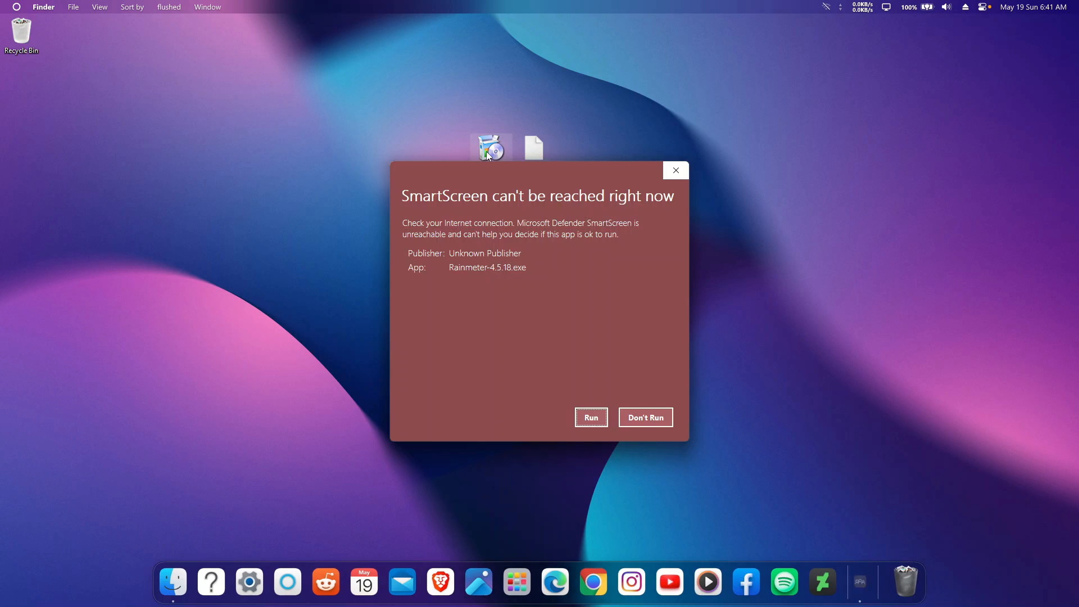
{"action": "left_click", "coordinate": [595, 418]}
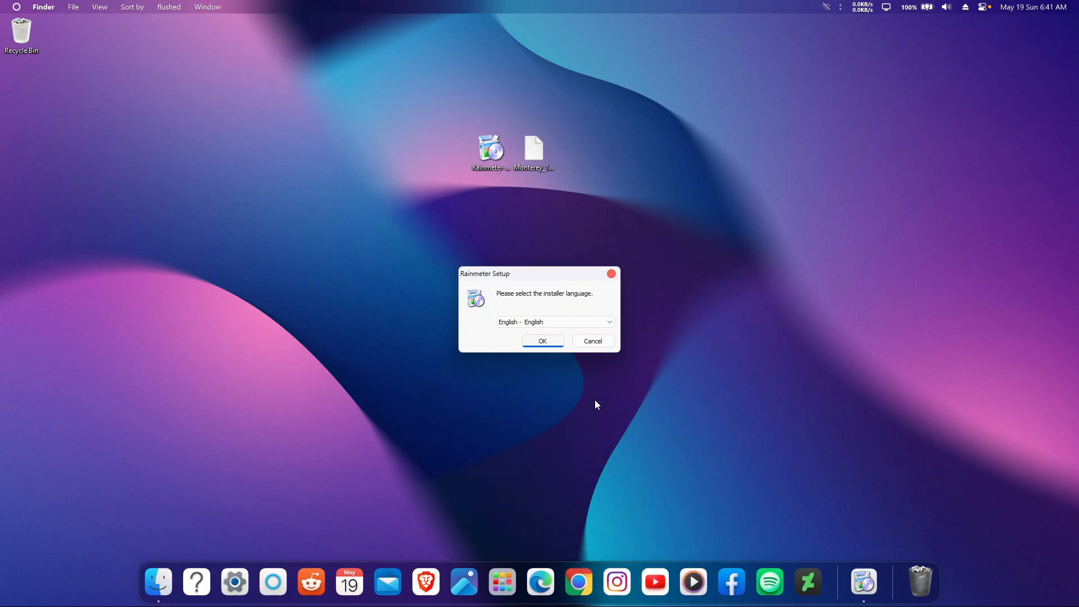
{"action": "left_click", "coordinate": [544, 342]}
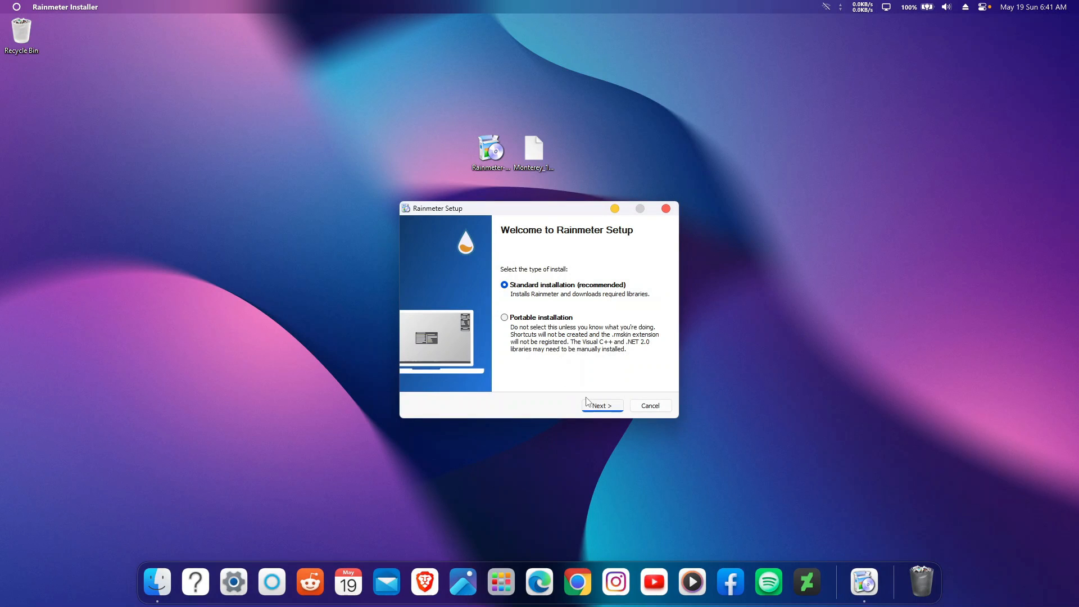
{"action": "left_click", "coordinate": [605, 410]}
{"action": "left_click", "coordinate": [604, 406]}
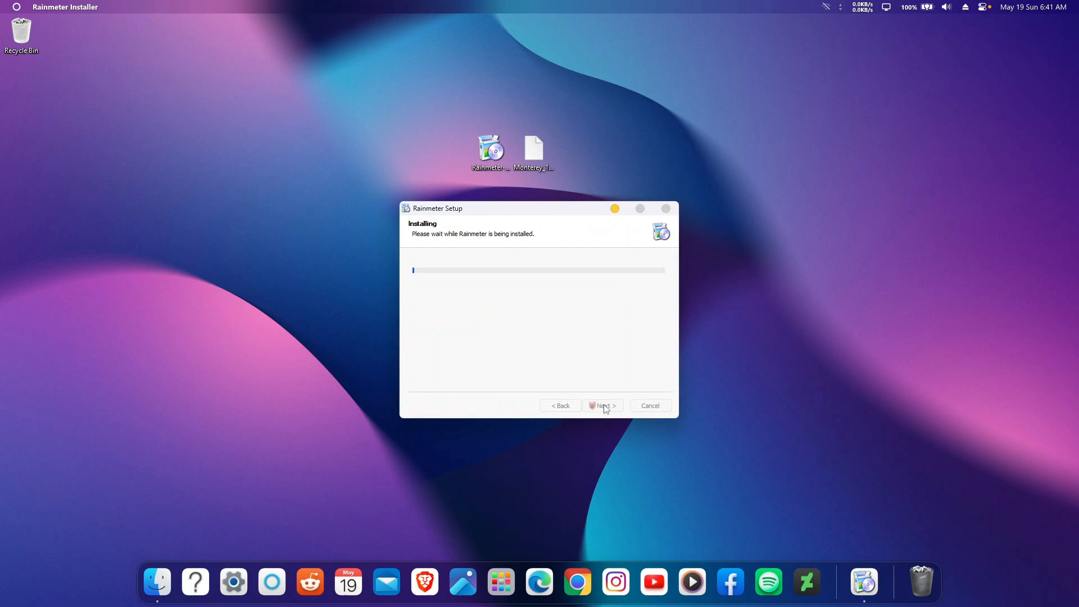
{"action": "left_click", "coordinate": [605, 407]}
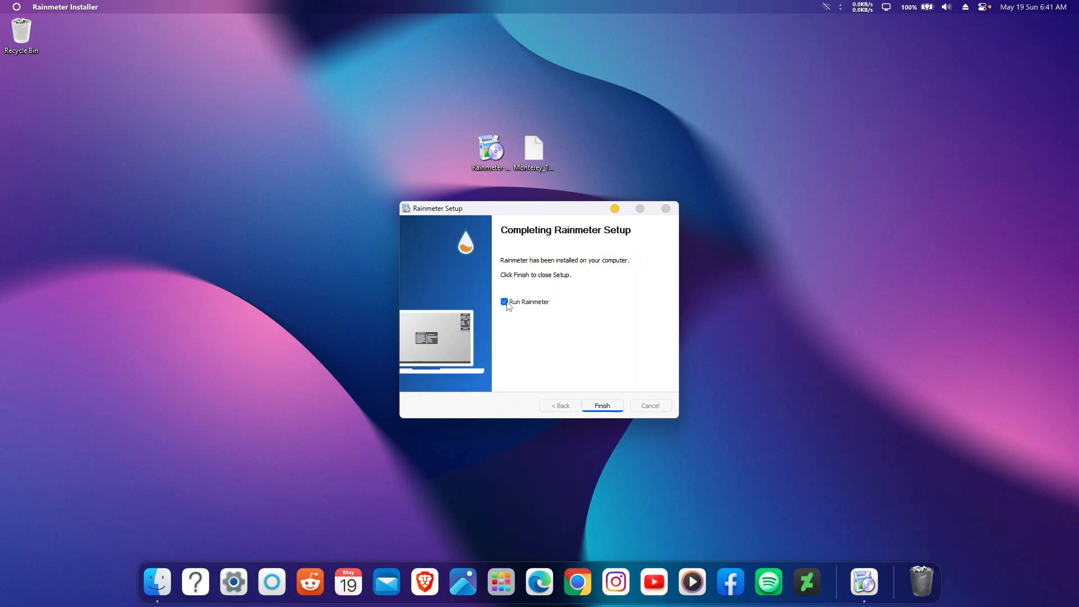
{"action": "left_click", "coordinate": [615, 409]}
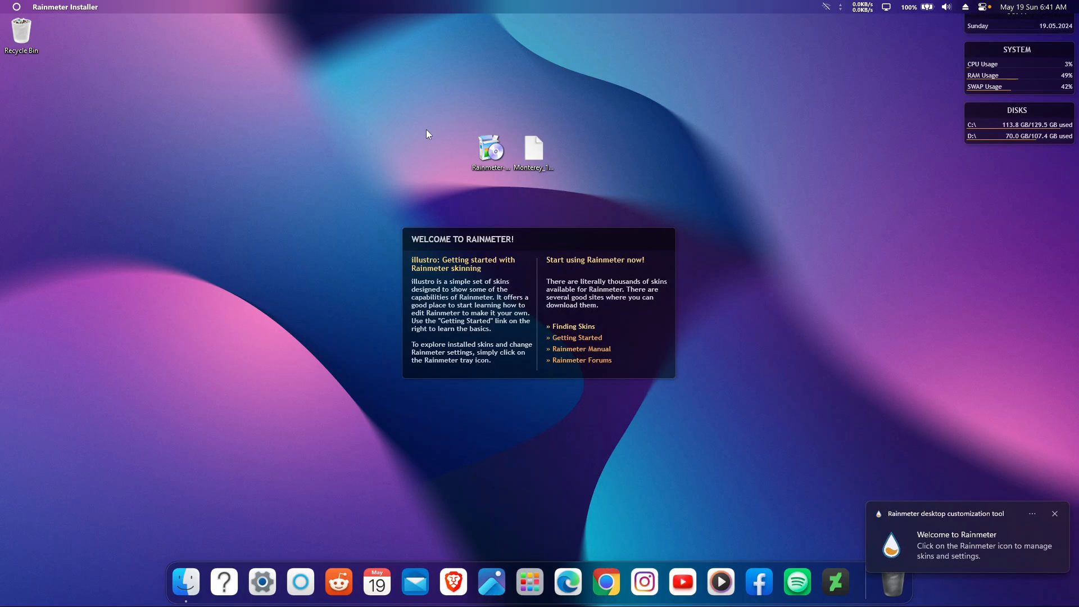
Unload Rainmeter's default illustro skins from the desktop, including Welcome and System.
{"action": "right_click", "coordinate": [610, 313]}
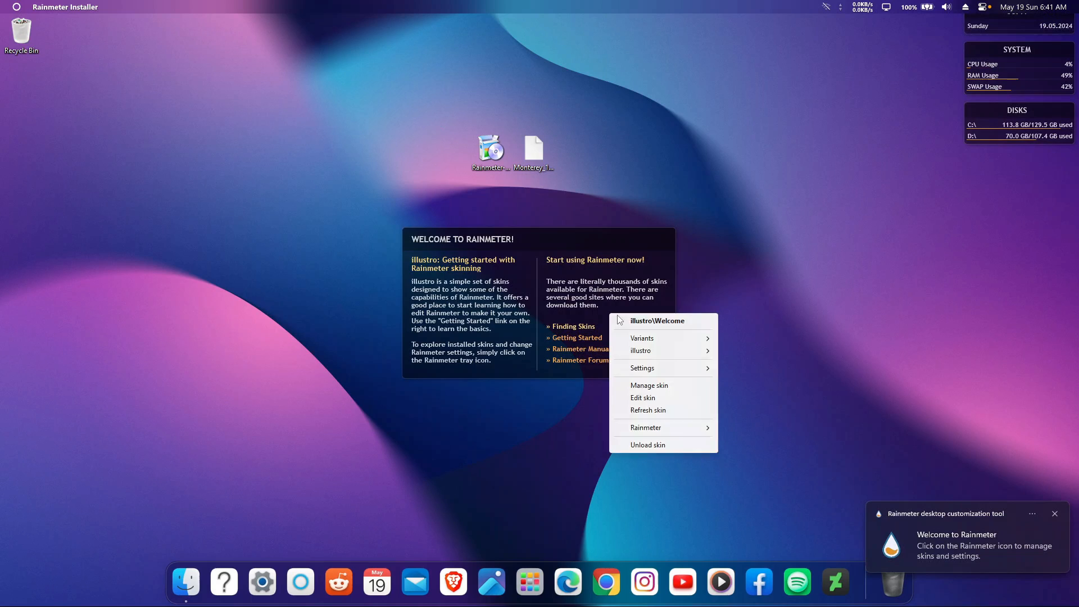
{"action": "left_click", "coordinate": [664, 444]}
{"action": "right_click", "coordinate": [1018, 75]}
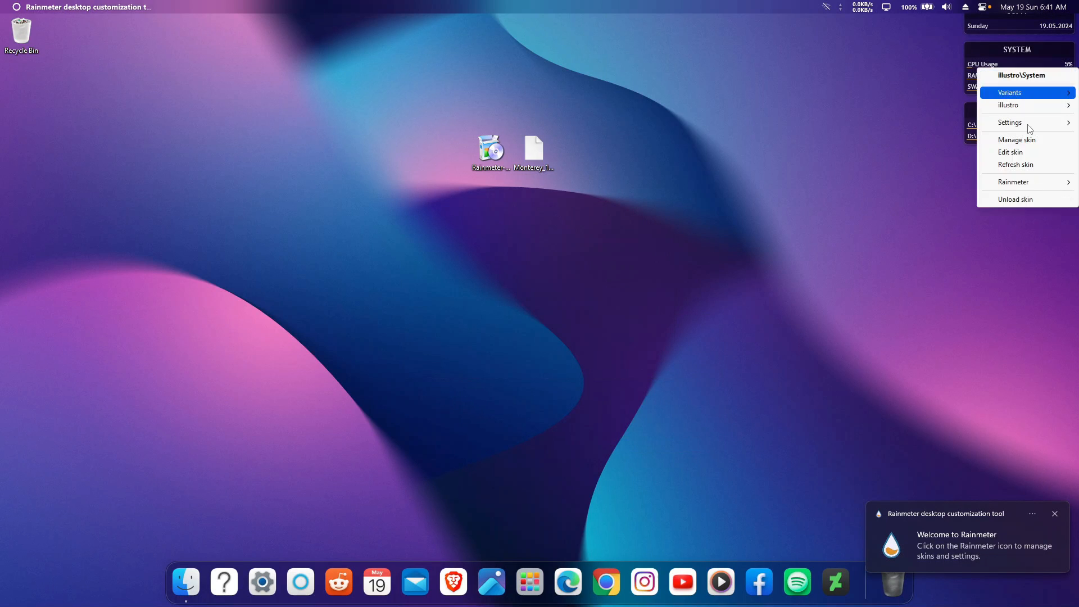
{"action": "left_click", "coordinate": [1024, 200]}
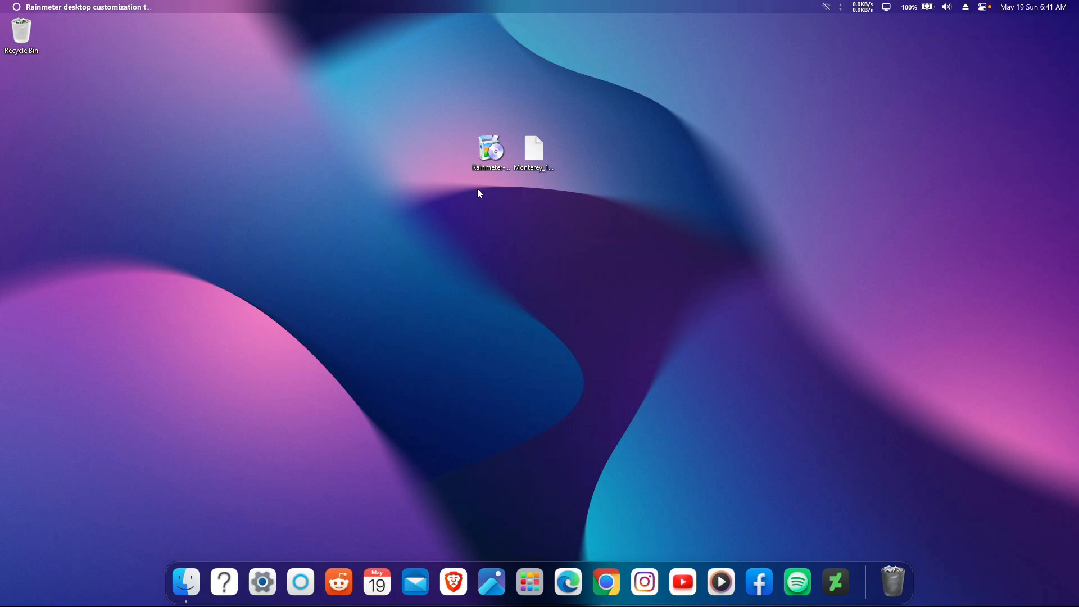
Install the Monterey 1.0.2 Rainmeter skin package from the desktop with its included skins loaded.
{"action": "left_click", "coordinate": [534, 157]}
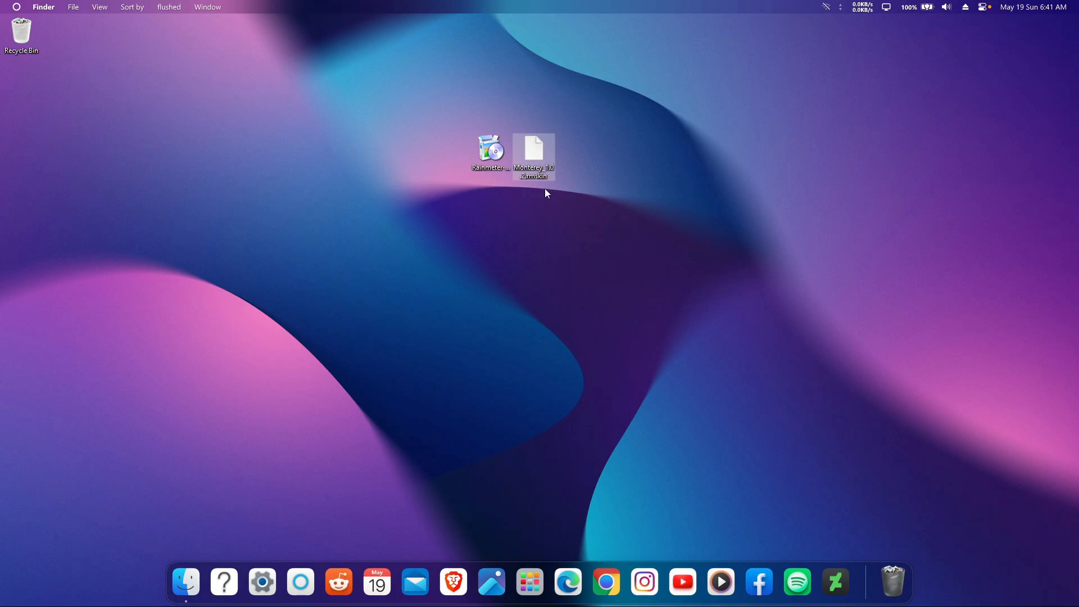
{"action": "right_click", "coordinate": [534, 152]}
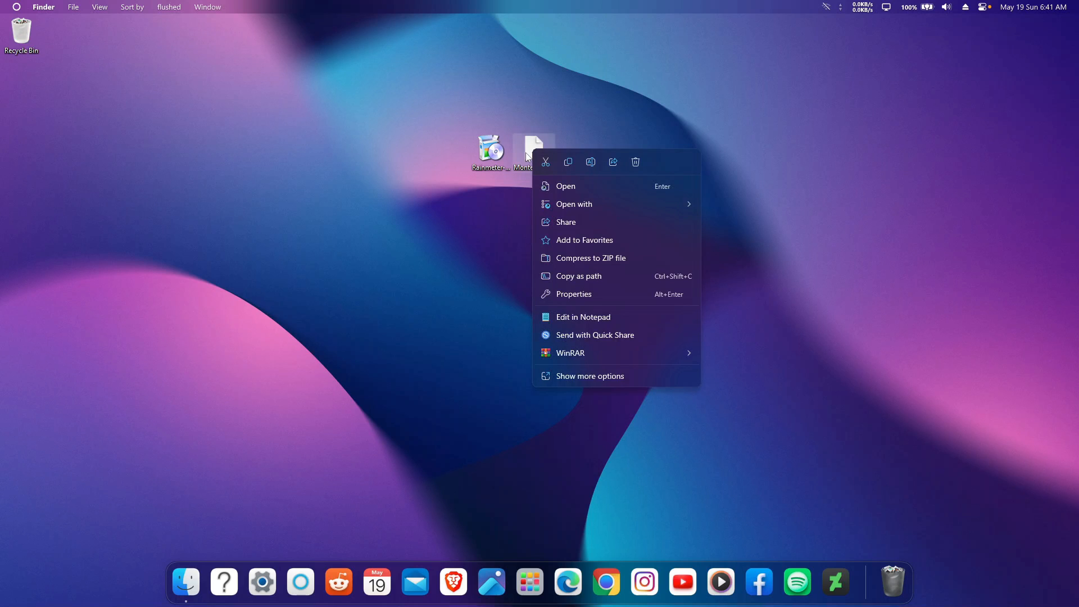
{"action": "left_click", "coordinate": [562, 185]}
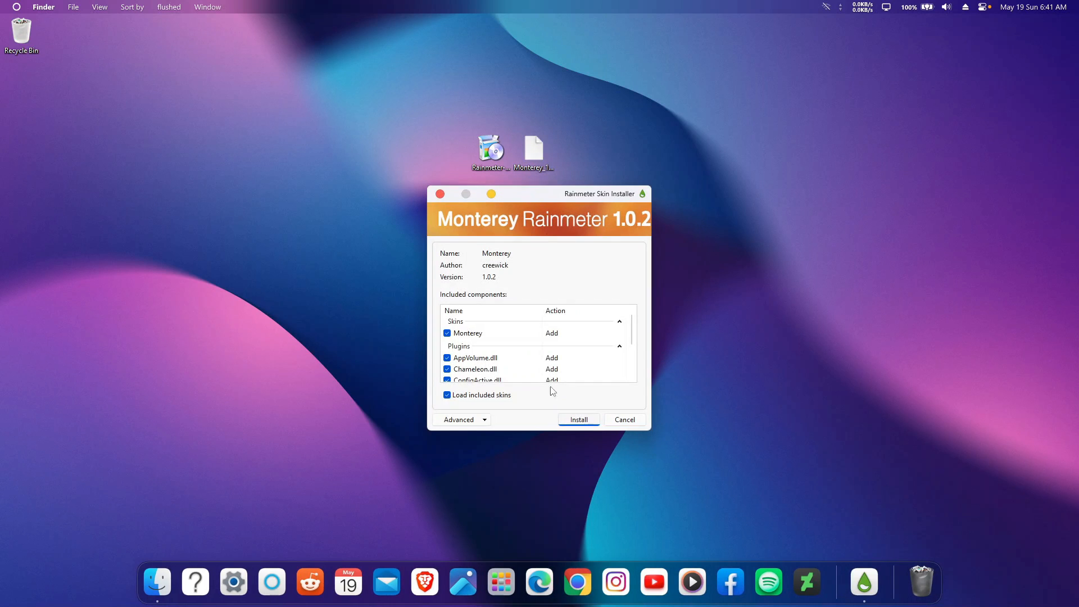
{"action": "left_click", "coordinate": [577, 422]}
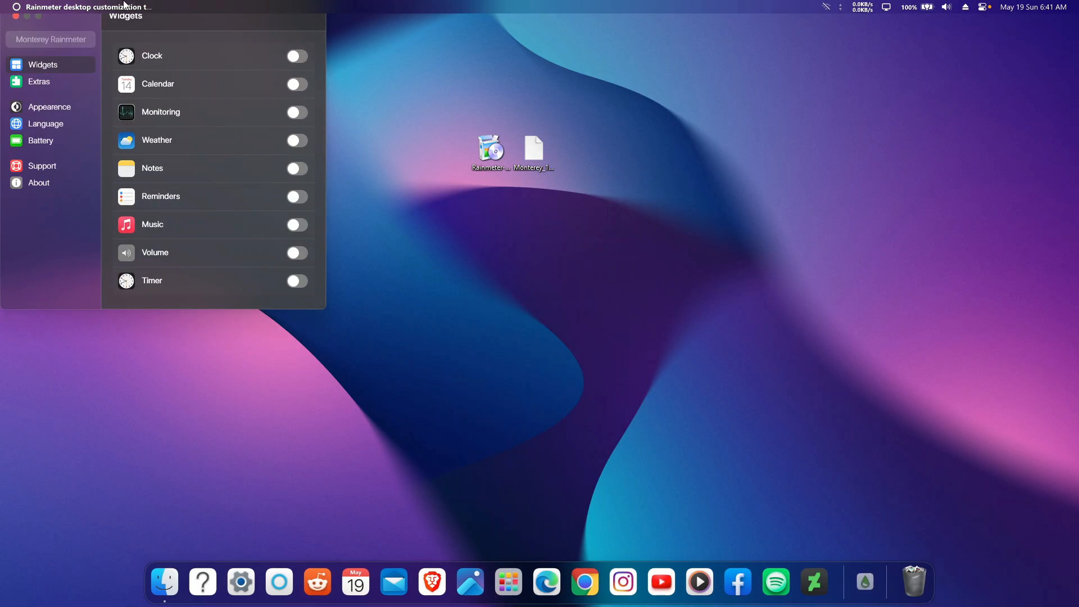
Move the Monterey widget settings window to the middle of the desktop and enable the Clock and Calendar widgets.
{"action": "left_click_drag", "start_coordinate": [495, 100], "coordinate": [468, 100]}
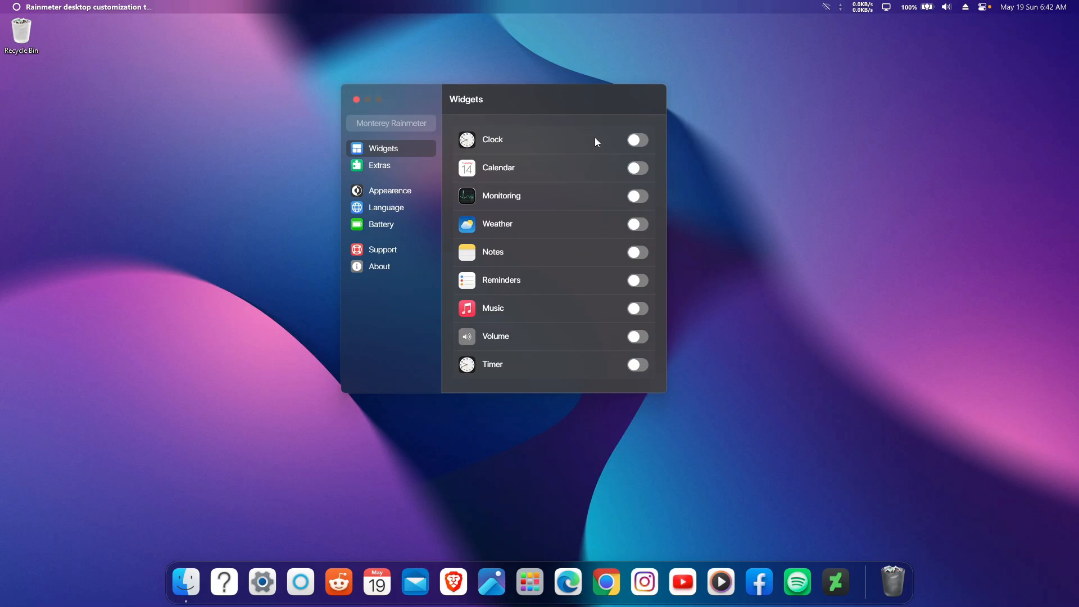
{"action": "left_click", "coordinate": [644, 140]}
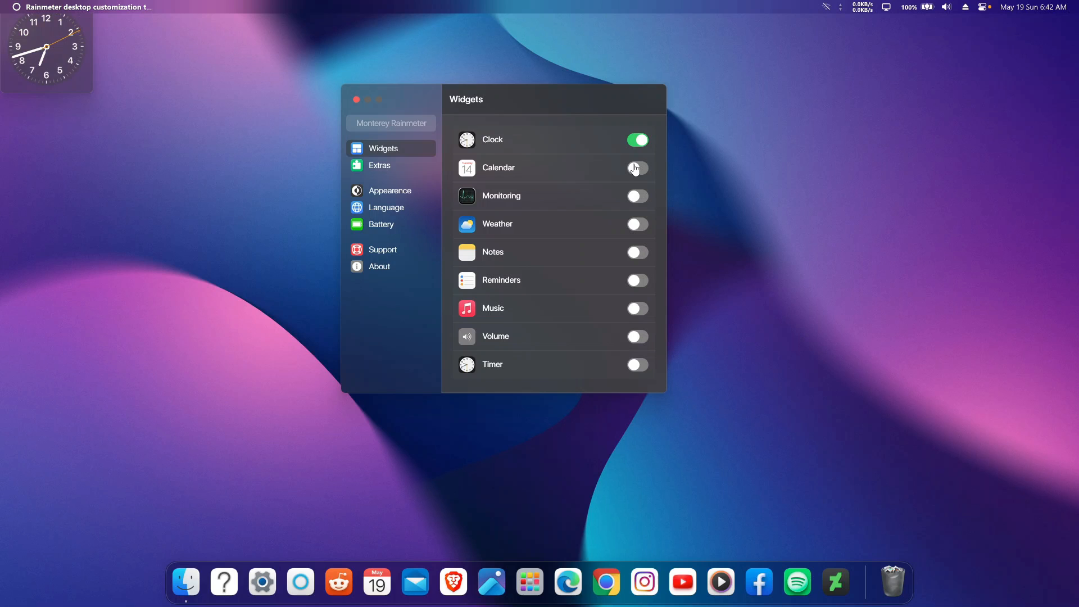
{"action": "left_click", "coordinate": [635, 169]}
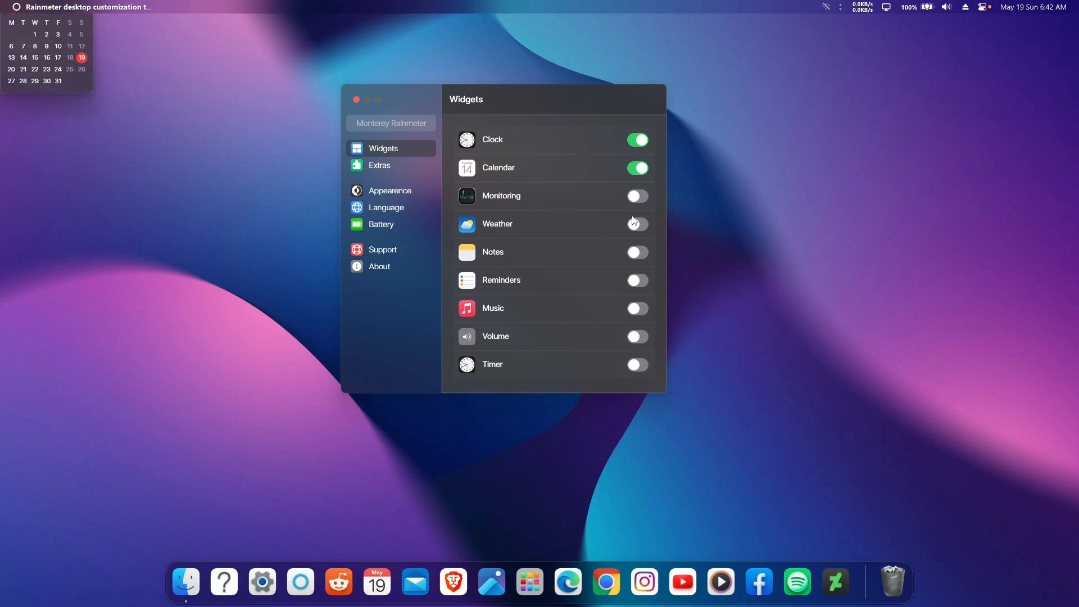
Try out the Monitoring widget on the desktop and turn it off again.
{"action": "left_click", "coordinate": [640, 196]}
{"action": "left_click", "coordinate": [637, 202]}
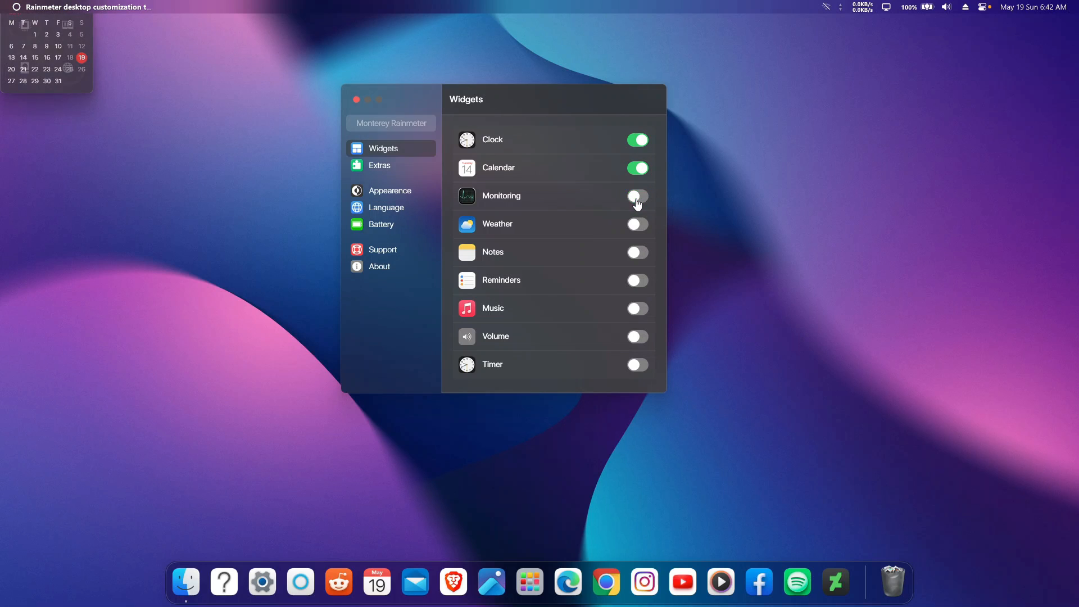
{"action": "left_click", "coordinate": [637, 201]}
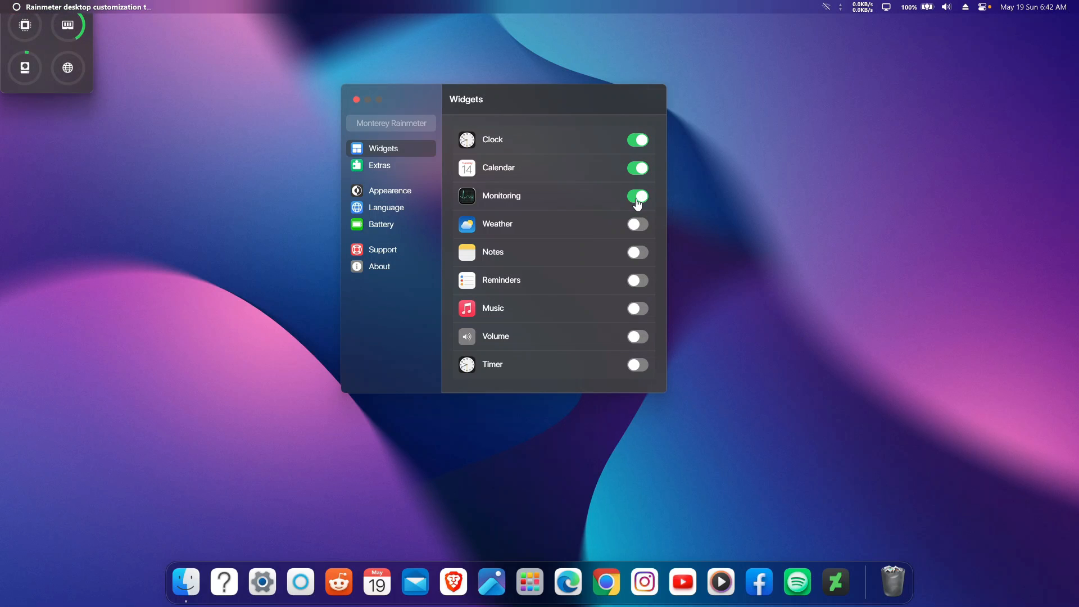
{"action": "left_click", "coordinate": [637, 201]}
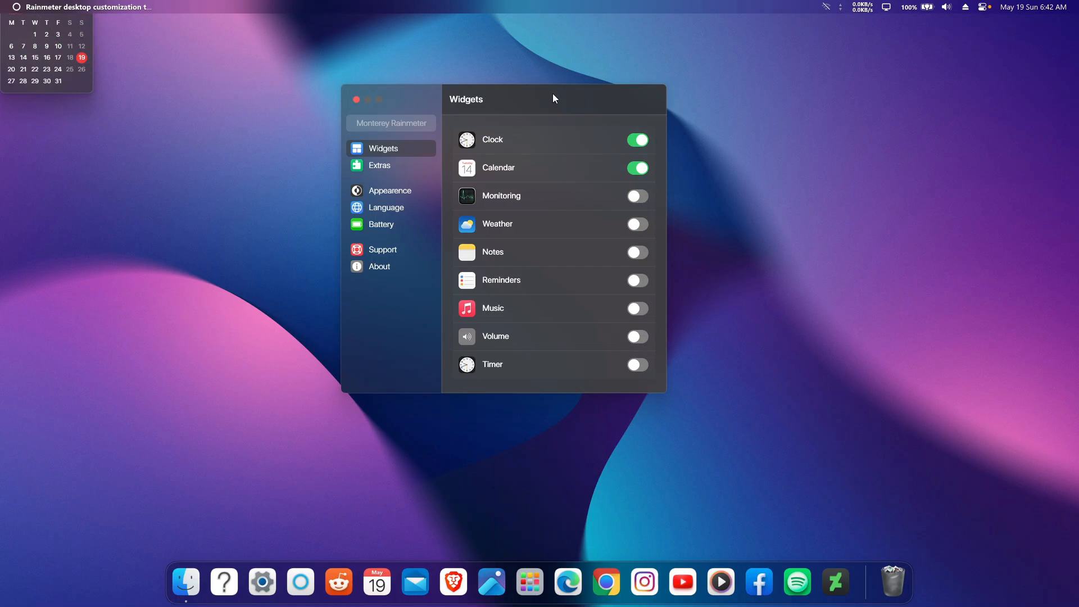
Move the widget settings window aside and place the Clock and Calendar widgets side by side near the desktop's centre.
{"action": "left_click_drag", "start_coordinate": [554, 98], "coordinate": [1042, 92]}
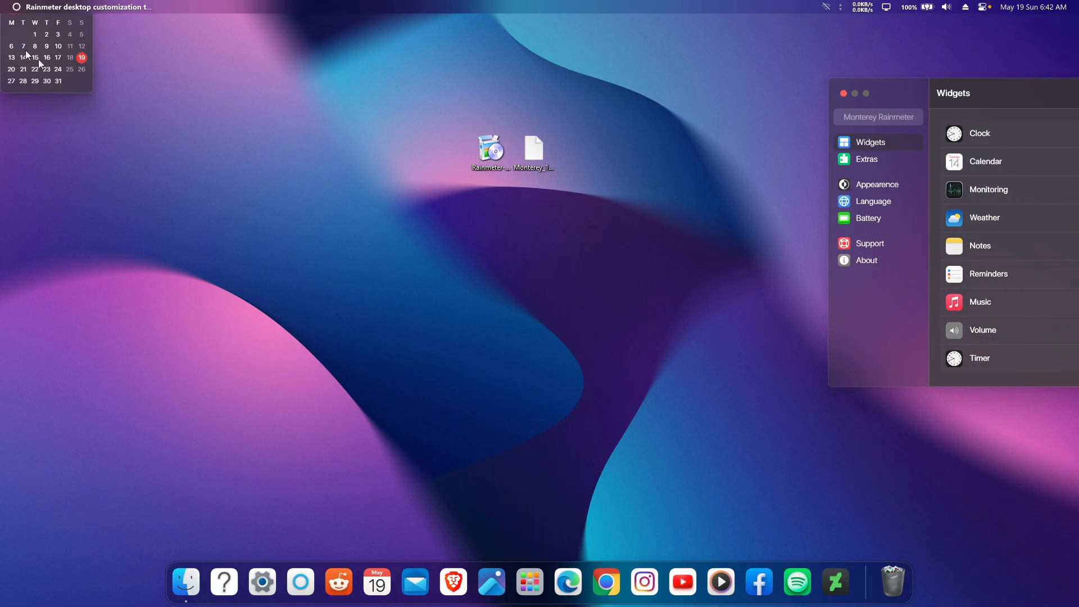
{"action": "left_click_drag", "start_coordinate": [27, 54], "coordinate": [616, 204]}
{"action": "left_click_drag", "start_coordinate": [52, 64], "coordinate": [472, 213]}
{"action": "left_click_drag", "start_coordinate": [611, 212], "coordinate": [558, 207]}
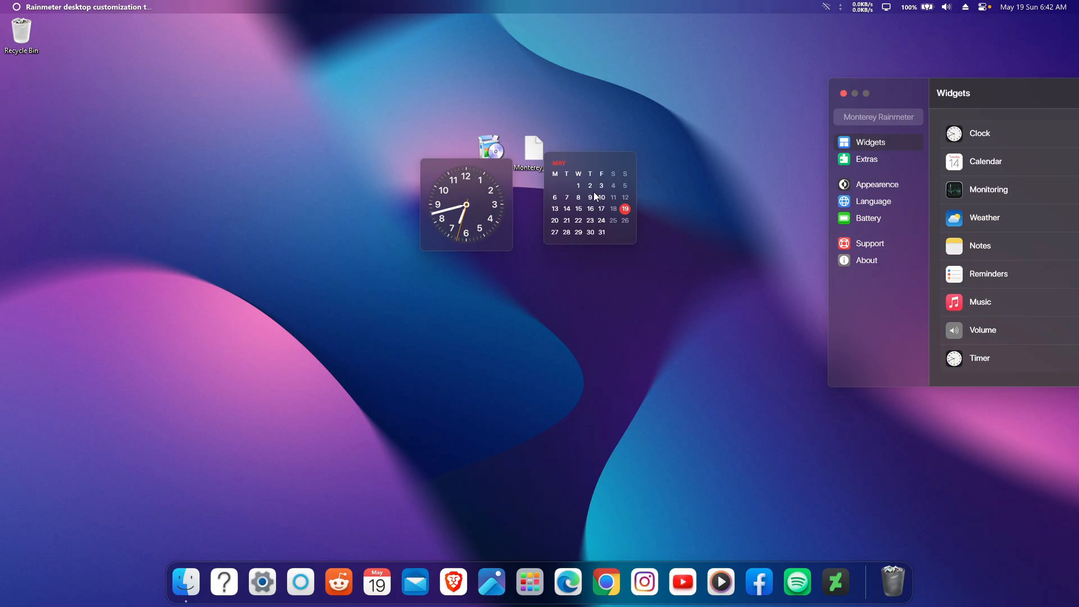
Try the Calendar widget in its Small, Medium, Wide and Large sizes and settle on Wide.
{"action": "right_click", "coordinate": [594, 167]}
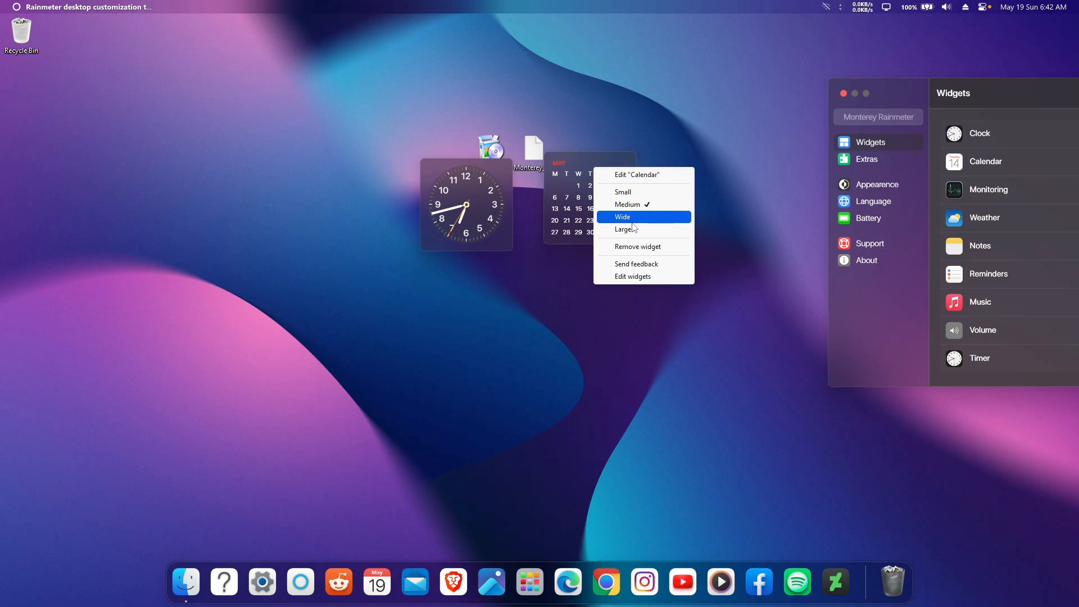
{"action": "left_click", "coordinate": [638, 193]}
{"action": "right_click", "coordinate": [575, 162]}
{"action": "left_click", "coordinate": [609, 197]}
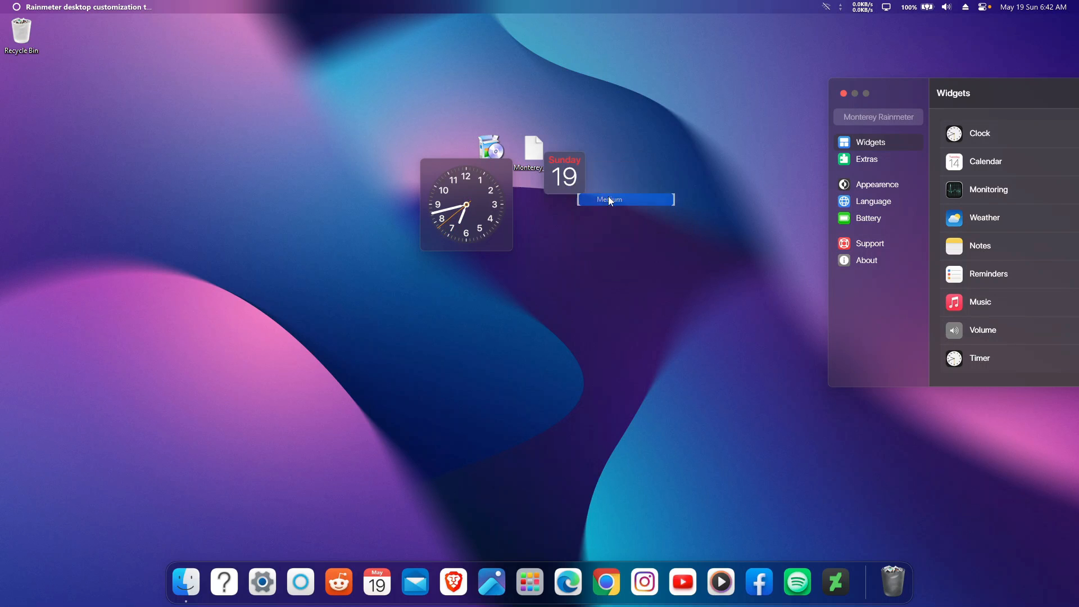
{"action": "right_click", "coordinate": [582, 180]}
{"action": "left_click", "coordinate": [622, 230]}
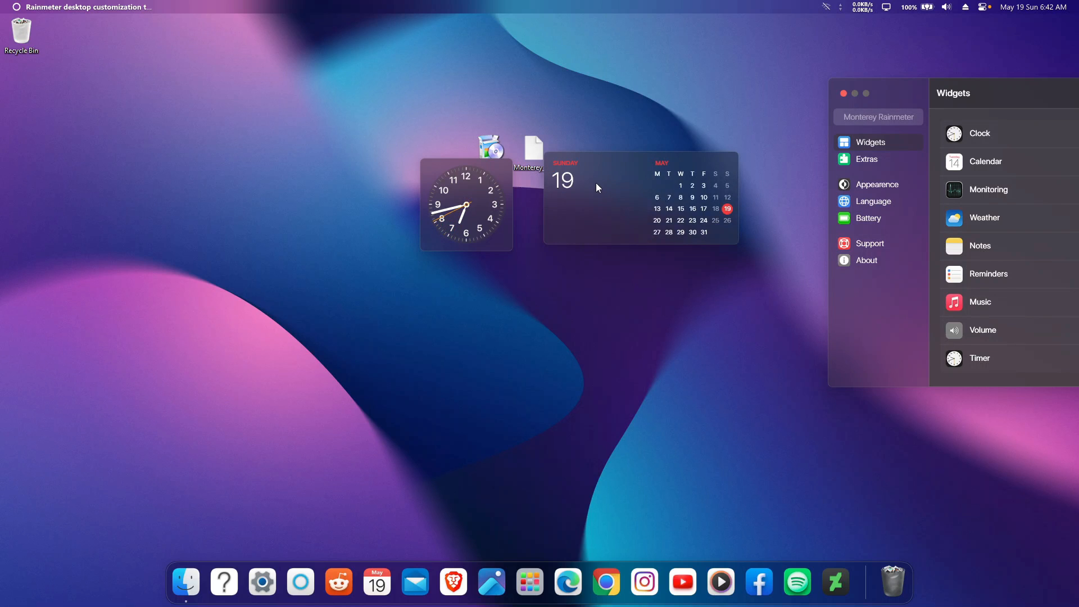
{"action": "right_click", "coordinate": [596, 183]}
{"action": "left_click", "coordinate": [641, 245]}
{"action": "right_click", "coordinate": [563, 189]}
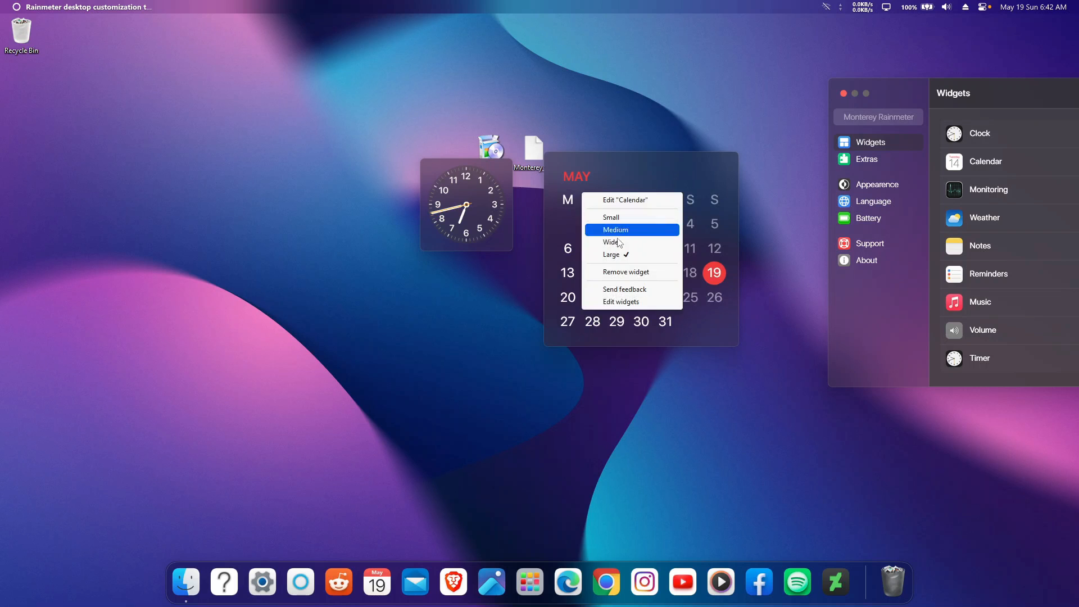
{"action": "left_click", "coordinate": [613, 246]}
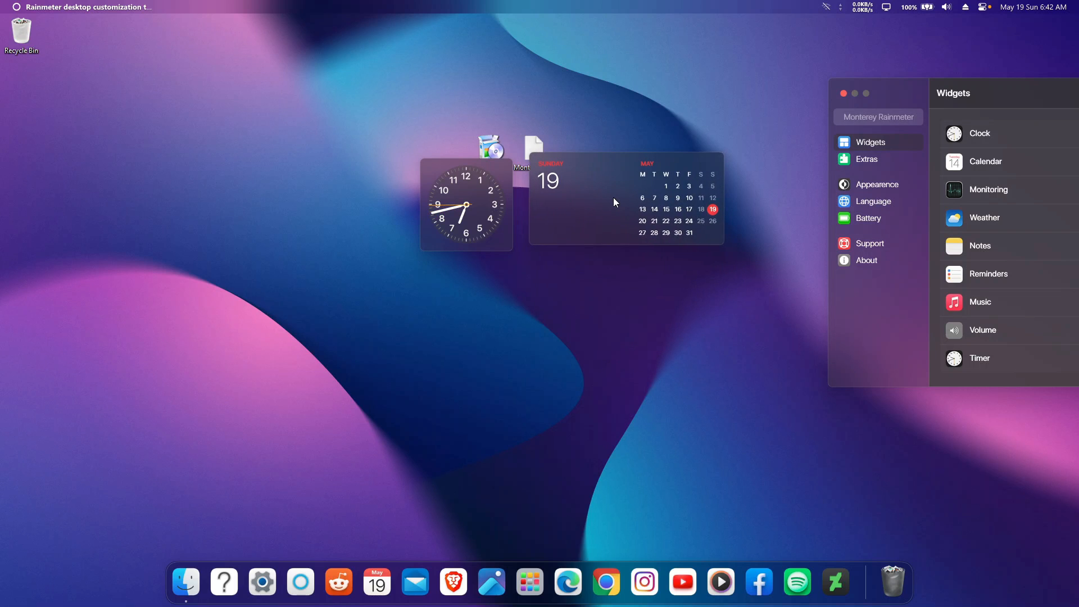
Align the Clock and the wide Calendar widget in one row with a small gap between them.
{"action": "left_click_drag", "start_coordinate": [490, 195], "coordinate": [446, 195]}
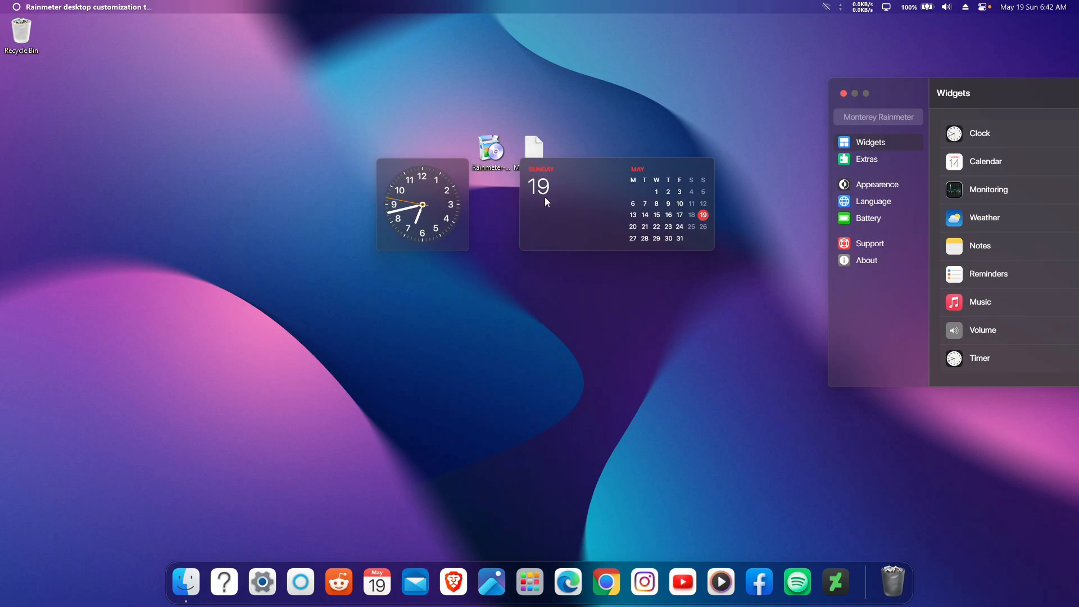
{"action": "mouse_move", "coordinate": [630, 200]}
{"action": "left_mouse_down"}
{"action": "mouse_move", "coordinate": [596, 198]}
{"action": "mouse_move", "coordinate": [611, 209]}
{"action": "left_mouse_up"}
{"action": "mouse_move", "coordinate": [464, 231]}
{"action": "left_mouse_down"}
{"action": "mouse_move", "coordinate": [437, 245]}
{"action": "mouse_move", "coordinate": [456, 235]}
{"action": "left_mouse_up"}
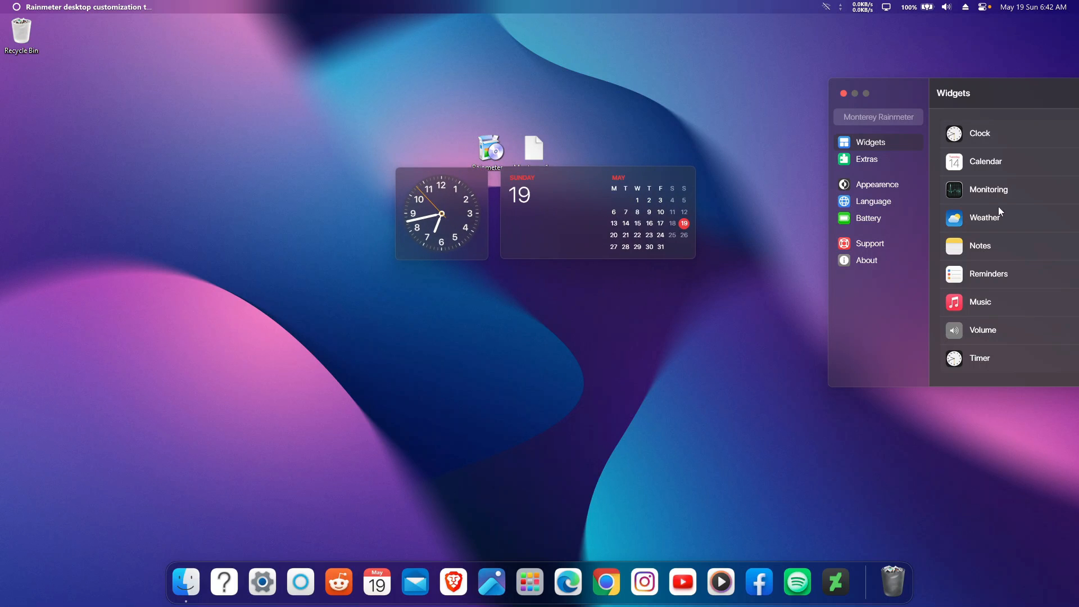
Enable the Music and Volume widgets and move them out of the corner to beside and below the Clock.
{"action": "left_click_drag", "start_coordinate": [992, 82], "coordinate": [818, 83]}
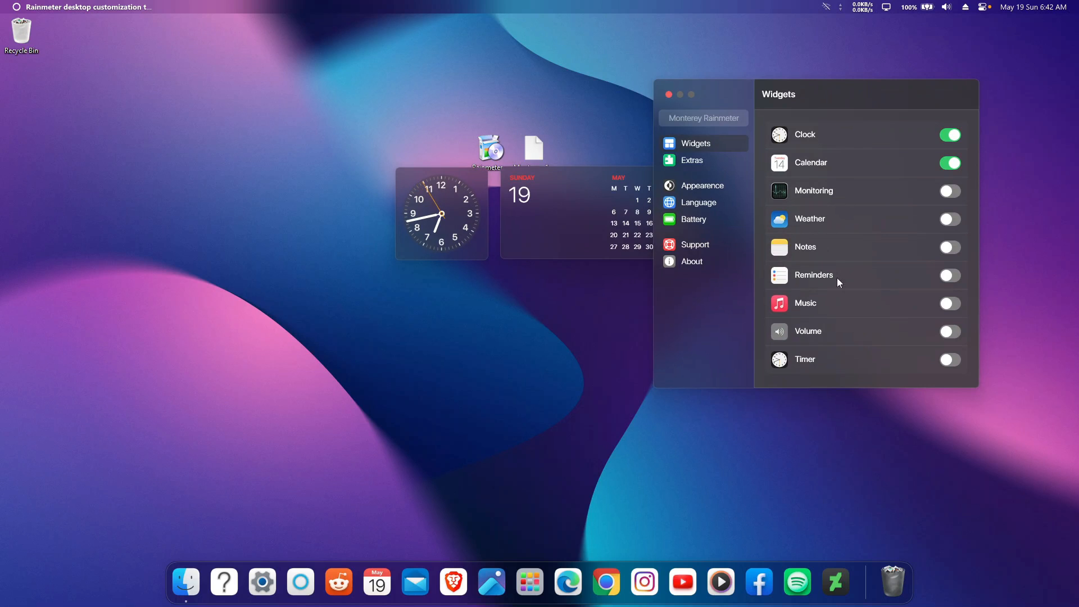
{"action": "left_click", "coordinate": [955, 304]}
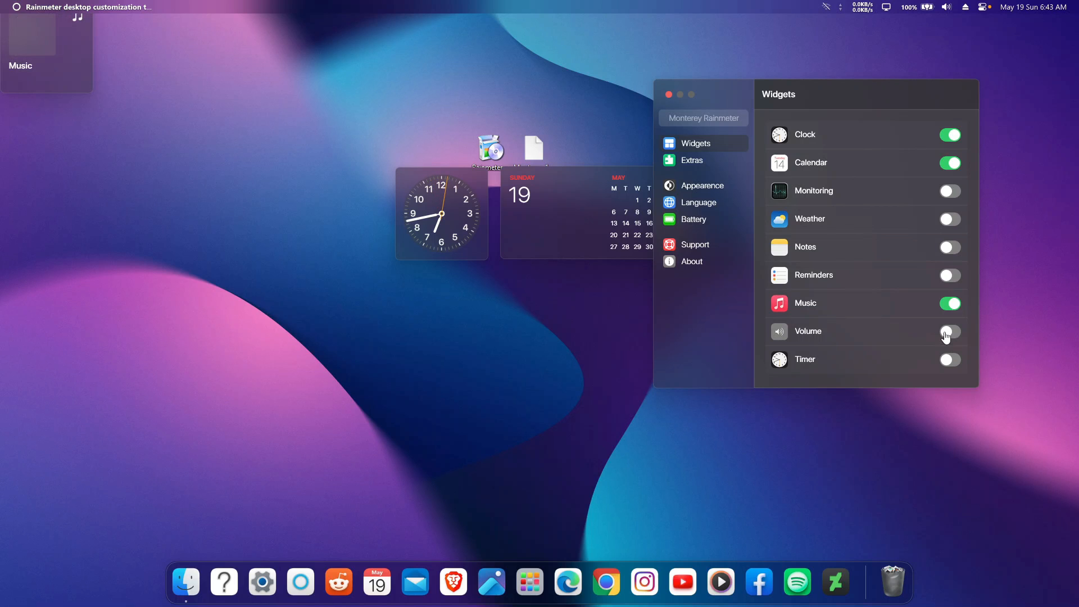
{"action": "left_click", "coordinate": [948, 333]}
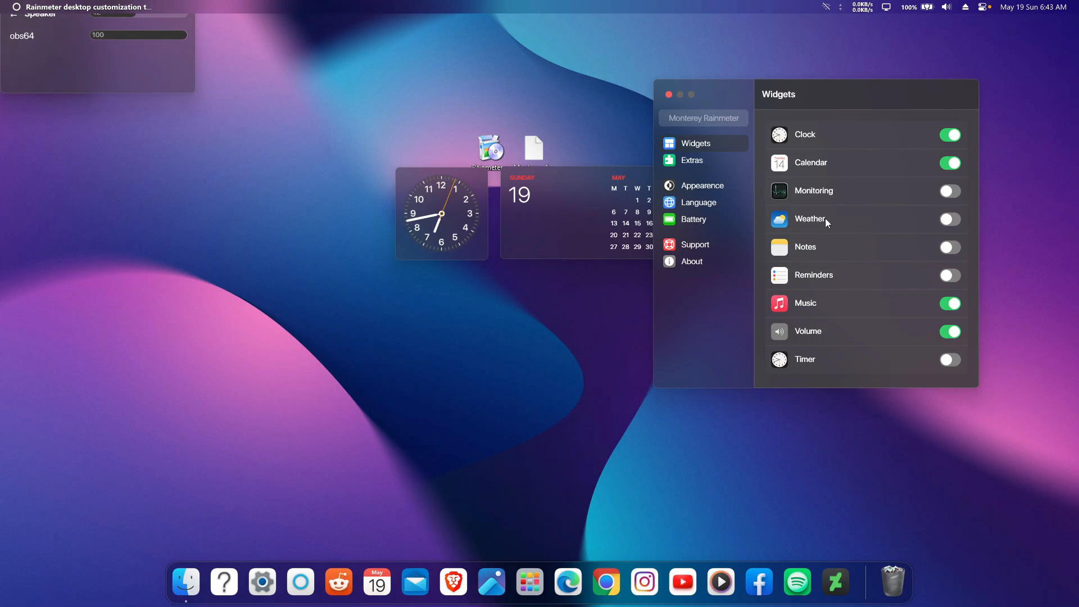
{"action": "left_click_drag", "start_coordinate": [129, 47], "coordinate": [532, 315]}
{"action": "left_click_drag", "start_coordinate": [22, 27], "coordinate": [215, 231]}
Set the Music widget to the Wide size and the Volume widget to Medium.
{"action": "right_click", "coordinate": [248, 240]}
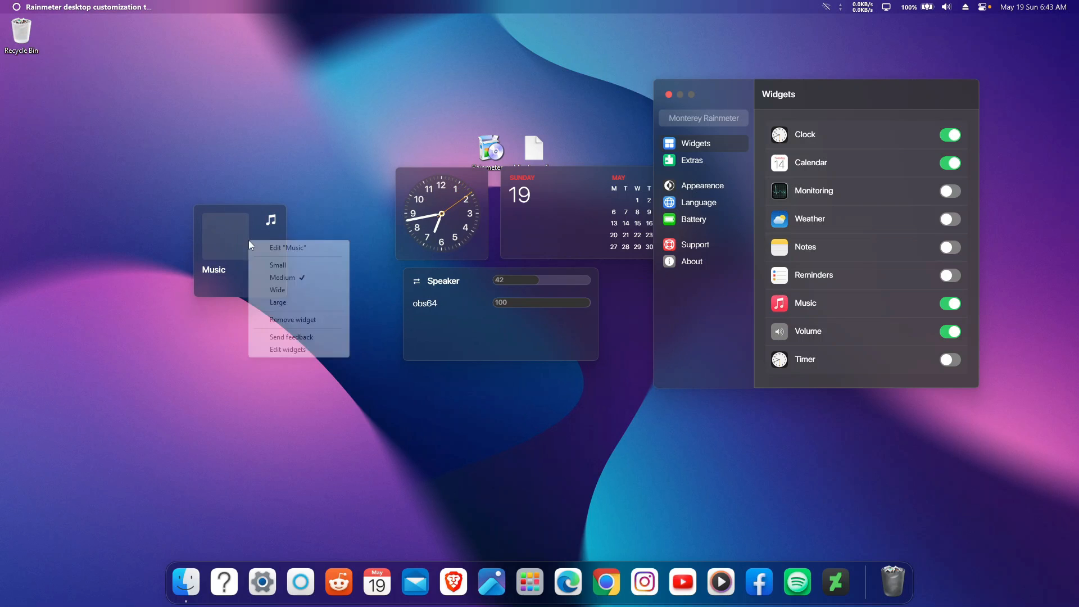
{"action": "left_click", "coordinate": [316, 290]}
{"action": "left_click_drag", "start_coordinate": [448, 311], "coordinate": [474, 312]}
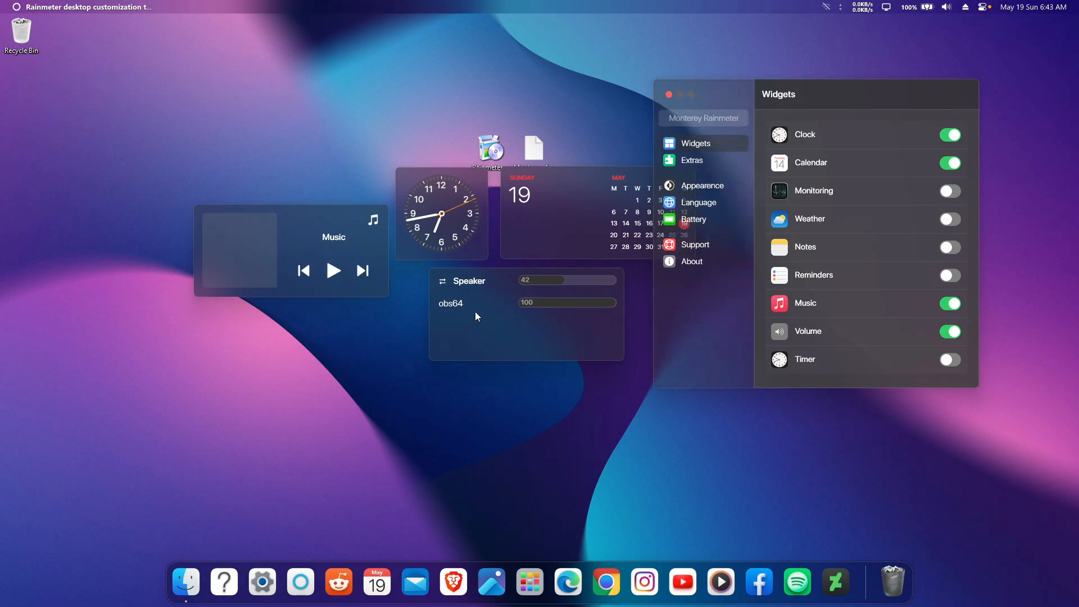
{"action": "right_click", "coordinate": [474, 312]}
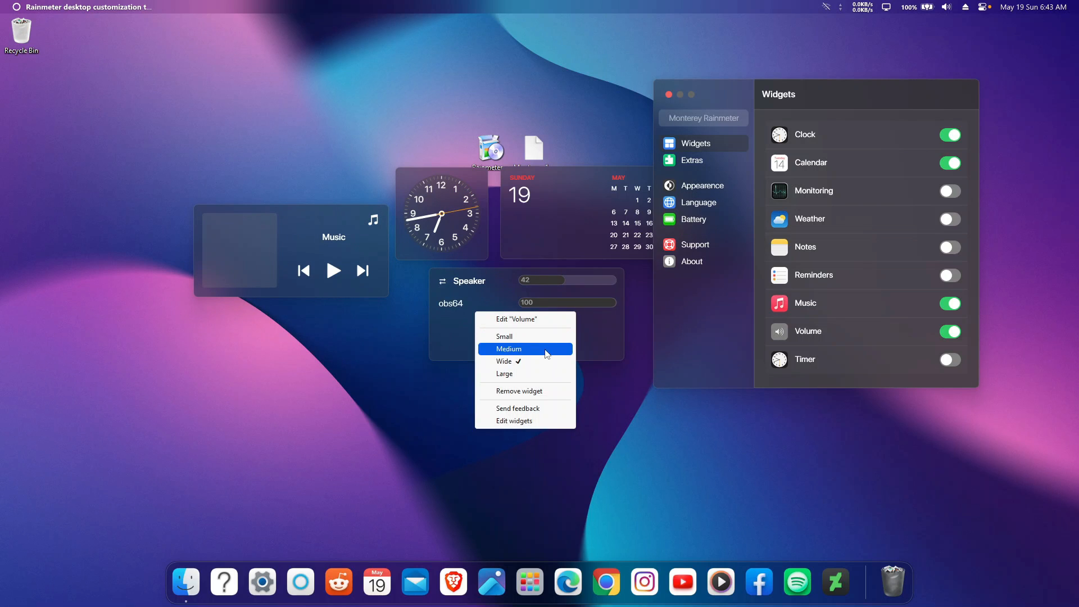
{"action": "left_click", "coordinate": [505, 336]}
Arrange the Music and Volume widgets side by side in a second row below the Clock and Calendar, moving the settings window as needed.
{"action": "left_click_drag", "start_coordinate": [820, 92], "coordinate": [976, 157]}
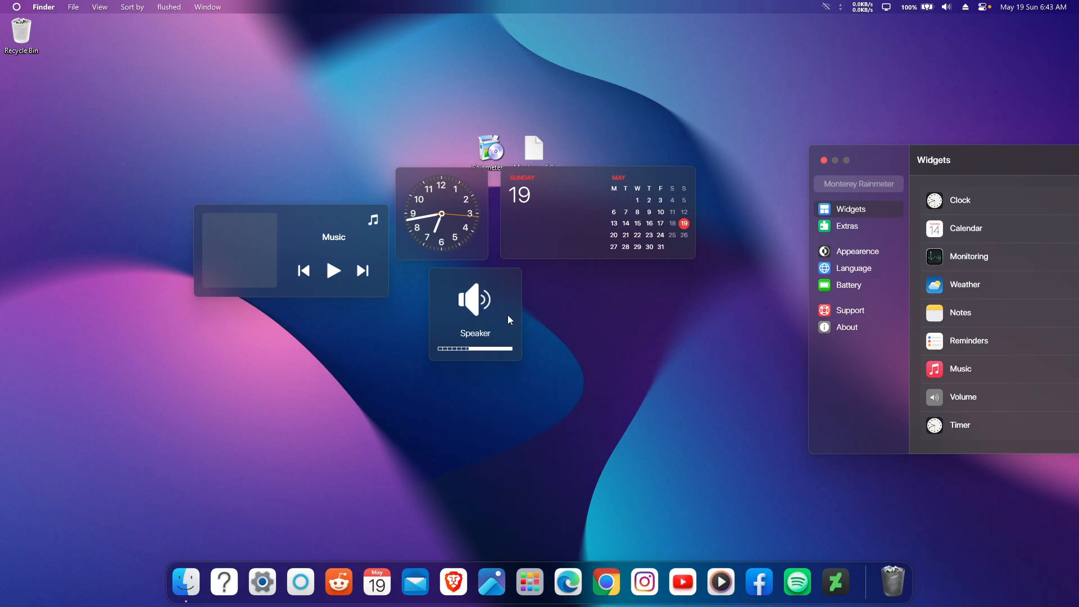
{"action": "left_click_drag", "start_coordinate": [507, 315], "coordinate": [664, 318]}
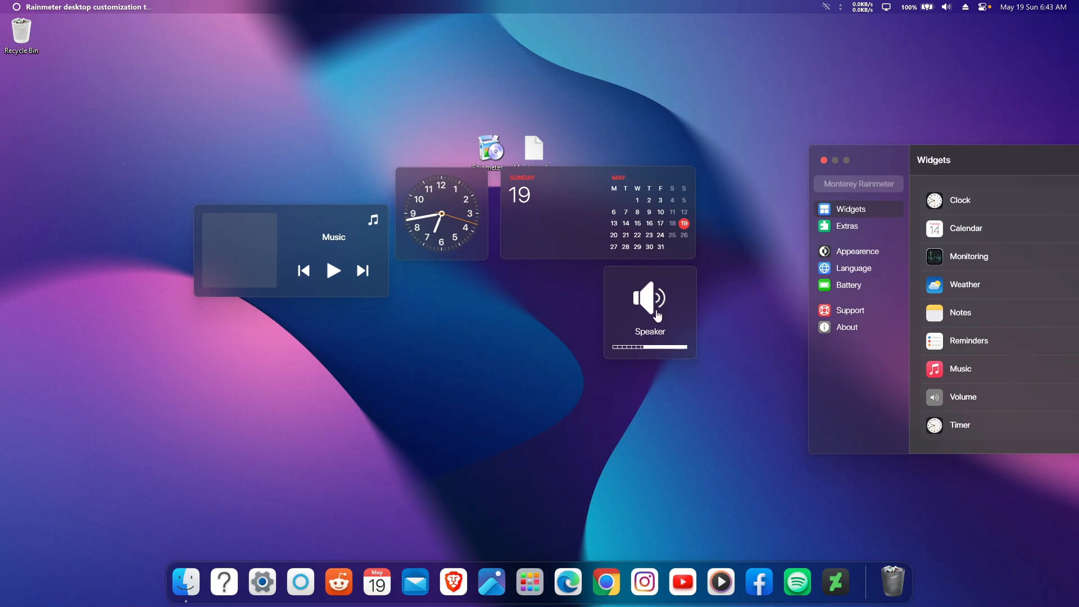
{"action": "left_click_drag", "start_coordinate": [284, 236], "coordinate": [478, 300]}
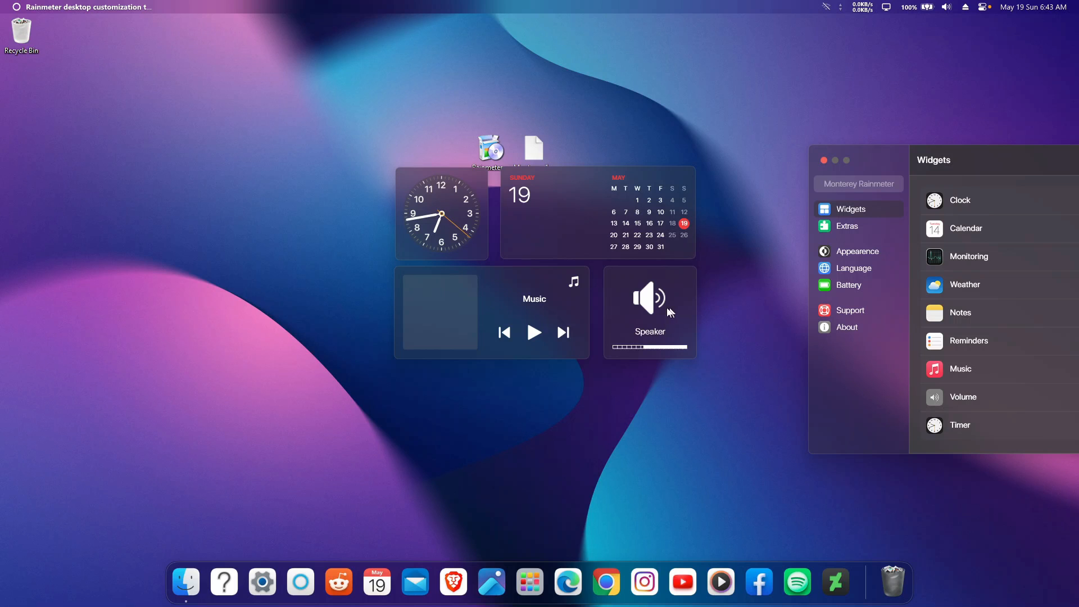
{"action": "left_click_drag", "start_coordinate": [669, 311], "coordinate": [673, 315]}
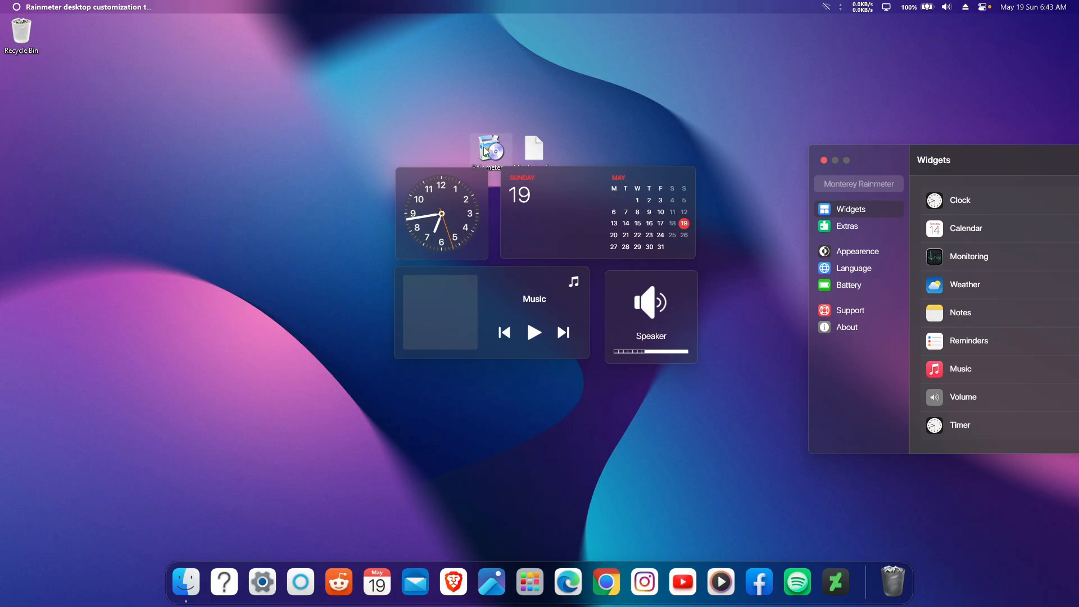
{"action": "left_click_drag", "start_coordinate": [898, 151], "coordinate": [710, 75]}
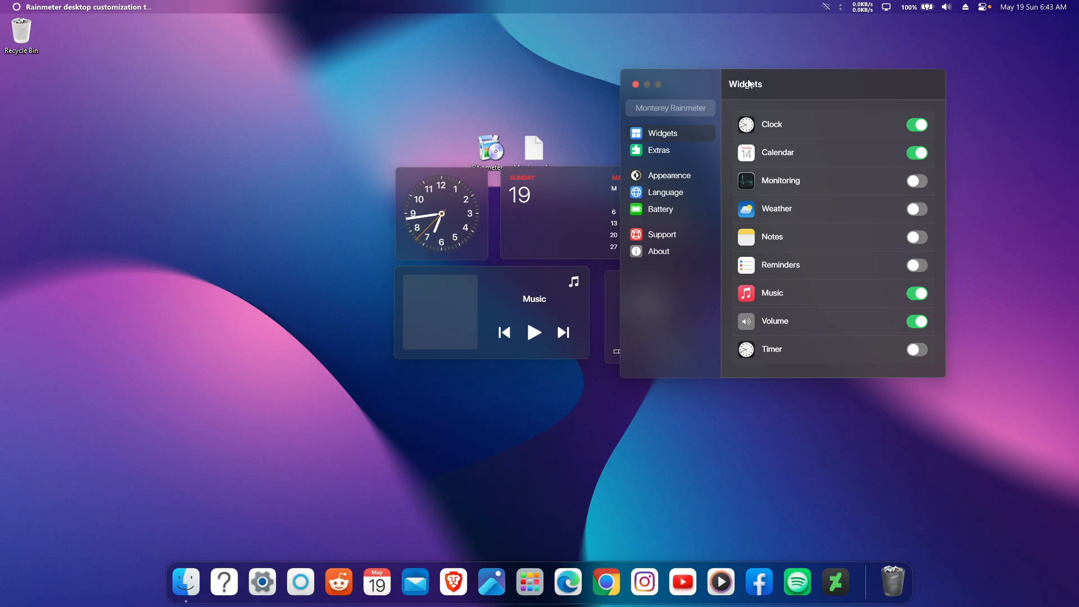
{"action": "left_click_drag", "start_coordinate": [750, 83], "coordinate": [561, 130]}
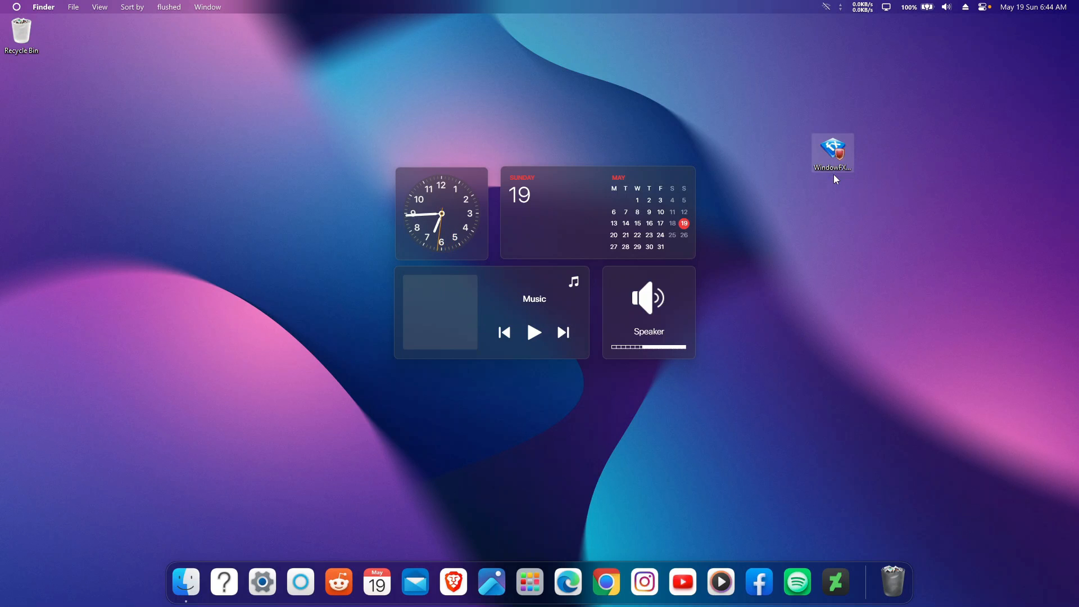
Run the WindowFX setup from the desktop, accept the license agreement and install to the default folder.
{"action": "double_click", "coordinate": [834, 174]}
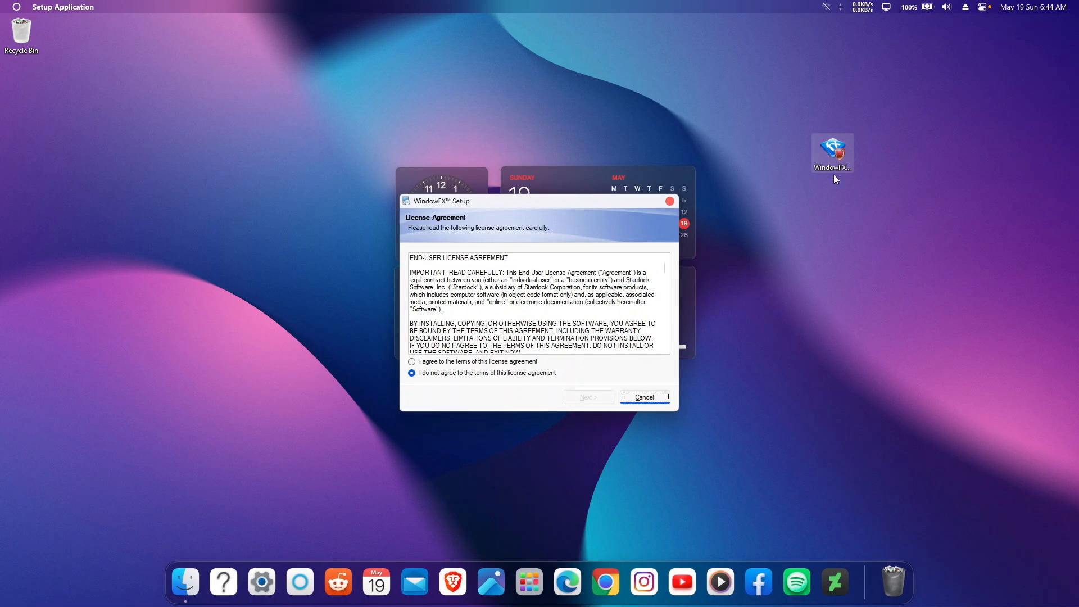
{"action": "left_click", "coordinate": [493, 363]}
{"action": "left_click", "coordinate": [583, 397]}
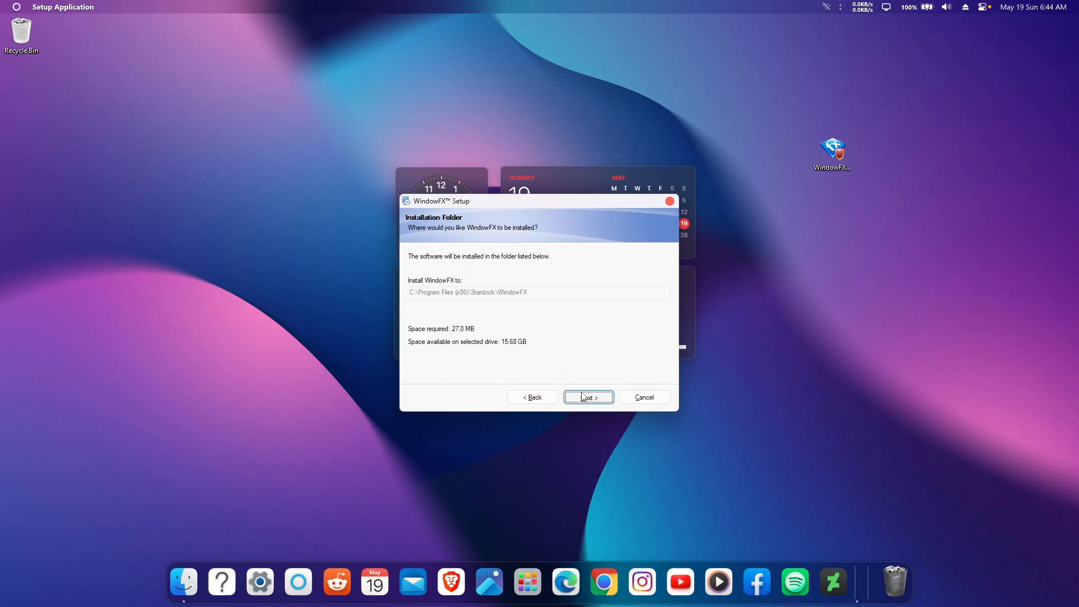
{"action": "left_click", "coordinate": [582, 396]}
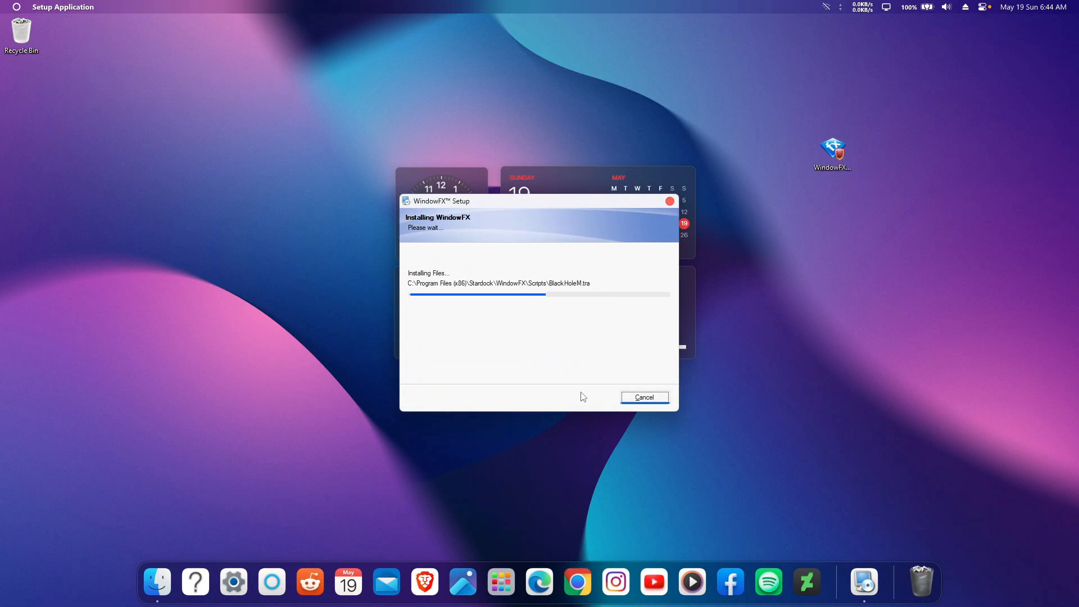
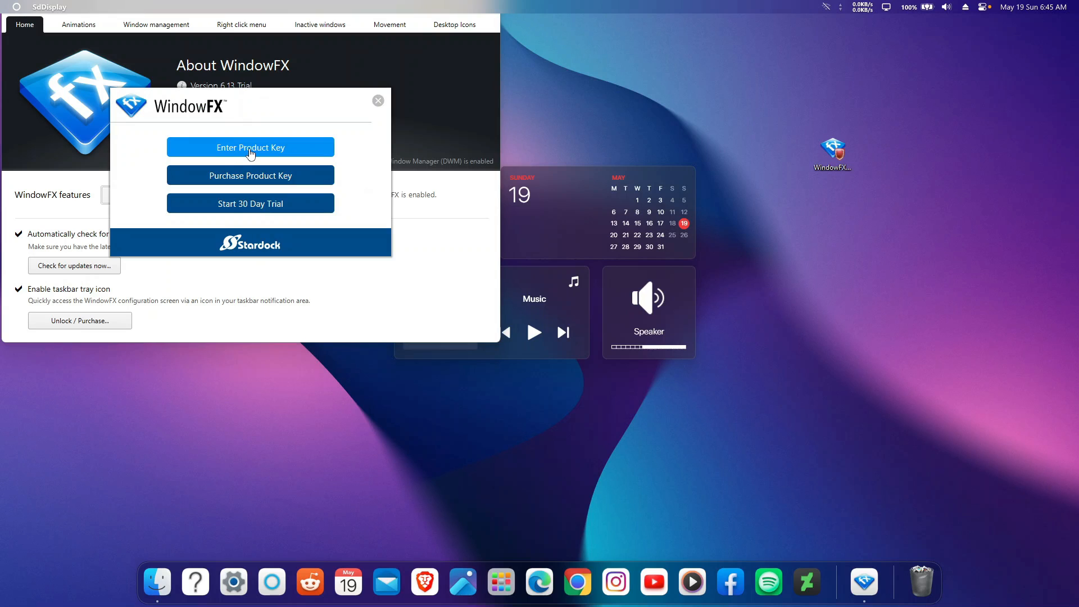
Activate the 30-day WindowFX trial with the e-mail address in the form, retrying the activation, and finish the wizard.
{"action": "left_click", "coordinate": [248, 205]}
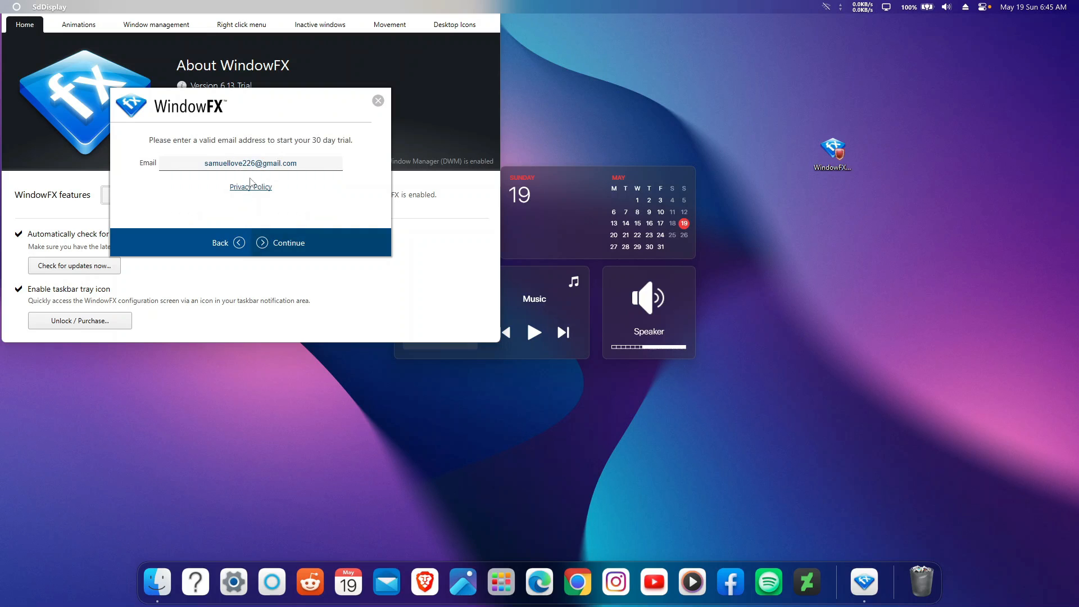
{"action": "left_click", "coordinate": [282, 250]}
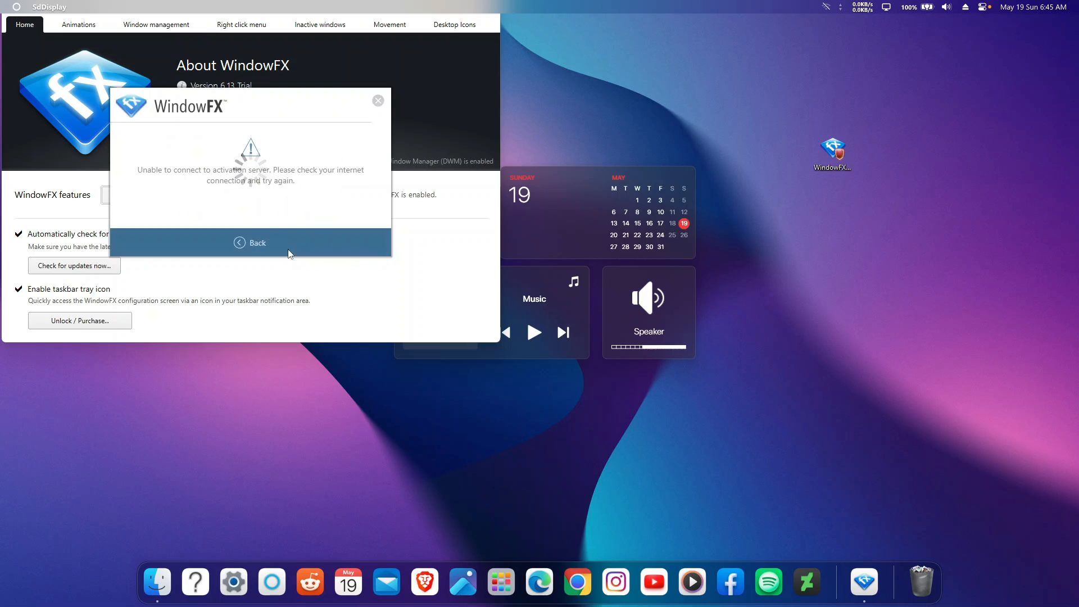
{"action": "left_click", "coordinate": [271, 251]}
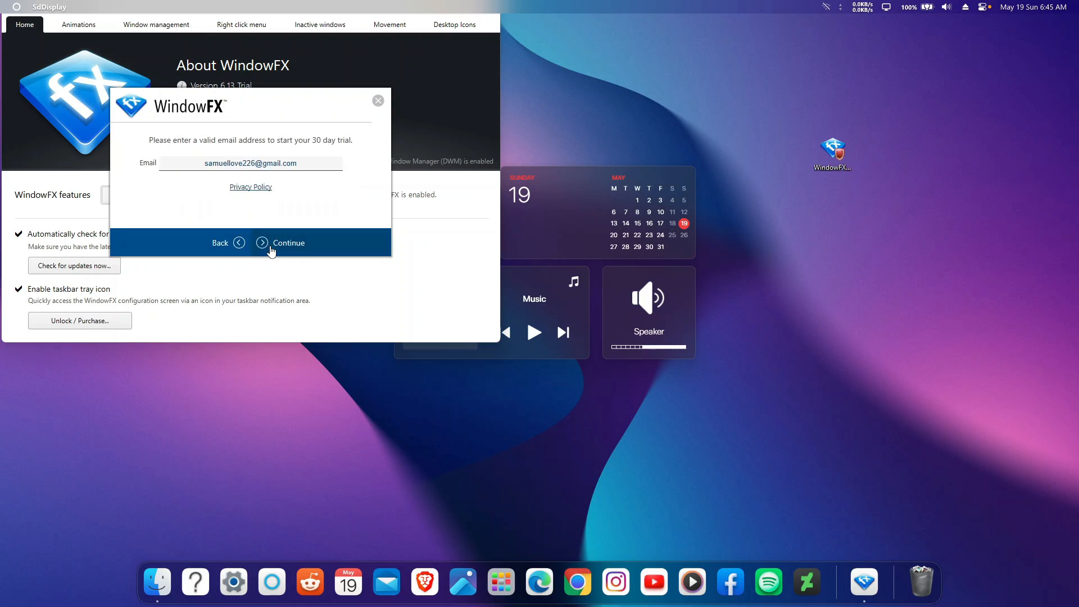
{"action": "left_click", "coordinate": [320, 254]}
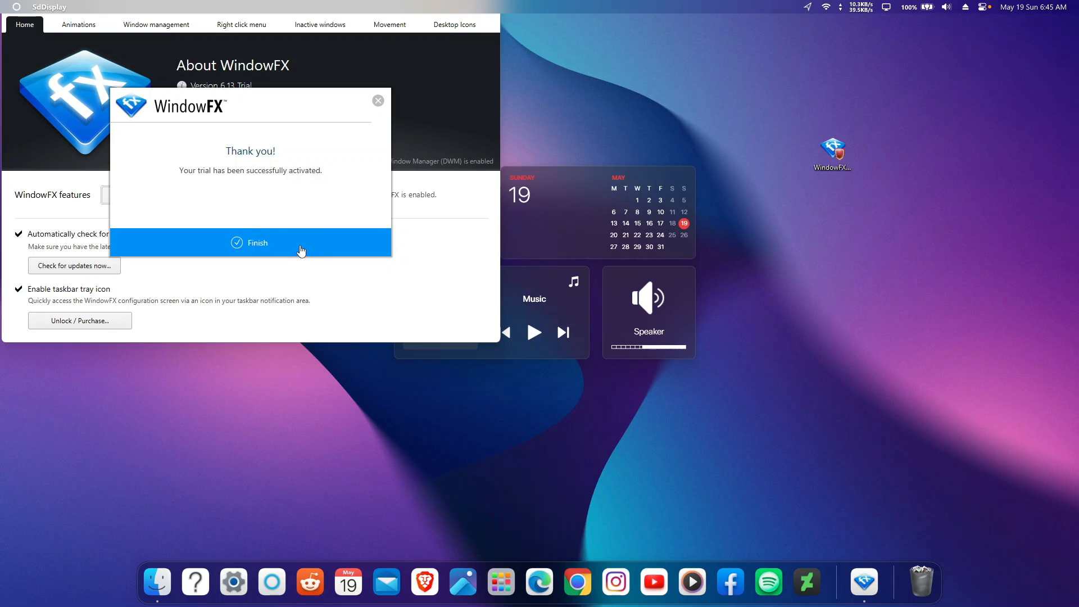
{"action": "left_click", "coordinate": [258, 247]}
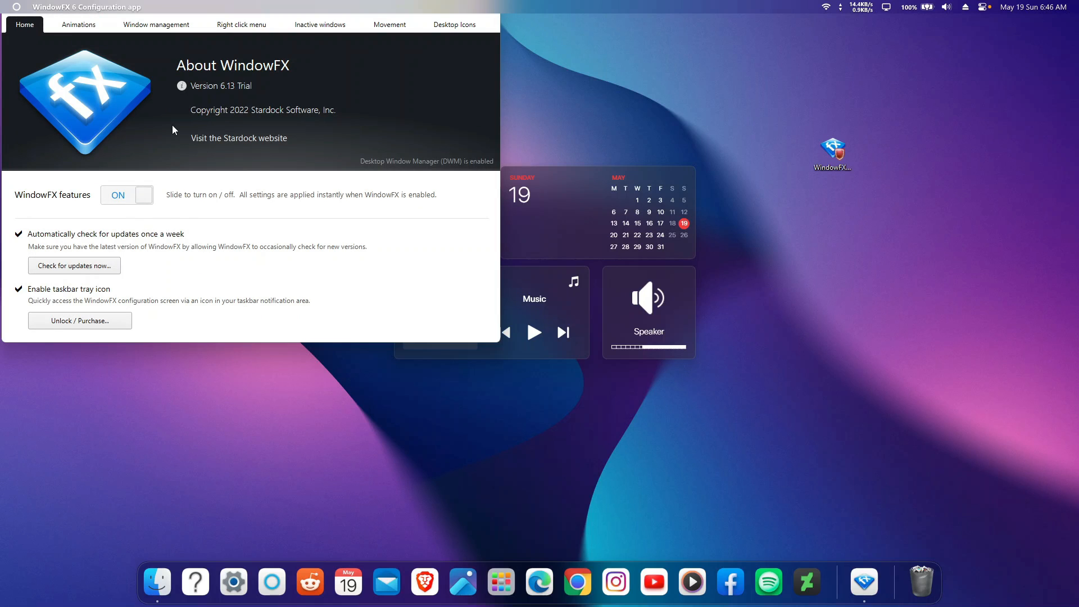
Review the window animation categories and preview the Close Blinds, Close Doors and Distort - Multiple styles effects for opening windows.
{"action": "left_click", "coordinate": [79, 26]}
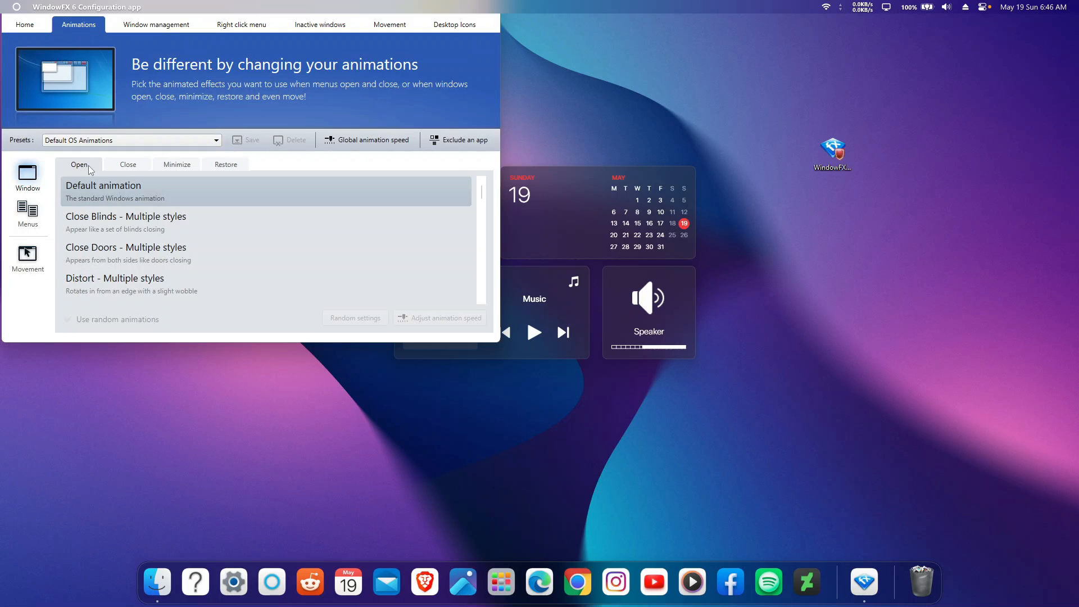
{"action": "left_click", "coordinate": [128, 165]}
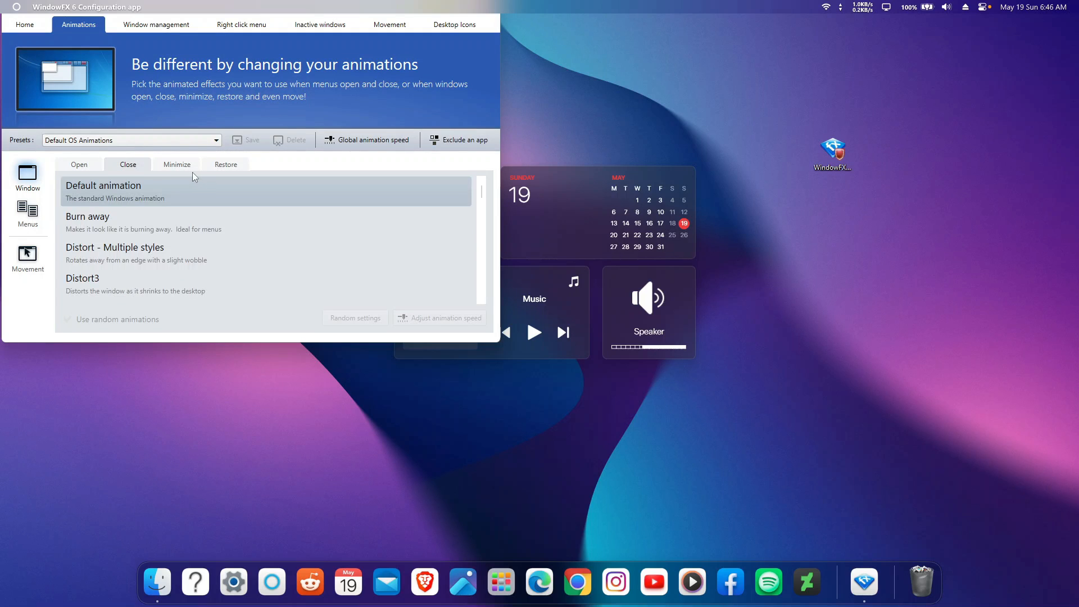
{"action": "left_click", "coordinate": [179, 166]}
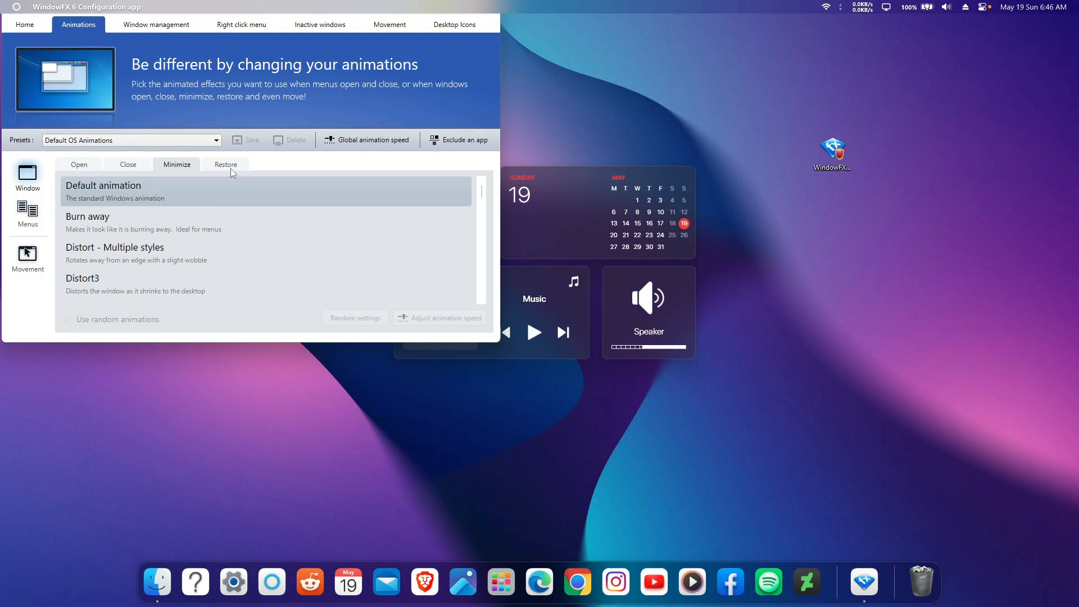
{"action": "left_click", "coordinate": [226, 167]}
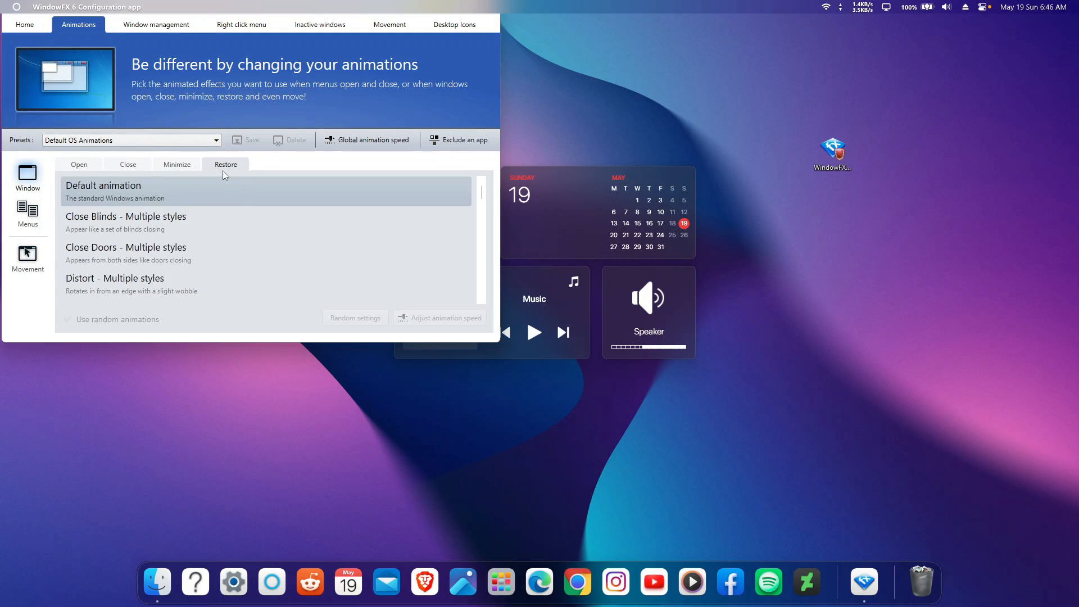
{"action": "left_click", "coordinate": [90, 165]}
{"action": "left_click", "coordinate": [104, 220]}
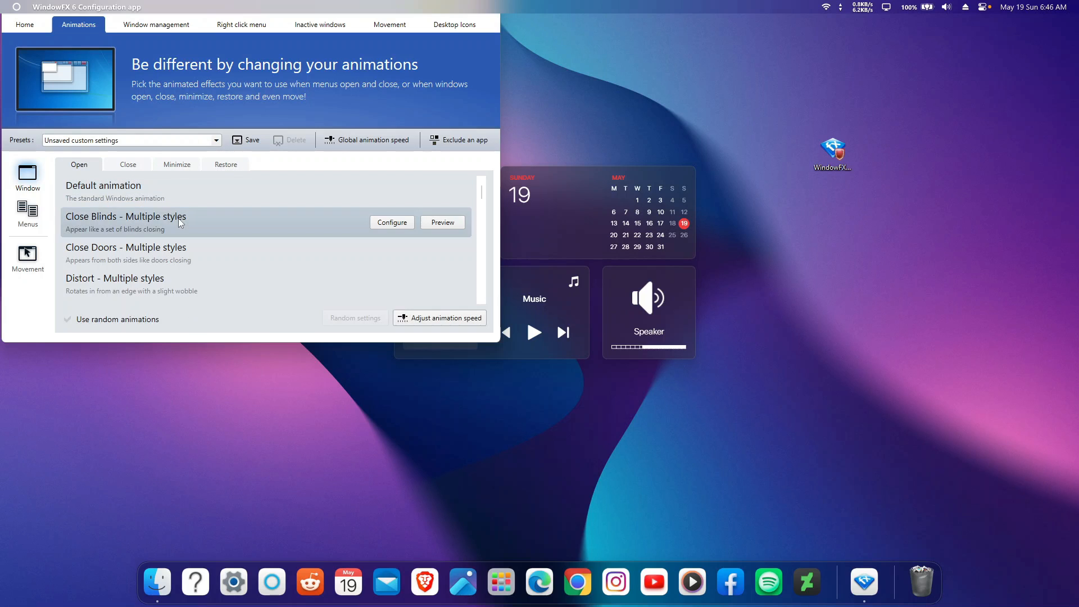
{"action": "left_click", "coordinate": [90, 191]}
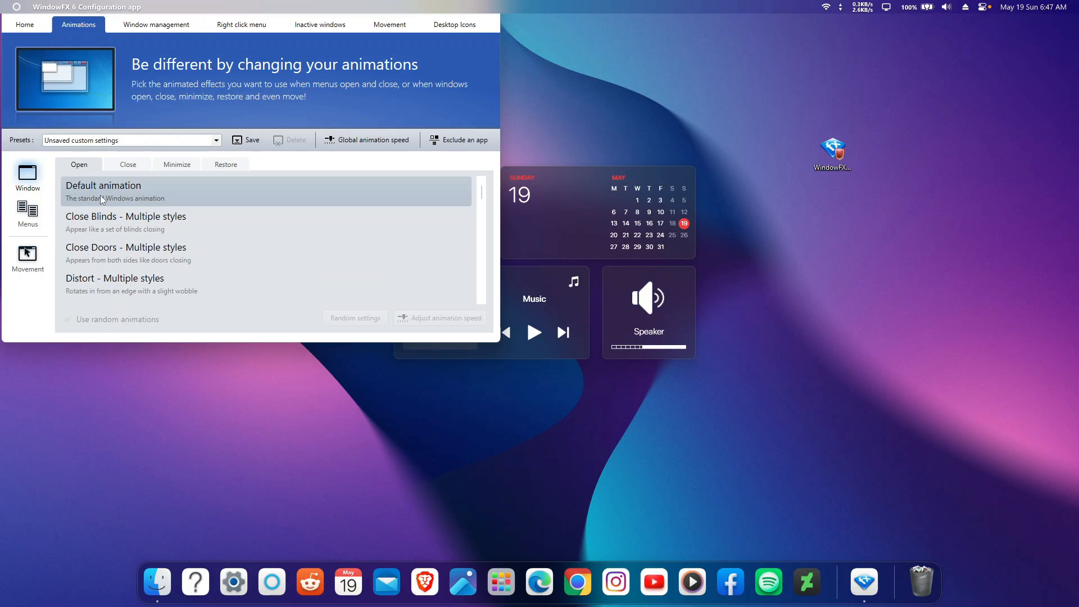
{"action": "left_click", "coordinate": [107, 222]}
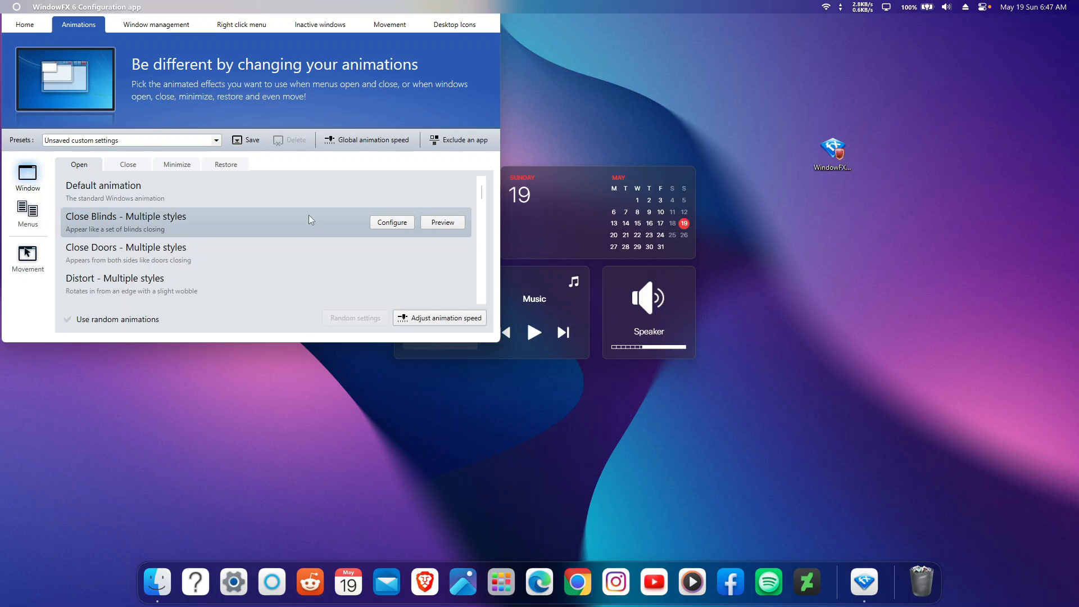
{"action": "left_click", "coordinate": [460, 224]}
{"action": "left_click", "coordinate": [460, 225]}
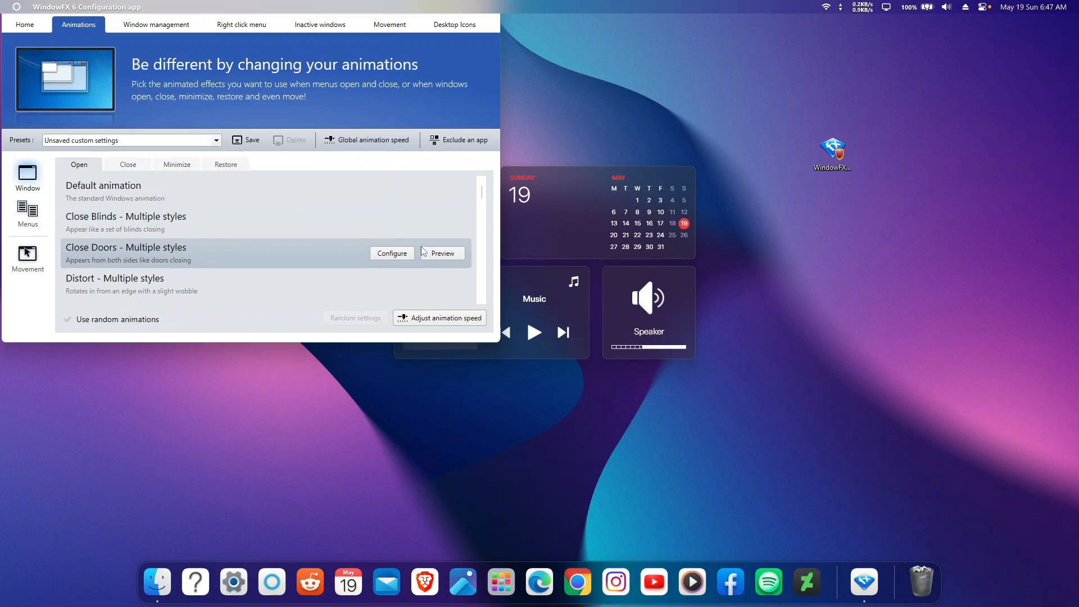
{"action": "left_click", "coordinate": [443, 254]}
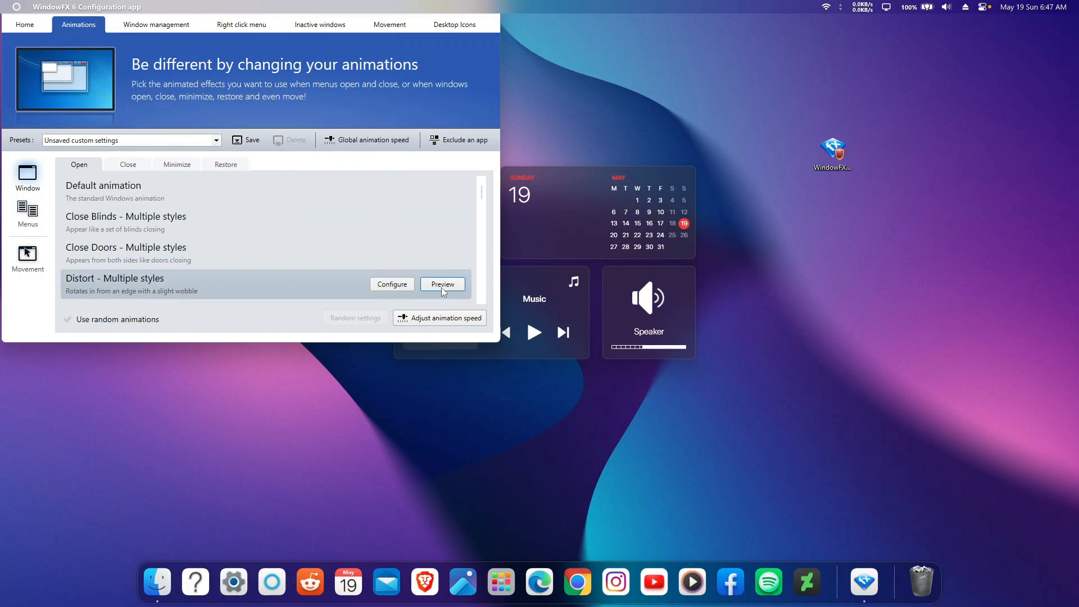
Set the window opening animation to Distort3 and preview it.
{"action": "scroll", "coordinate": [242, 194], "scroll_direction": "down", "scroll_amount": 3}
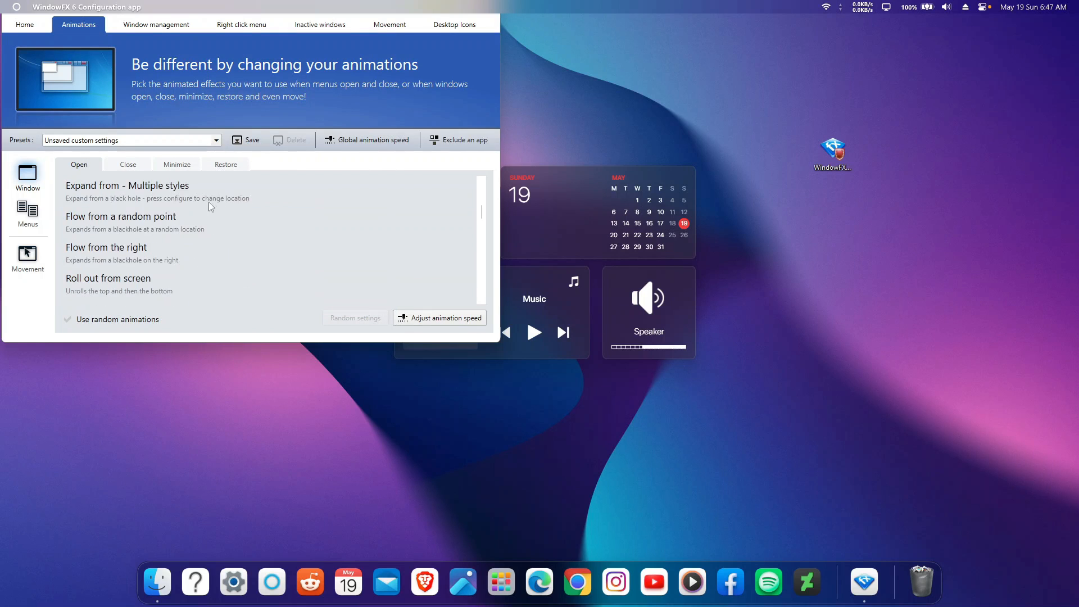
{"action": "scroll", "coordinate": [244, 218], "scroll_direction": "down", "scroll_amount": 3}
{"action": "scroll", "coordinate": [247, 219], "scroll_direction": "up", "scroll_amount": 6}
{"action": "scroll", "coordinate": [236, 228], "scroll_direction": "up", "scroll_amount": 2}
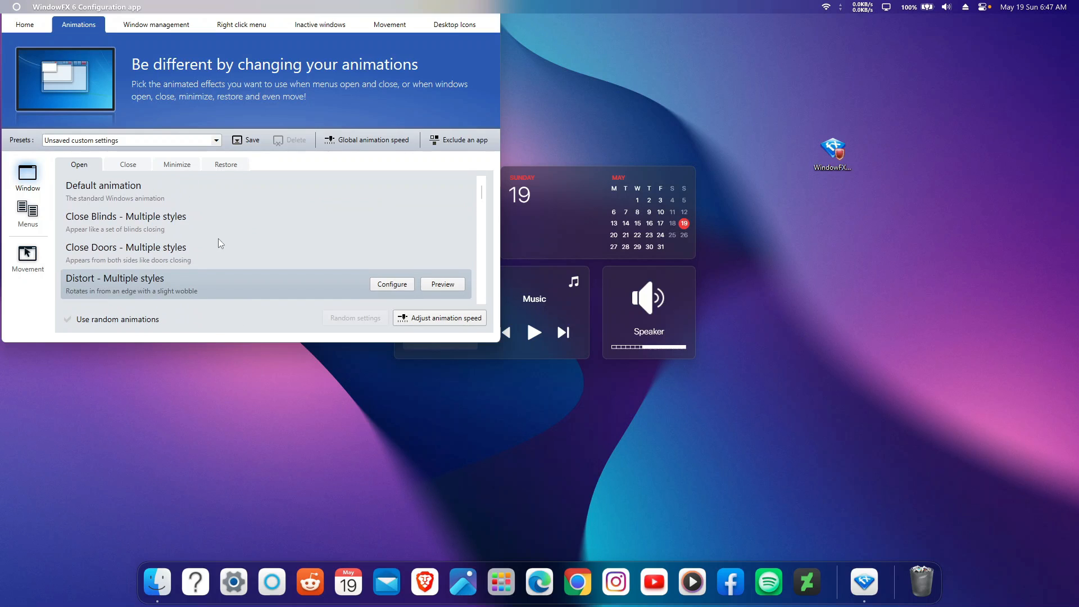
{"action": "scroll", "coordinate": [237, 228], "scroll_direction": "down", "scroll_amount": 1}
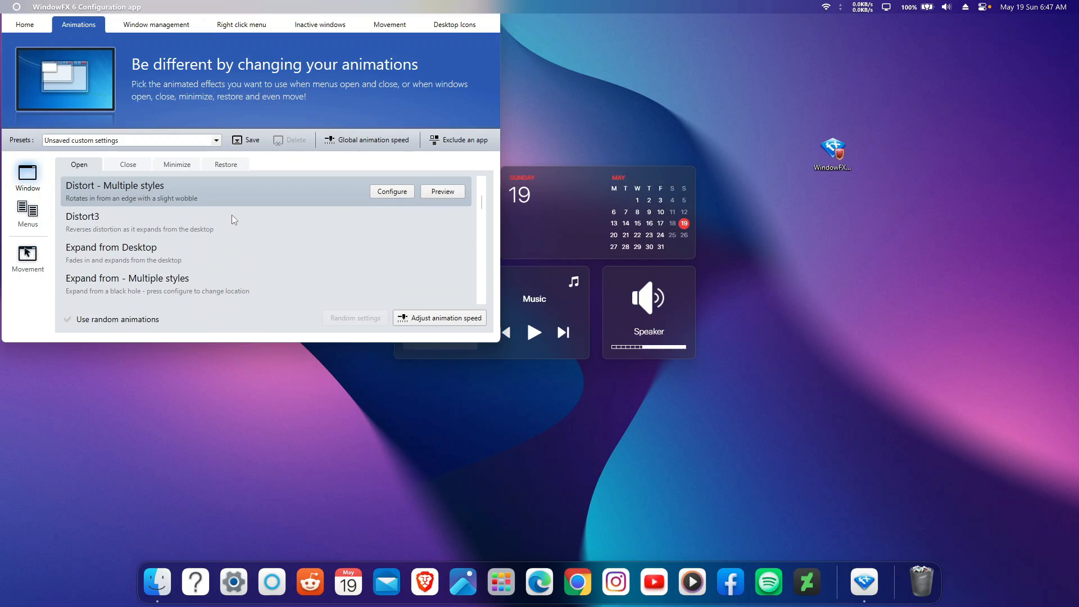
{"action": "left_click", "coordinate": [231, 215]}
{"action": "left_click", "coordinate": [457, 222]}
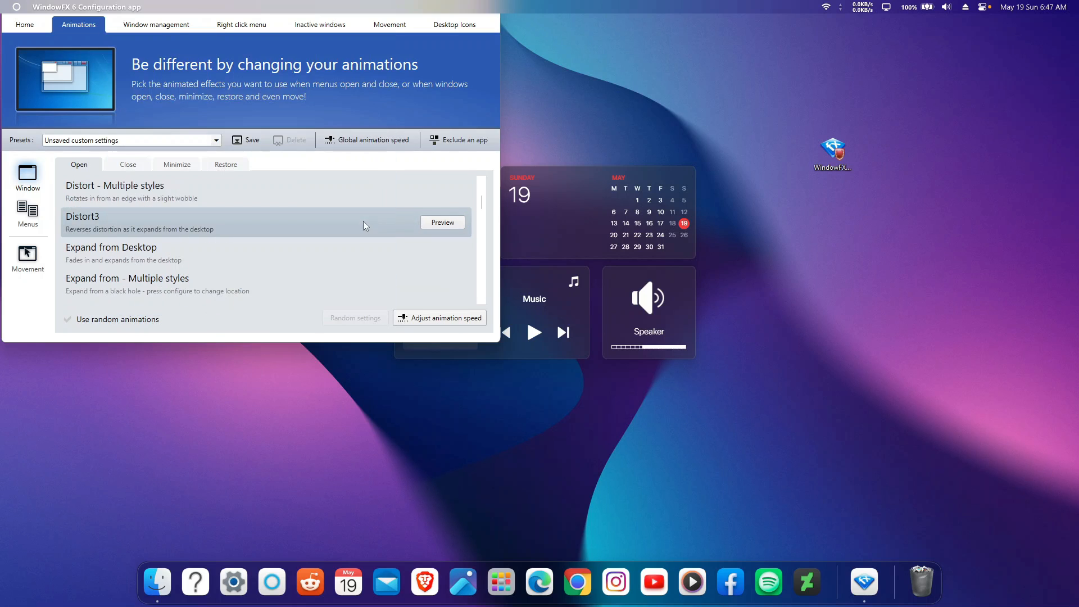
{"action": "left_click", "coordinate": [441, 225]}
Set the window closing animation to Distort3, previewing it and comparing it with Burn away.
{"action": "left_click", "coordinate": [130, 165]}
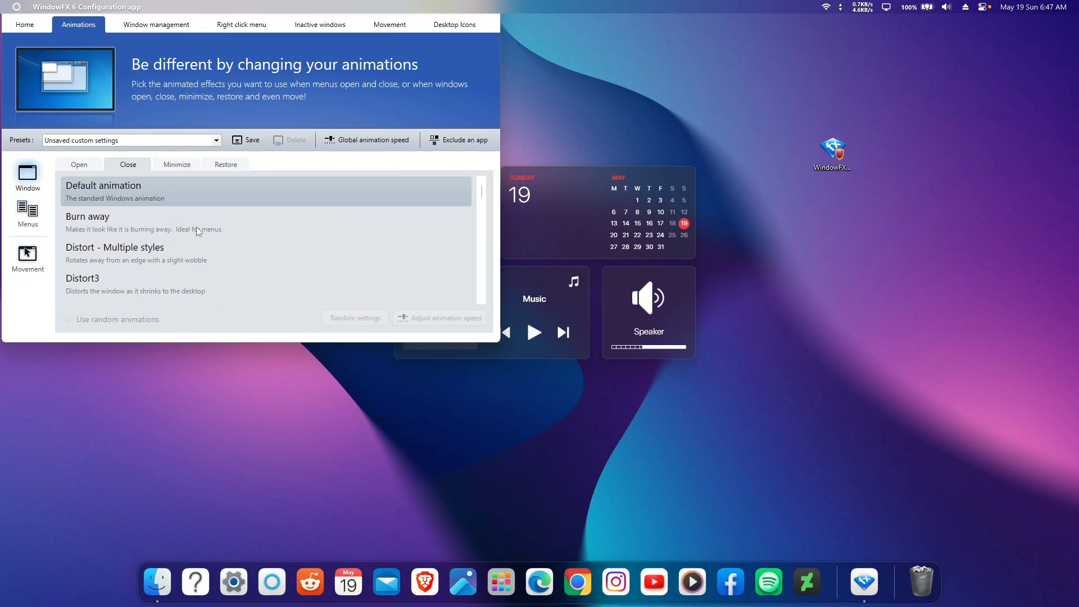
{"action": "left_click", "coordinate": [164, 271]}
{"action": "left_click", "coordinate": [443, 285]}
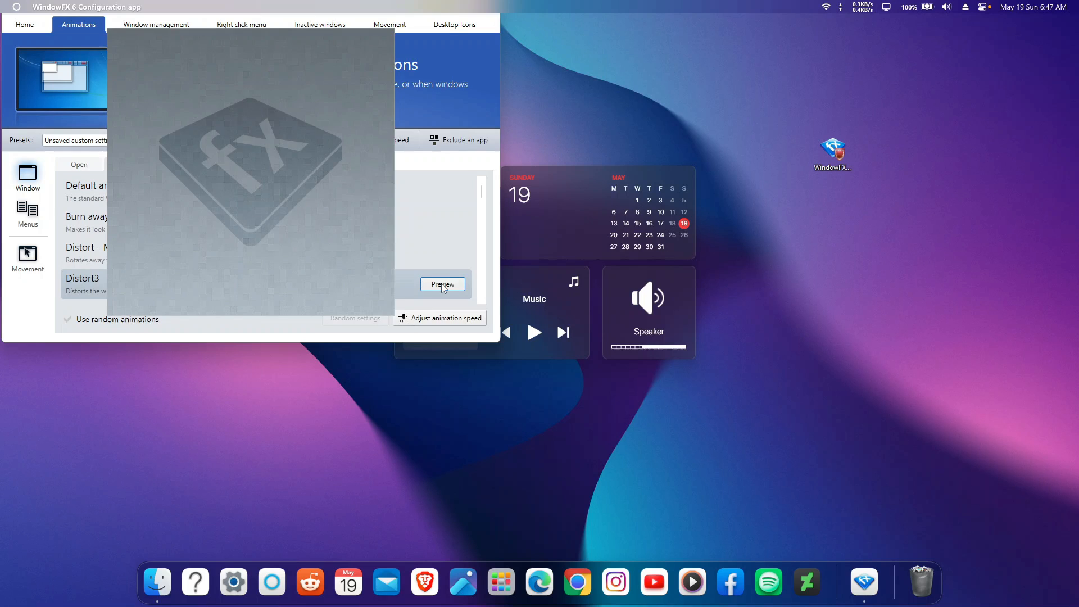
{"action": "left_click", "coordinate": [449, 225]}
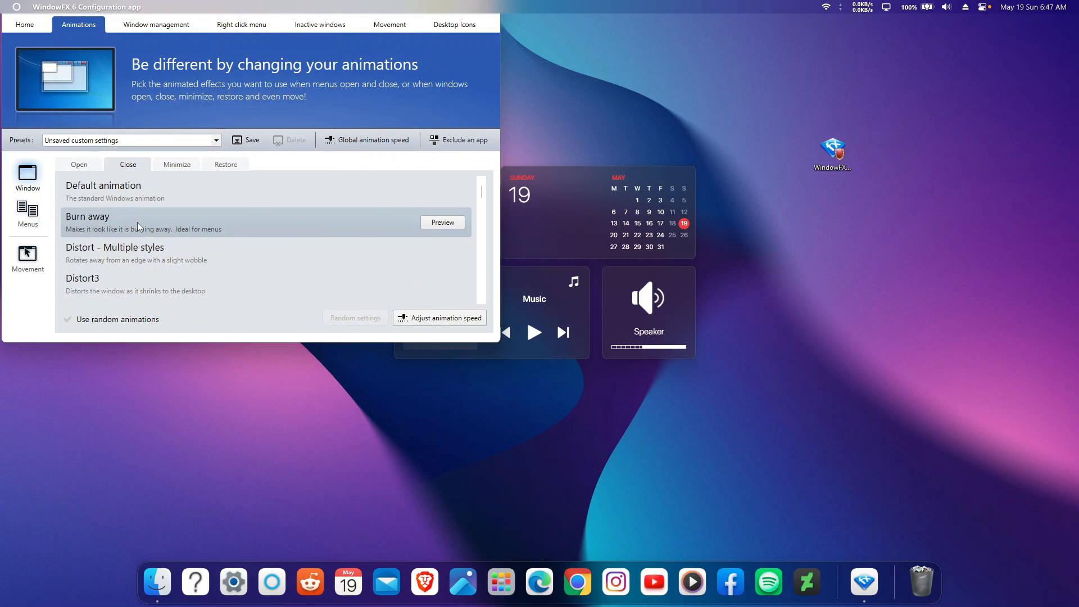
{"action": "left_click", "coordinate": [461, 222]}
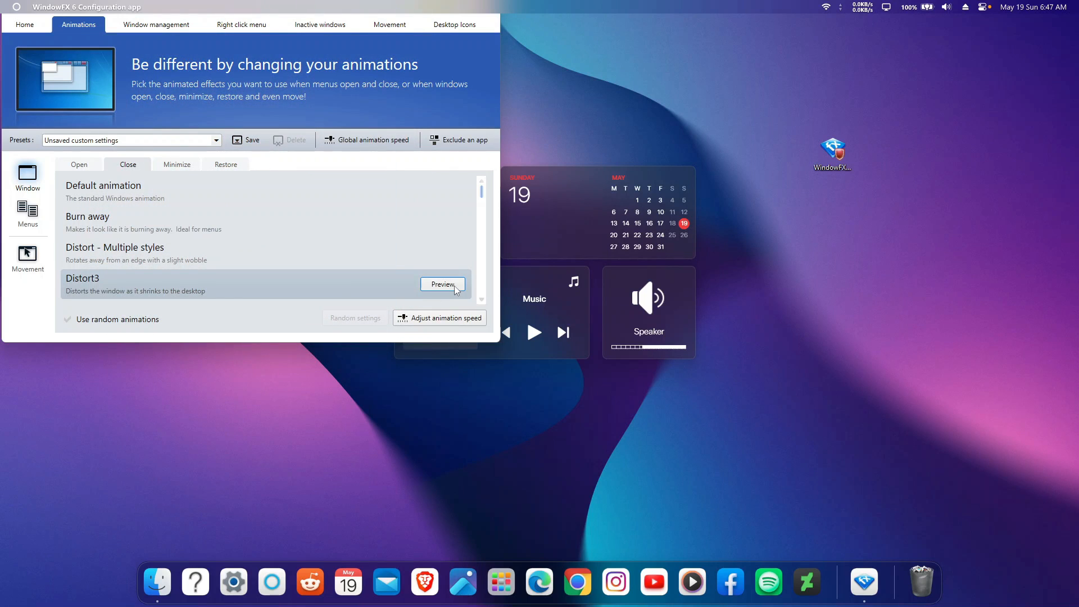
{"action": "left_click", "coordinate": [455, 288]}
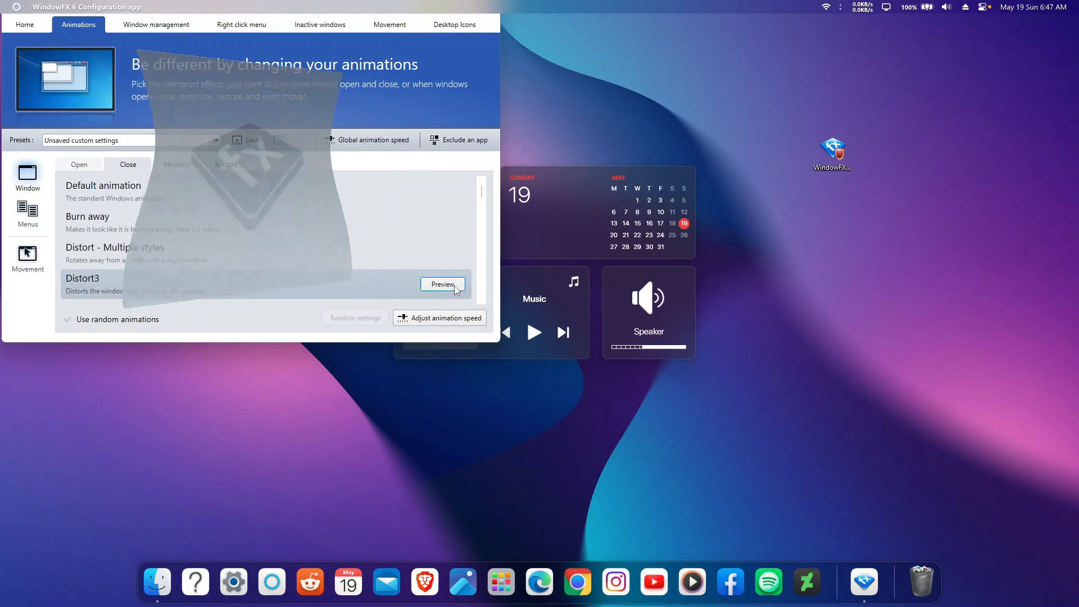
Set the menu closing animation to Flow to a random point, previewing it and Distort3.
{"action": "left_click", "coordinate": [30, 219]}
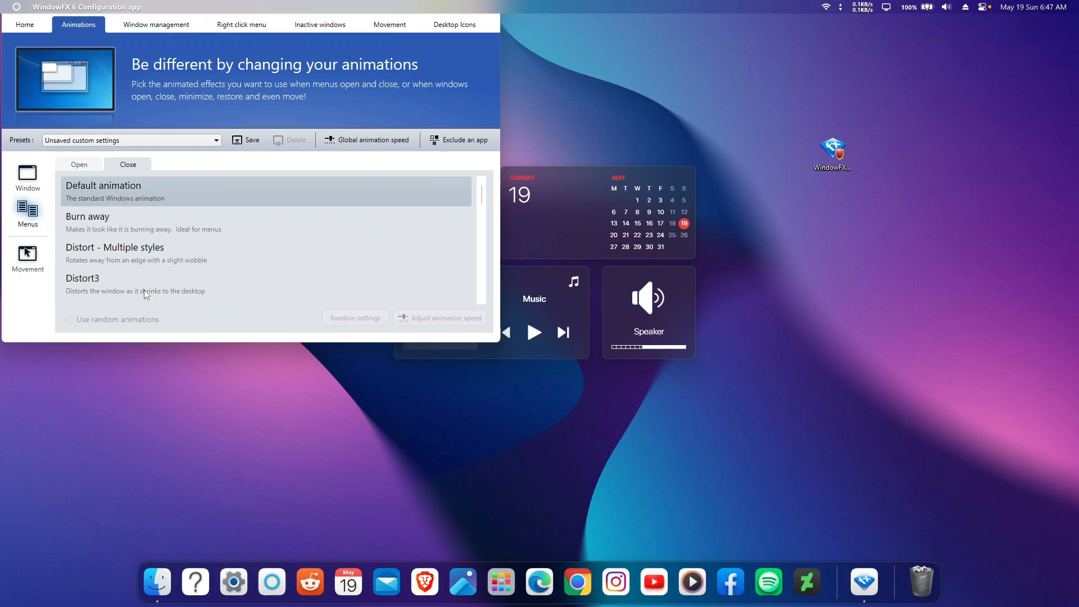
{"action": "left_click", "coordinate": [156, 278]}
{"action": "left_click", "coordinate": [440, 284]}
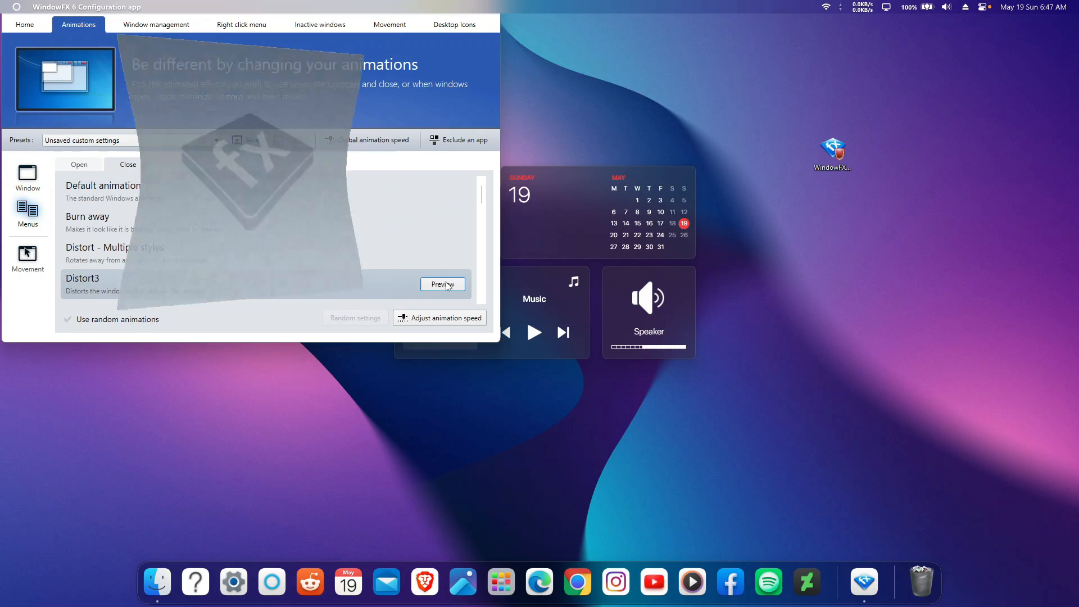
{"action": "scroll", "coordinate": [346, 249], "scroll_direction": "down", "scroll_amount": 3}
{"action": "left_click", "coordinate": [289, 215]}
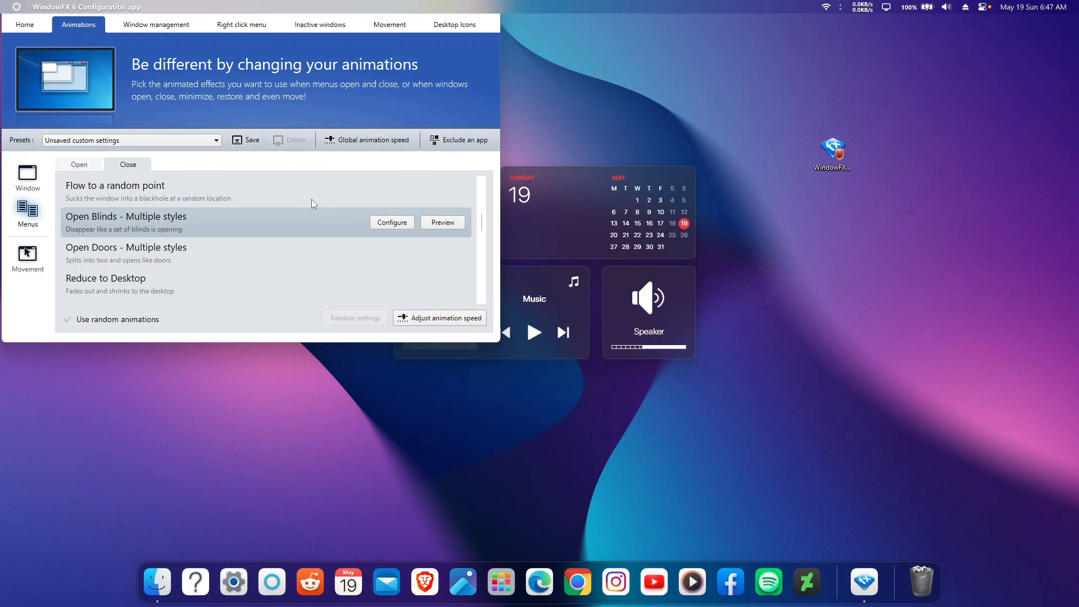
{"action": "left_click", "coordinate": [313, 200]}
{"action": "left_click", "coordinate": [447, 191]}
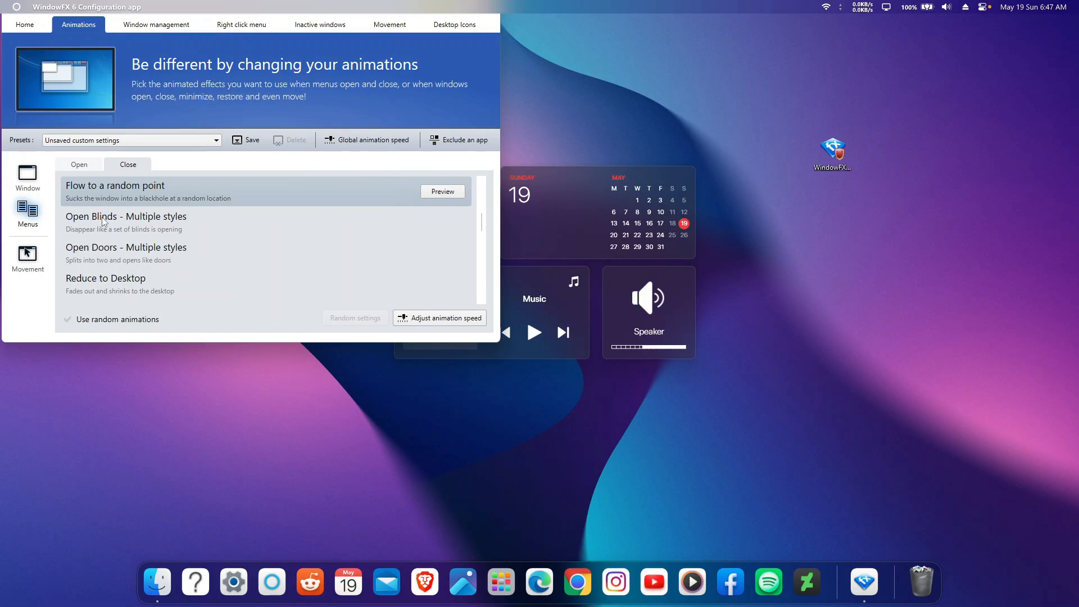
{"action": "left_click", "coordinate": [443, 192]}
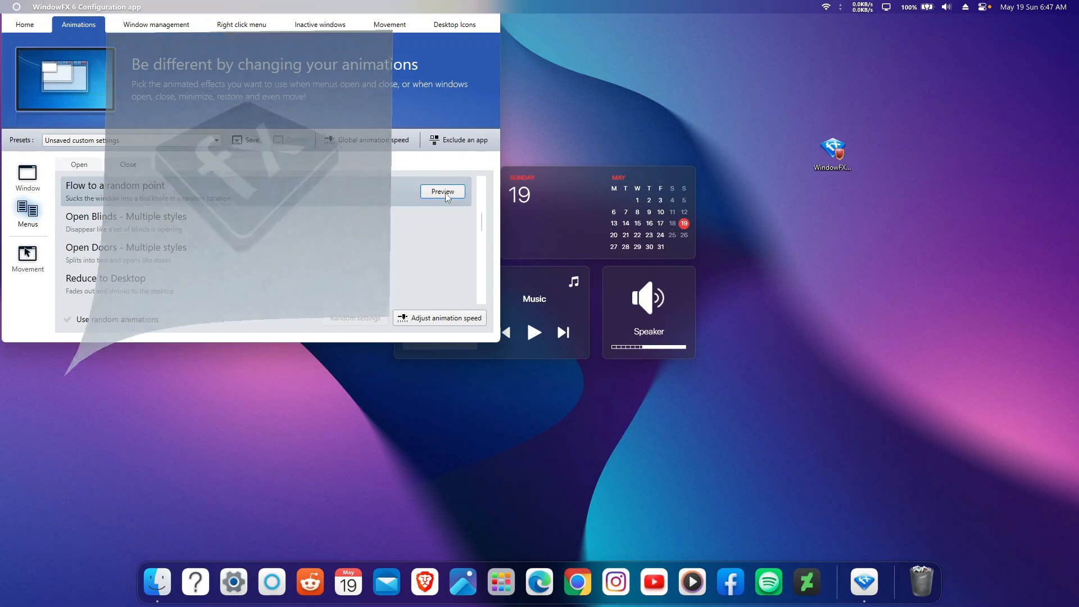
Set the menu opening animation to Flow from a random point, previewing it and Distort - Multiple styles.
{"action": "left_click", "coordinate": [79, 169]}
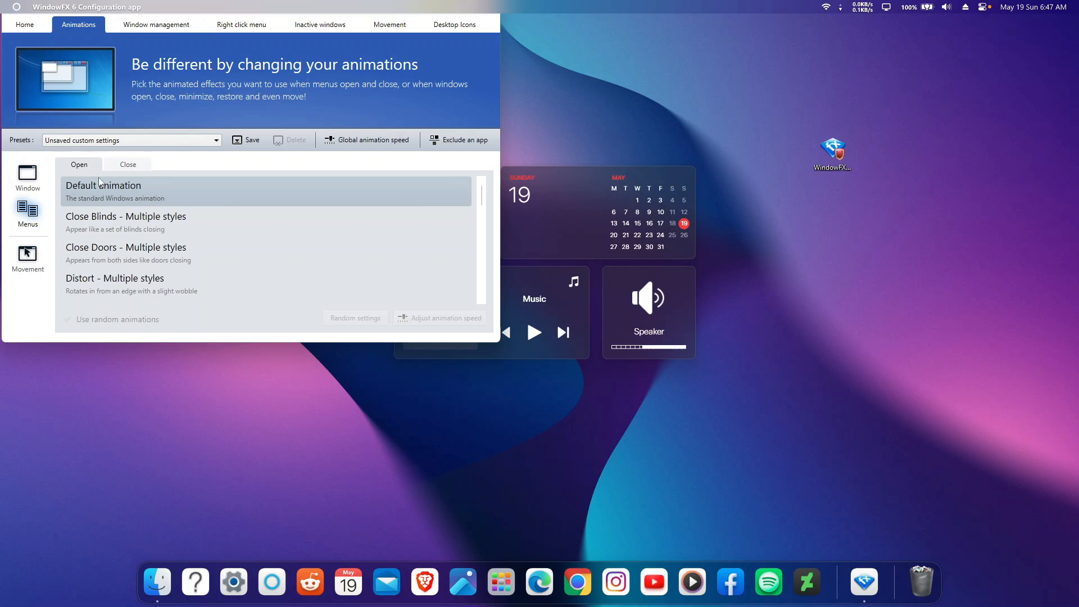
{"action": "left_click", "coordinate": [259, 286]}
{"action": "left_click", "coordinate": [464, 284]}
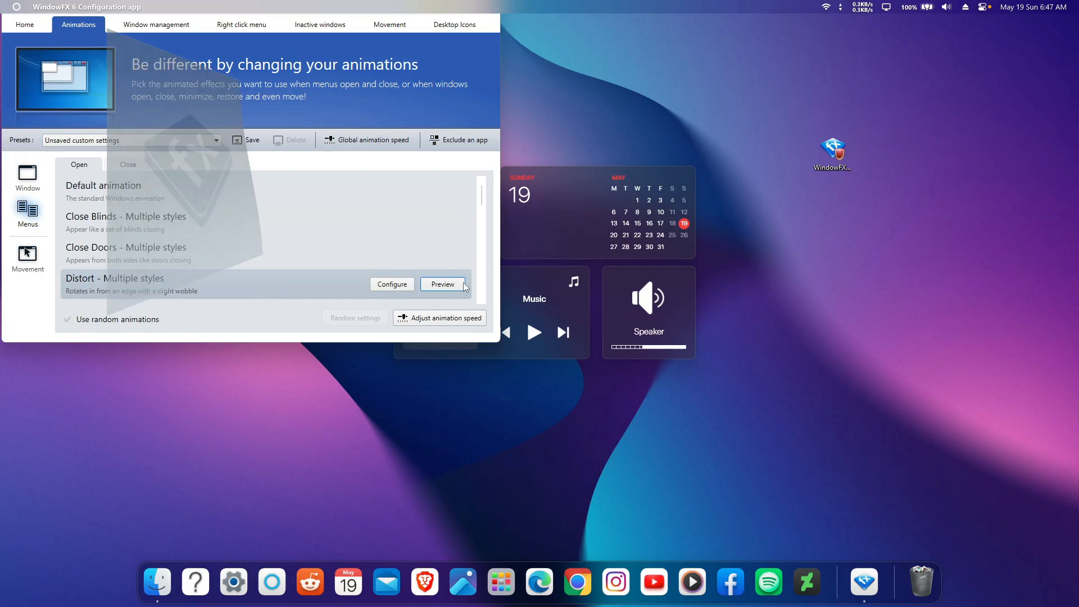
{"action": "scroll", "coordinate": [356, 248], "scroll_direction": "down", "scroll_amount": 5}
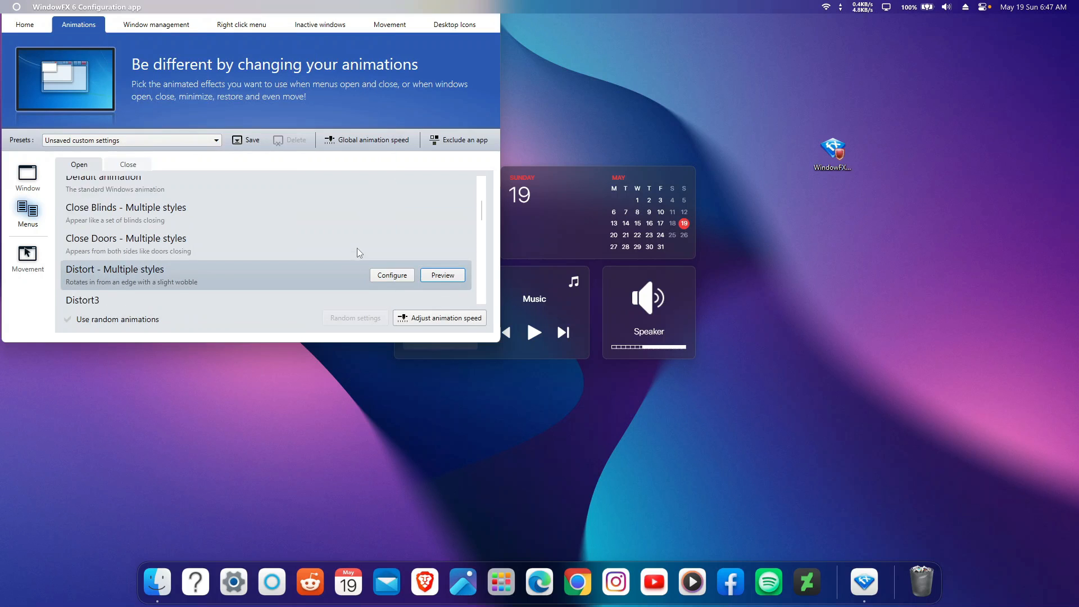
{"action": "left_click", "coordinate": [222, 225]}
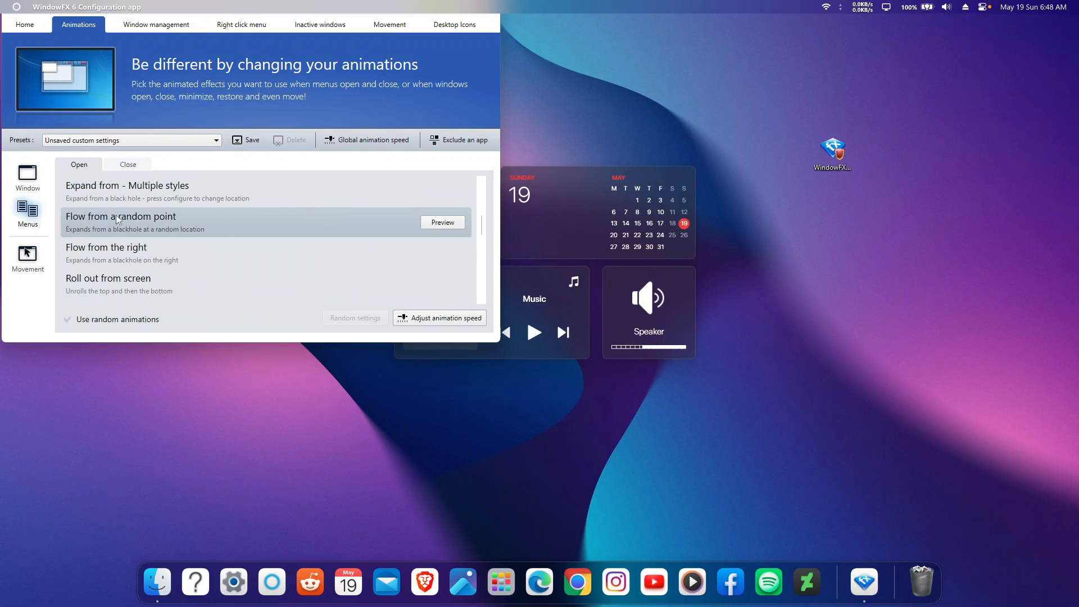
{"action": "left_click", "coordinate": [437, 227]}
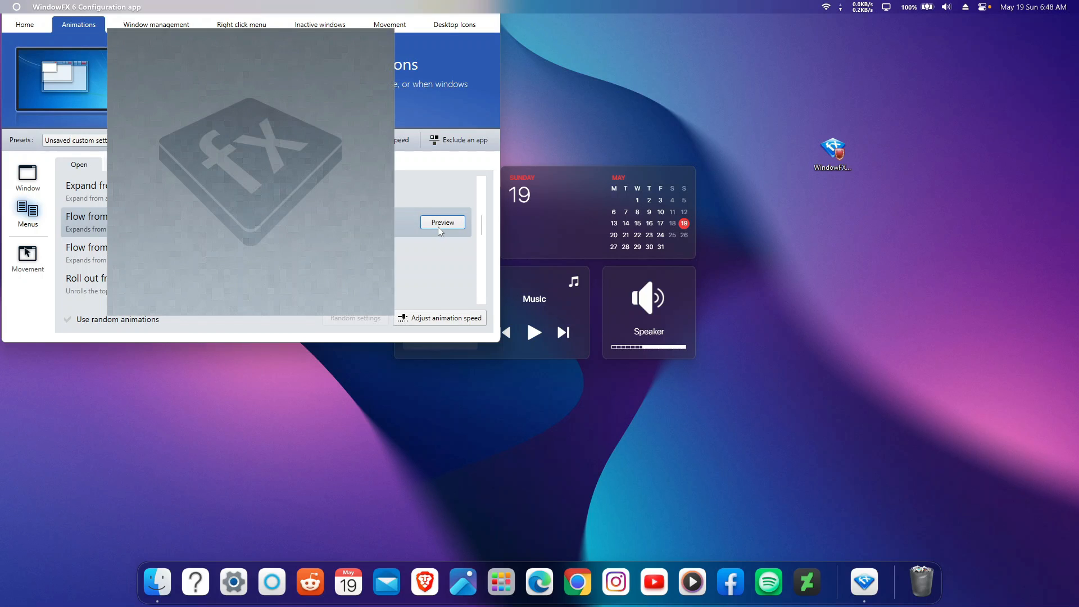
{"action": "left_click", "coordinate": [439, 225]}
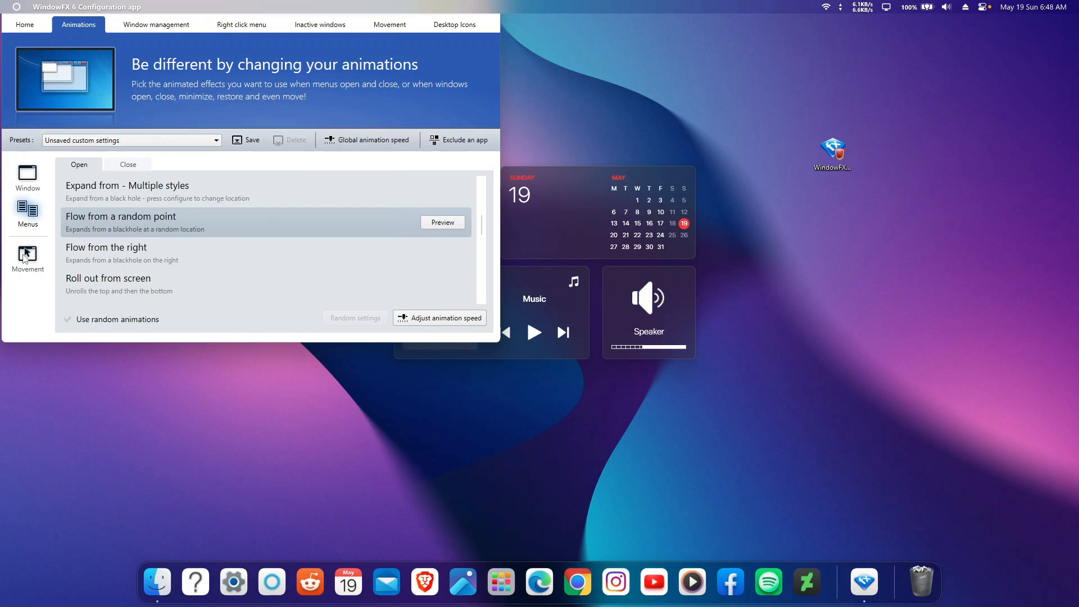
Enable window dragging animations (Wobbly windows) and set their style to Compiz style wobbly / jelly windows.
{"action": "left_click", "coordinate": [27, 255]}
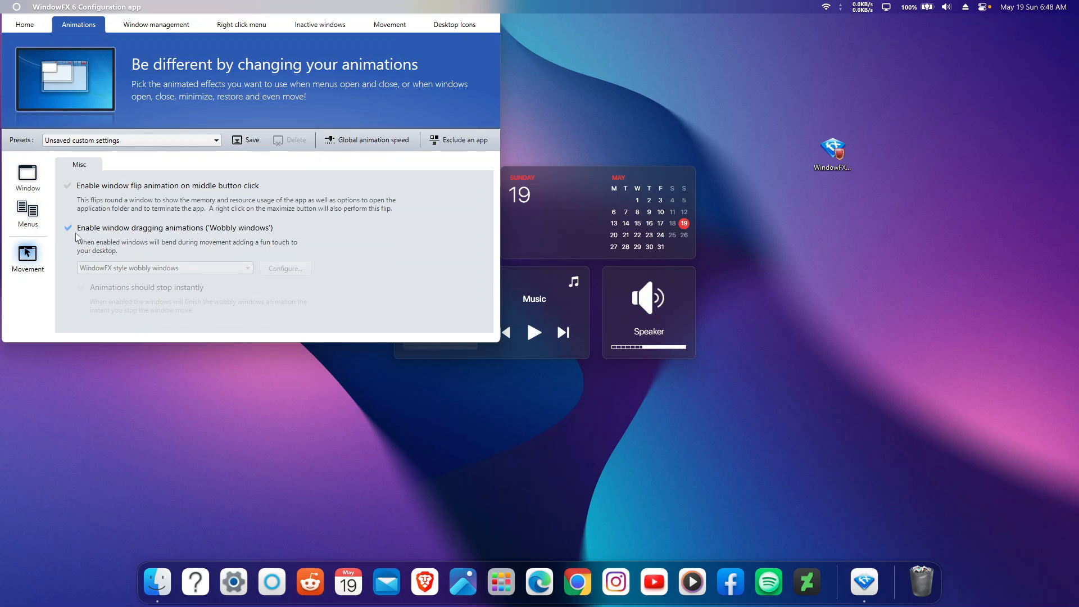
{"action": "left_click", "coordinate": [75, 230]}
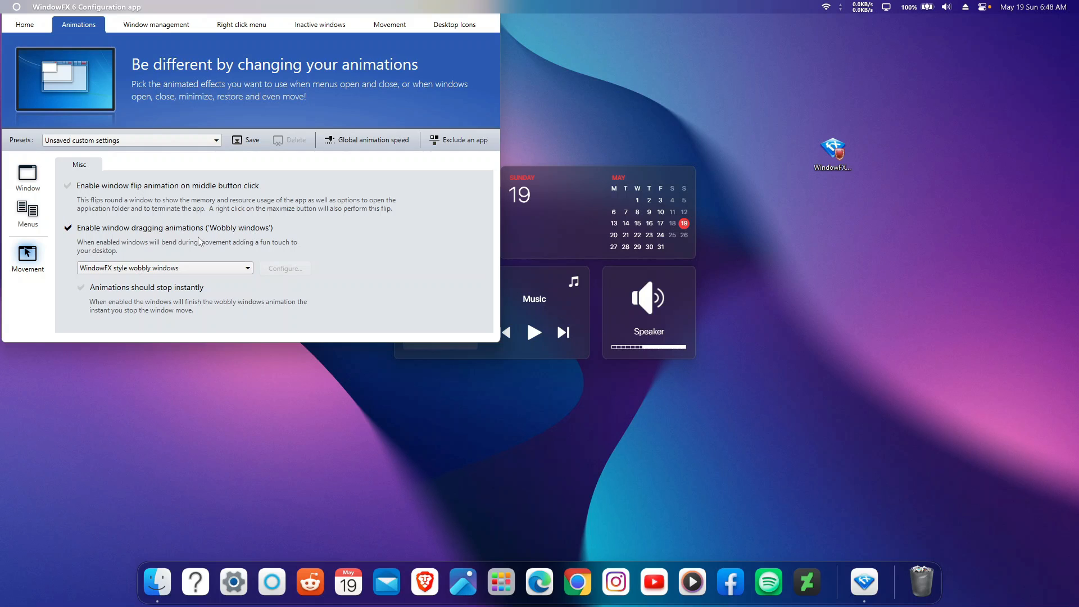
{"action": "left_click", "coordinate": [182, 269]}
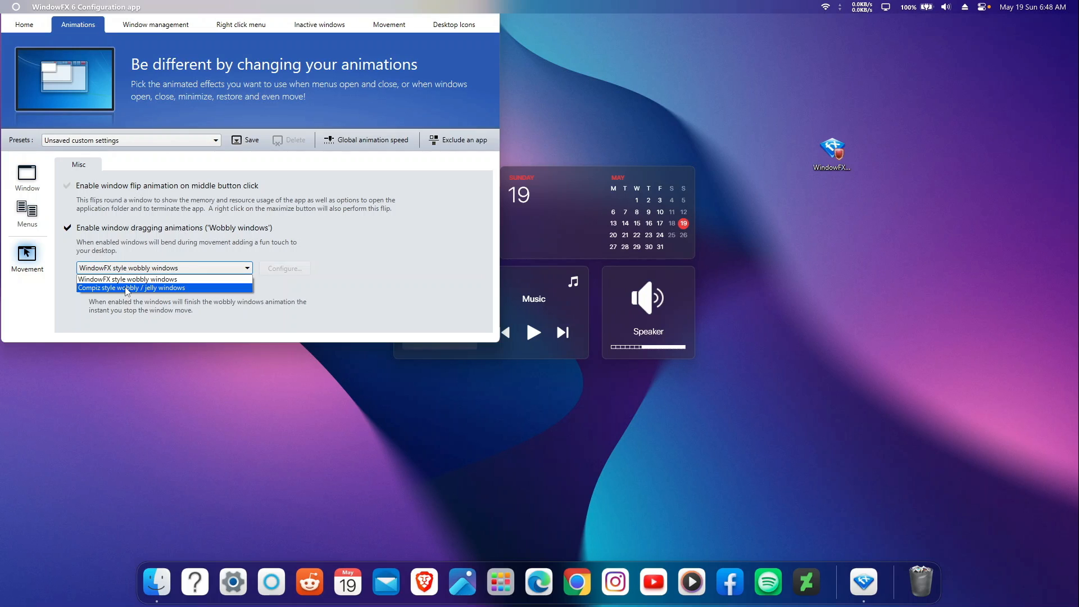
{"action": "left_click", "coordinate": [181, 289]}
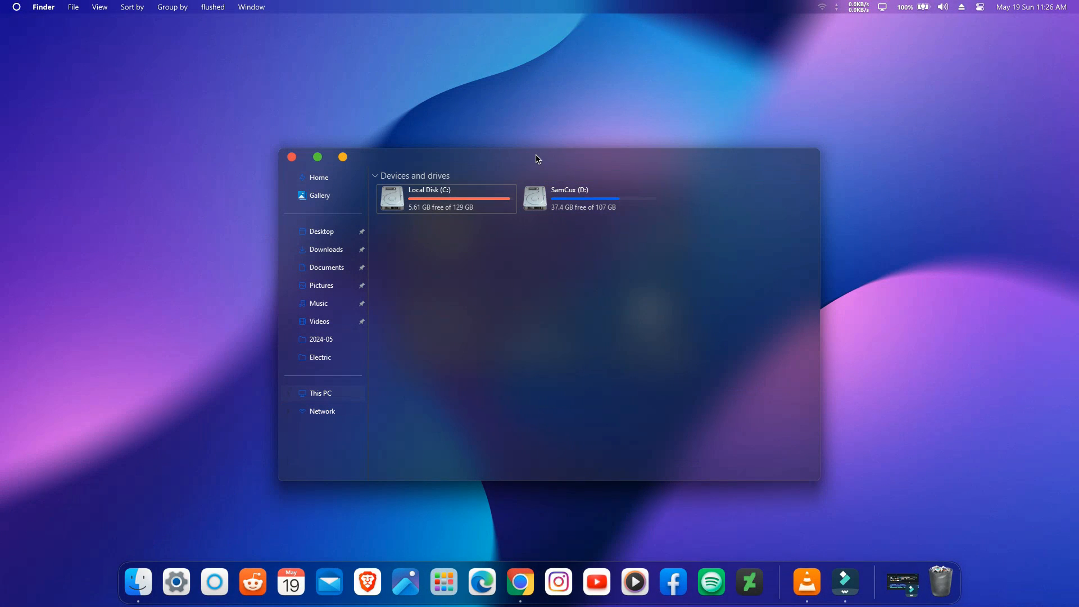
Test the wobbly dragging animation by moving the Finder and Chrome windows around the desktop.
{"action": "mouse_move", "coordinate": [534, 153]}
{"action": "left_mouse_down"}
{"action": "mouse_move", "coordinate": [474, 150]}
{"action": "mouse_move", "coordinate": [610, 164]}
{"action": "mouse_move", "coordinate": [470, 143]}
{"action": "mouse_move", "coordinate": [580, 126]}
{"action": "mouse_move", "coordinate": [510, 157]}
{"action": "mouse_move", "coordinate": [405, 133]}
{"action": "mouse_move", "coordinate": [711, 140]}
{"action": "mouse_move", "coordinate": [504, 162]}
{"action": "mouse_move", "coordinate": [441, 143]}
{"action": "mouse_move", "coordinate": [557, 149]}
{"action": "mouse_move", "coordinate": [506, 175]}
{"action": "mouse_move", "coordinate": [482, 146]}
{"action": "mouse_move", "coordinate": [407, 140]}
{"action": "mouse_move", "coordinate": [636, 135]}
{"action": "mouse_move", "coordinate": [533, 152]}
{"action": "left_mouse_up"}
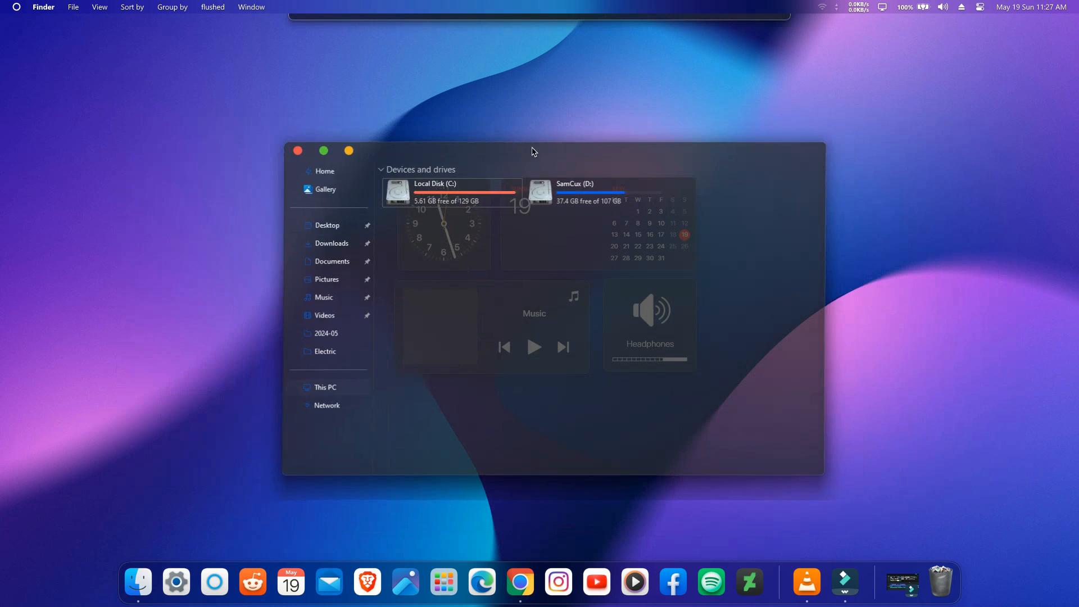
{"action": "left_click", "coordinate": [347, 150]}
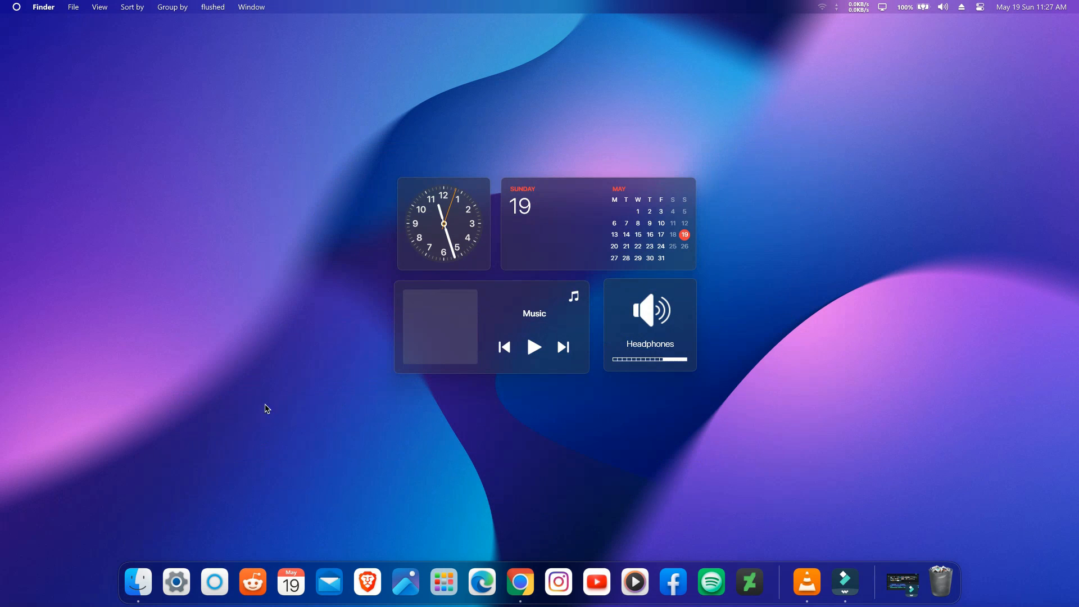
{"action": "left_click", "coordinate": [520, 581]}
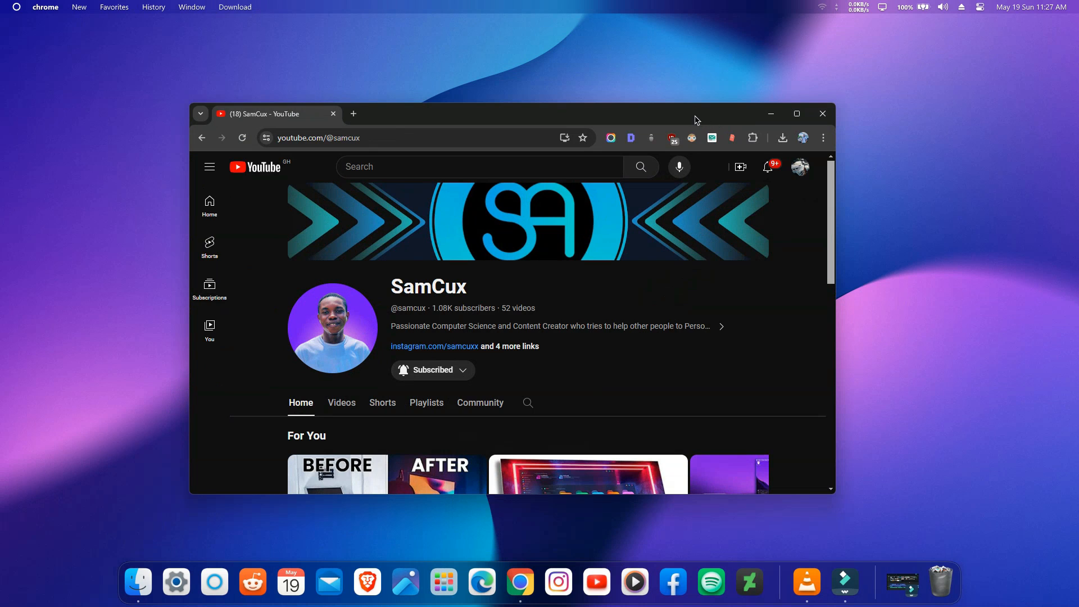
{"action": "mouse_move", "coordinate": [619, 110]}
{"action": "left_mouse_down"}
{"action": "mouse_move", "coordinate": [429, 99]}
{"action": "mouse_move", "coordinate": [610, 116]}
{"action": "left_mouse_up"}
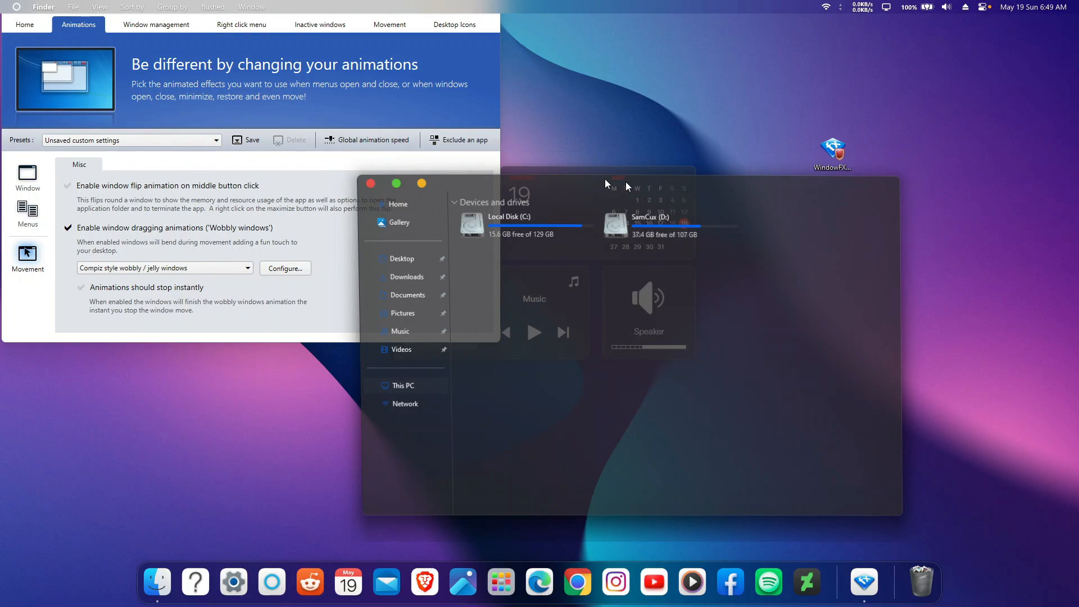
{"action": "left_click_drag", "start_coordinate": [626, 181], "coordinate": [657, 177]}
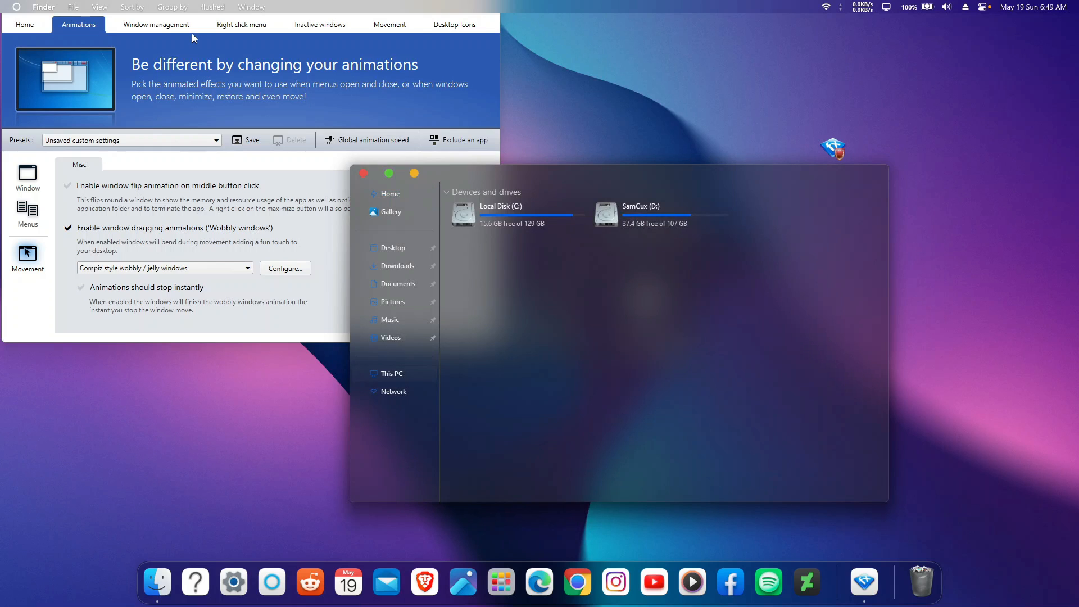
Turn on automatically hiding desktop icons unless the desktop has focus.
{"action": "left_click", "coordinate": [441, 26]}
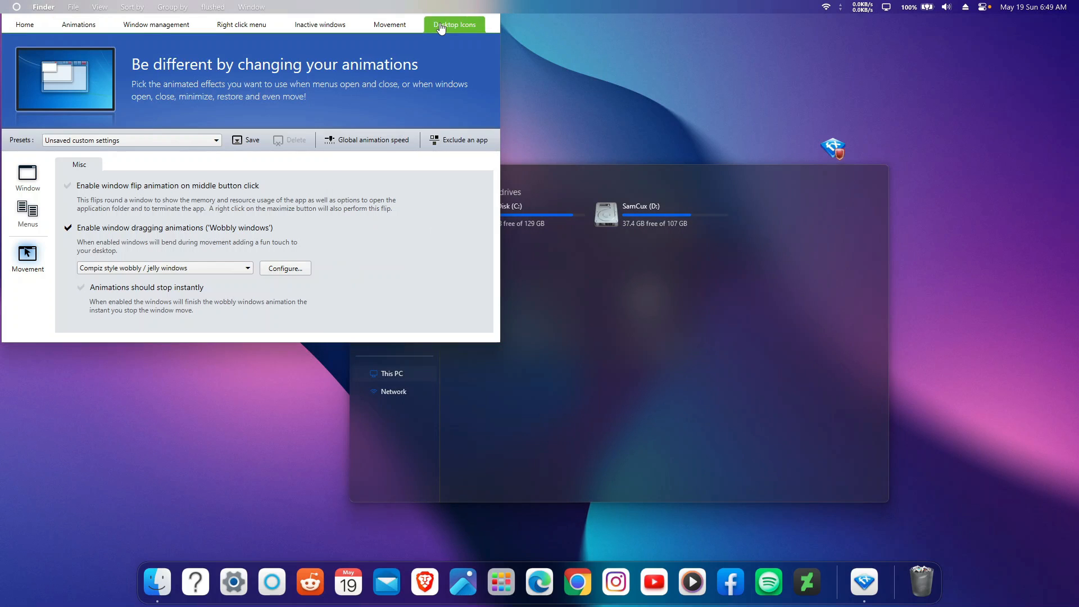
{"action": "left_click", "coordinate": [440, 27]}
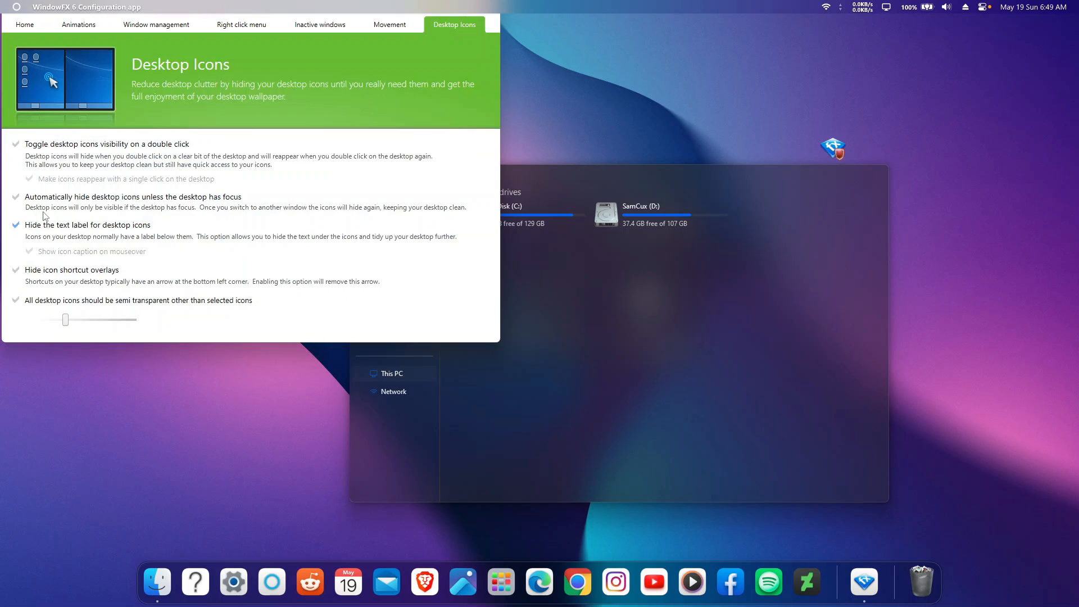
{"action": "left_click", "coordinate": [16, 197]}
Test the automatic icon hiding by switching focus between the desktop and the open windows.
{"action": "left_click", "coordinate": [950, 125]}
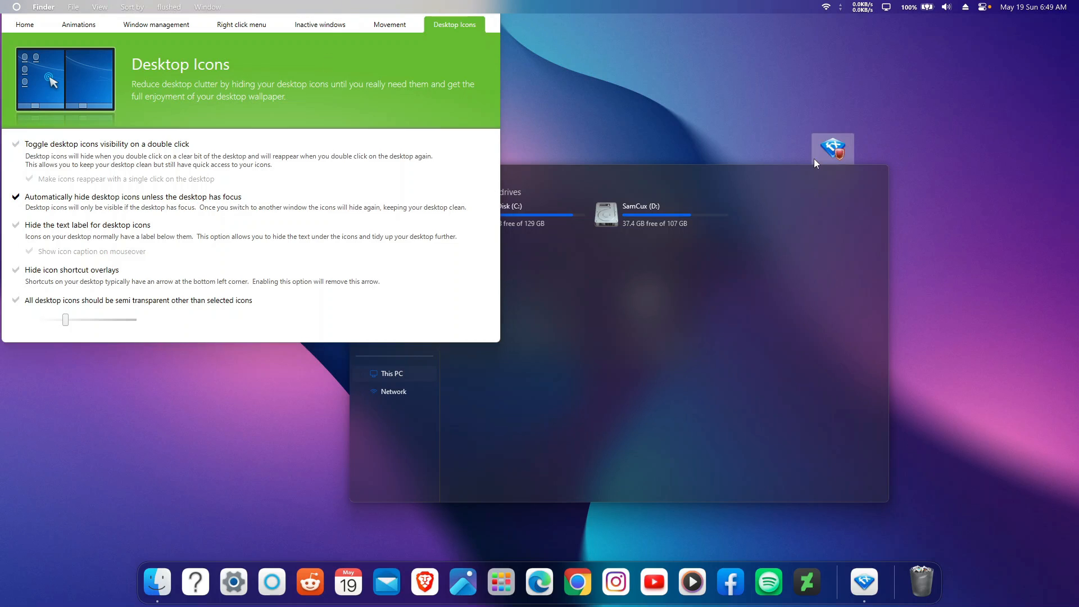
{"action": "left_click", "coordinate": [459, 308]}
{"action": "left_click", "coordinate": [603, 322]}
{"action": "left_click", "coordinate": [492, 127]}
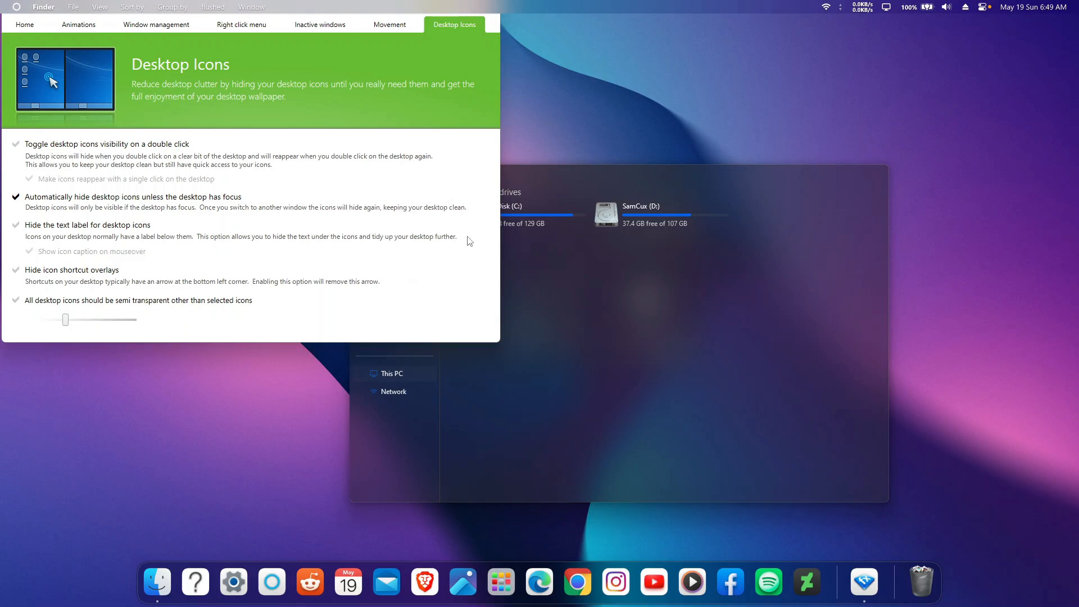
{"action": "left_click", "coordinate": [757, 351]}
{"action": "left_click", "coordinate": [497, 122]}
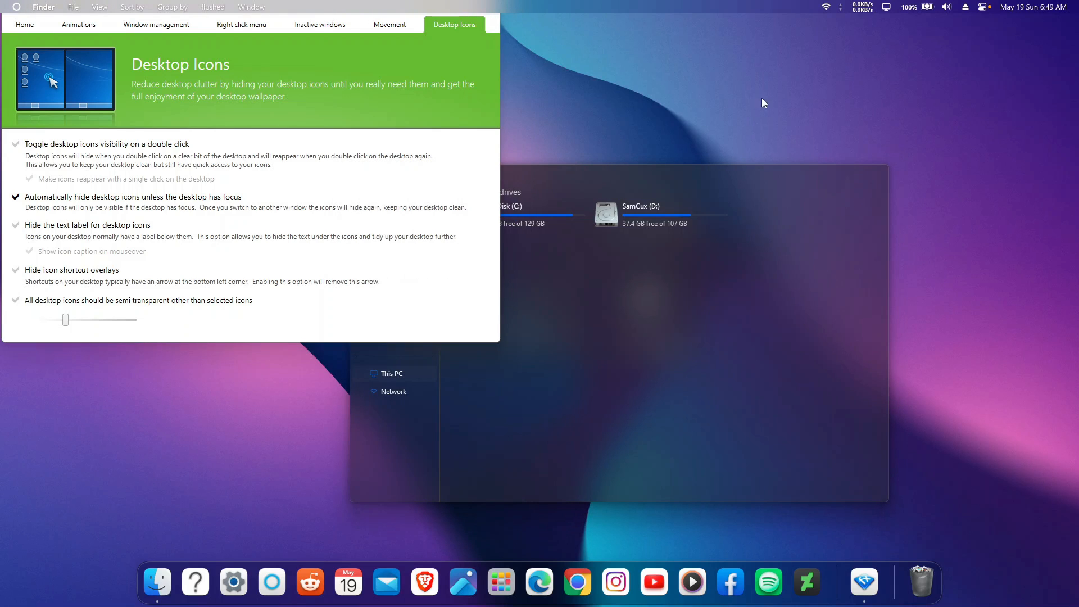
{"action": "left_click", "coordinate": [834, 145]}
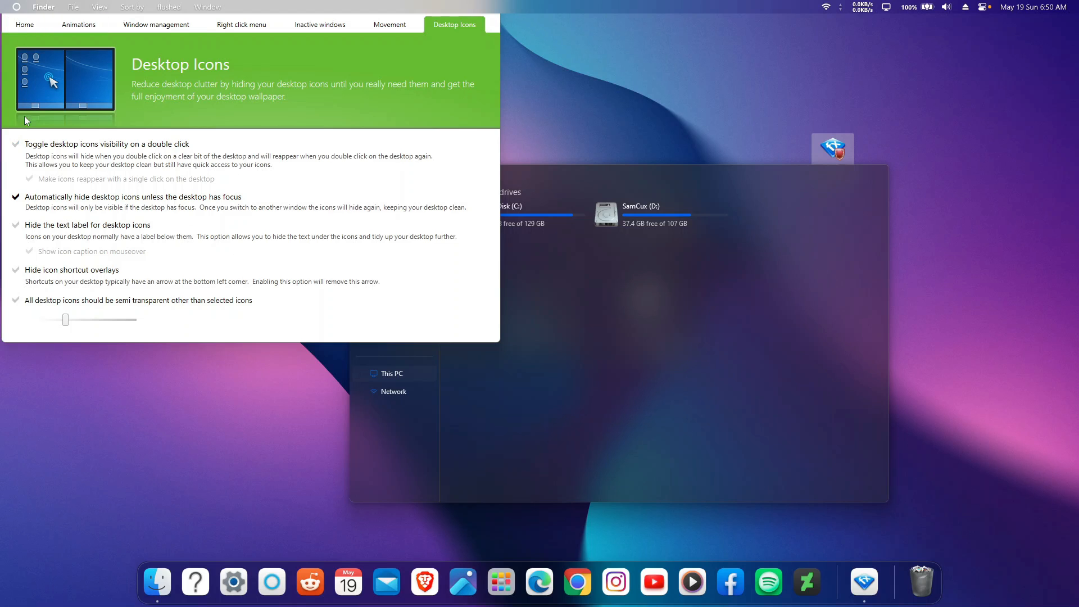
{"action": "left_click", "coordinate": [596, 171]}
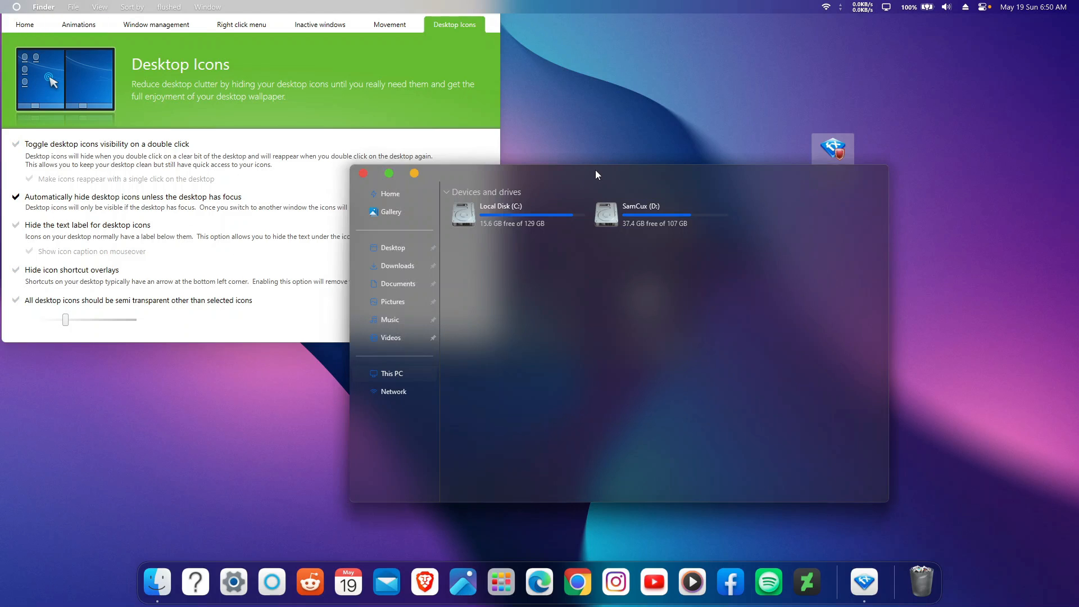
Save the current WindowFX animation settings as a preset named SamCux and select that preset.
{"action": "left_click", "coordinate": [864, 582]}
{"action": "left_click", "coordinate": [451, 28]}
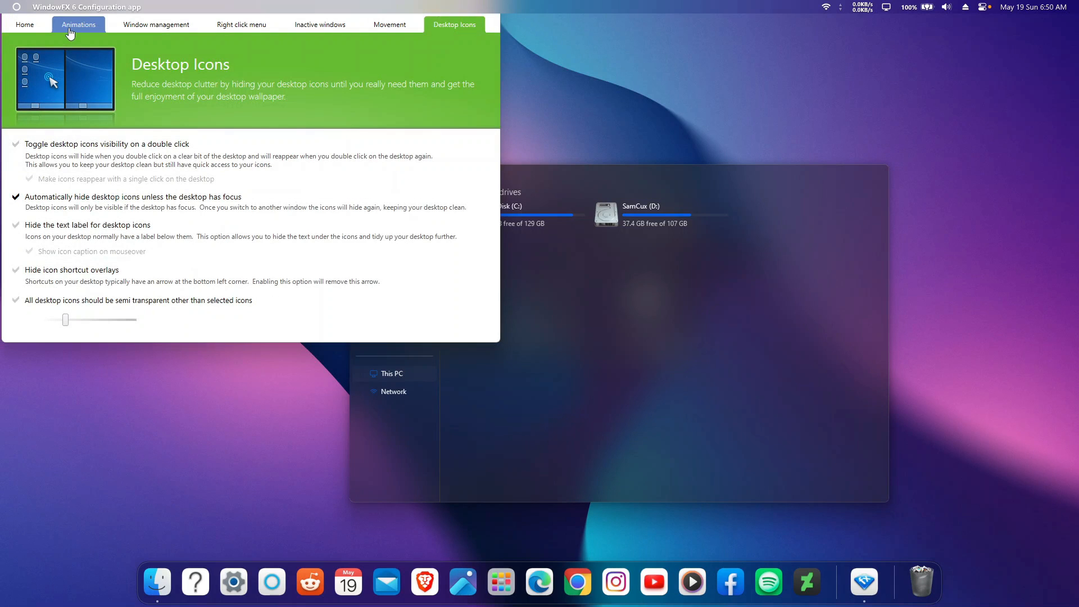
{"action": "left_click", "coordinate": [75, 27]}
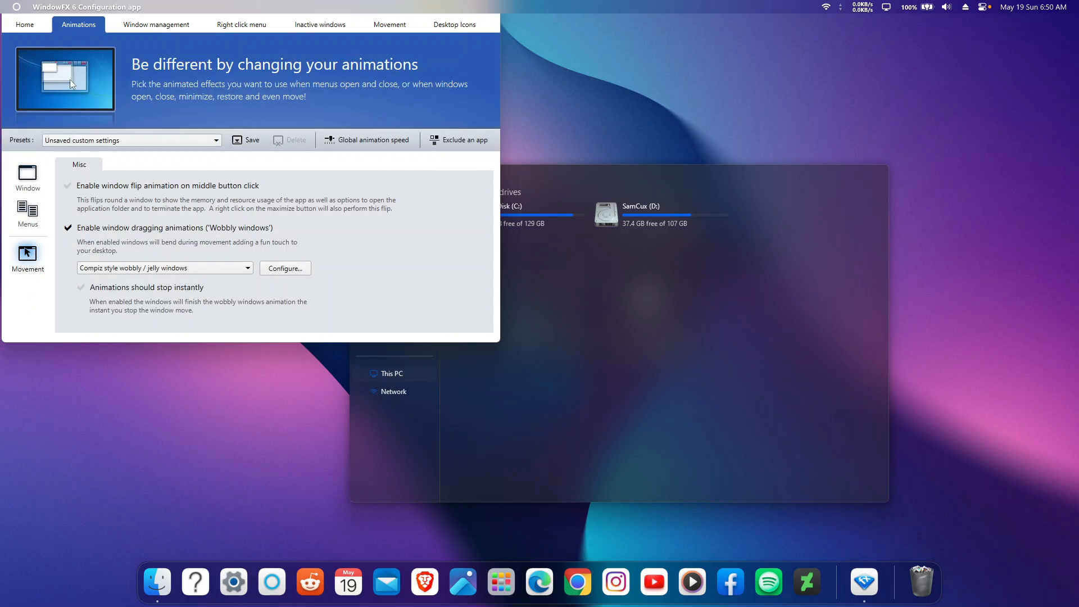
{"action": "left_click", "coordinate": [245, 140]}
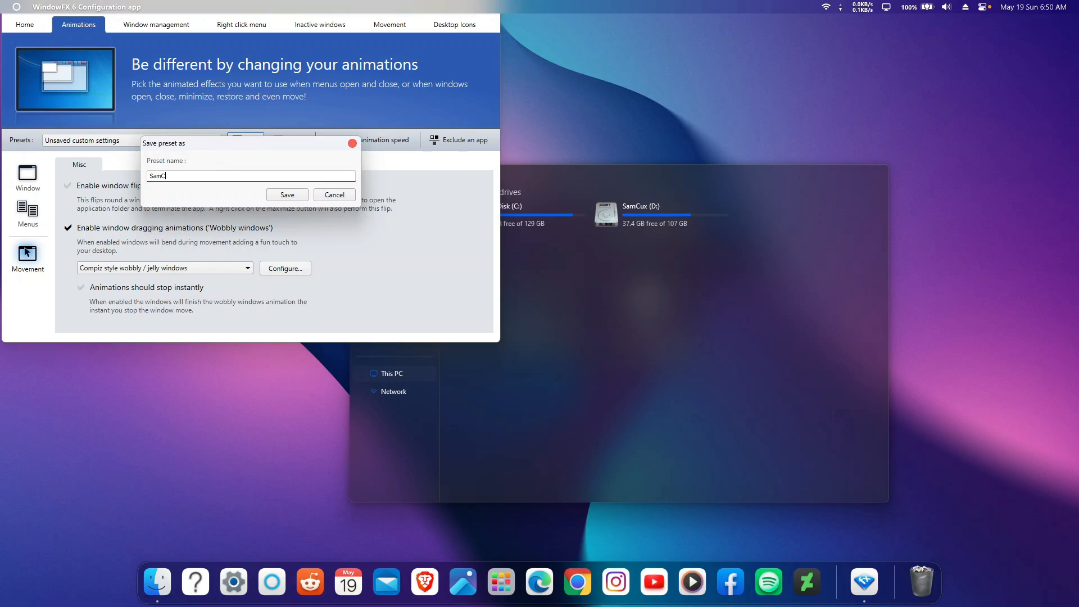
{"action": "left_click", "coordinate": [287, 195]}
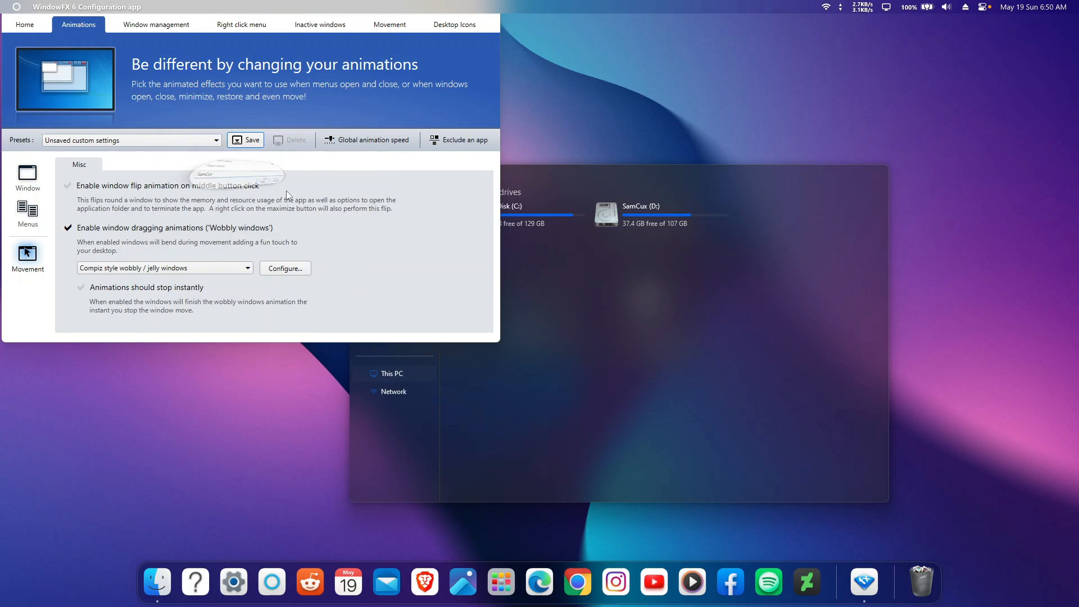
{"action": "left_click", "coordinate": [216, 141]}
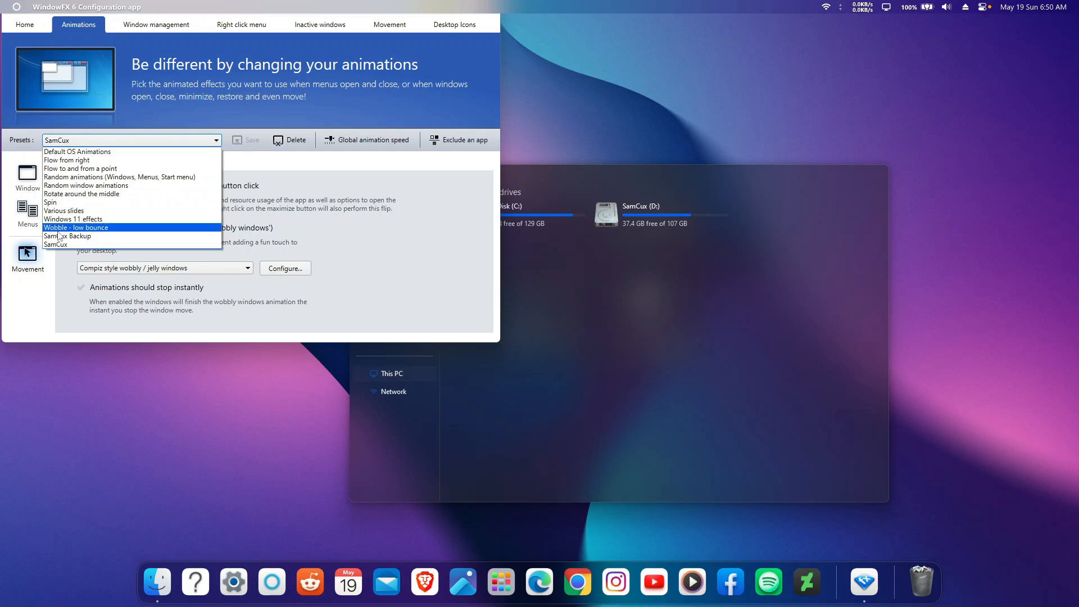
{"action": "left_click", "coordinate": [81, 246]}
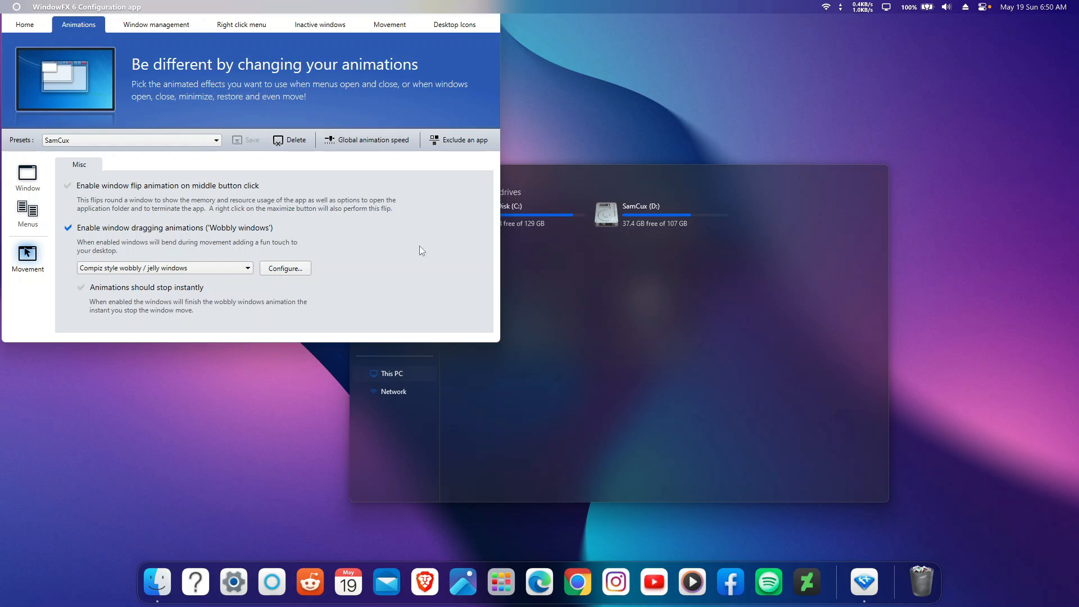
Close the WindowFX configuration app and move the Finder window to the middle of the desktop.
{"action": "right_click", "coordinate": [866, 578]}
{"action": "left_click", "coordinate": [878, 533]}
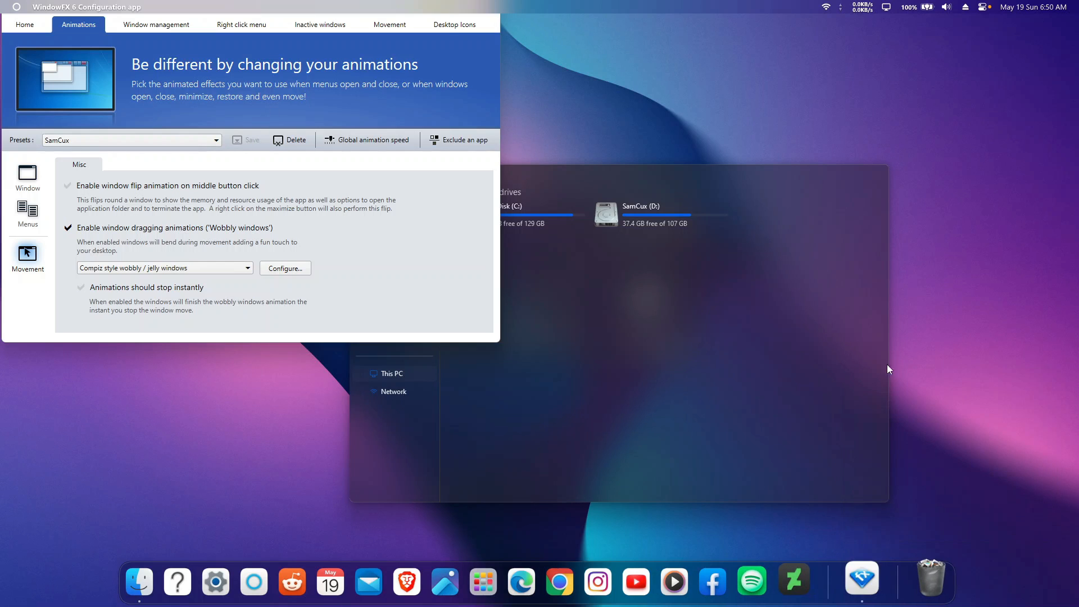
{"action": "left_click_drag", "start_coordinate": [637, 169], "coordinate": [554, 145]}
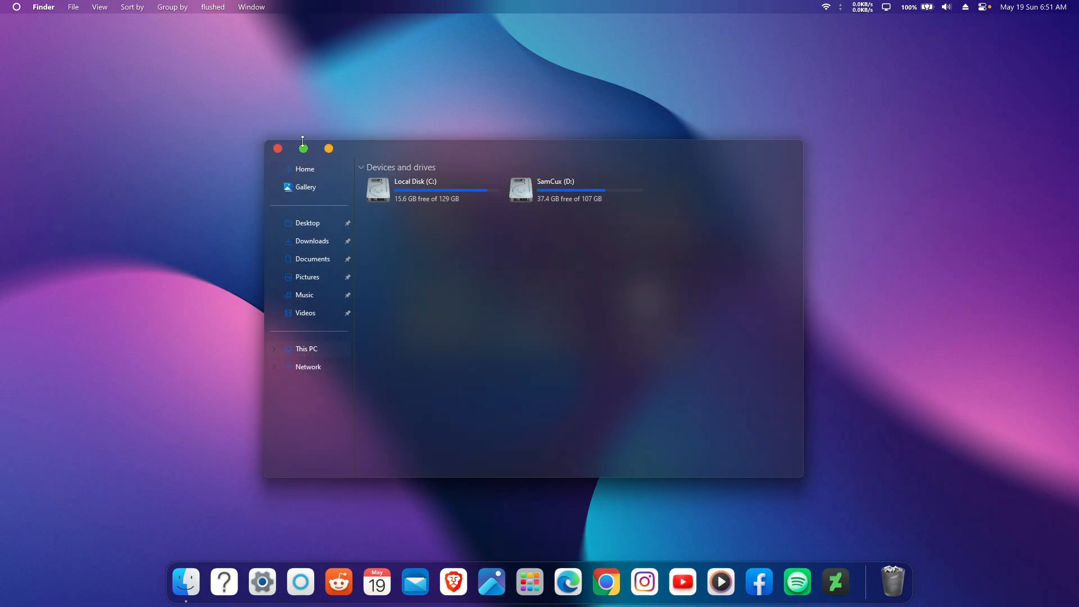
Check the window opening and closing animations by closing and reopening Finder twice.
{"action": "left_click", "coordinate": [276, 148]}
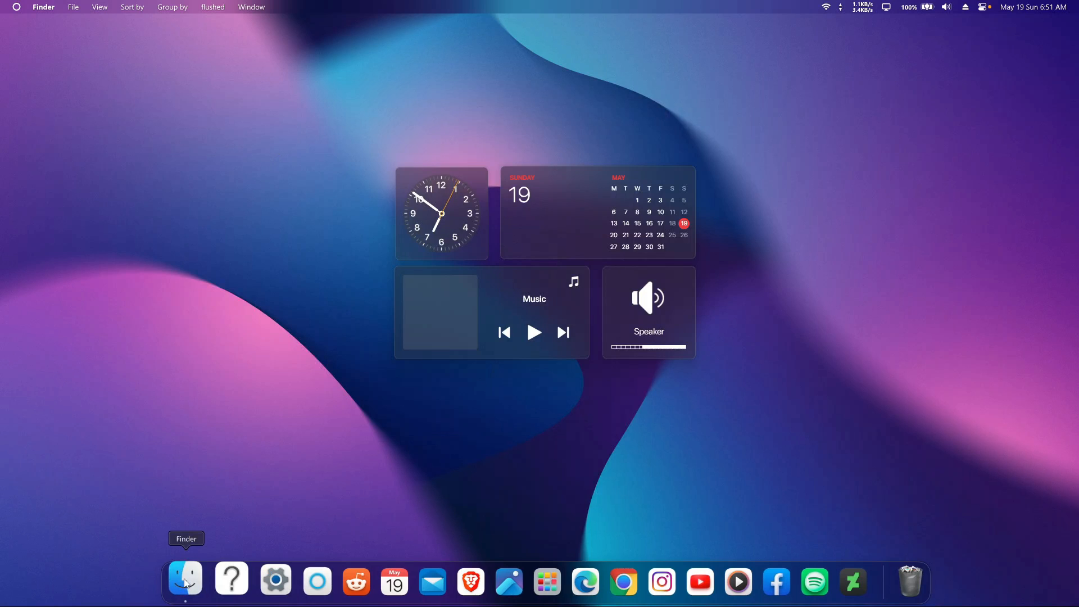
{"action": "left_click", "coordinate": [186, 583]}
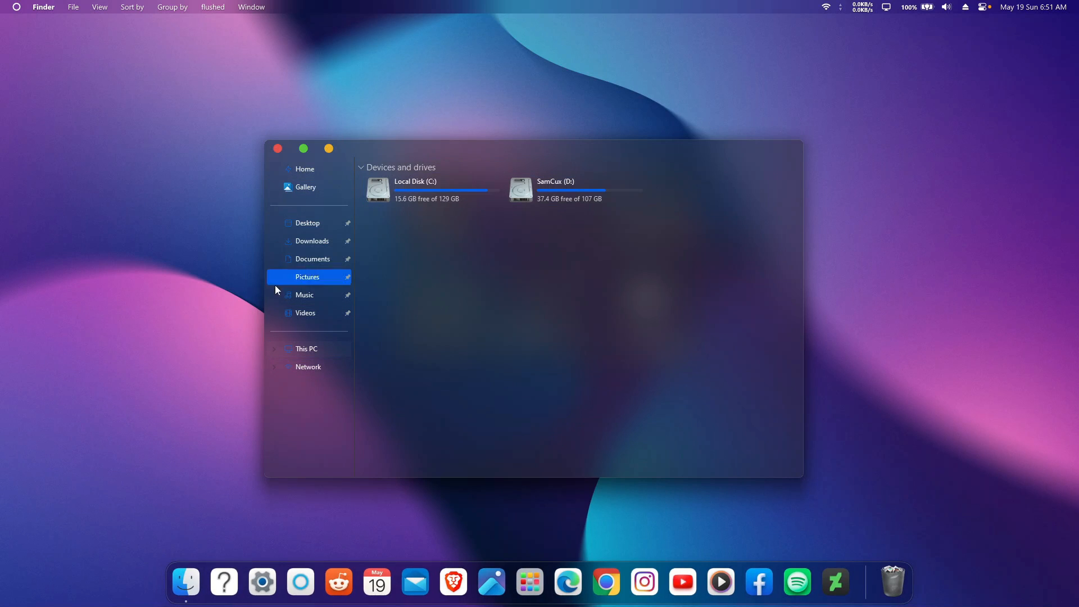
{"action": "left_click", "coordinate": [277, 149]}
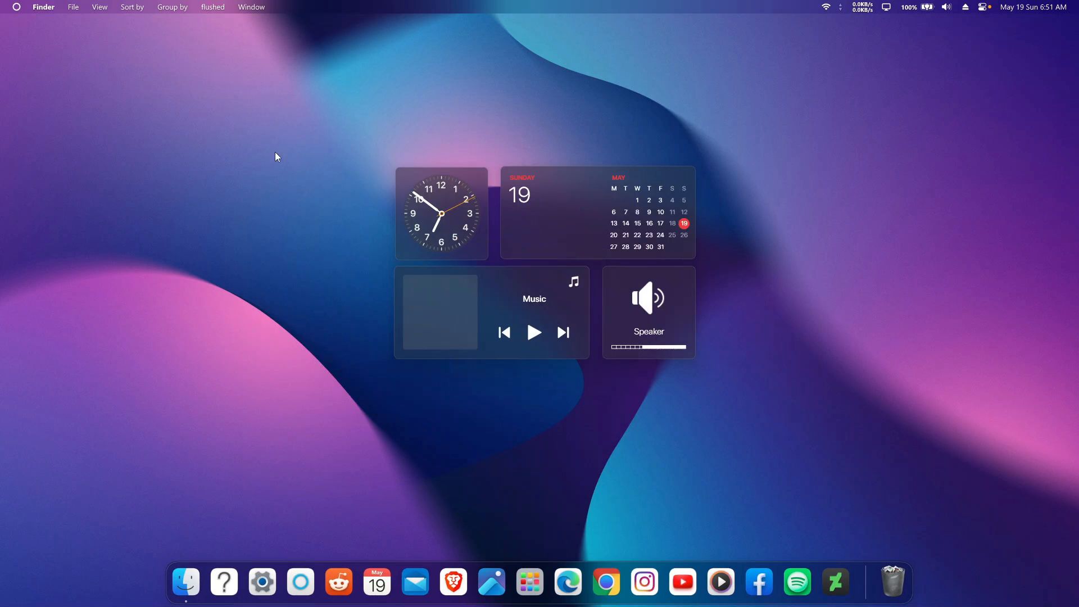
{"action": "left_click", "coordinate": [182, 583]}
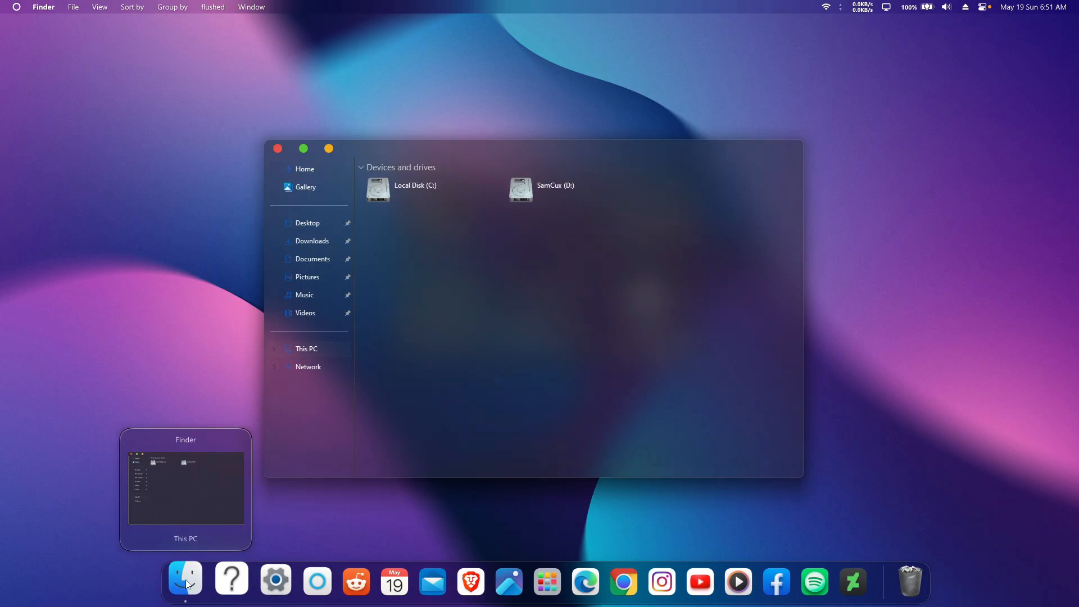
Check the Finder window's animations by minimizing and restoring it repeatedly, including maximizing it and pulling it back out of full size.
{"action": "left_click", "coordinate": [330, 147]}
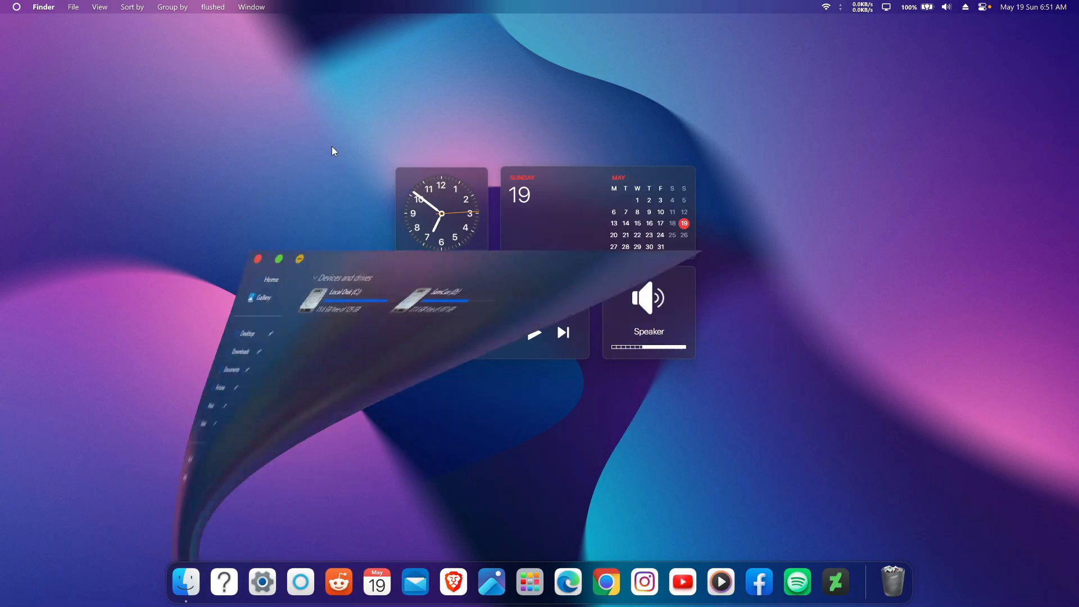
{"action": "left_click", "coordinate": [196, 597]}
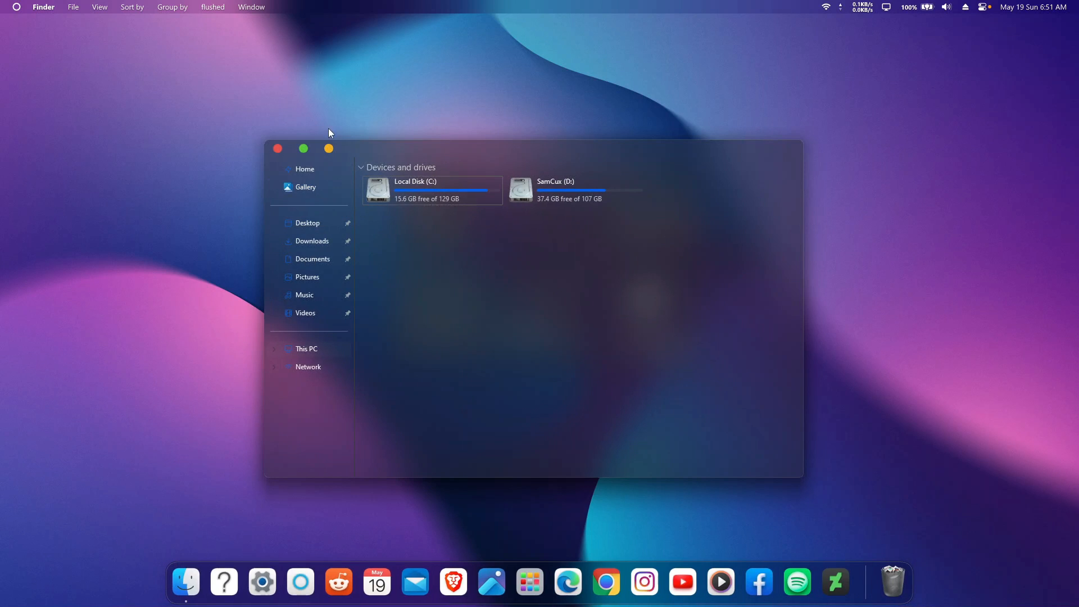
{"action": "left_click", "coordinate": [329, 144]}
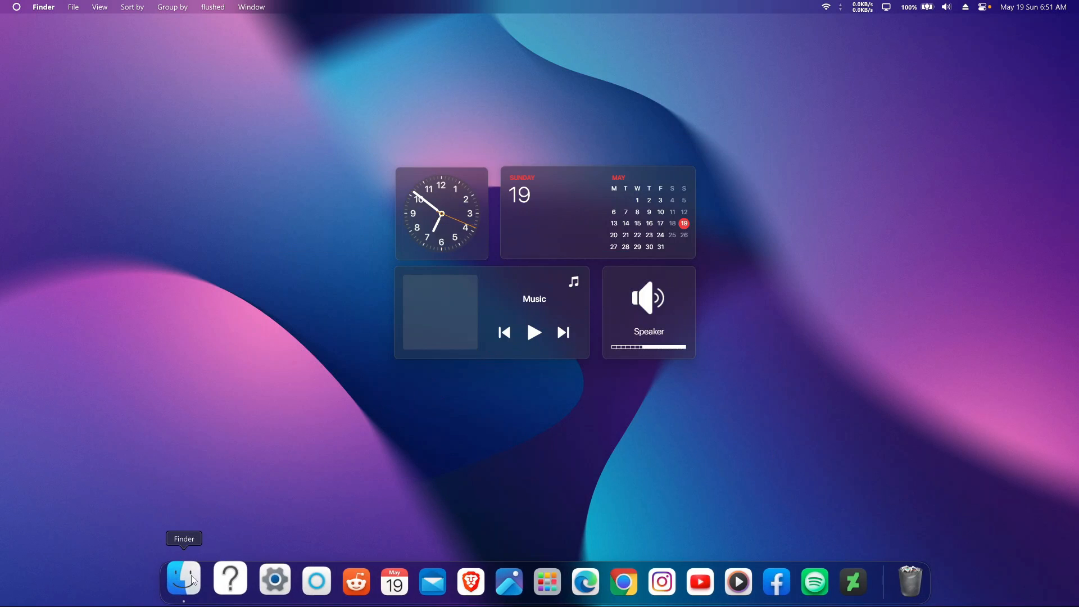
{"action": "left_click", "coordinate": [191, 582]}
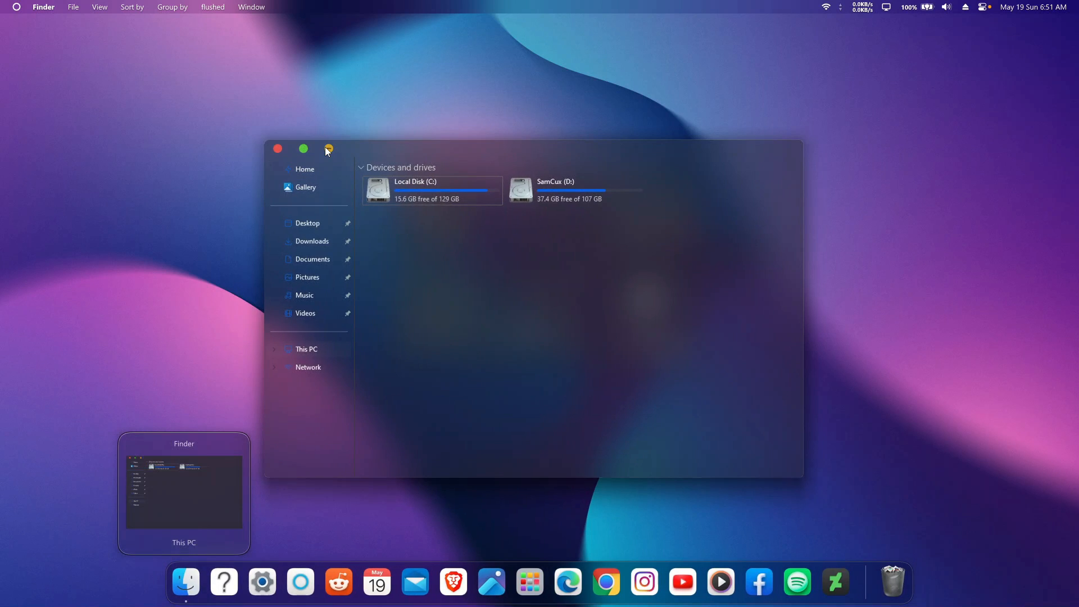
{"action": "left_click", "coordinate": [325, 146]}
{"action": "left_click", "coordinate": [183, 584]}
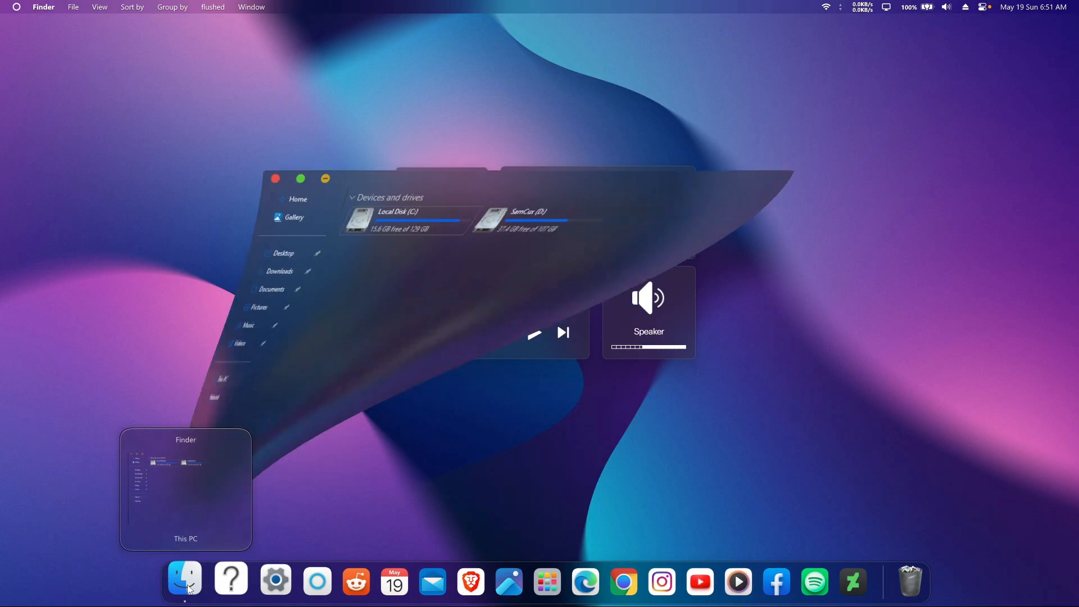
{"action": "left_click", "coordinate": [303, 149]}
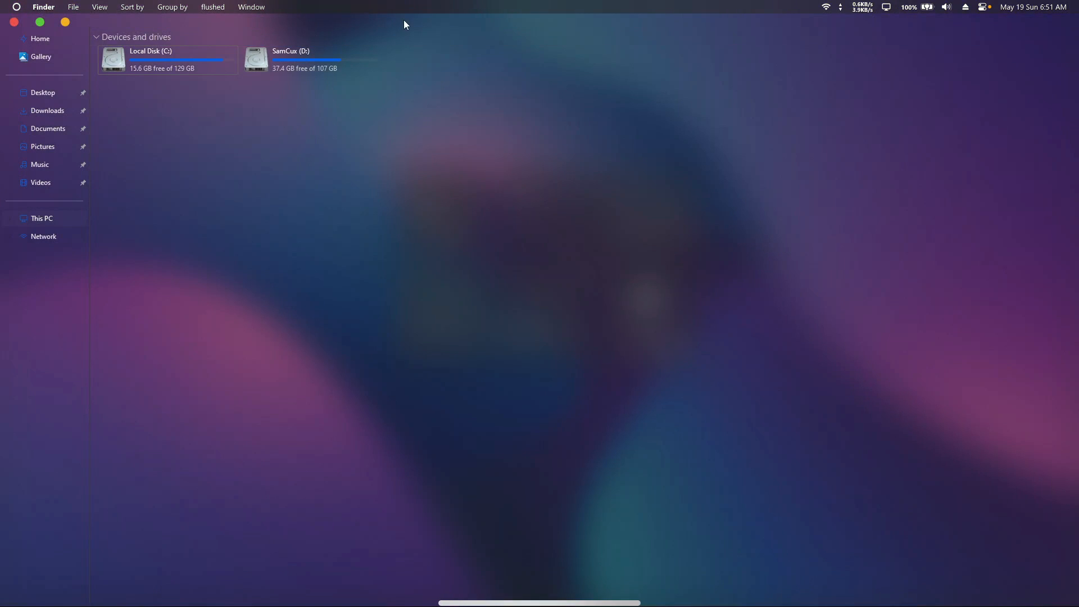
{"action": "left_click_drag", "start_coordinate": [404, 20], "coordinate": [506, 118]}
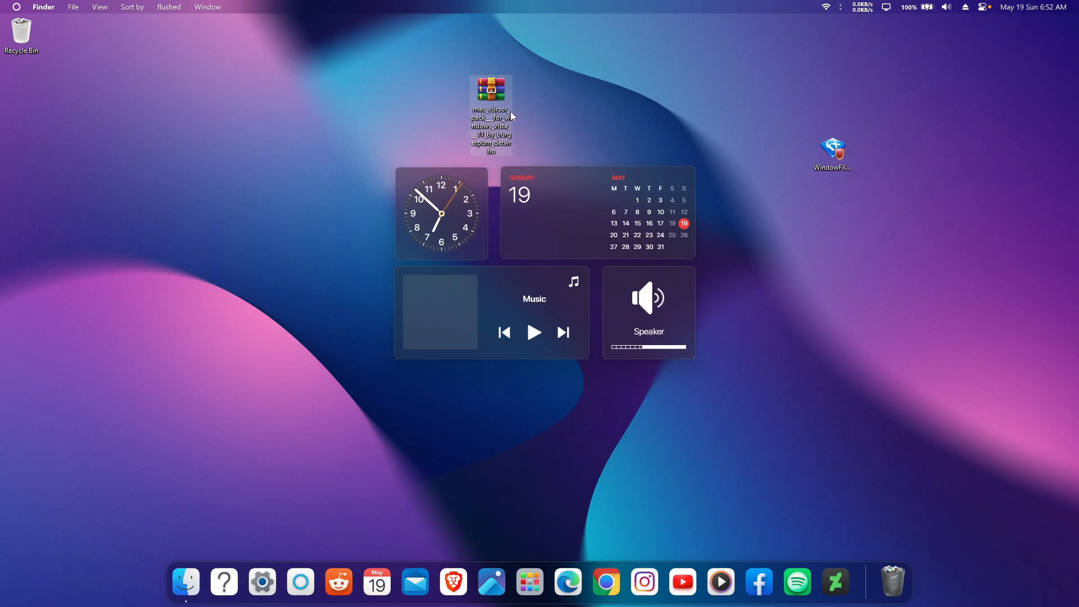
Open the Mac cursor pack archive, extract its mac cursor folder to the desktop and close the archive window.
{"action": "mouse_move", "coordinate": [489, 93]}
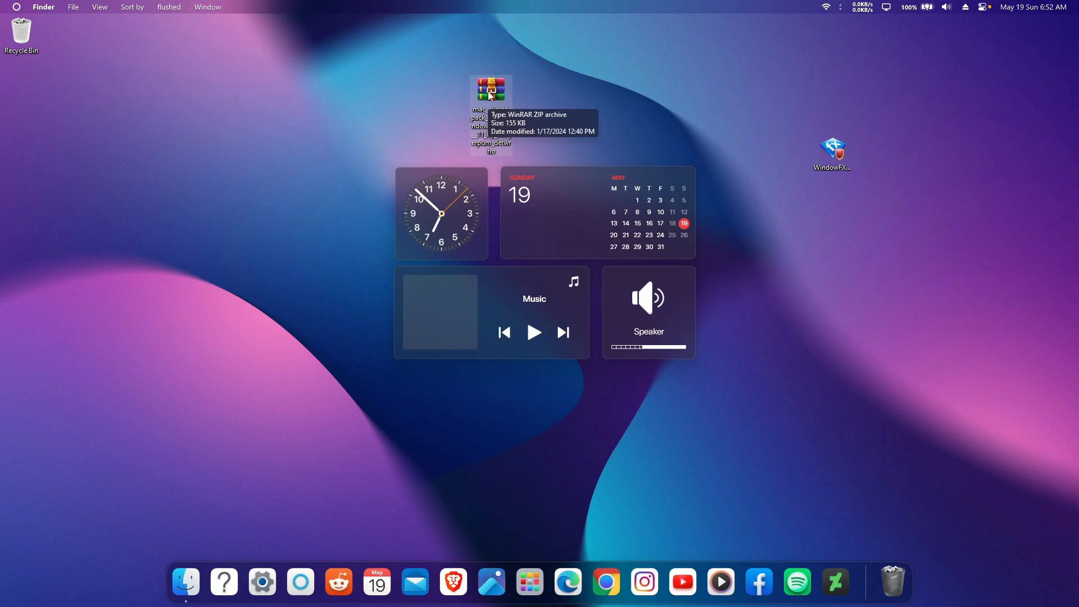
{"action": "key", "text": "F5"}
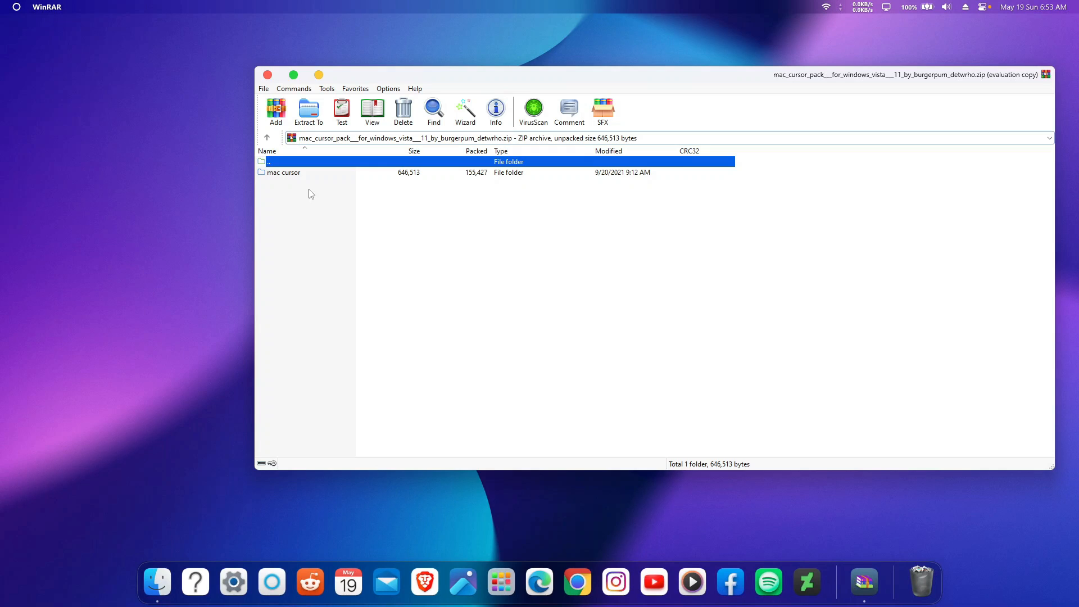
{"action": "left_click", "coordinate": [281, 174]}
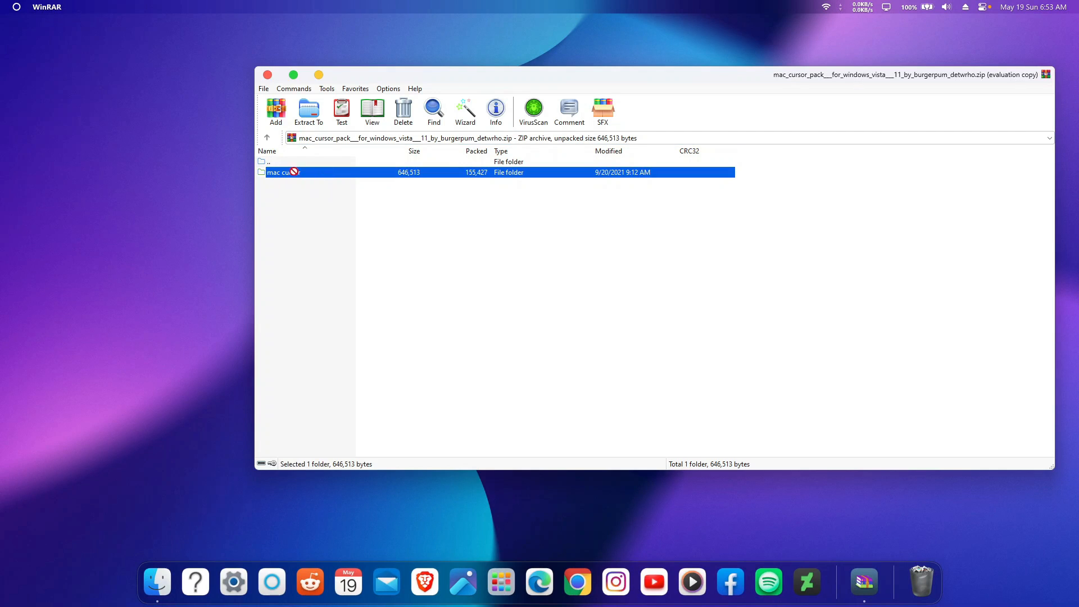
{"action": "left_click_drag", "start_coordinate": [176, 167], "coordinate": [176, 168]}
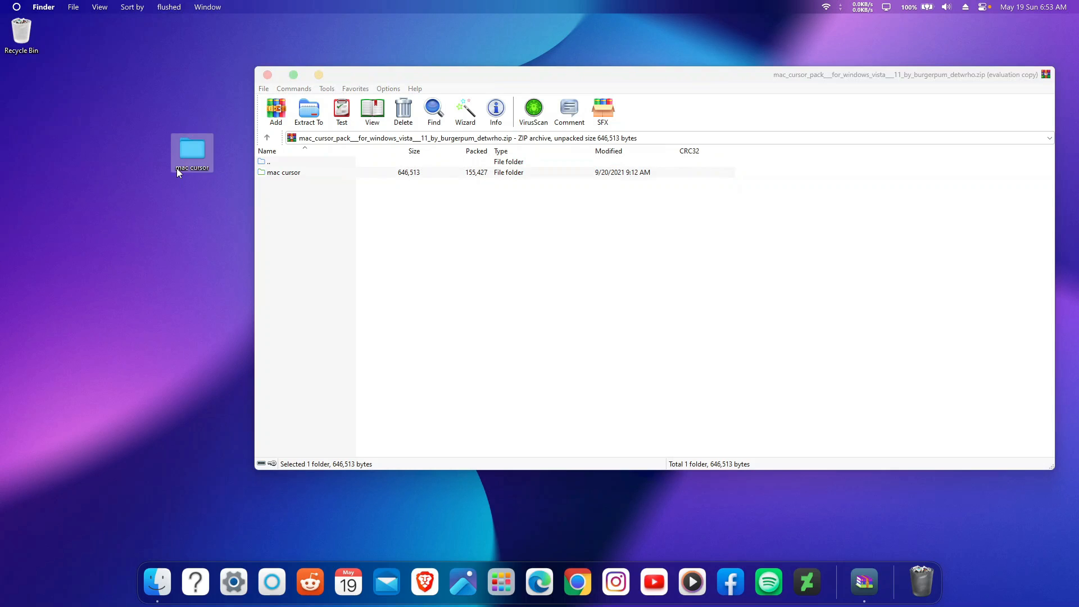
{"action": "left_click", "coordinate": [268, 74]}
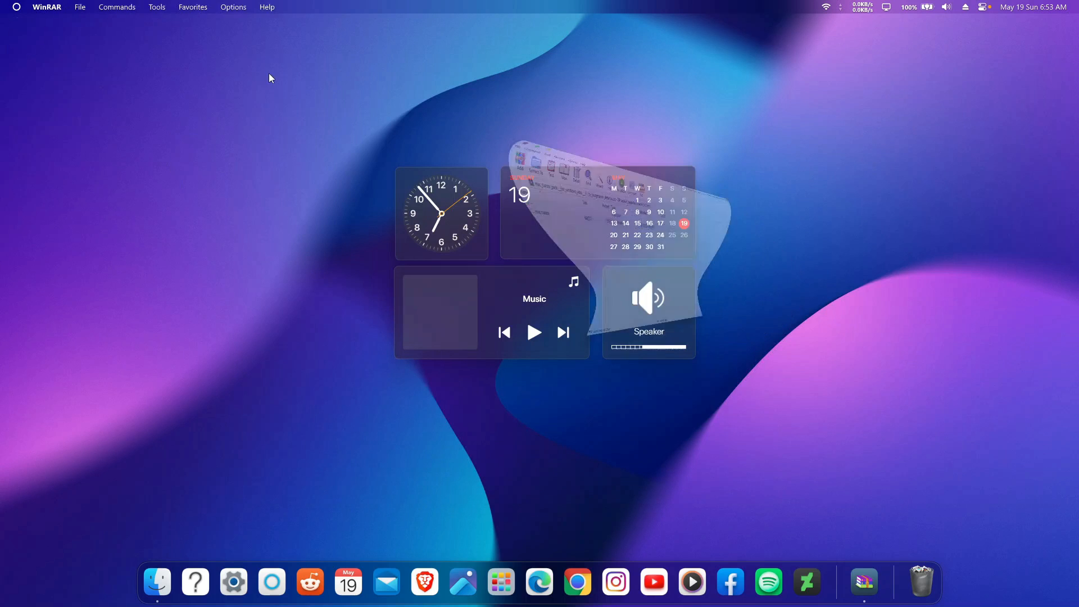
Open the extracted mac cursor folder and move its install file into the cursor files subfolder.
{"action": "double_click", "coordinate": [196, 157]}
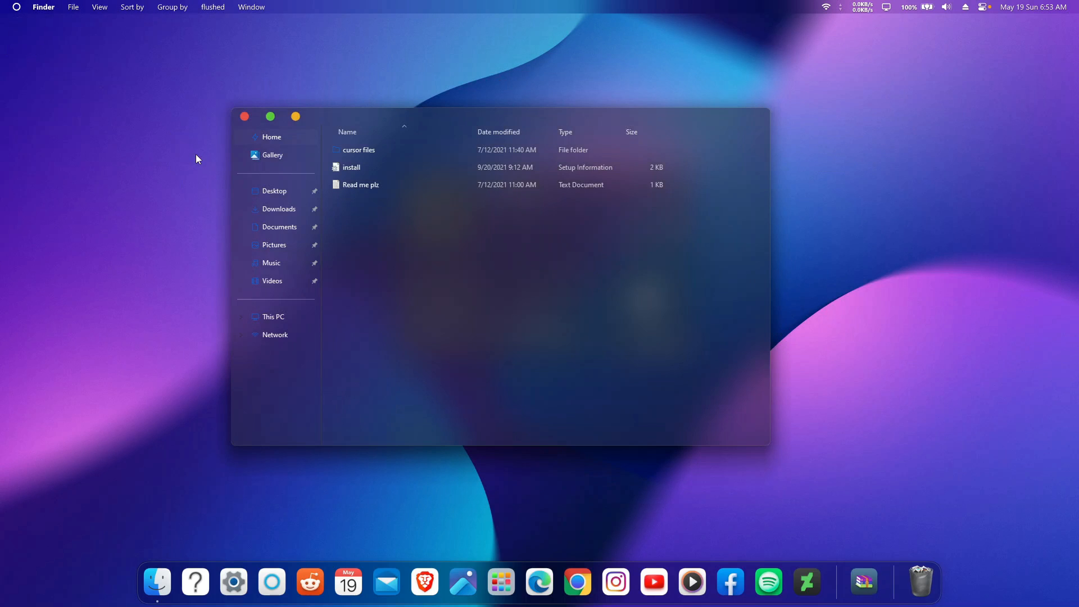
{"action": "left_click", "coordinate": [344, 171]}
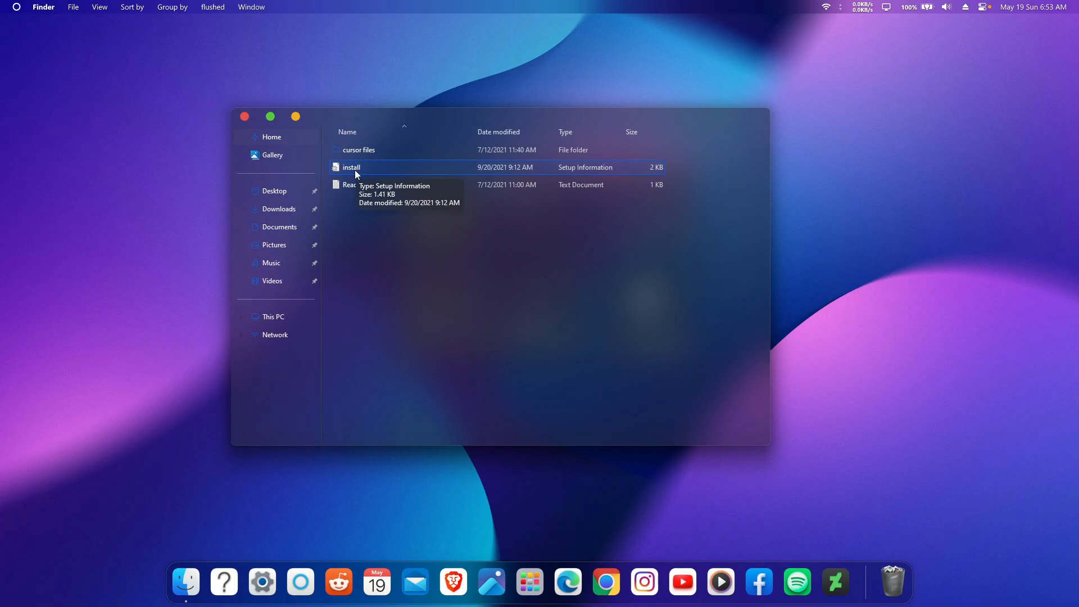
{"action": "left_click_drag", "start_coordinate": [360, 169], "coordinate": [386, 152]}
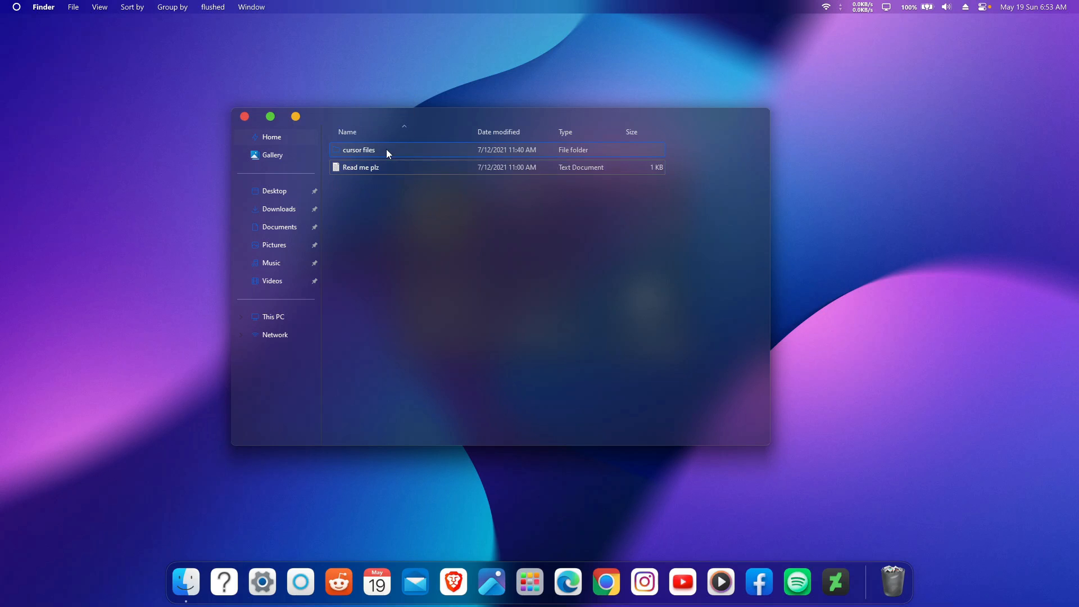
Install the cursor pack from the install setup file inside the cursor files folder and close the folder window.
{"action": "double_click", "coordinate": [347, 149]}
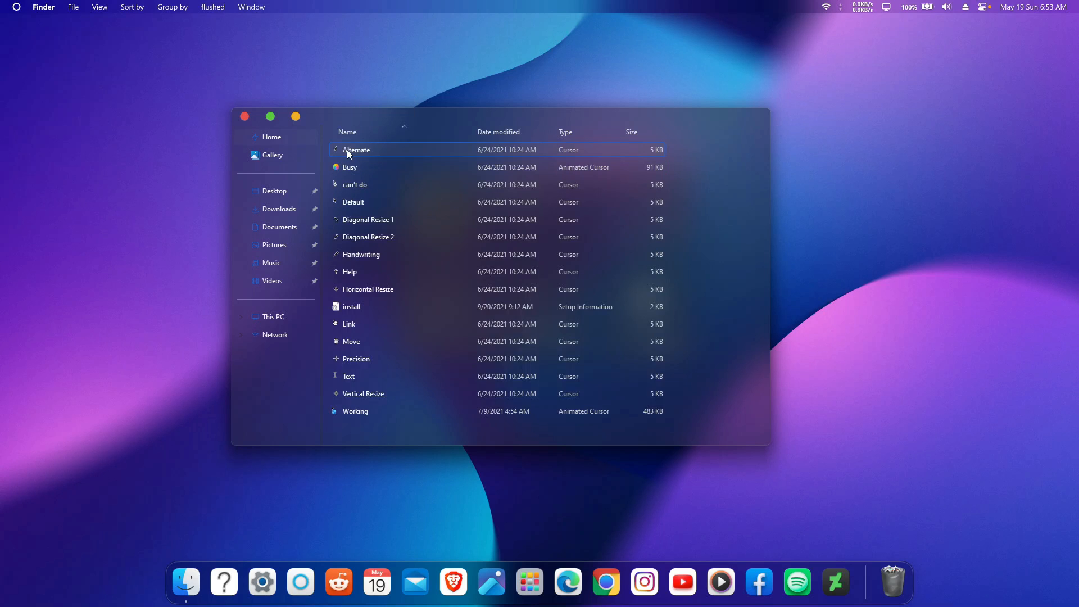
{"action": "right_click", "coordinate": [359, 305]}
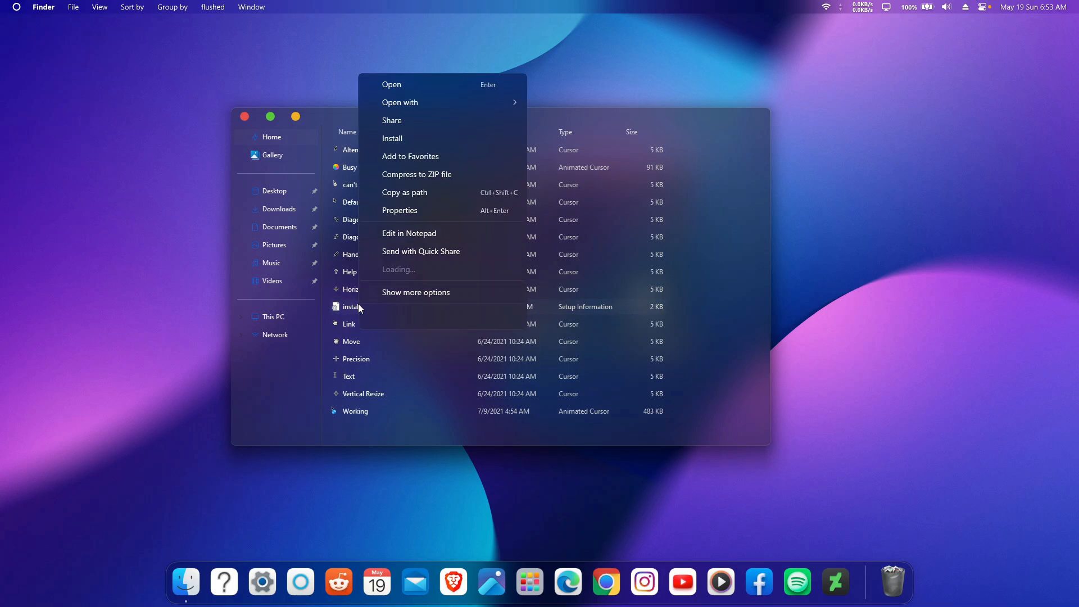
{"action": "left_click", "coordinate": [418, 138]}
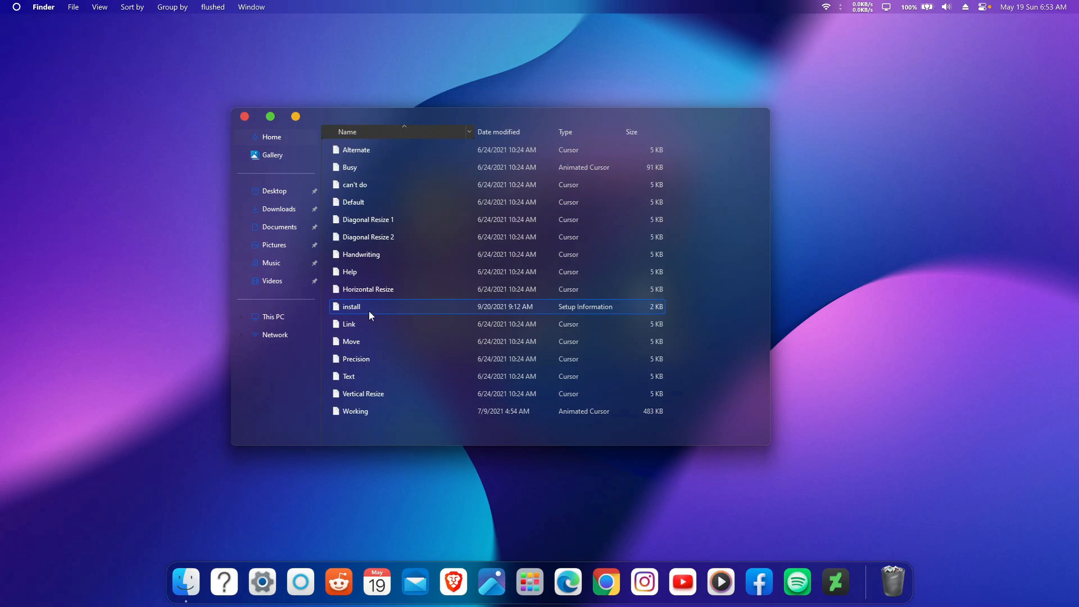
{"action": "left_click", "coordinate": [245, 116]}
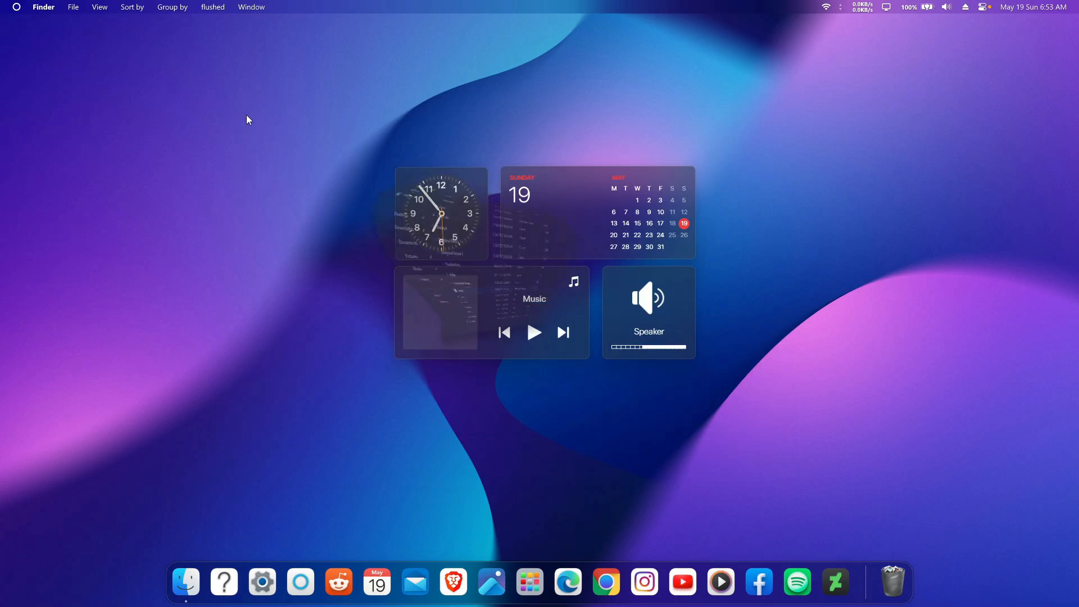
Open the mouse cursor properties from the Themes page of the Personalization settings.
{"action": "left_click", "coordinate": [265, 581]}
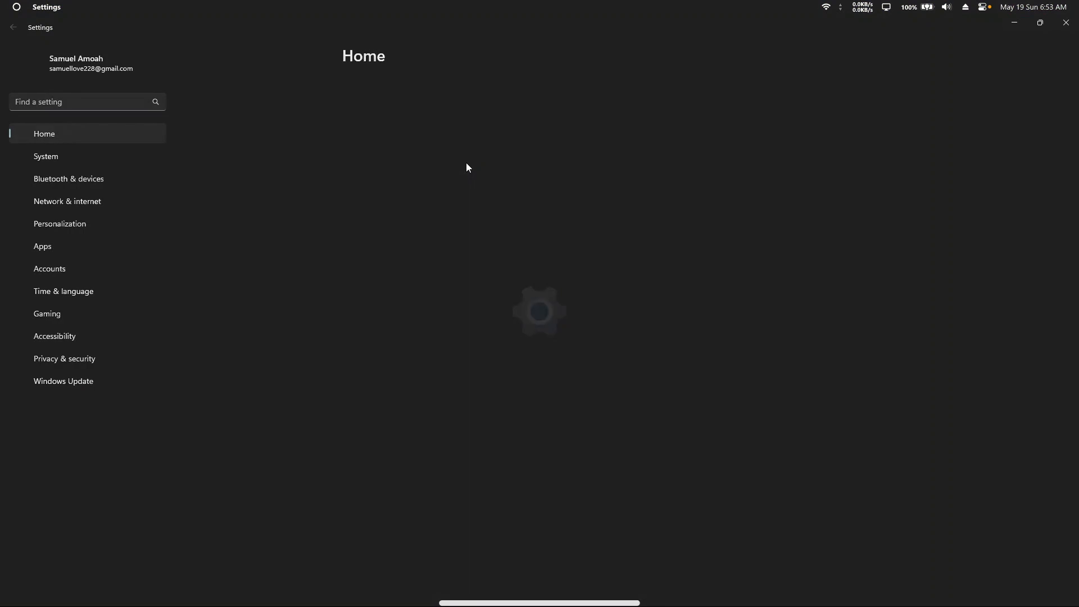
{"action": "left_click", "coordinate": [98, 229]}
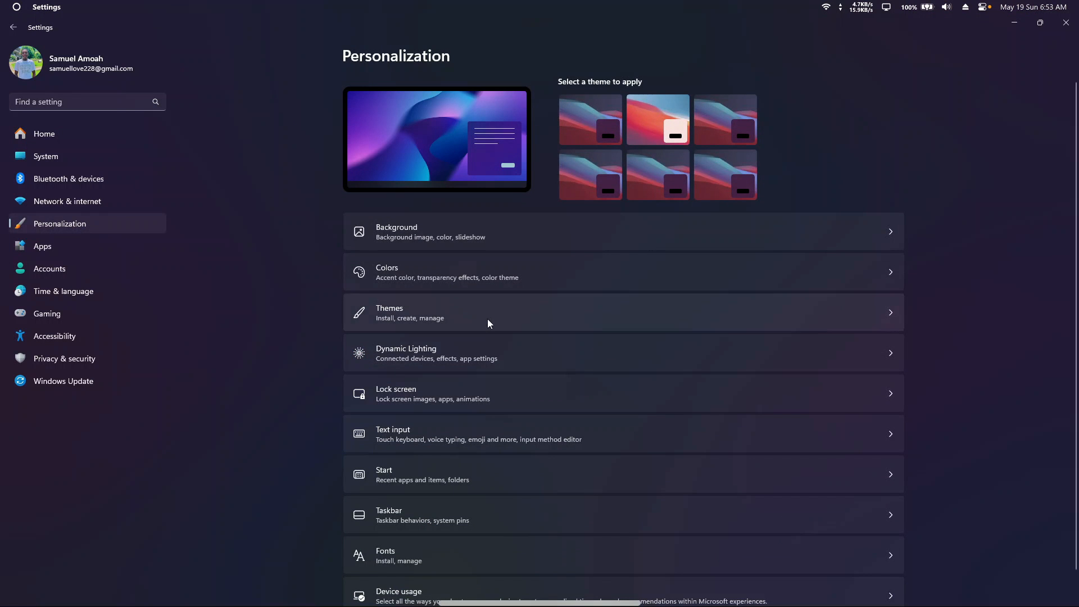
{"action": "left_click", "coordinate": [488, 320]}
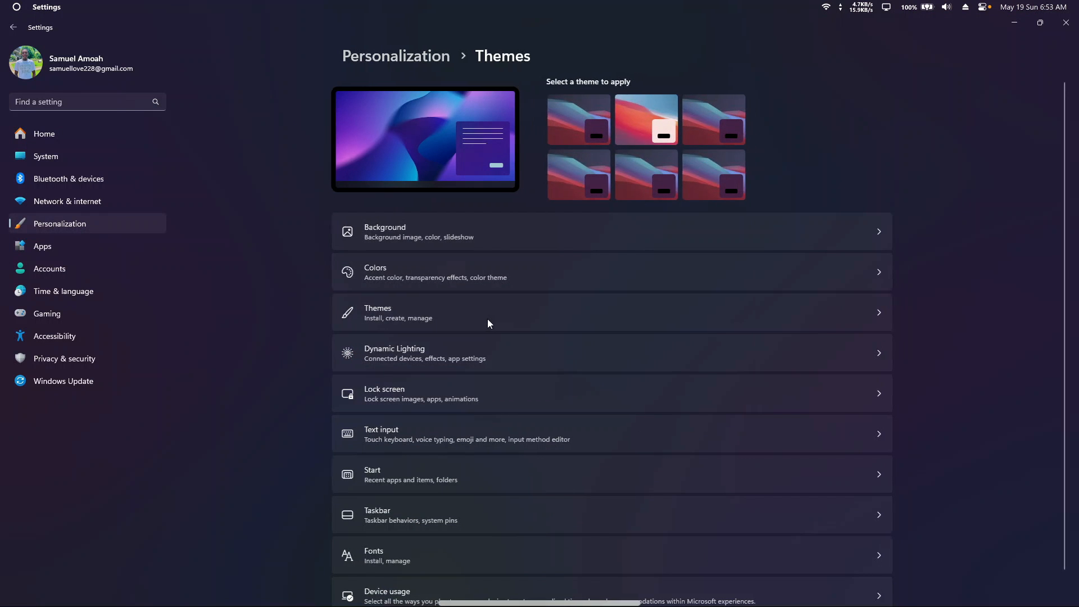
{"action": "left_click", "coordinate": [711, 123]}
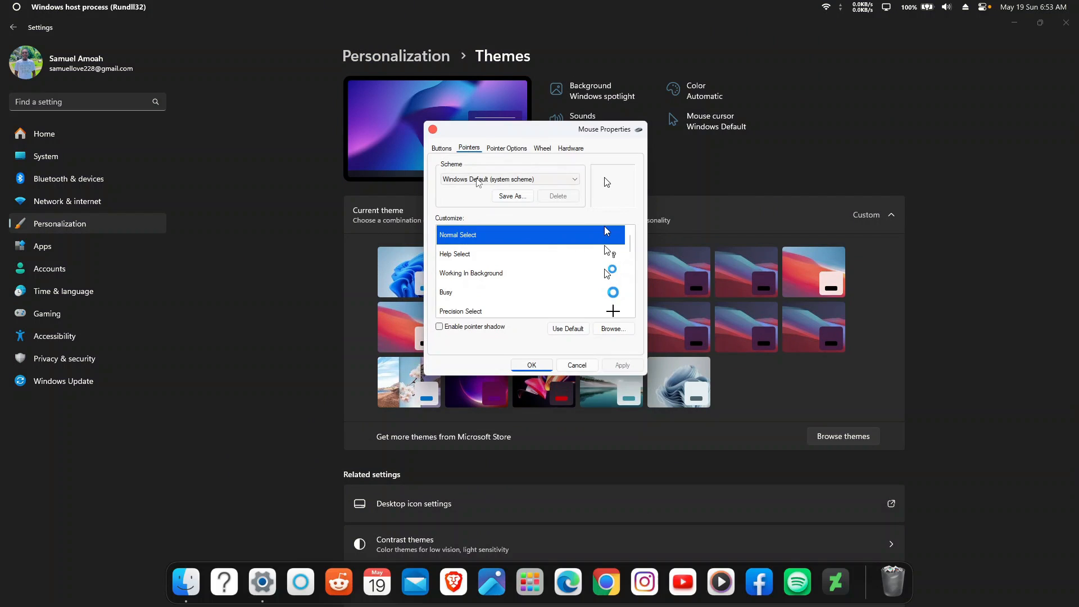
Select the mac :) pointer scheme and look through its list of cursors.
{"action": "left_click", "coordinate": [477, 181]}
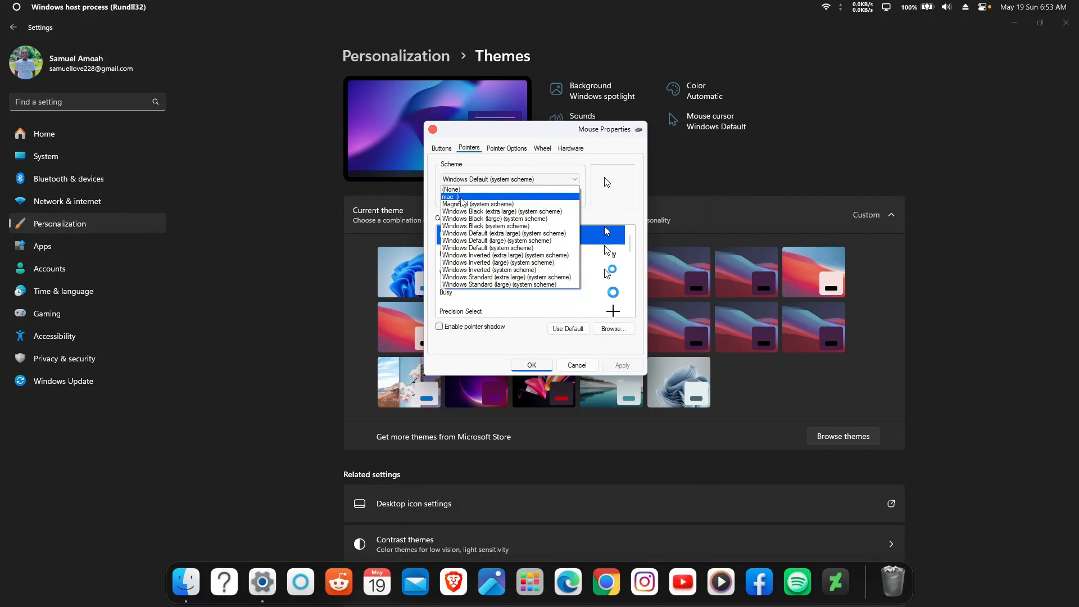
{"action": "left_click", "coordinate": [462, 197]}
{"action": "scroll", "coordinate": [616, 263], "scroll_direction": "down", "scroll_amount": 3}
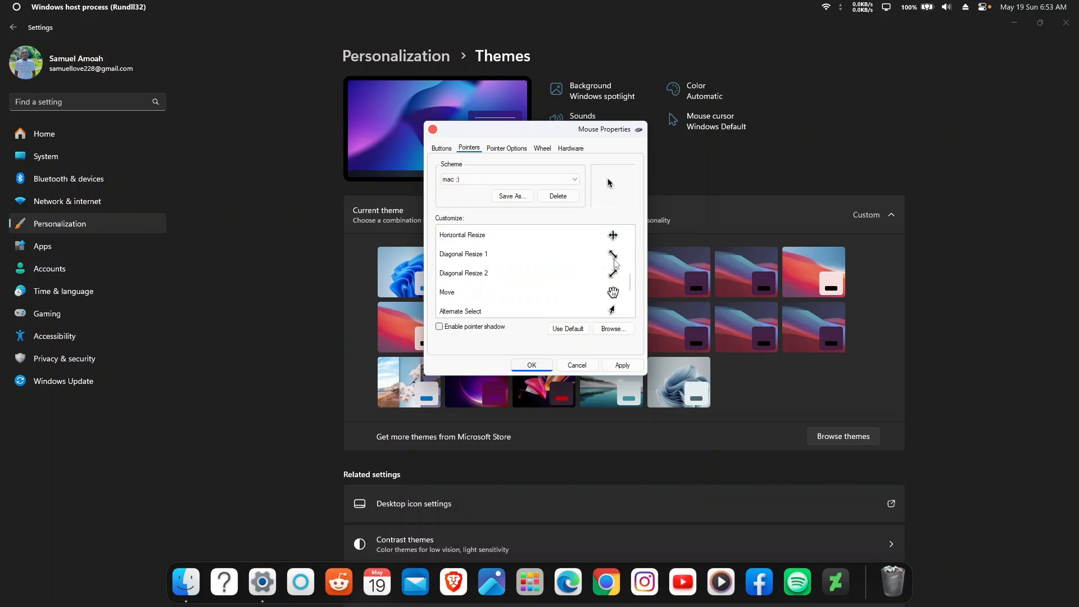
{"action": "scroll", "coordinate": [615, 263], "scroll_direction": "up", "scroll_amount": 3}
{"action": "scroll", "coordinate": [614, 253], "scroll_direction": "down", "scroll_amount": 4}
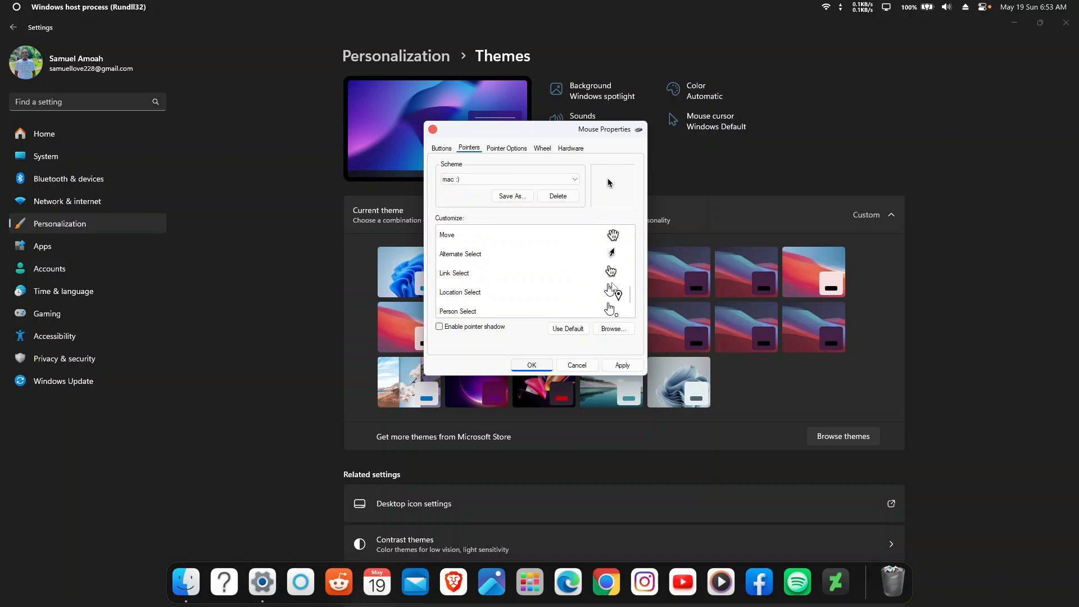
{"action": "scroll", "coordinate": [613, 281], "scroll_direction": "up", "scroll_amount": 4}
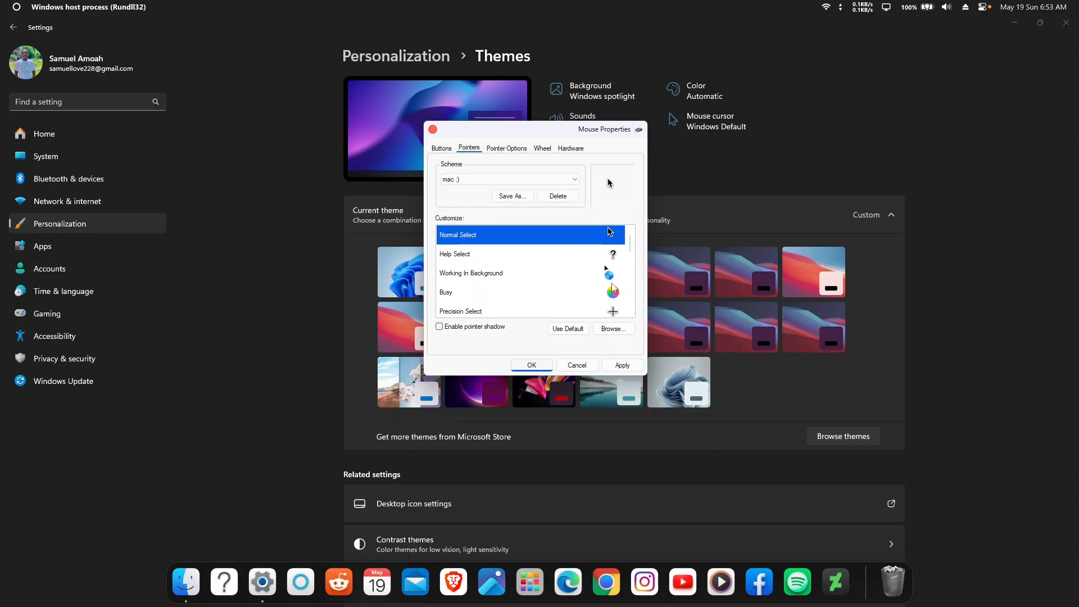
Apply the selected pointer scheme, agree to replace the original scheme, and close Mouse Properties and Settings.
{"action": "left_click", "coordinate": [622, 365]}
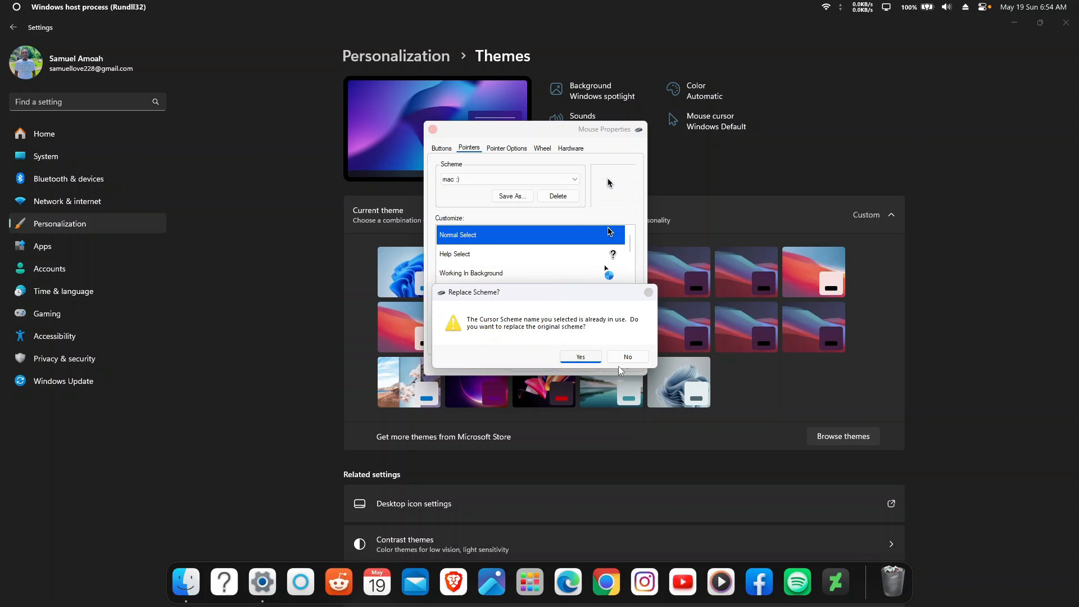
{"action": "left_click", "coordinate": [581, 357]}
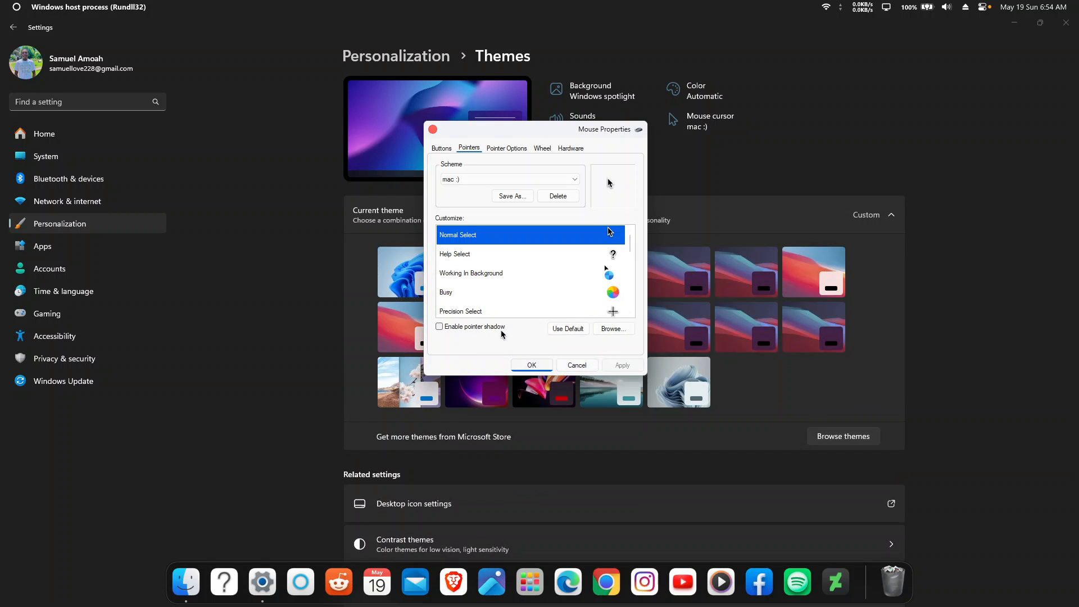
{"action": "left_click", "coordinate": [543, 364]}
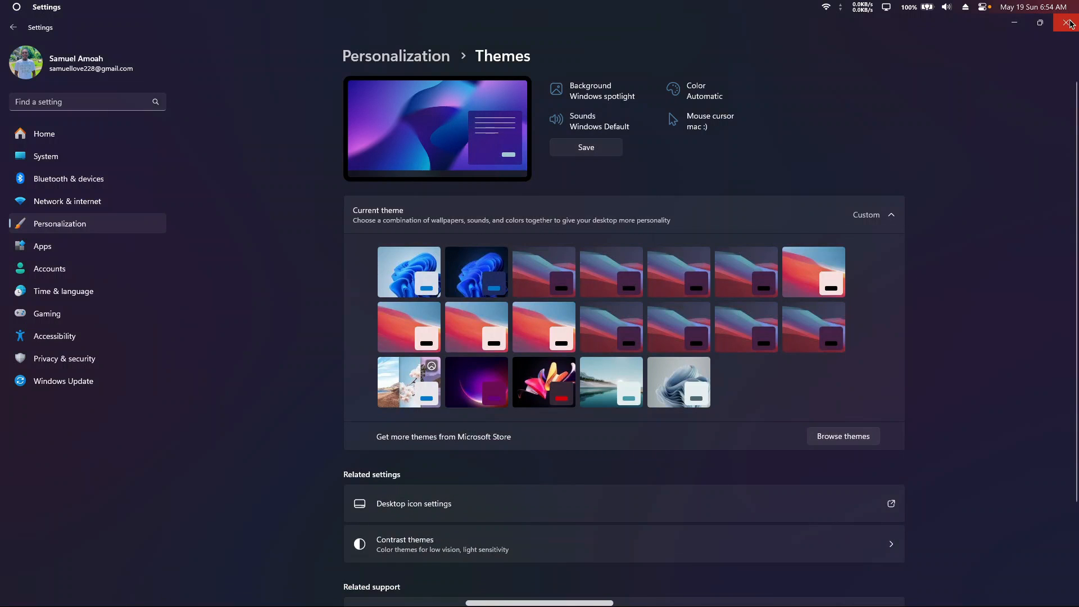
{"action": "left_click", "coordinate": [1070, 21]}
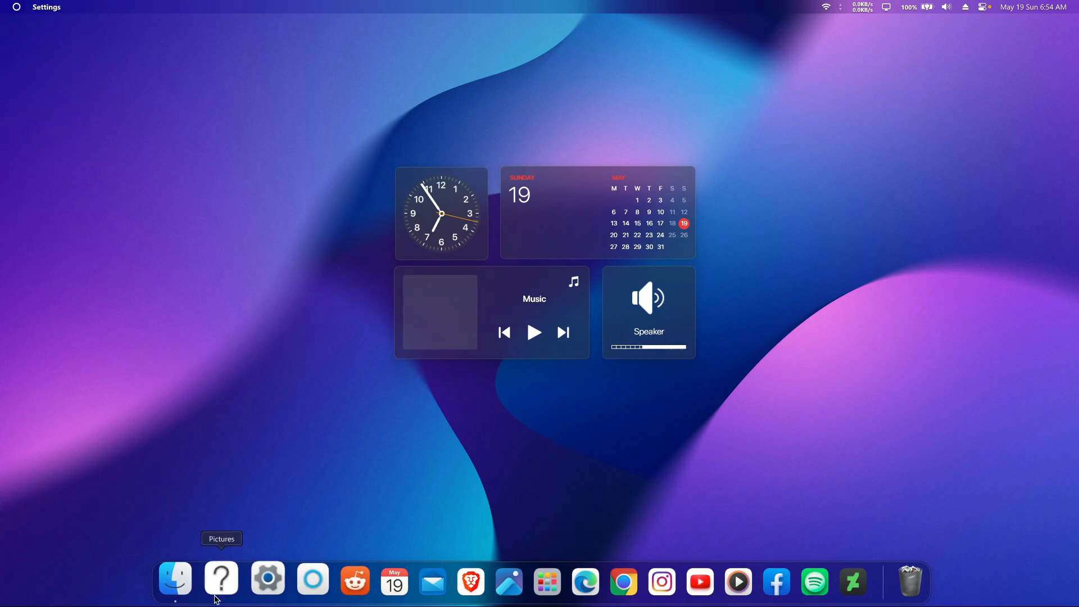
Try the new cursor on a Finder window by opening, minimizing, restoring, moving and maximizing it, and pulling it back out of full size.
{"action": "left_click", "coordinate": [185, 582]}
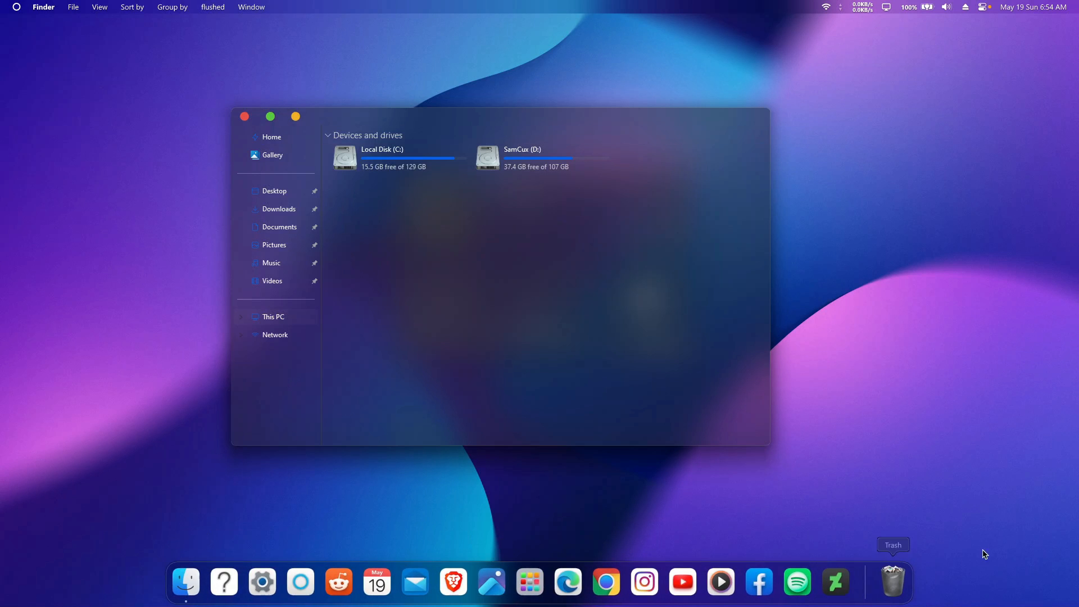
{"action": "left_click", "coordinate": [296, 117]}
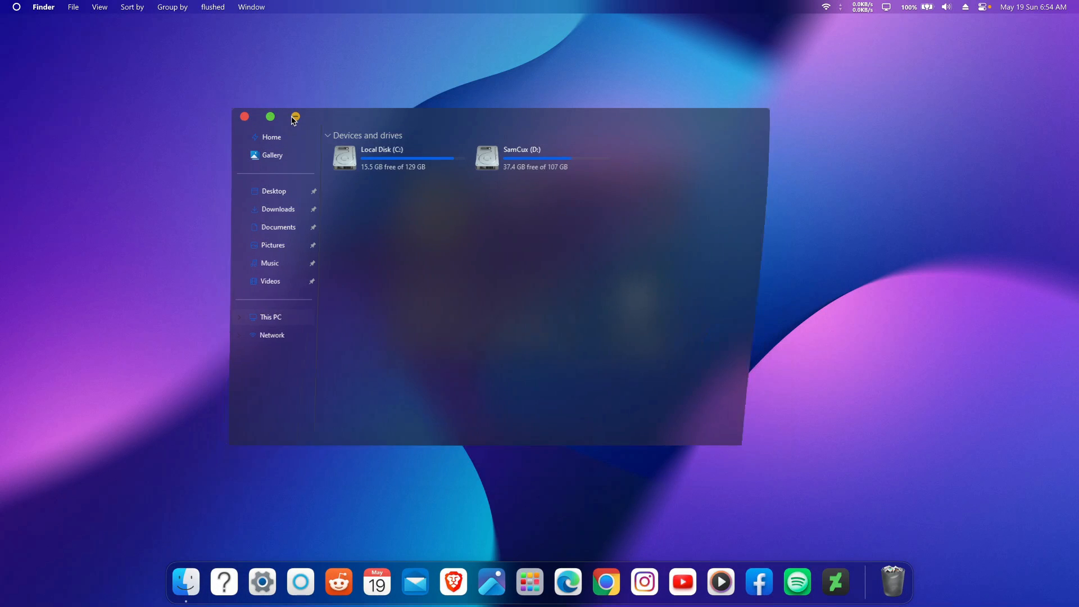
{"action": "left_click", "coordinate": [185, 573]}
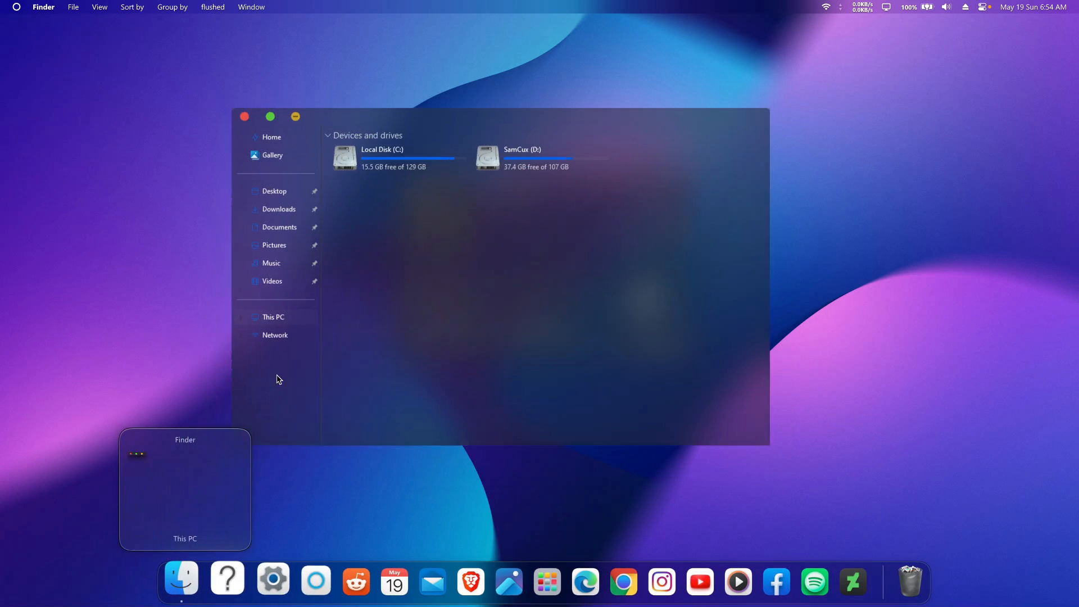
{"action": "mouse_move", "coordinate": [421, 123]}
{"action": "left_mouse_down"}
{"action": "mouse_move", "coordinate": [537, 119]}
{"action": "mouse_move", "coordinate": [311, 120]}
{"action": "mouse_move", "coordinate": [619, 138]}
{"action": "mouse_move", "coordinate": [419, 150]}
{"action": "mouse_move", "coordinate": [425, 143]}
{"action": "left_mouse_up"}
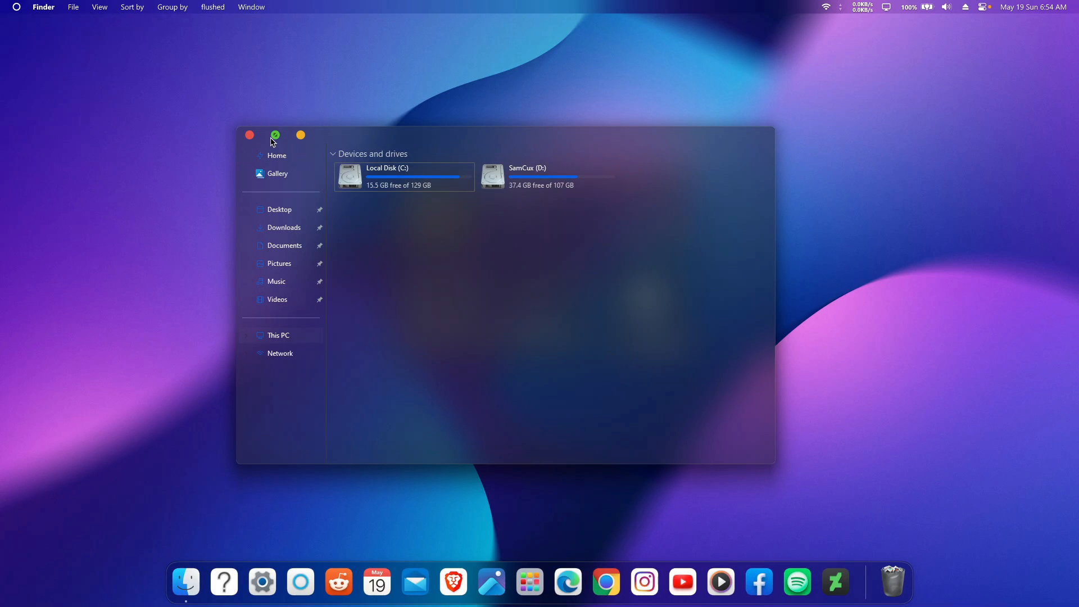
{"action": "left_click", "coordinate": [281, 136]}
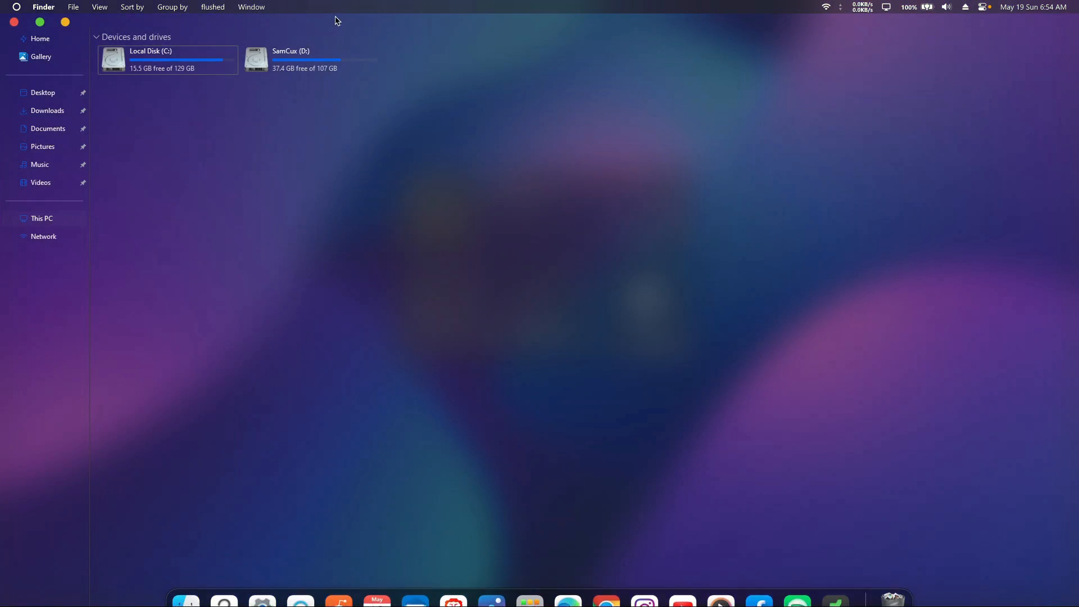
{"action": "left_click_drag", "start_coordinate": [355, 23], "coordinate": [366, 109]}
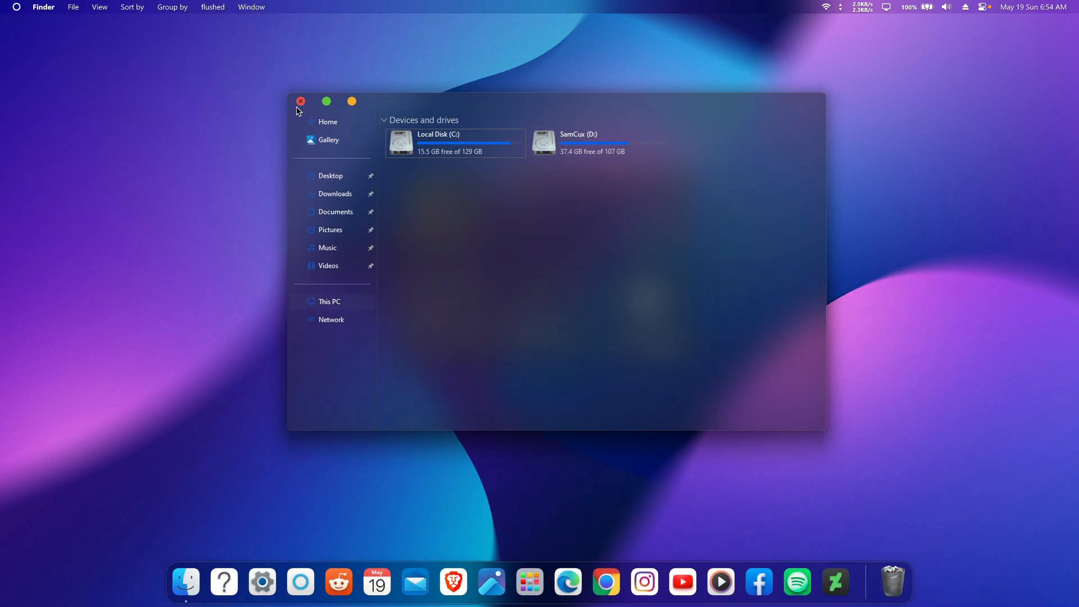